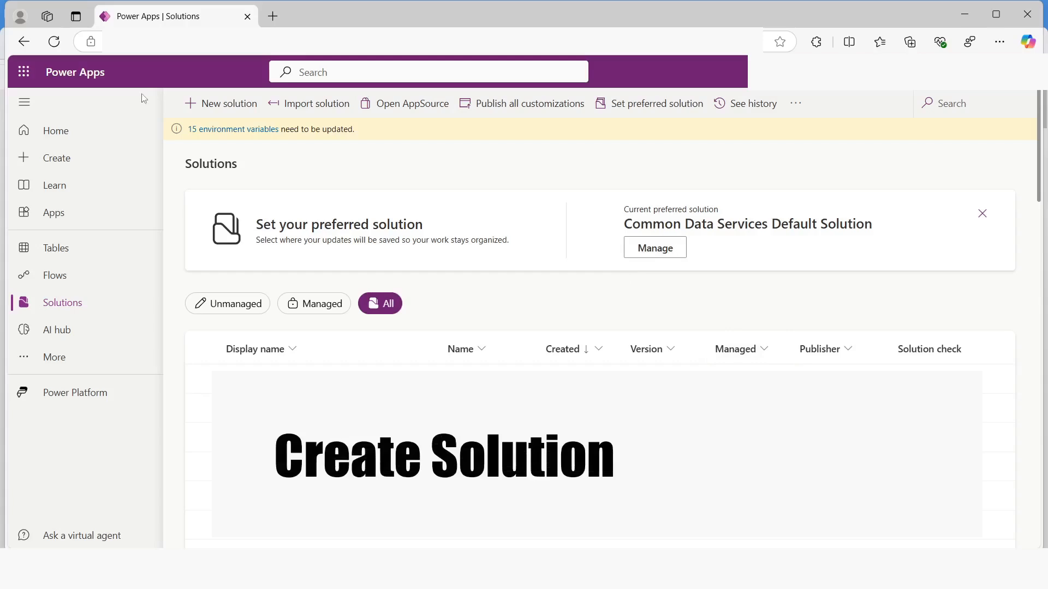
Start a new solution with the display name Bookings
{"action": "left_click", "coordinate": [217, 110]}
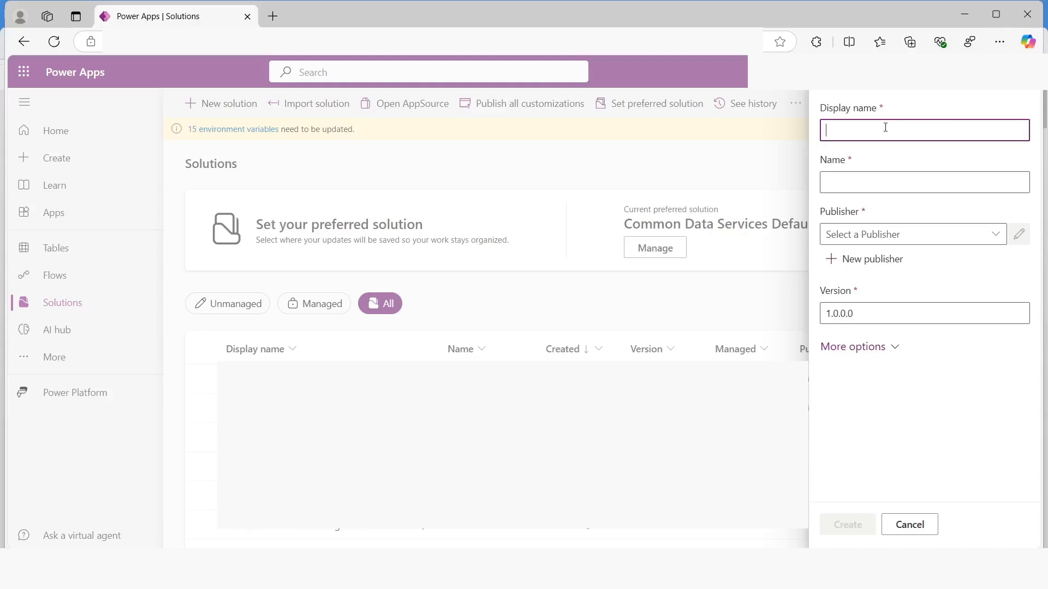
{"action": "type", "text": "Bookings"}
Create a new publisher with display name and name Contoso and the prefix contoso
{"action": "left_click", "coordinate": [853, 264]}
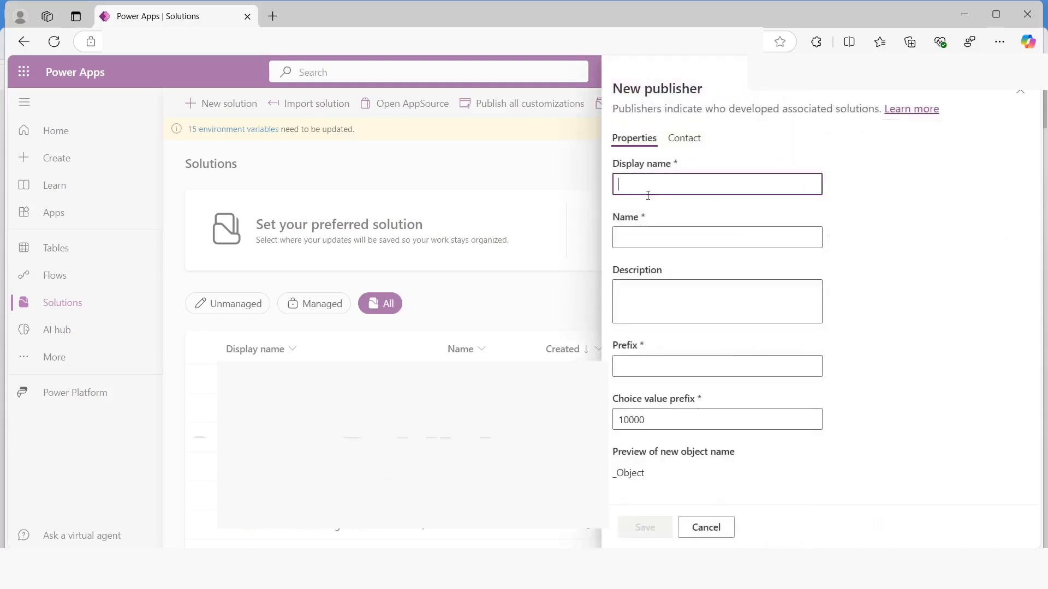
{"action": "type", "text": "Contoso"}
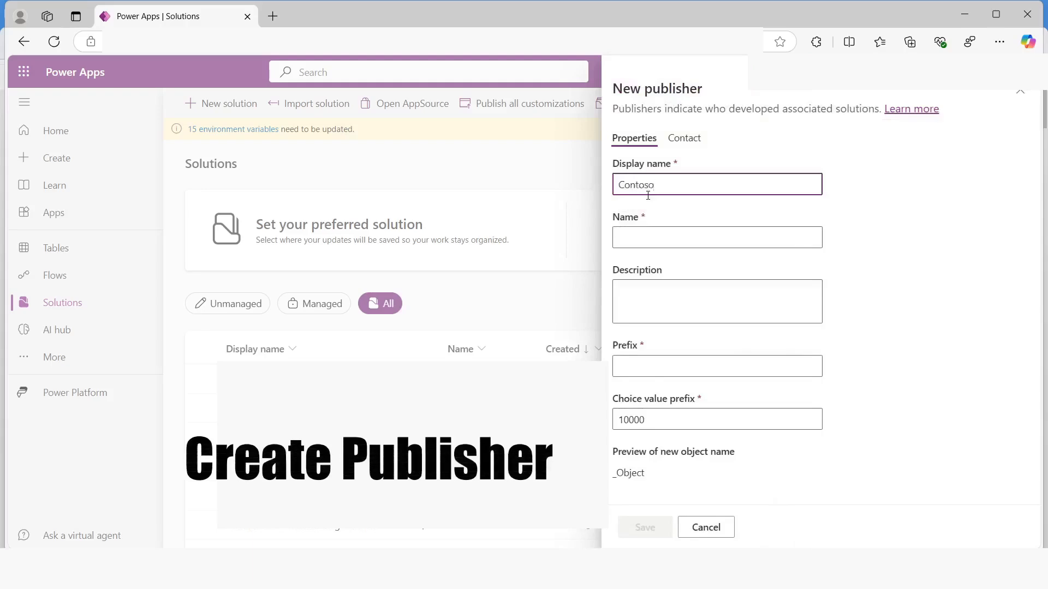
{"action": "double_click", "coordinate": [647, 195]}
{"action": "key", "text": "ctrl+c"}
{"action": "left_click", "coordinate": [641, 238]}
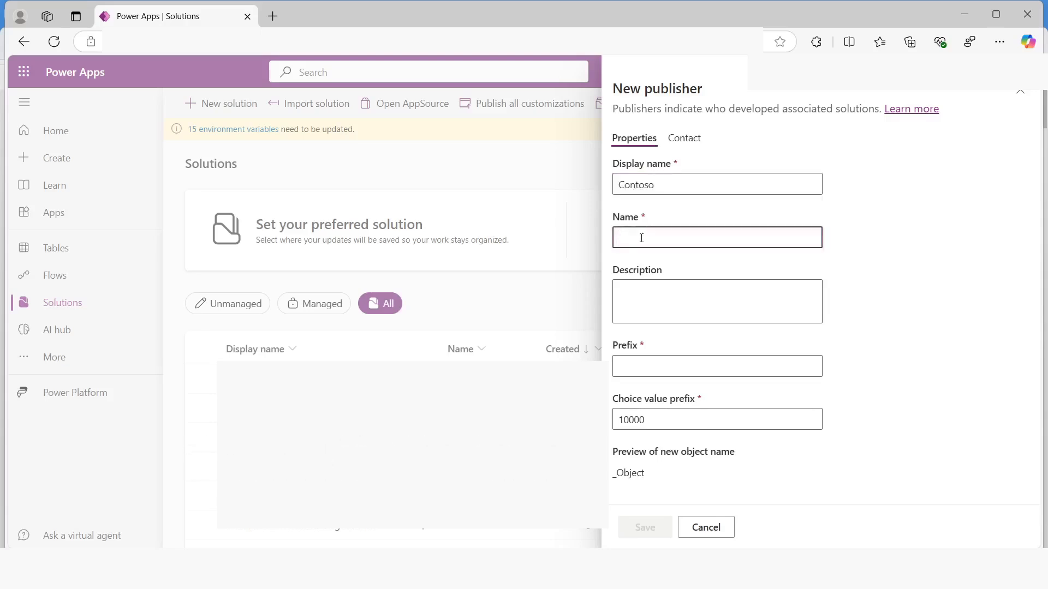
{"action": "key", "text": "ctrl+v"}
{"action": "left_click", "coordinate": [632, 367]}
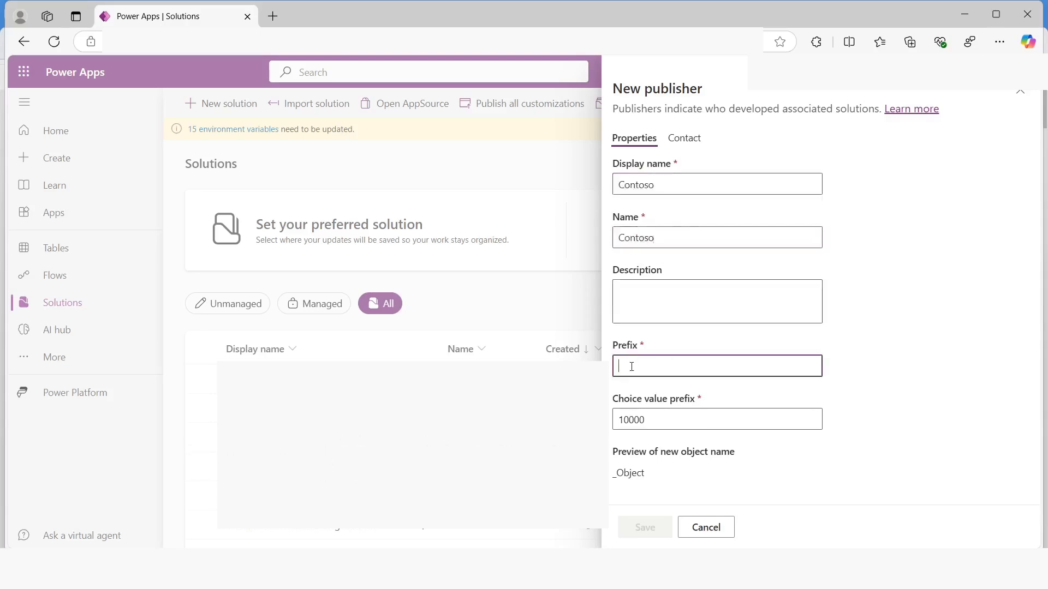
{"action": "type", "text": "contoso"}
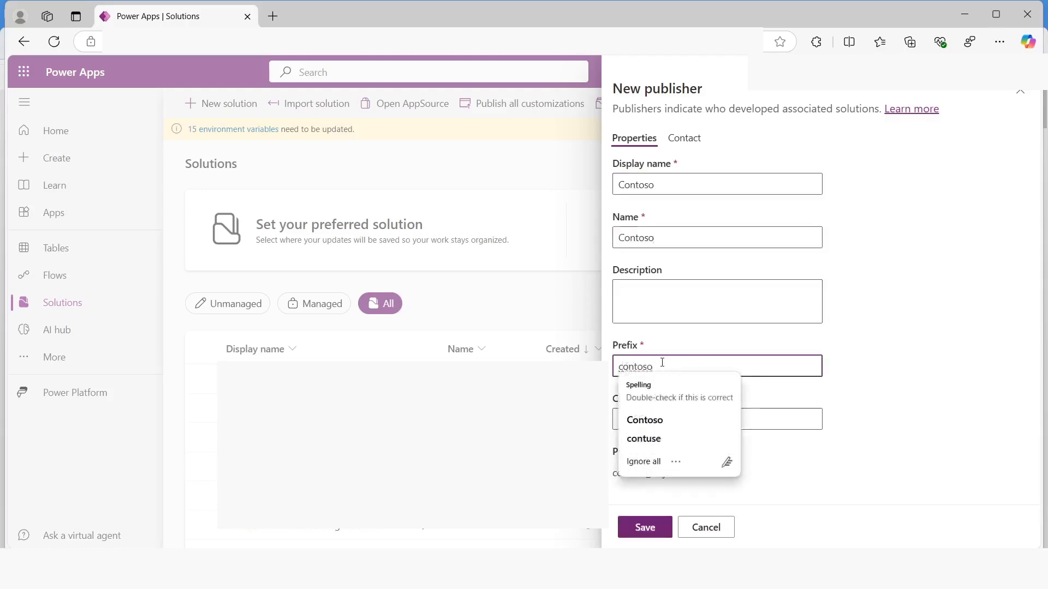
{"action": "left_click", "coordinate": [870, 395]}
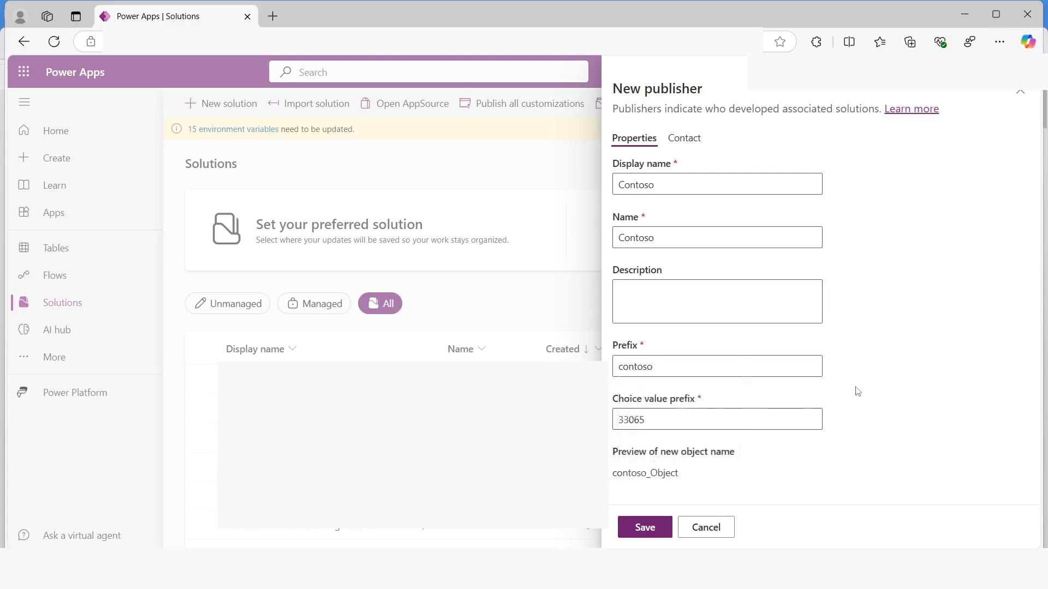
{"action": "left_click", "coordinate": [644, 528]}
{"action": "left_click", "coordinate": [700, 529]}
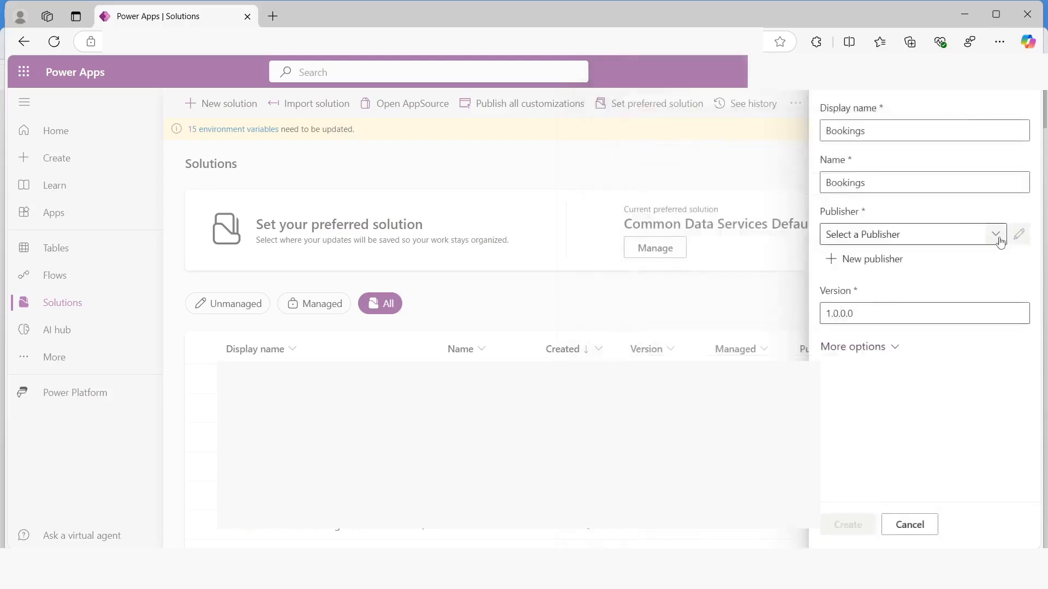
Assign the Contoso publisher to the Bookings solution and create the solution
{"action": "left_click", "coordinate": [935, 234]}
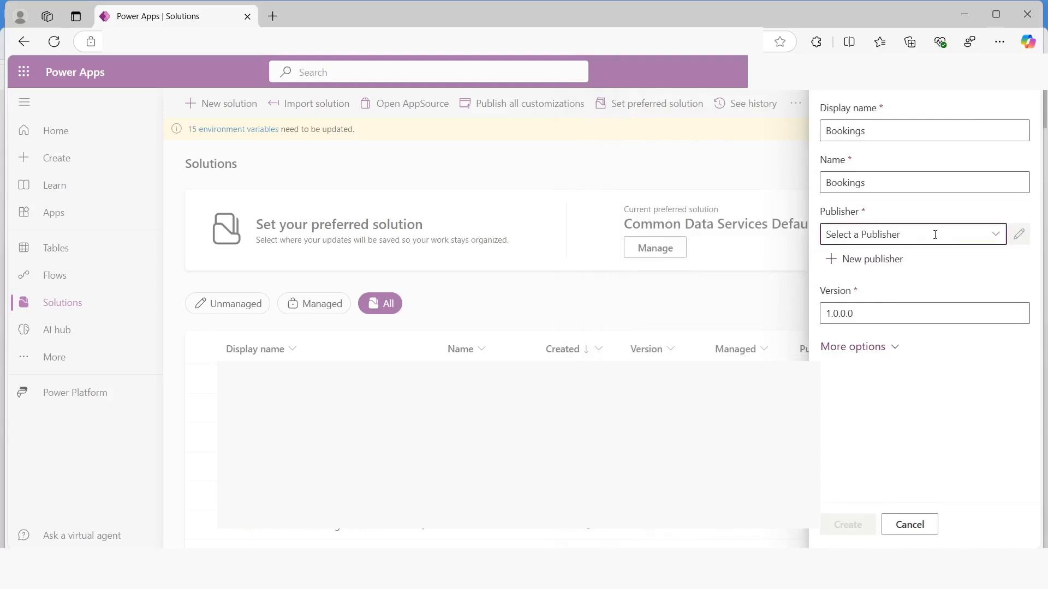
{"action": "type", "text": "Contoso (Contoso"}
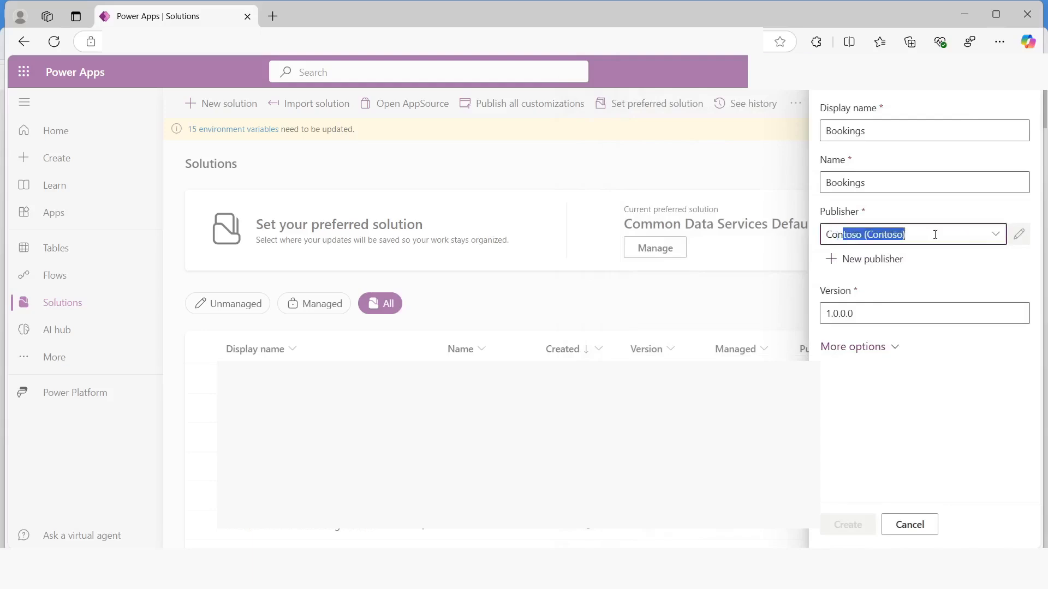
{"action": "key", "text": "Return"}
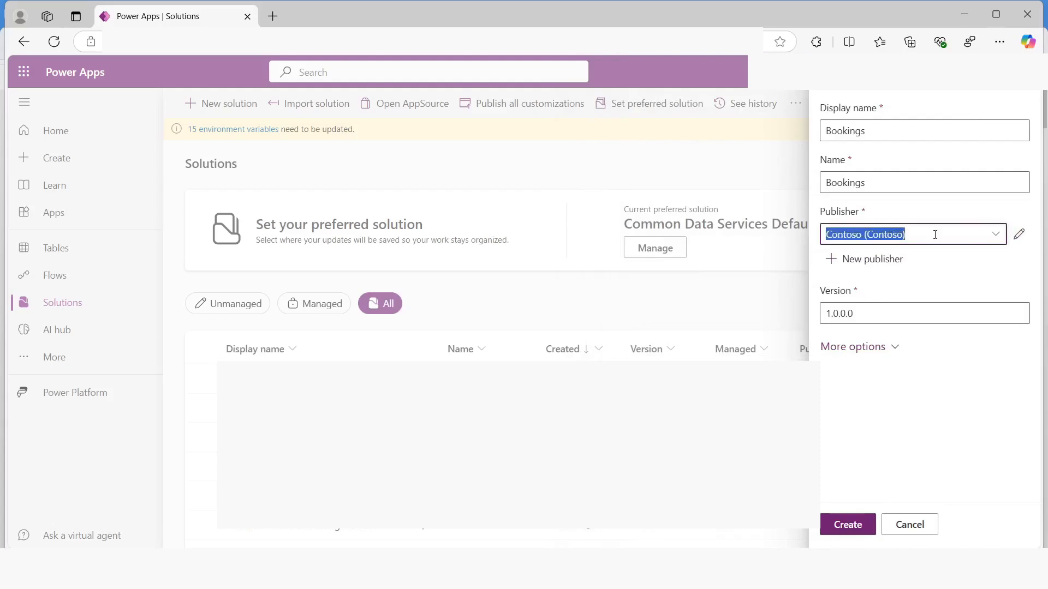
{"action": "left_click", "coordinate": [846, 523]}
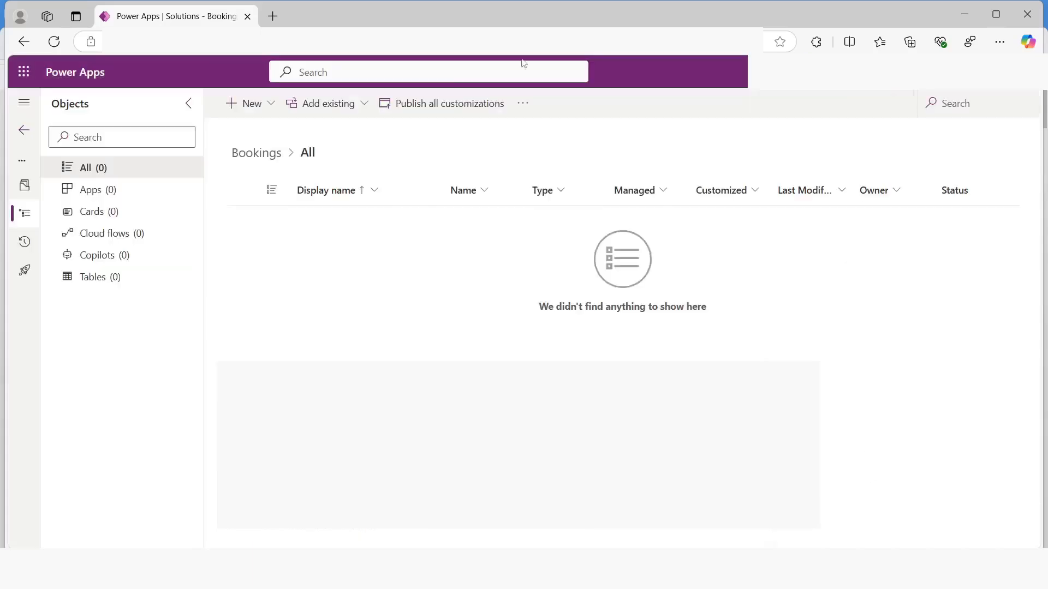
Return to the solutions list and set Bookings as the preferred solution
{"action": "left_click", "coordinate": [24, 131]}
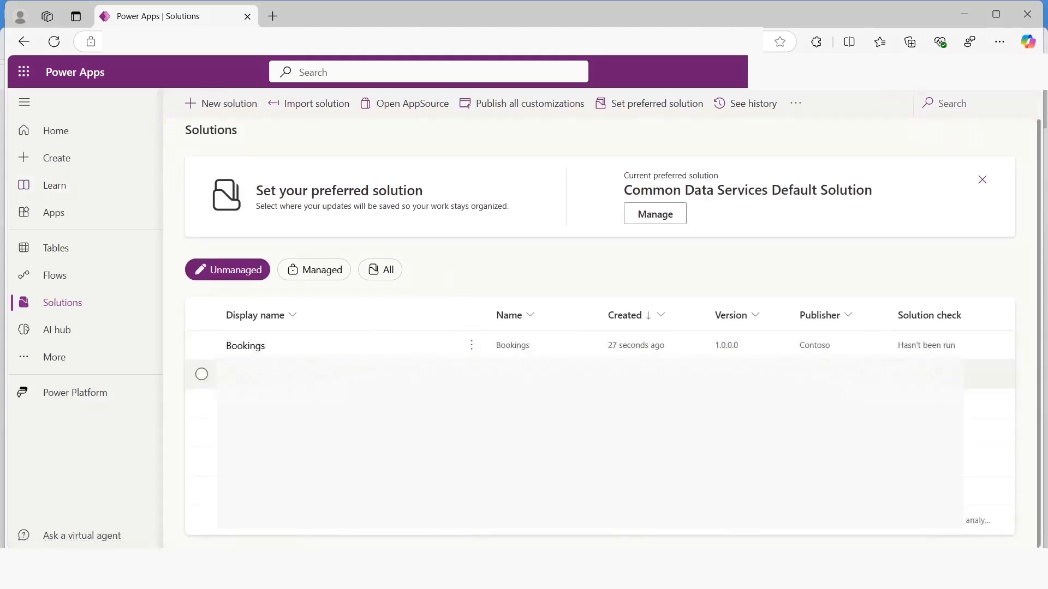
{"action": "left_click", "coordinate": [202, 345]}
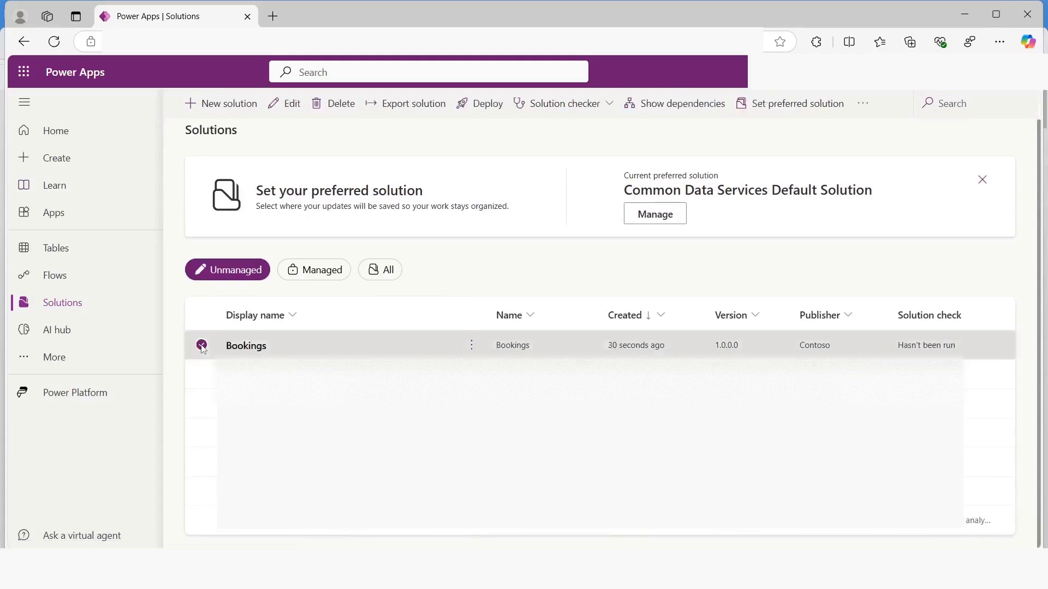
{"action": "left_click", "coordinate": [777, 108]}
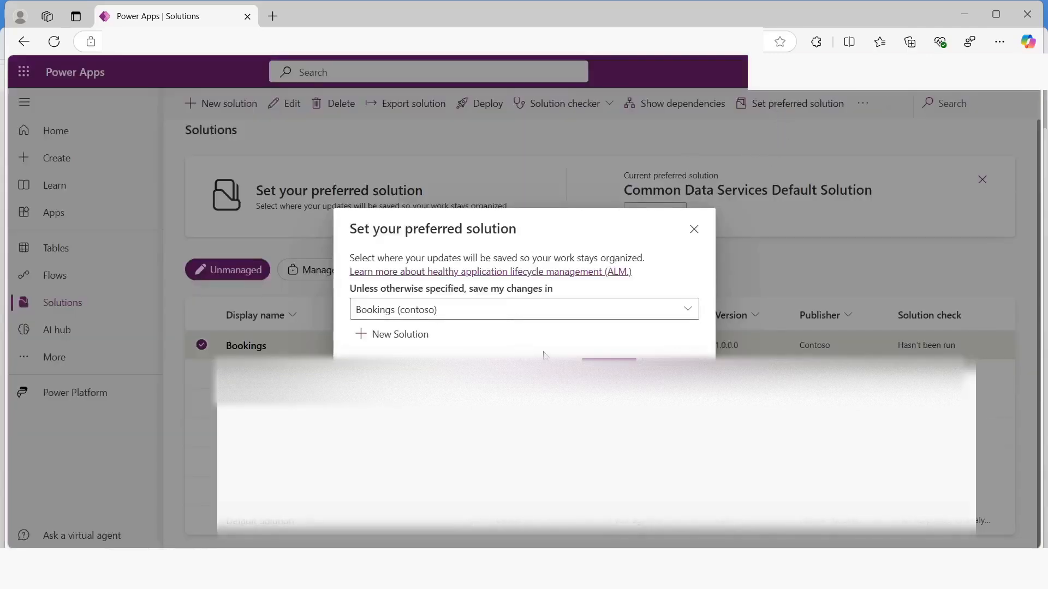
{"action": "left_click", "coordinate": [608, 368]}
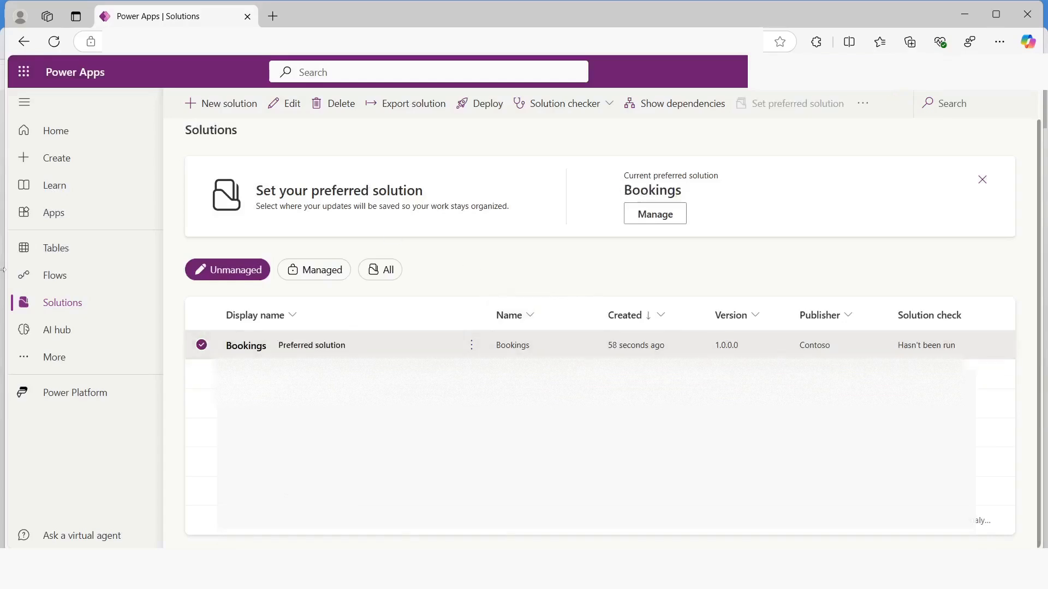
Start a new blank table for adding columns and data, and name it Real Estate Property
{"action": "left_click", "coordinate": [53, 252]}
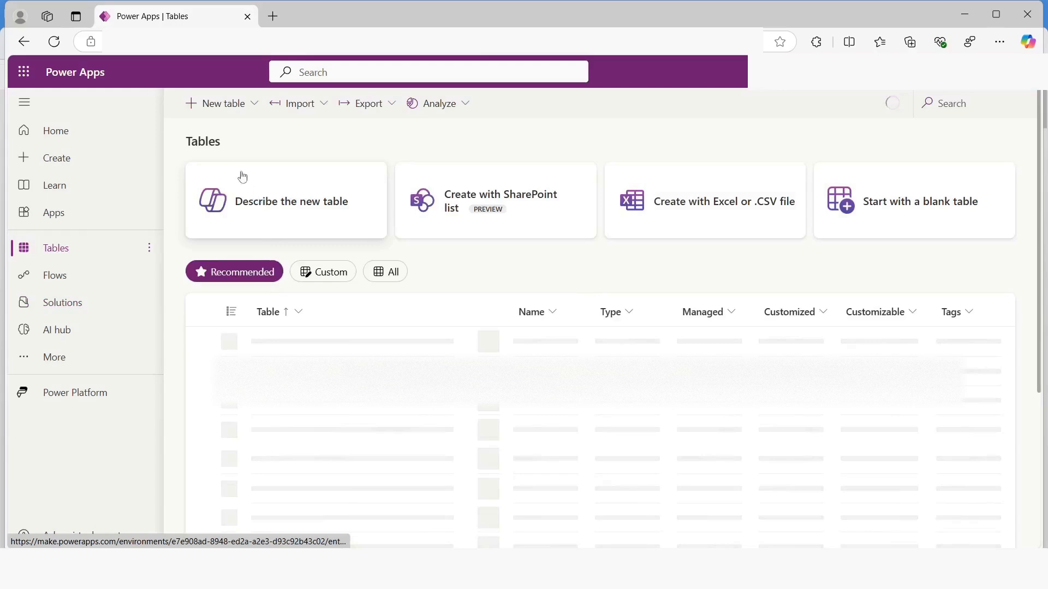
{"action": "left_click", "coordinate": [255, 105]}
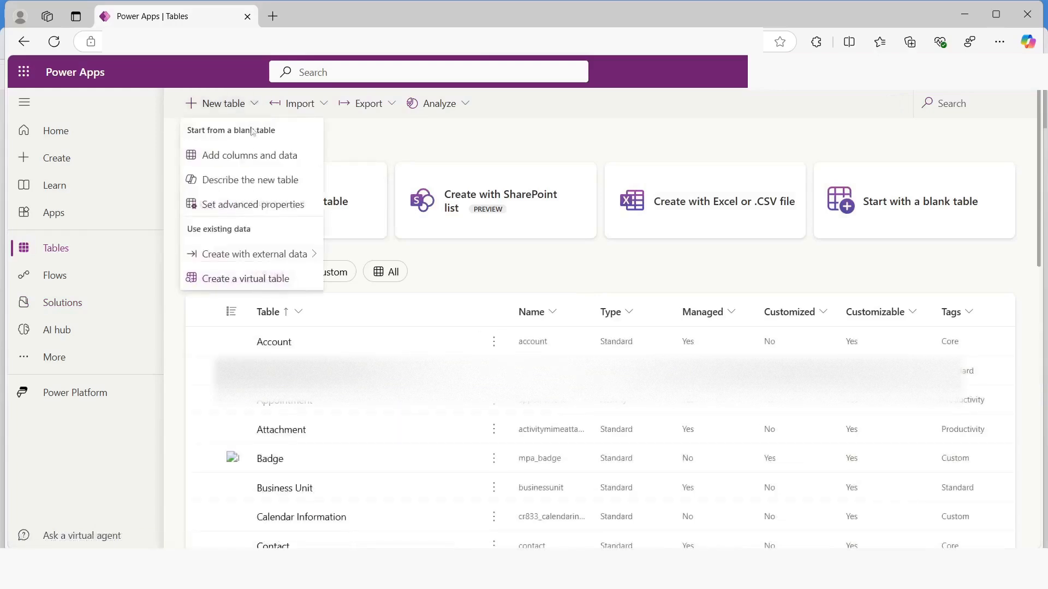
{"action": "left_click", "coordinate": [239, 156]}
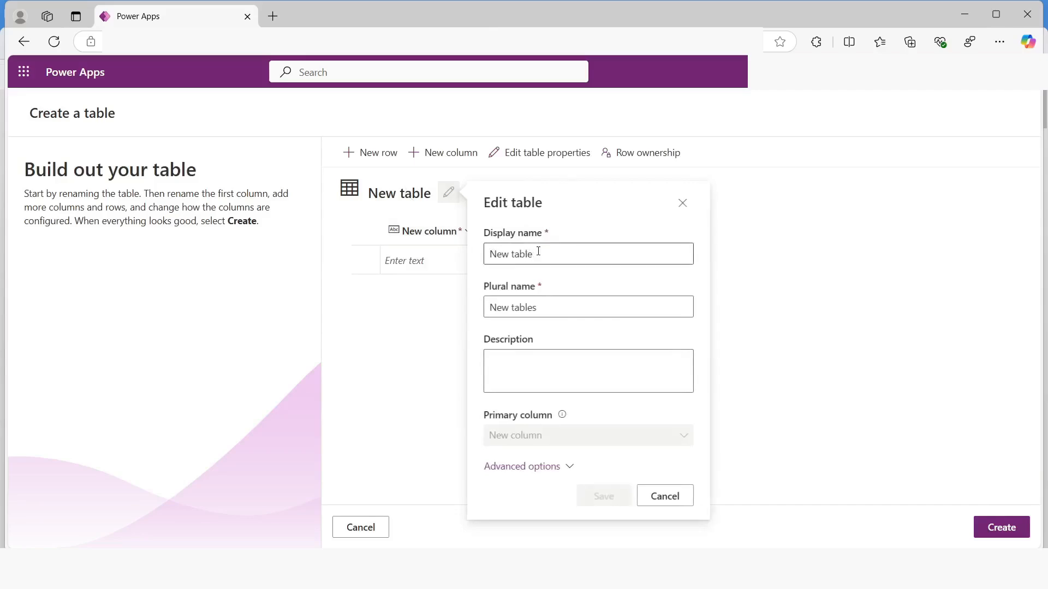
{"action": "left_click", "coordinate": [538, 251]}
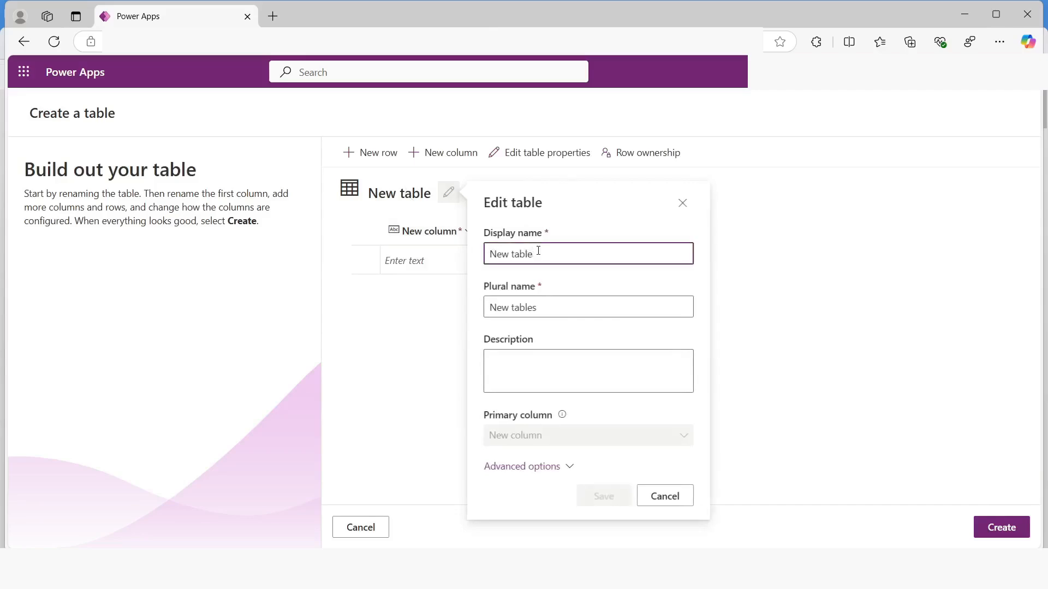
{"action": "key", "text": "ctrl+a"}
{"action": "type", "text": "Real"}
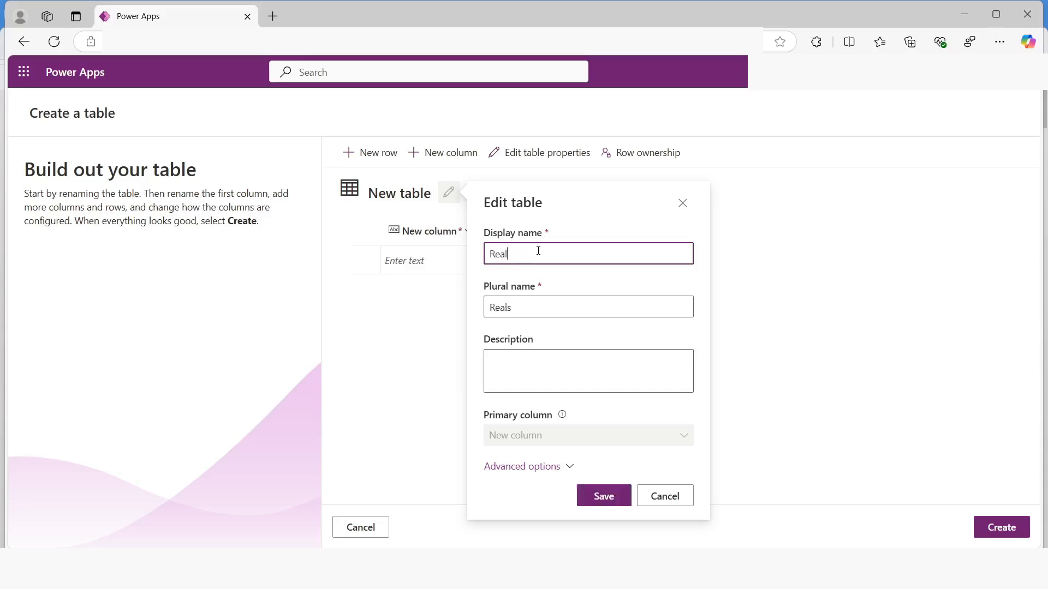
{"action": "type", "text": " Estate Property"}
{"action": "left_click", "coordinate": [537, 467]}
{"action": "left_click", "coordinate": [600, 519]}
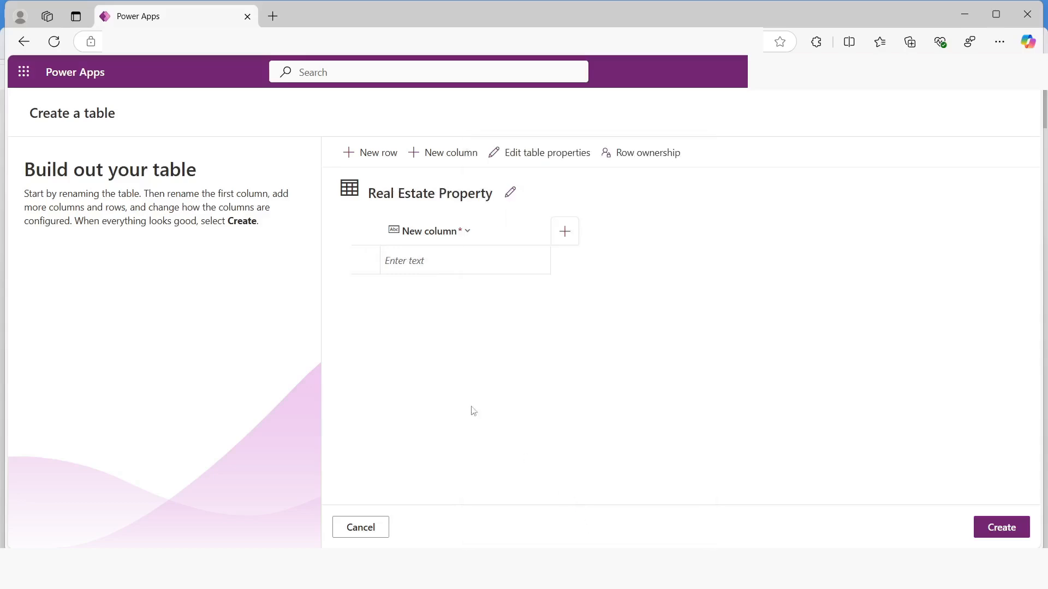
Rename the table's default first column to Property Name
{"action": "left_click", "coordinate": [453, 235]}
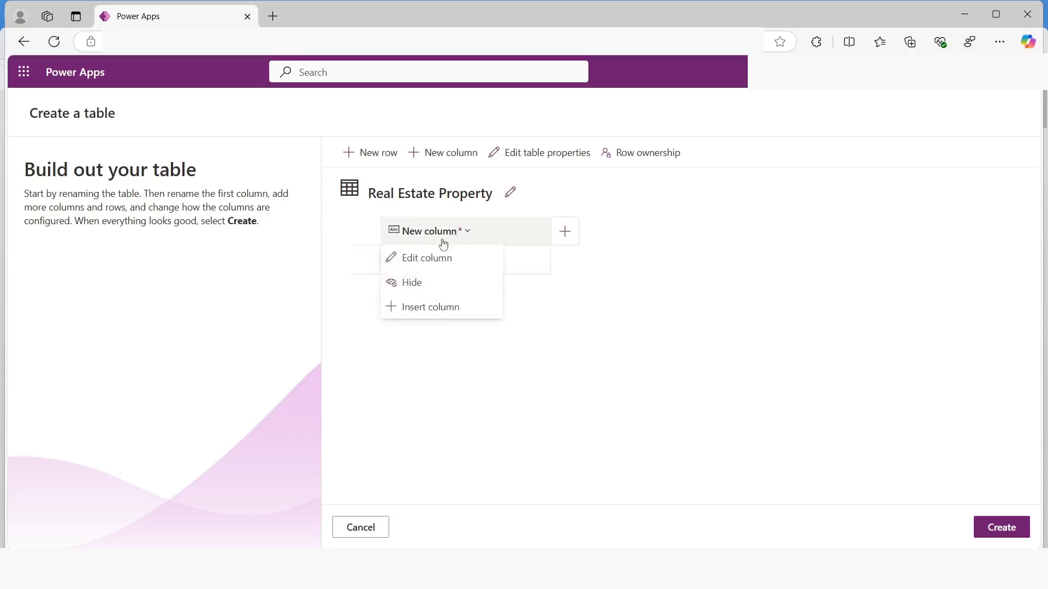
{"action": "left_click", "coordinate": [430, 266]}
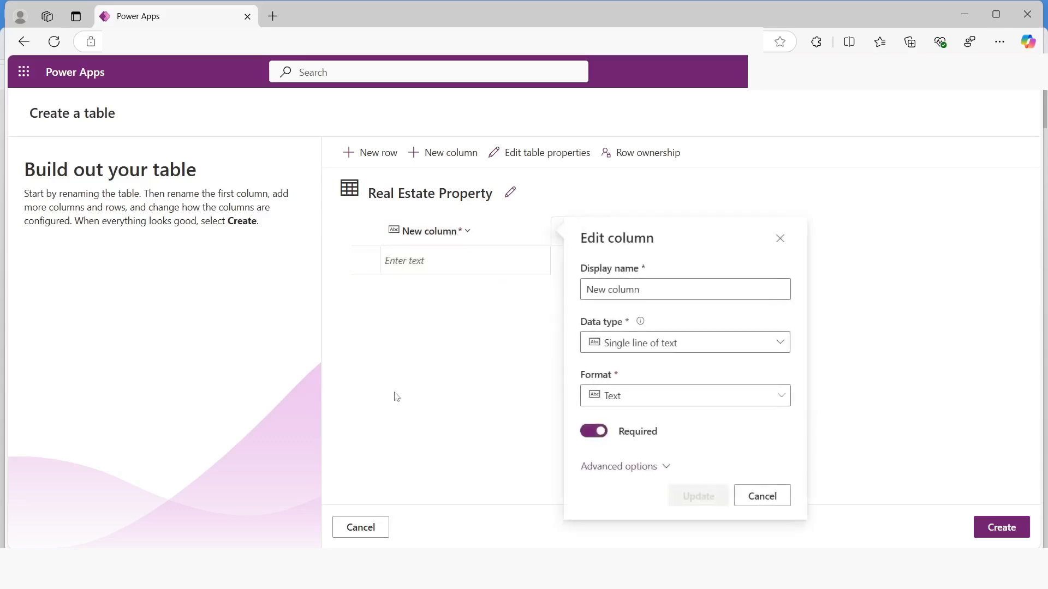
{"action": "left_click_drag", "start_coordinate": [652, 291], "coordinate": [548, 318]}
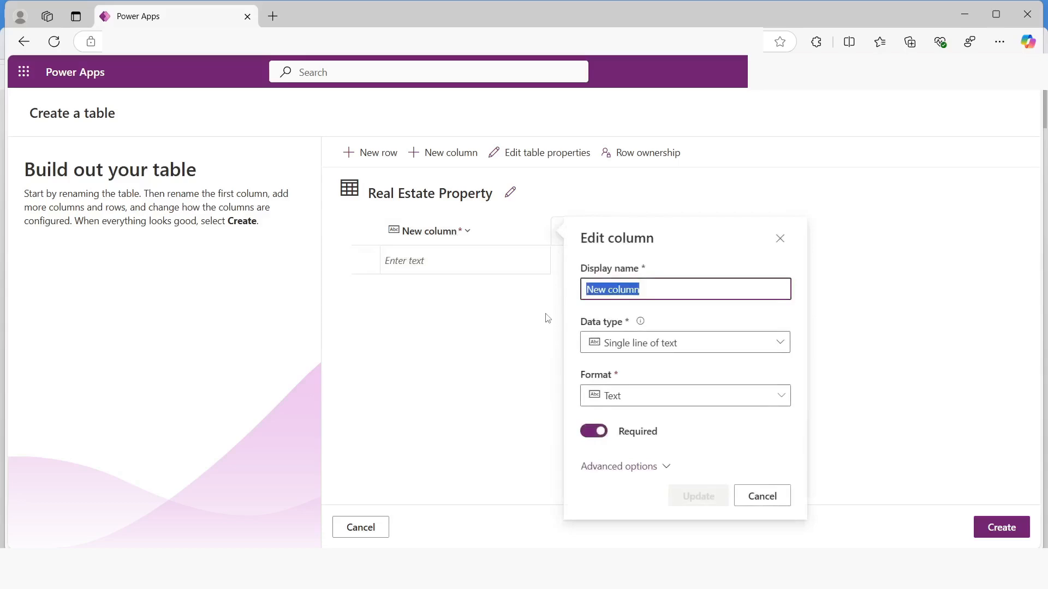
{"action": "type", "text": "Property"}
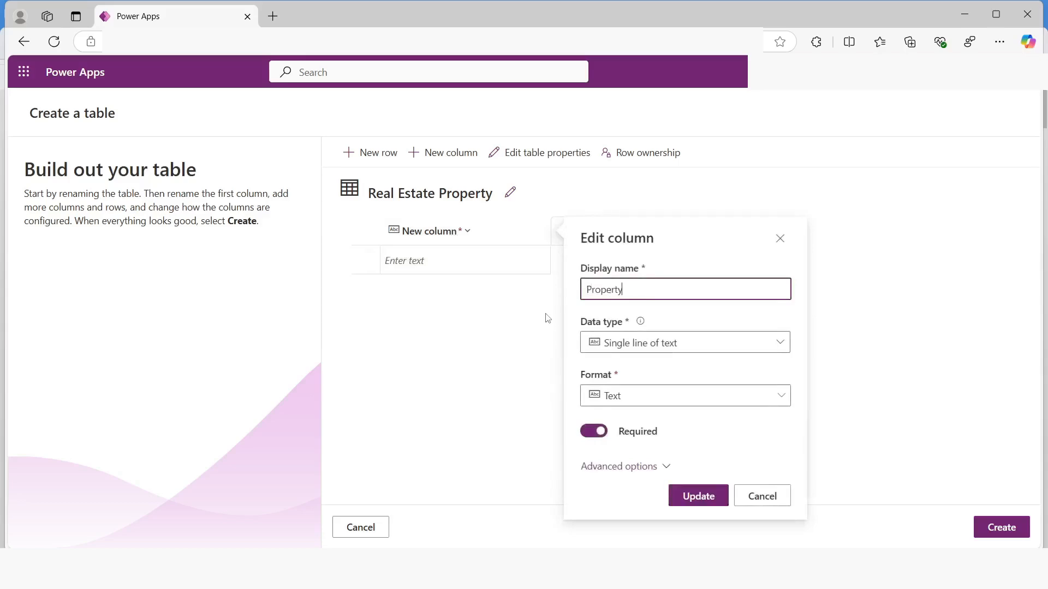
{"action": "type", "text": " Name"}
{"action": "left_click", "coordinate": [696, 497]}
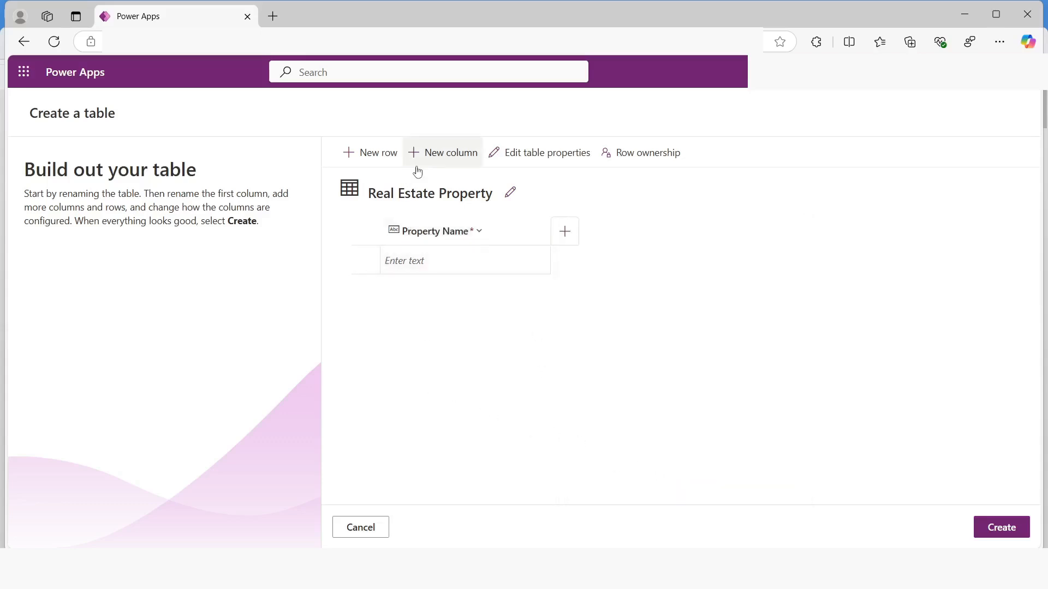
Add a column named Asking Price with the Currency data type to the Real Estate Property table
{"action": "left_click", "coordinate": [435, 157]}
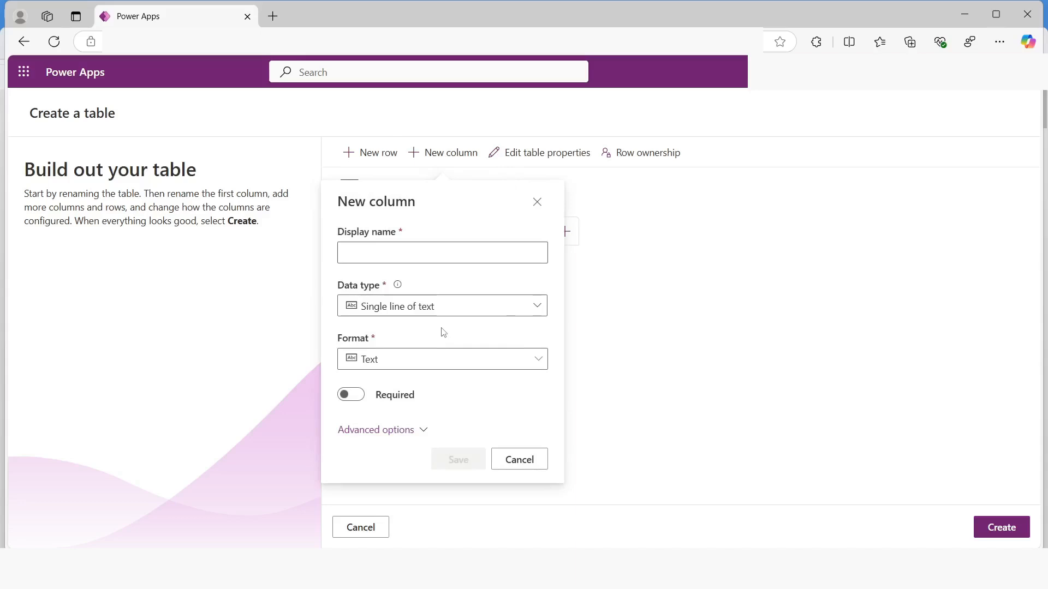
{"action": "left_click", "coordinate": [378, 257]}
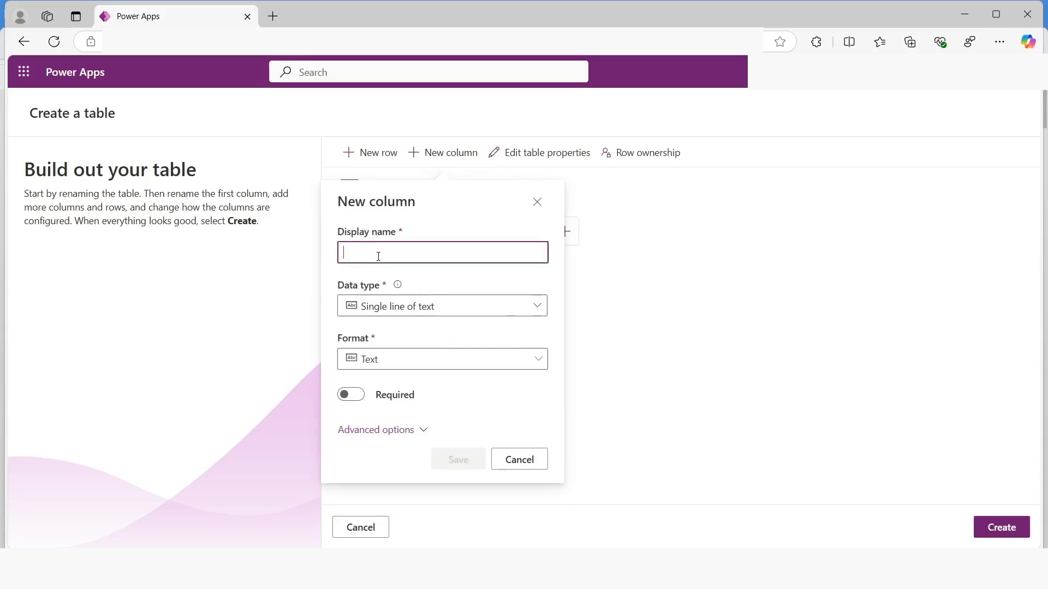
{"action": "type", "text": "As"}
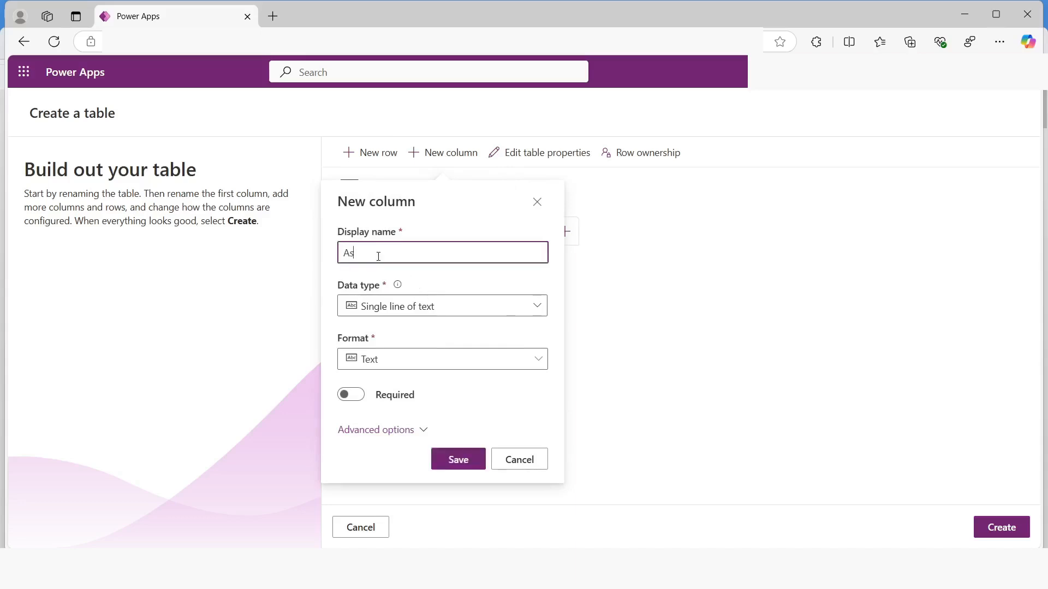
{"action": "type", "text": "king Price"}
{"action": "left_click", "coordinate": [375, 309]}
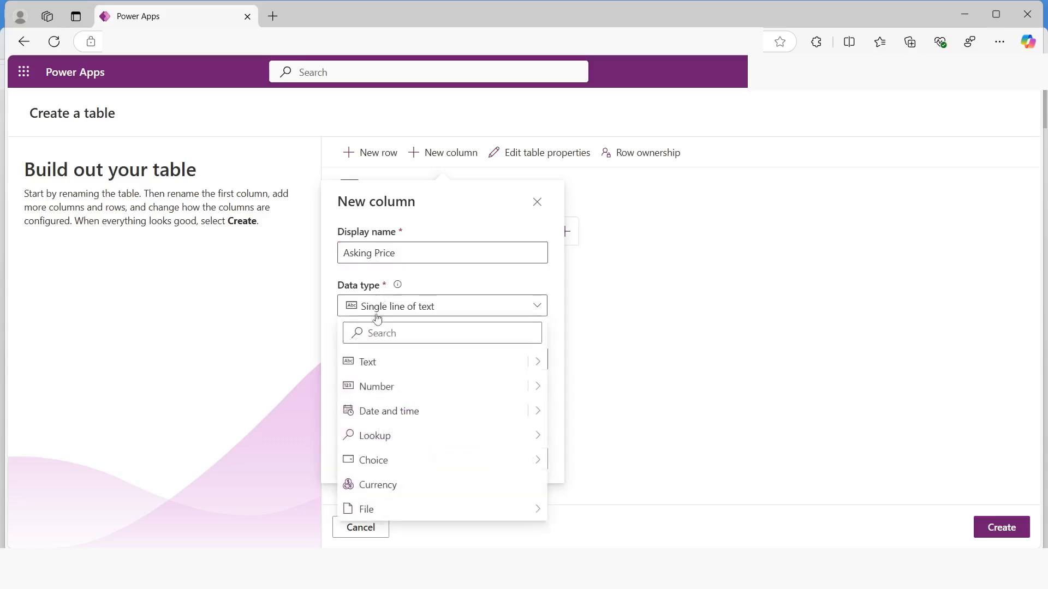
{"action": "left_click", "coordinate": [412, 485]}
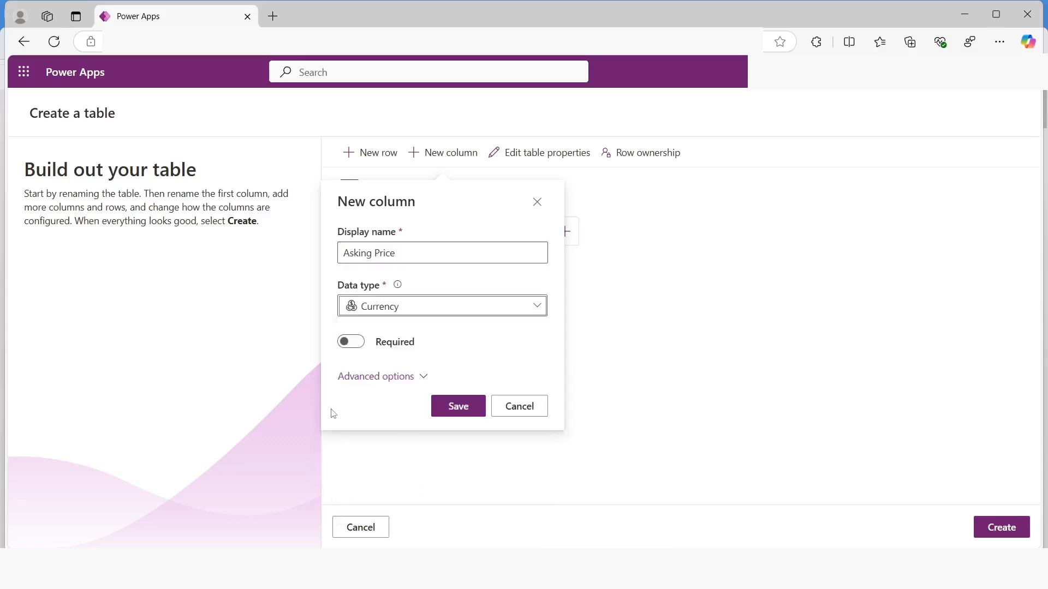
{"action": "left_click", "coordinate": [466, 413]}
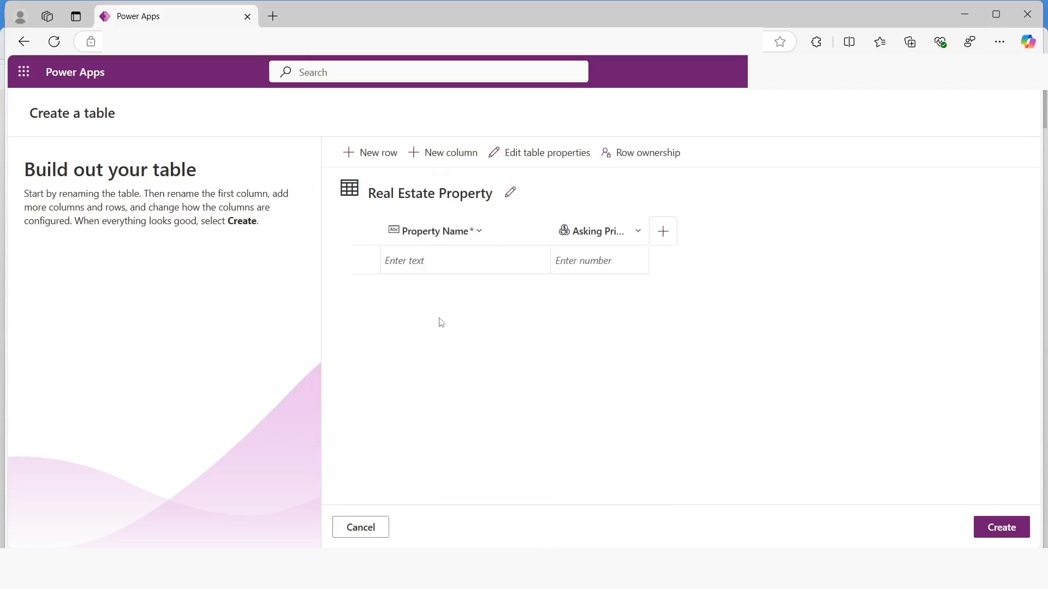
Add a column named Street to the table, keeping the Single line of text data type
{"action": "left_click", "coordinate": [444, 158]}
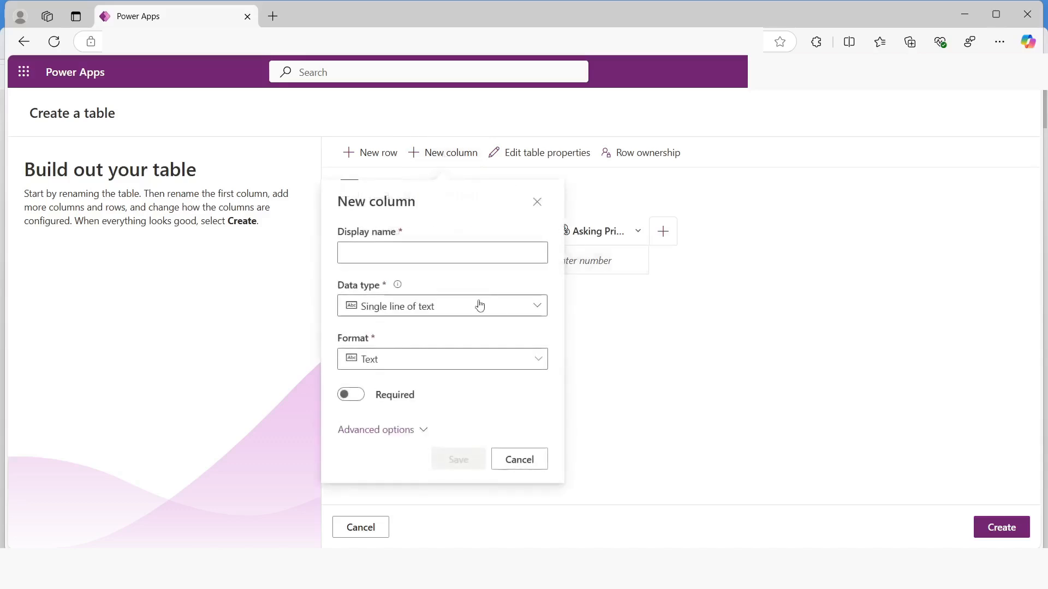
{"action": "left_click", "coordinate": [387, 260]}
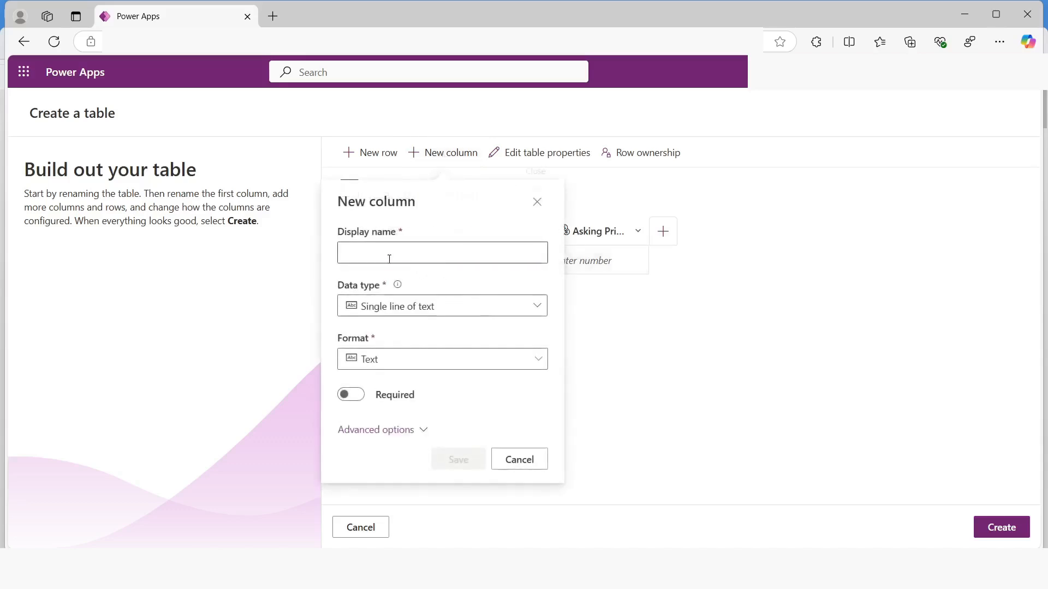
{"action": "type", "text": "Street"}
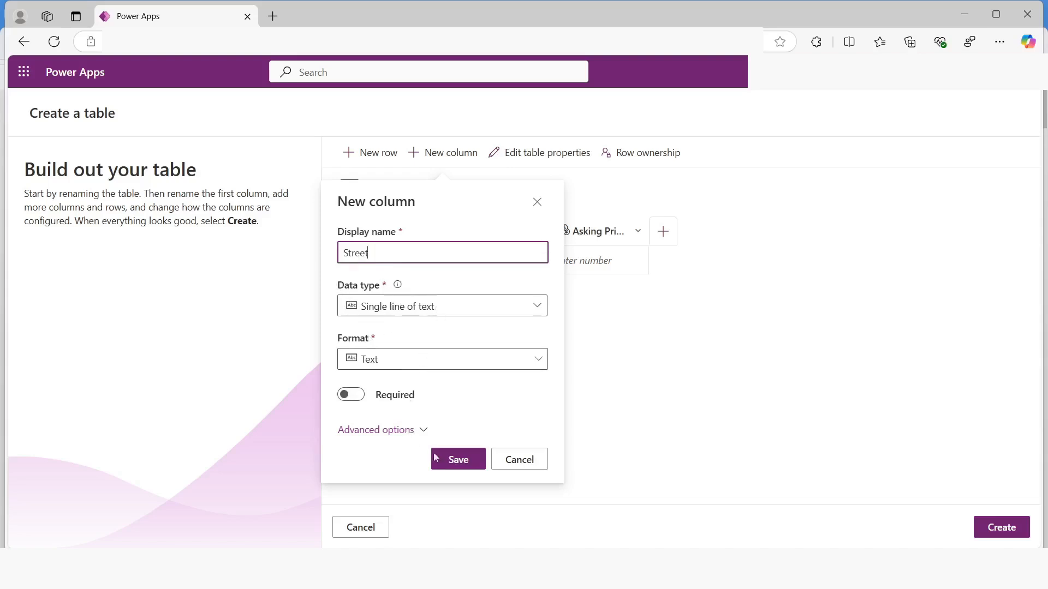
{"action": "left_click", "coordinate": [449, 462]}
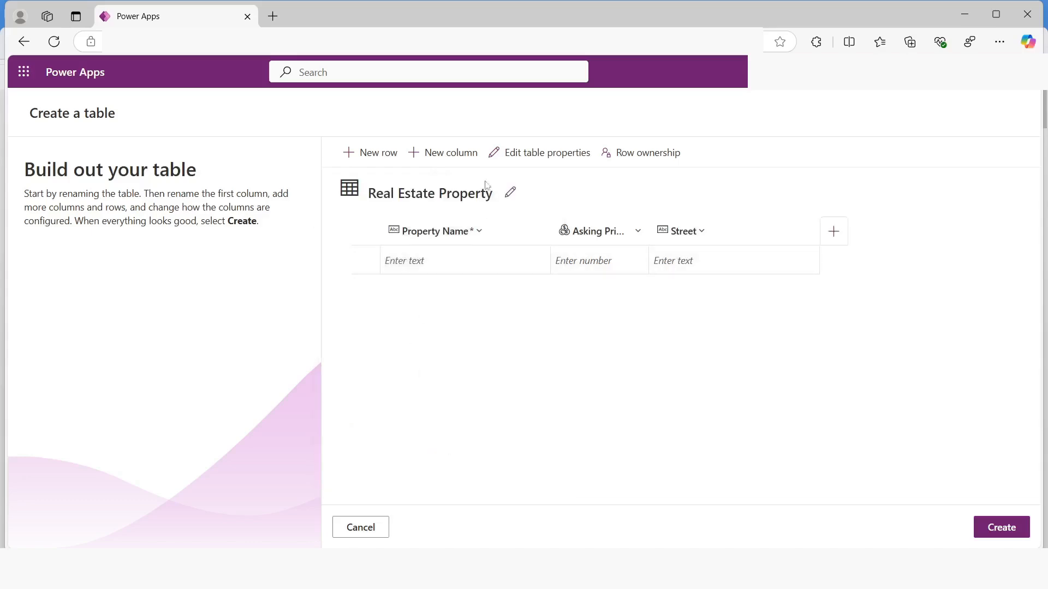
Add a column named City to the table, keeping the Single line of text data type
{"action": "left_click", "coordinate": [442, 156]}
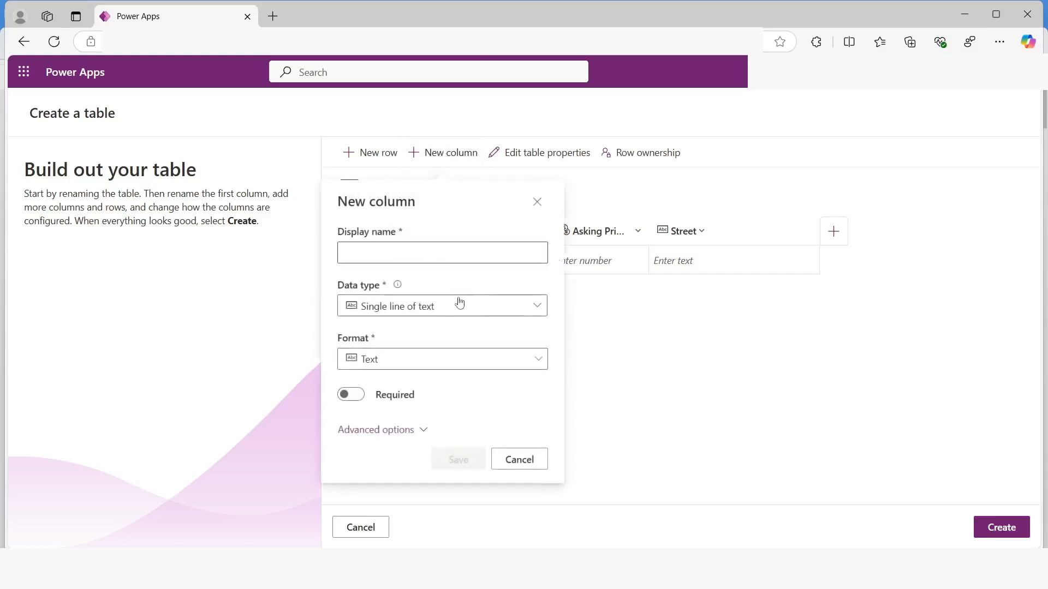
{"action": "left_click", "coordinate": [416, 259]}
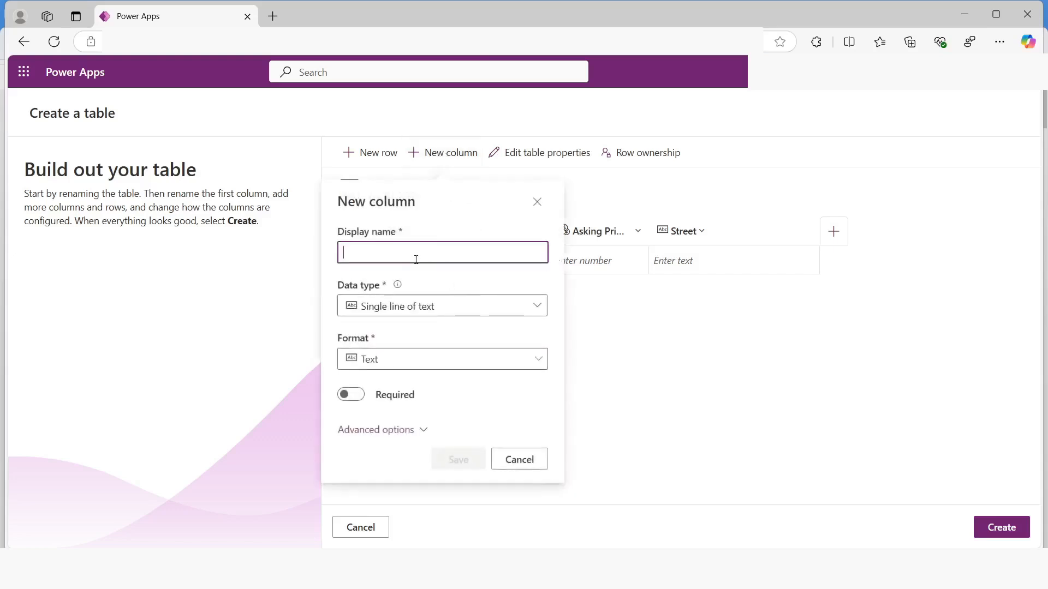
{"action": "type", "text": "City"}
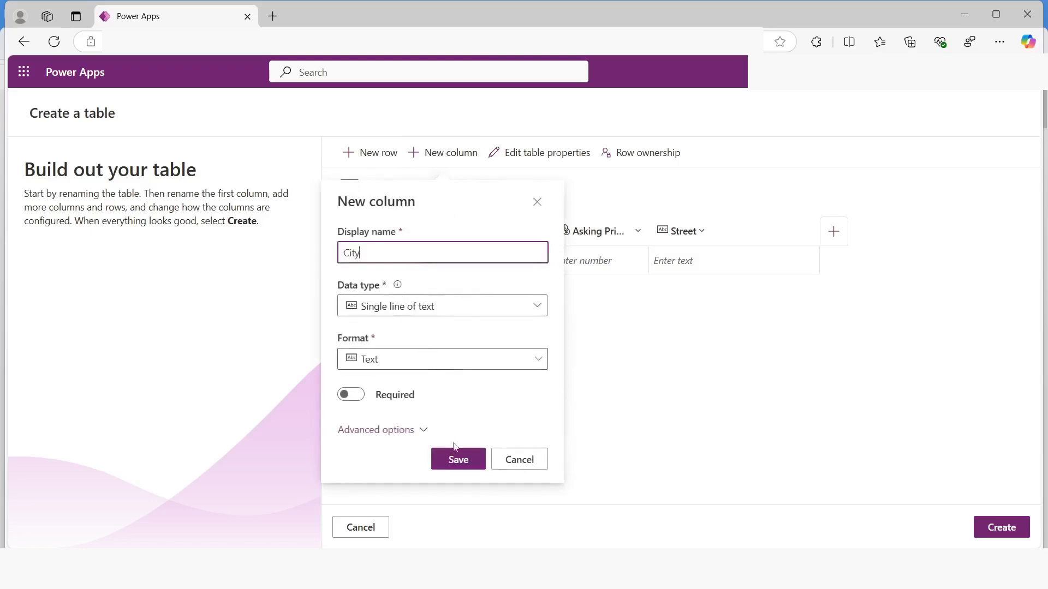
{"action": "left_click", "coordinate": [457, 460]}
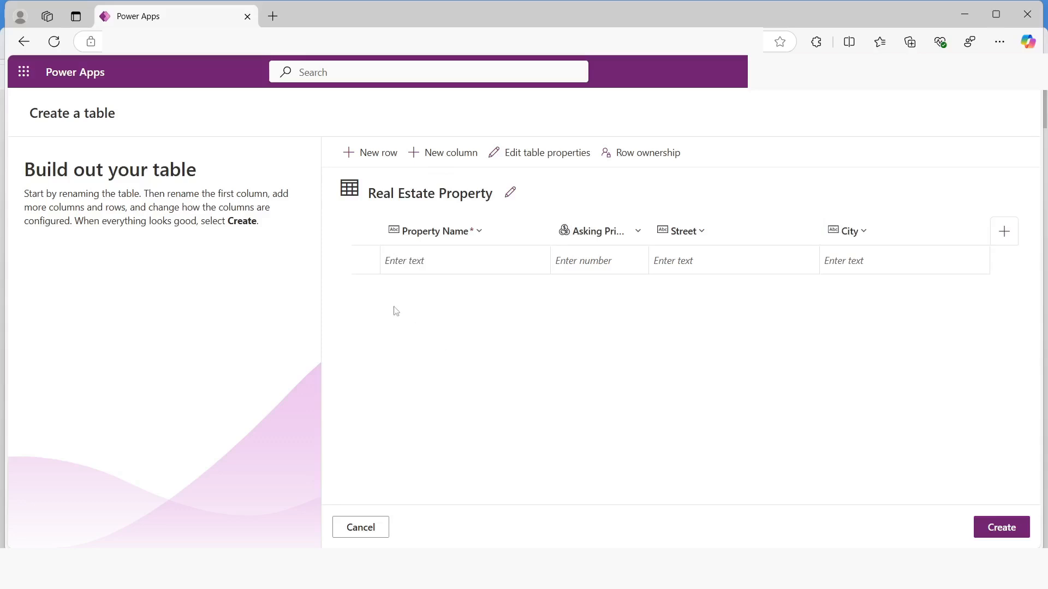
Start a new column named Bedrooms and set its data type to Choice
{"action": "left_click", "coordinate": [440, 155]}
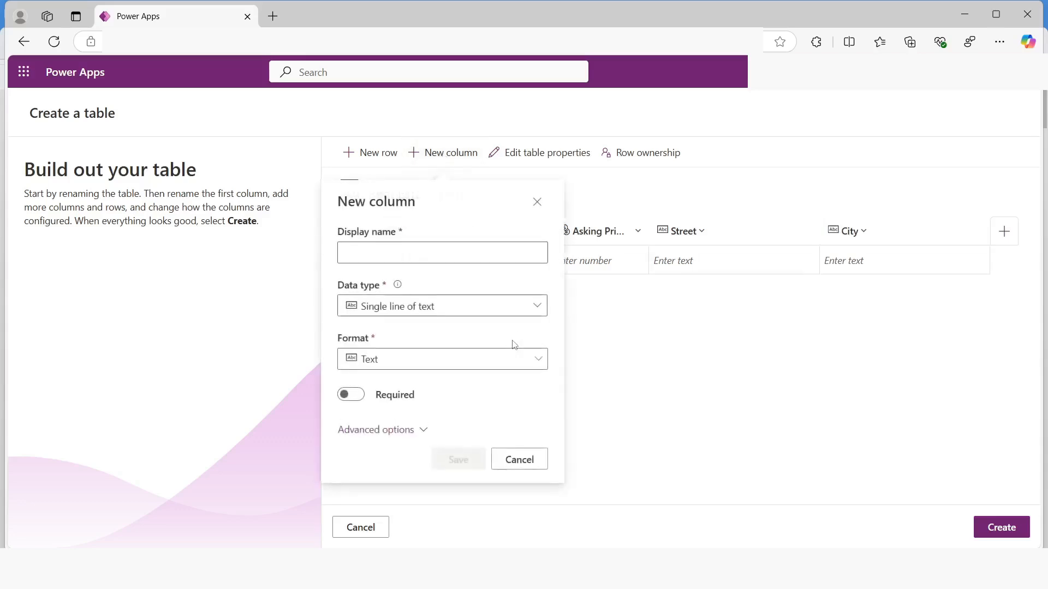
{"action": "left_click", "coordinate": [393, 247]}
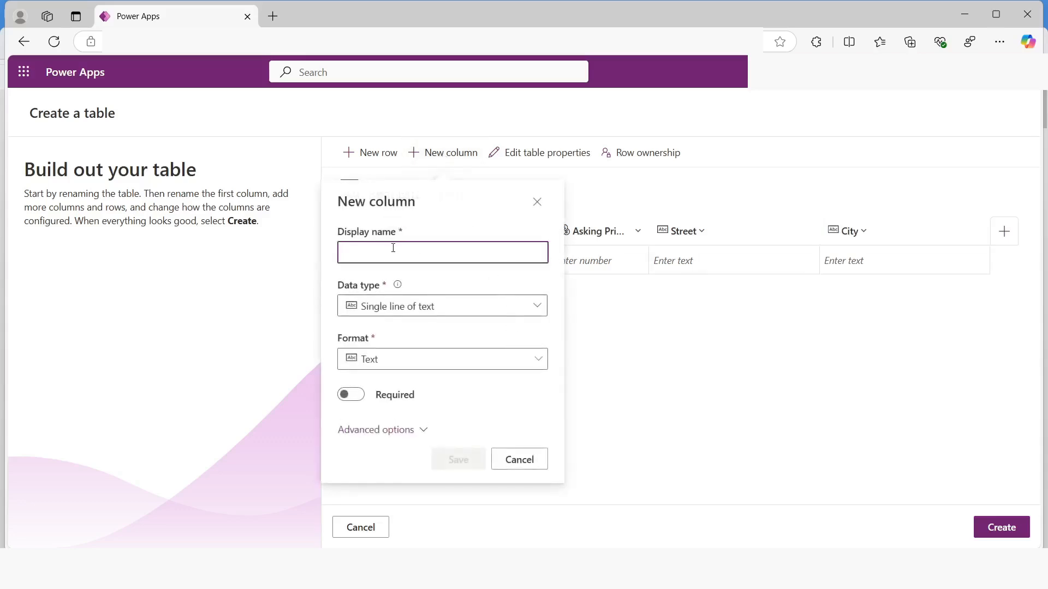
{"action": "type", "text": "Bedrooms"}
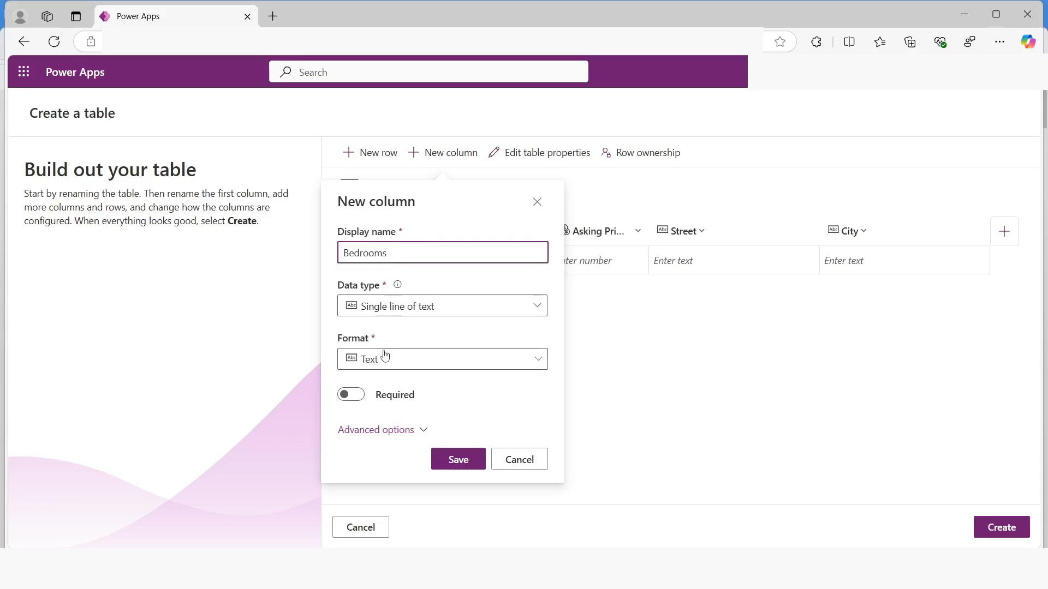
{"action": "left_click", "coordinate": [397, 306]}
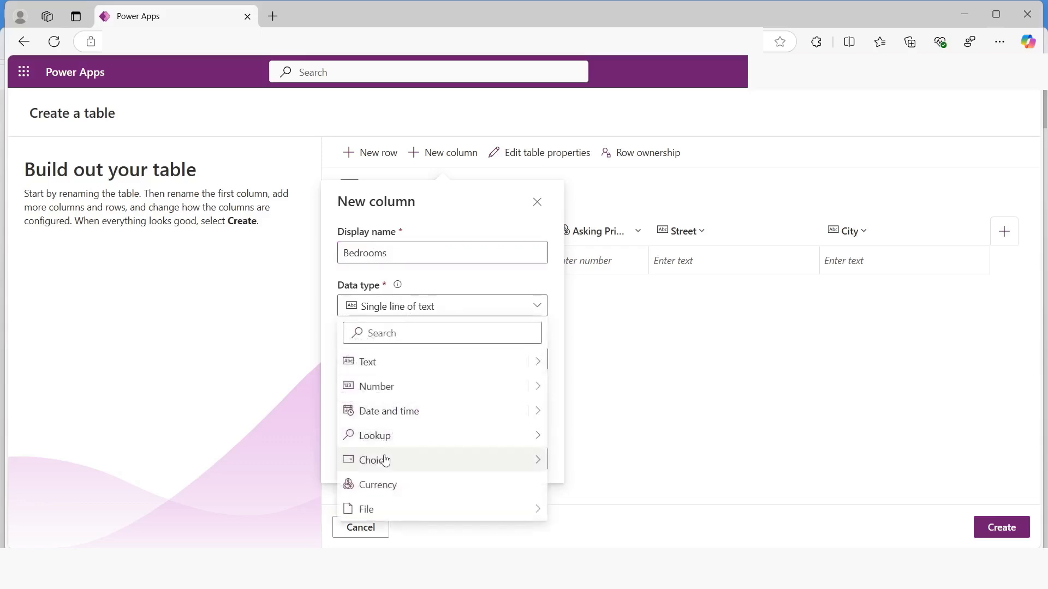
{"action": "mouse_move", "coordinate": [384, 459]}
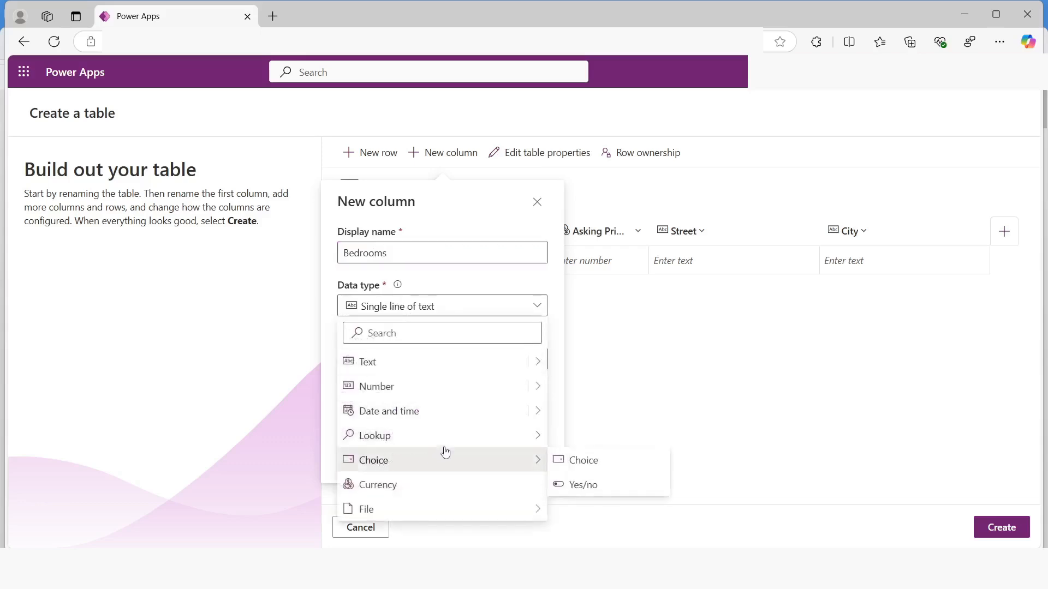
{"action": "left_click", "coordinate": [562, 460]}
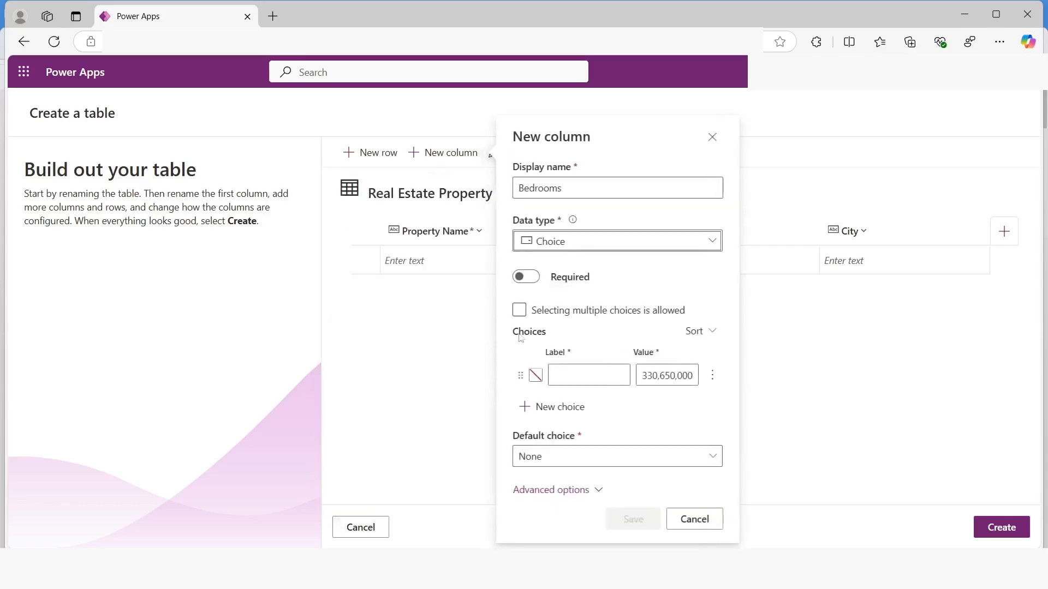
Define the first Bedrooms choice with label 1 and value 1
{"action": "left_click", "coordinate": [567, 374]}
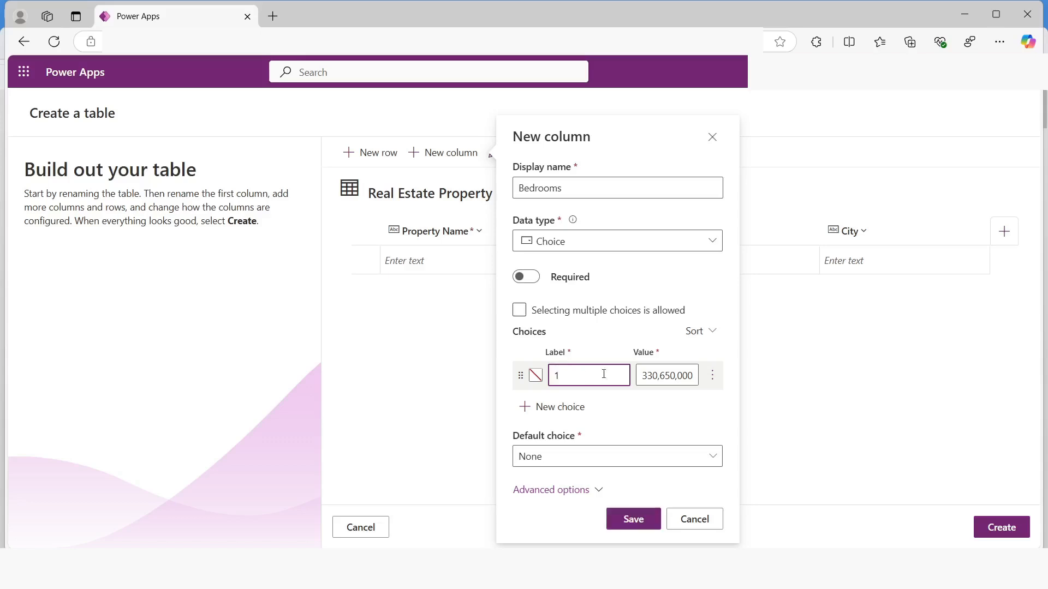
{"action": "left_click", "coordinate": [653, 375]}
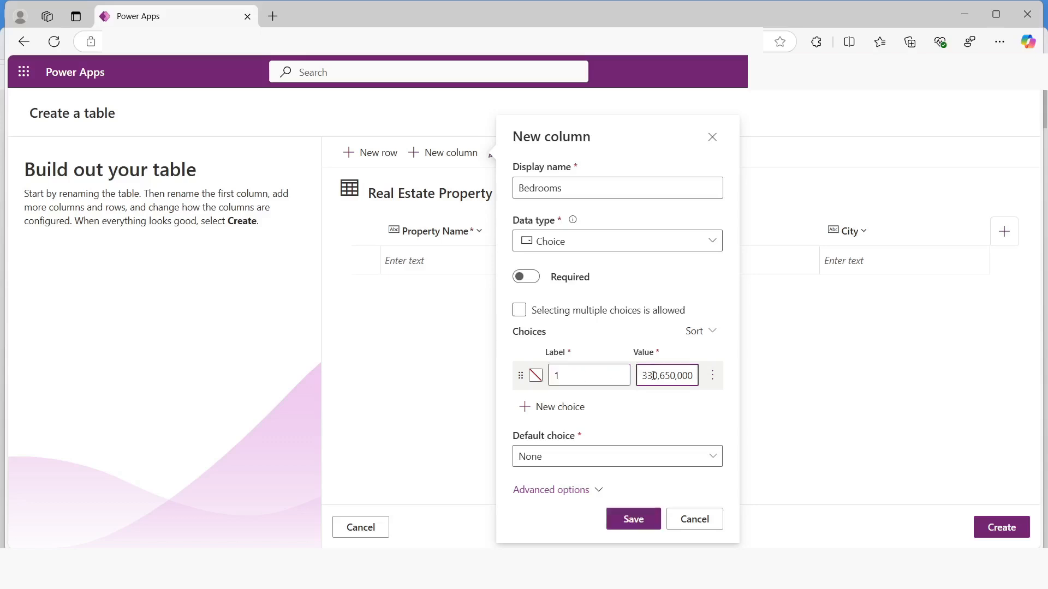
{"action": "double_click", "coordinate": [653, 376]}
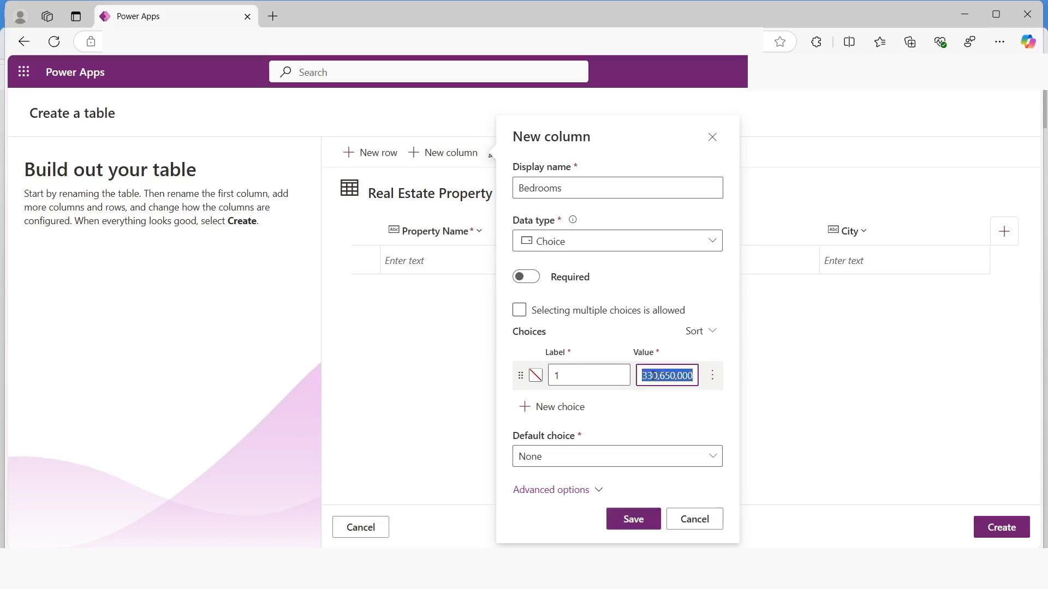
{"action": "type", "text": "1"}
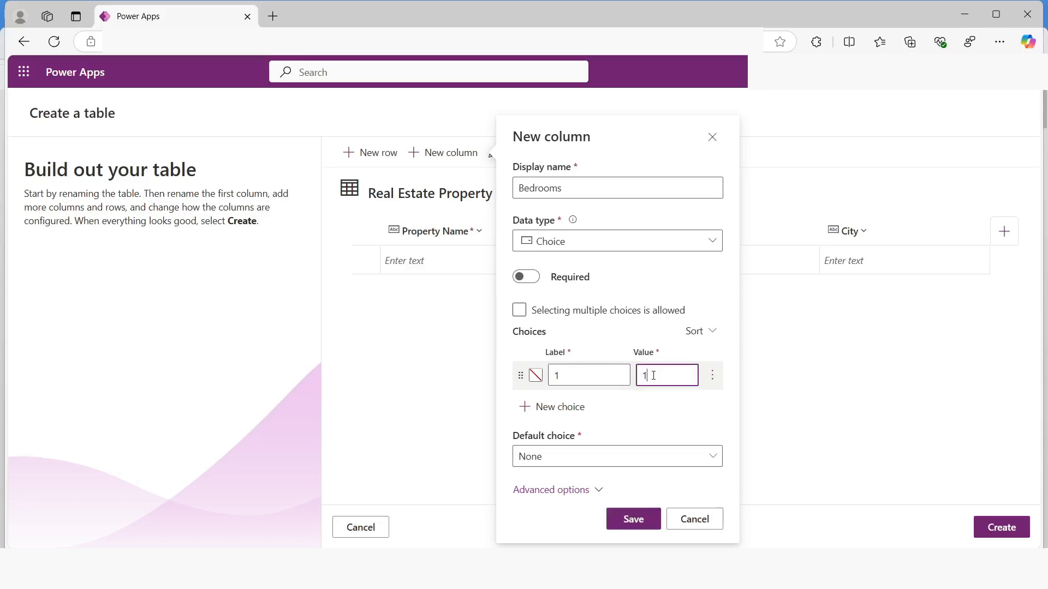
{"action": "left_click", "coordinate": [615, 413]}
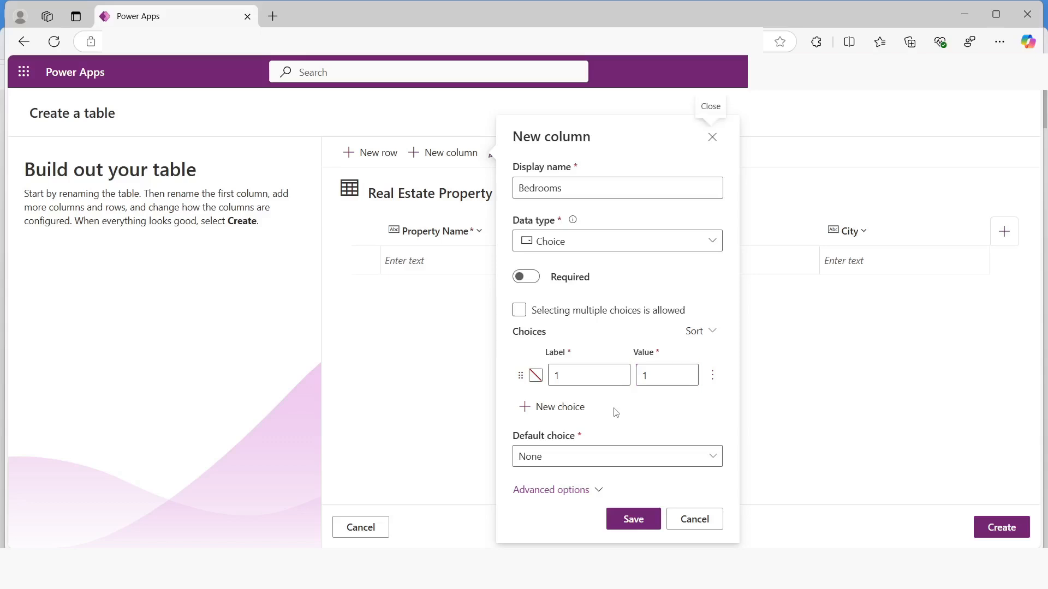
Add a second Bedrooms choice with label 2 and value 2
{"action": "left_click", "coordinate": [544, 407]}
{"action": "left_click", "coordinate": [579, 378]}
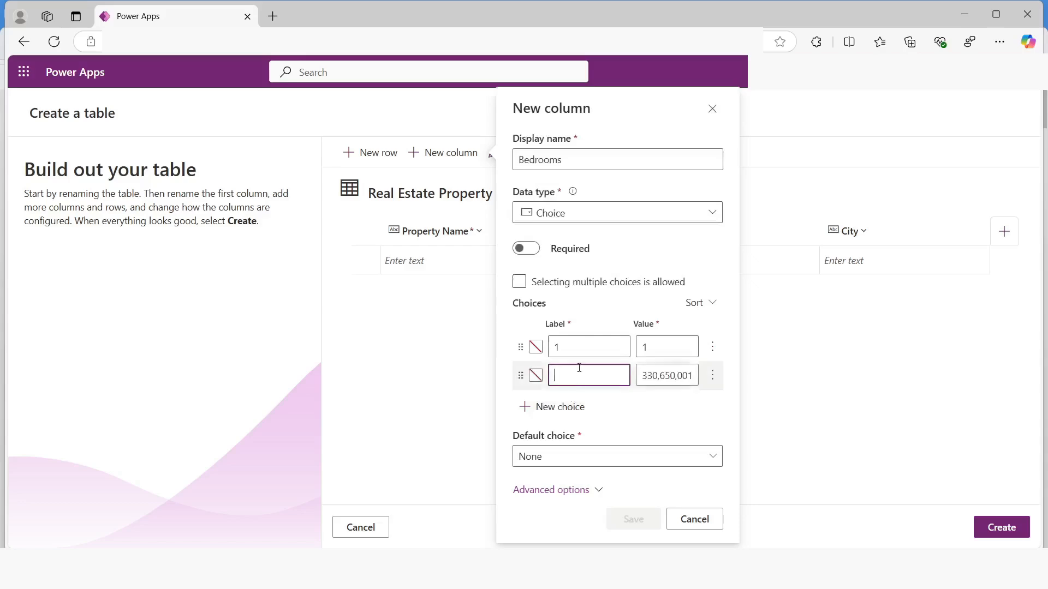
{"action": "type", "text": "2"}
{"action": "left_click", "coordinate": [658, 375]}
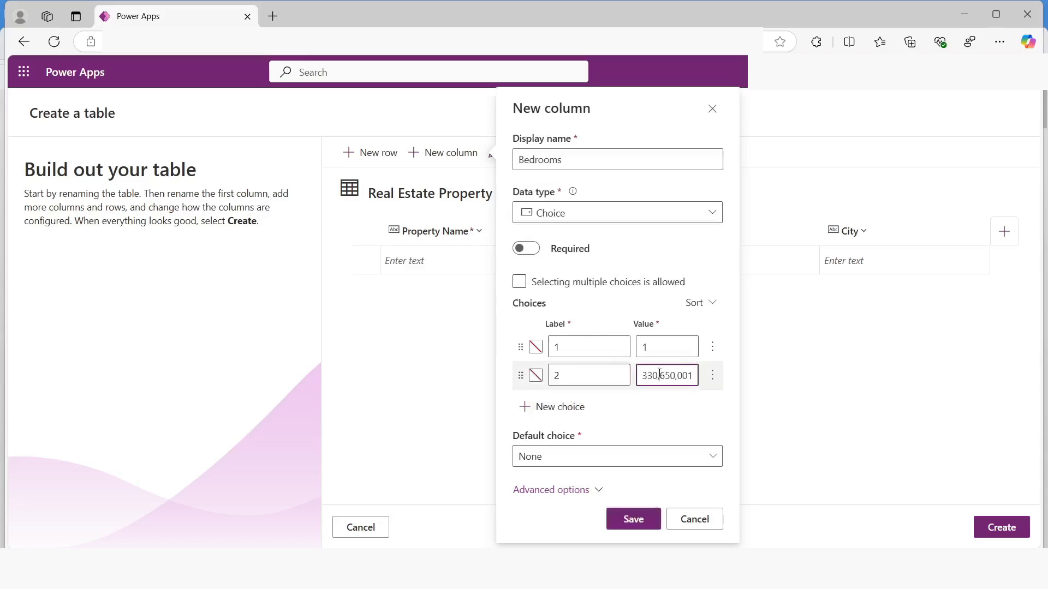
{"action": "double_click", "coordinate": [657, 376]}
{"action": "type", "text": "2"}
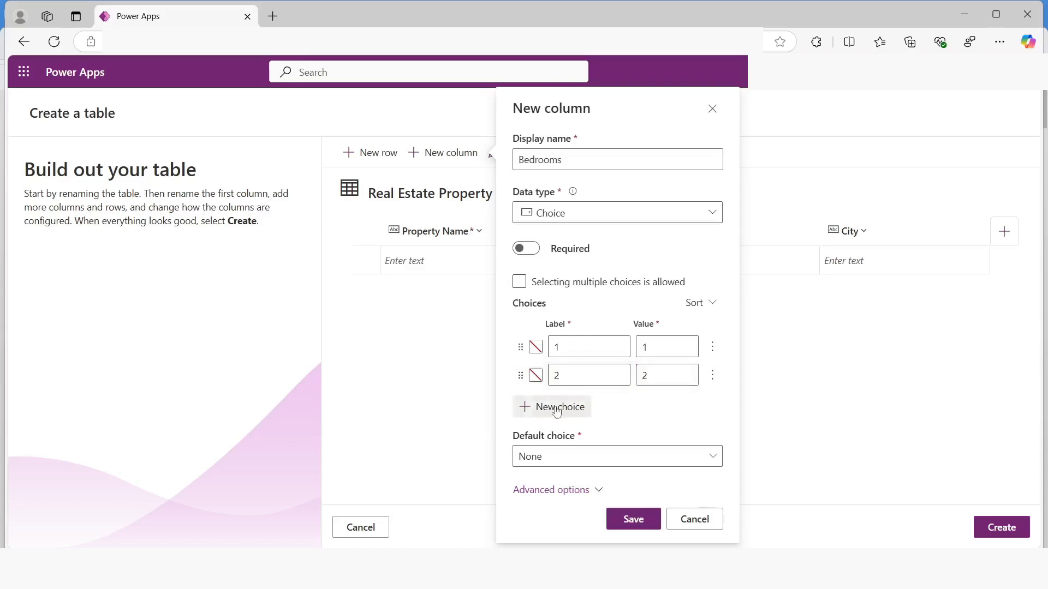
Add a third Bedrooms choice with label 3 and value 3
{"action": "left_click", "coordinate": [551, 406]}
{"action": "left_click", "coordinate": [567, 380]}
{"action": "left_click", "coordinate": [634, 376]}
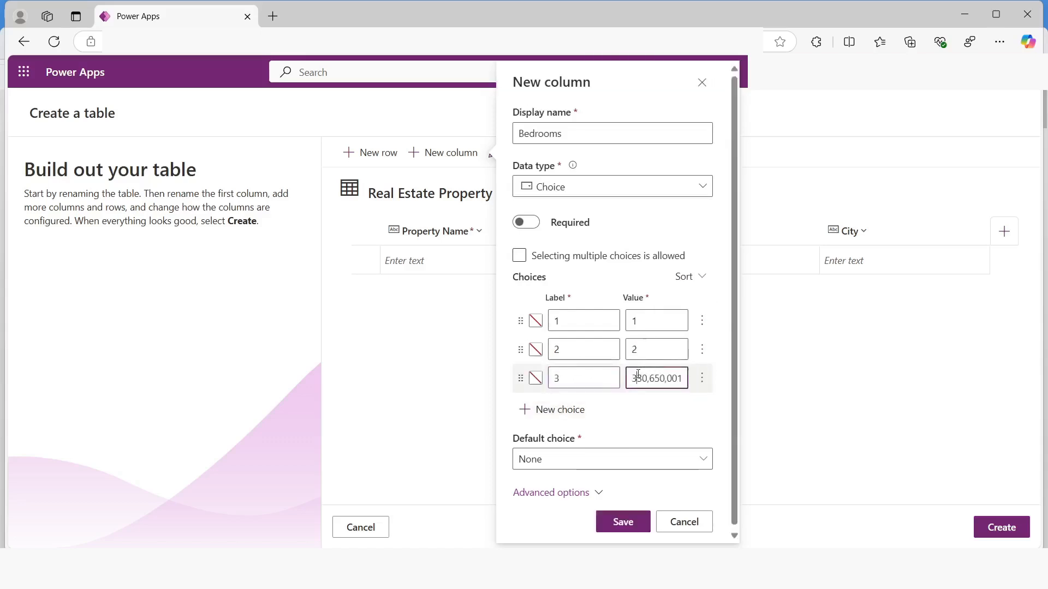
{"action": "key", "text": "ctrl+a"}
{"action": "type", "text": "3"}
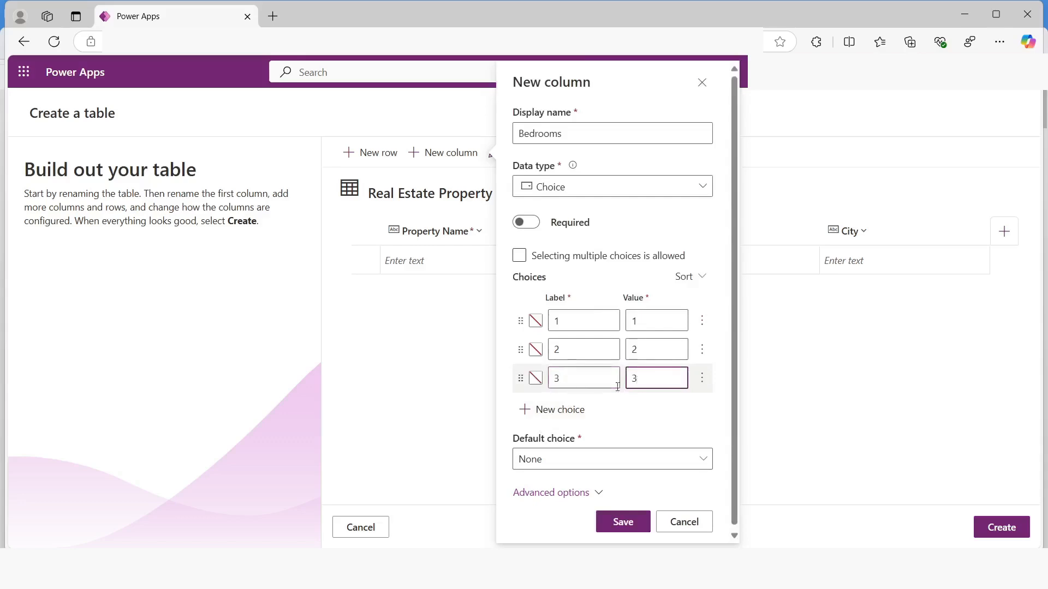
Add a fourth Bedrooms choice with label 4 and value 4
{"action": "left_click", "coordinate": [546, 413]}
{"action": "type", "text": "4"}
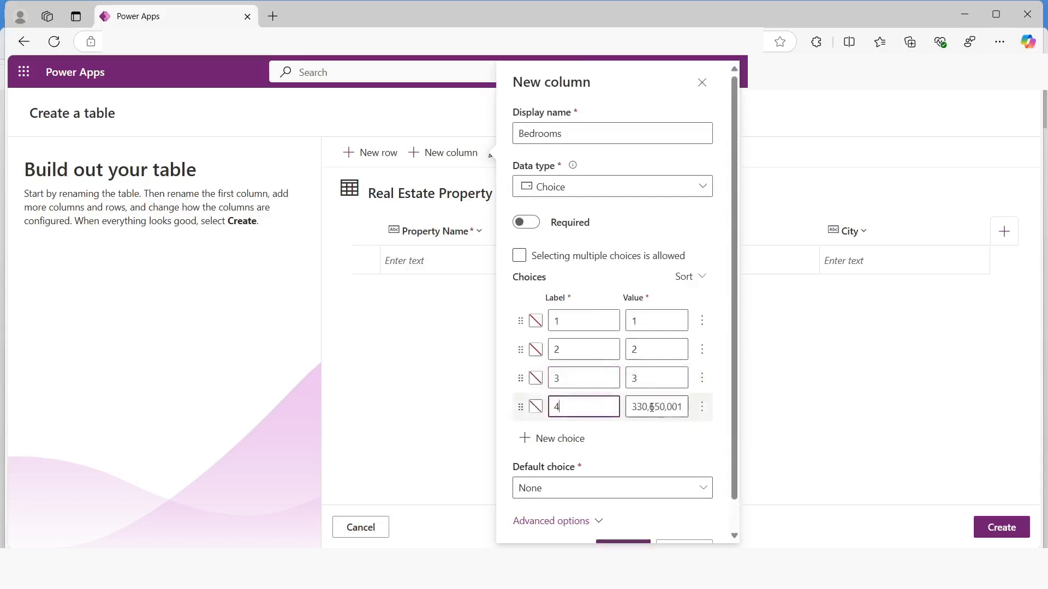
{"action": "left_click", "coordinate": [652, 407]}
{"action": "key", "text": "ctrl+a"}
{"action": "type", "text": "4"}
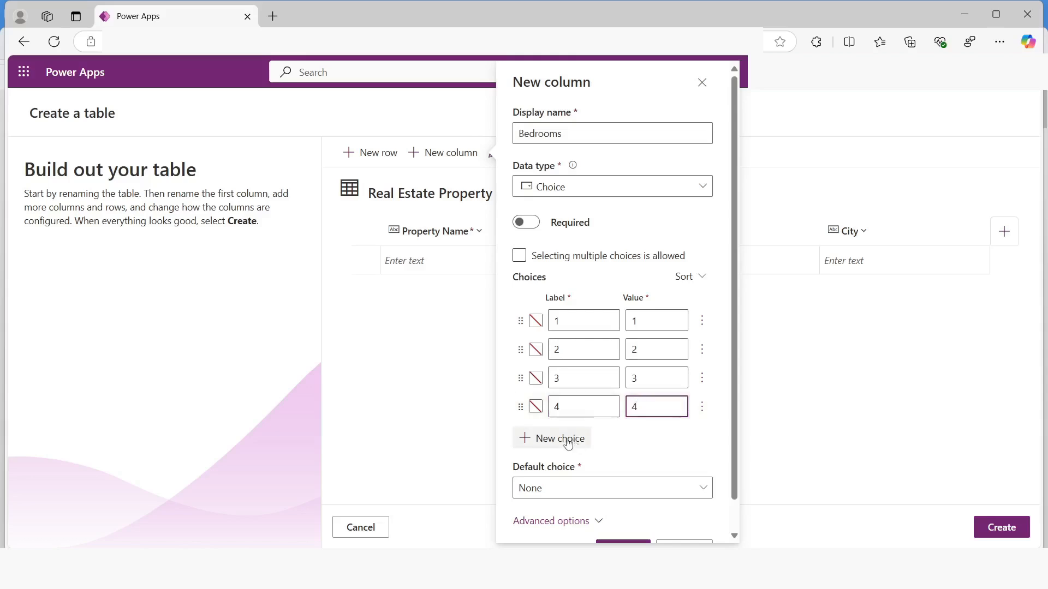
Add a fifth Bedrooms choice with label 4 and value 5, and save the column
{"action": "left_click", "coordinate": [562, 438]}
{"action": "type", "text": "4"}
{"action": "left_click", "coordinate": [636, 435]}
{"action": "key", "text": "ctrl+a"}
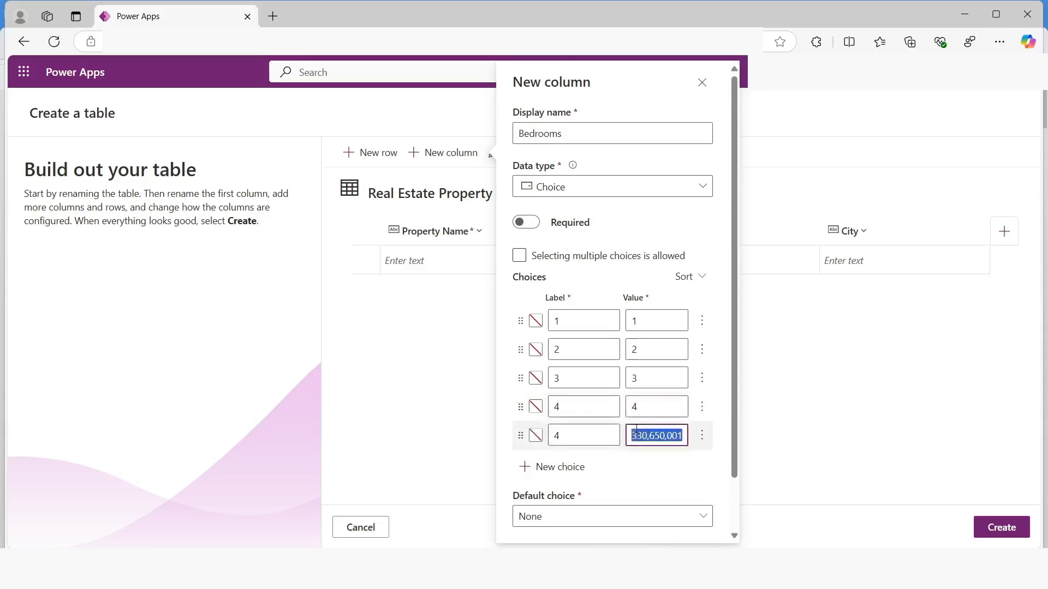
{"action": "type", "text": "5"}
{"action": "left_click", "coordinate": [630, 475]}
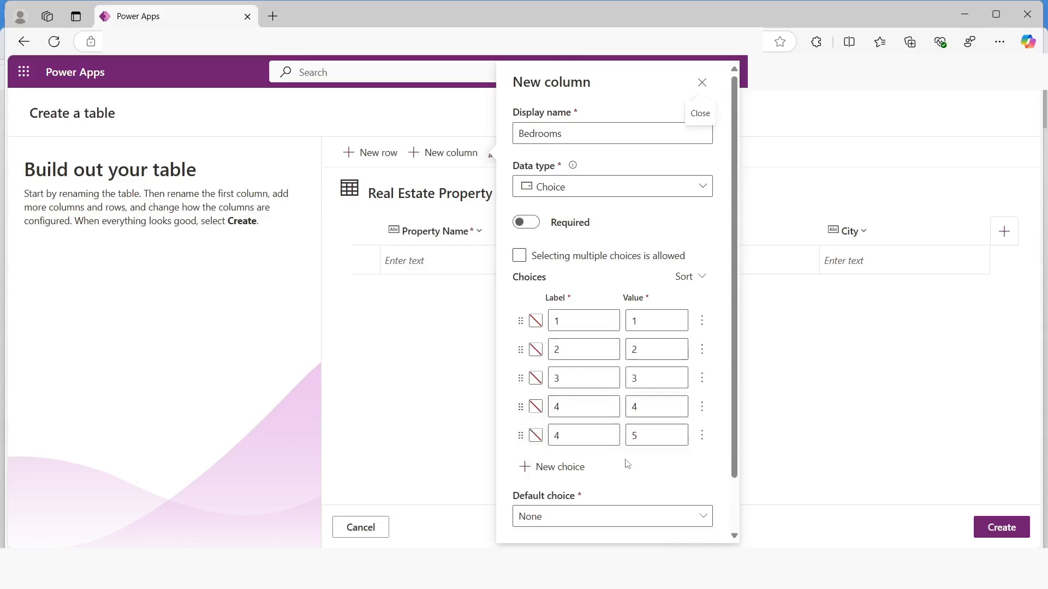
{"action": "scroll", "coordinate": [626, 470], "scroll_direction": "down", "scroll_amount": 1}
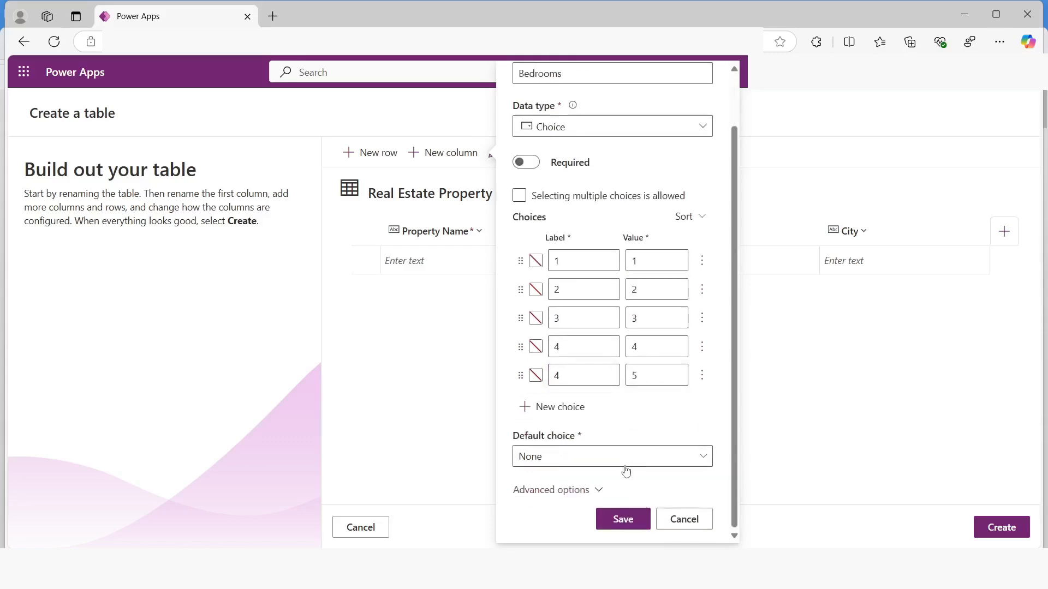
{"action": "left_click", "coordinate": [621, 520]}
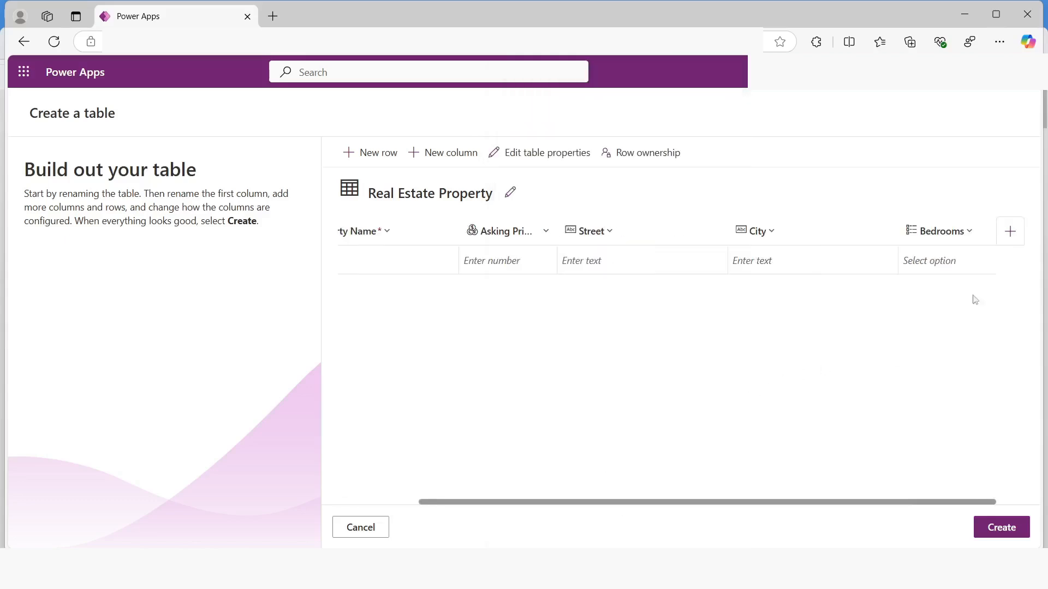
Start a new column named Bathrooms and set its data type to Choice
{"action": "left_click", "coordinate": [1010, 232]}
{"action": "left_click", "coordinate": [809, 291]}
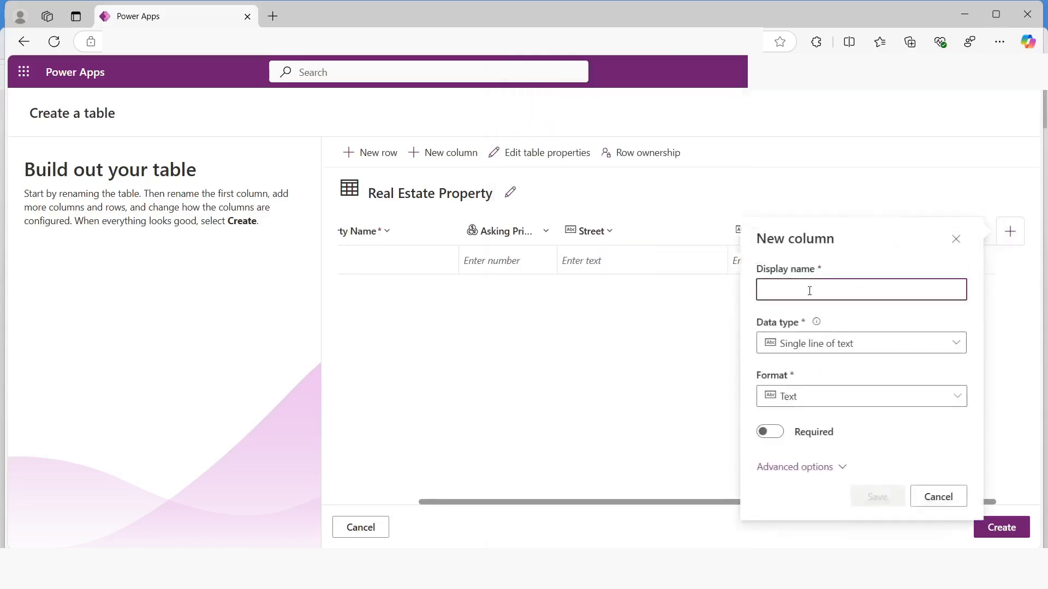
{"action": "type", "text": "Bathr"}
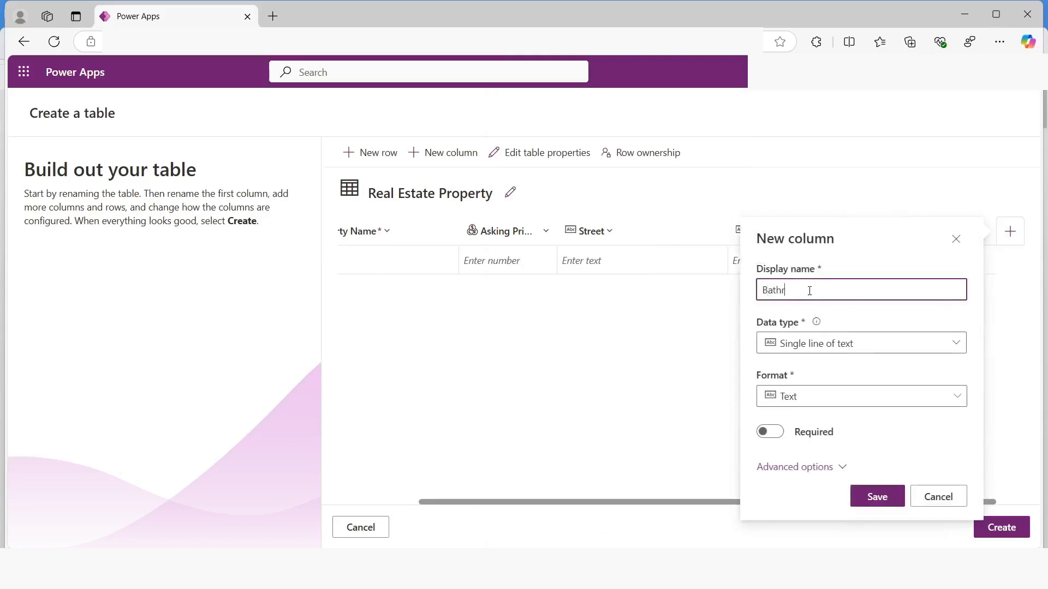
{"action": "type", "text": "ooms"}
{"action": "left_click", "coordinate": [824, 344]}
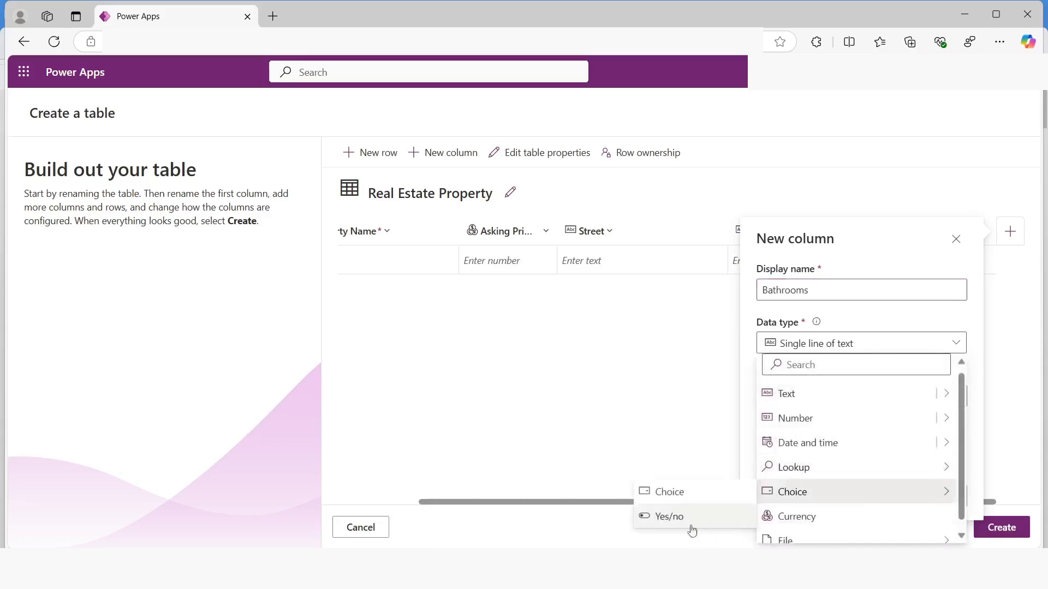
{"action": "left_click", "coordinate": [667, 494]}
Define the first Bathrooms choice with label 1 and value 1
{"action": "left_click", "coordinate": [814, 376]}
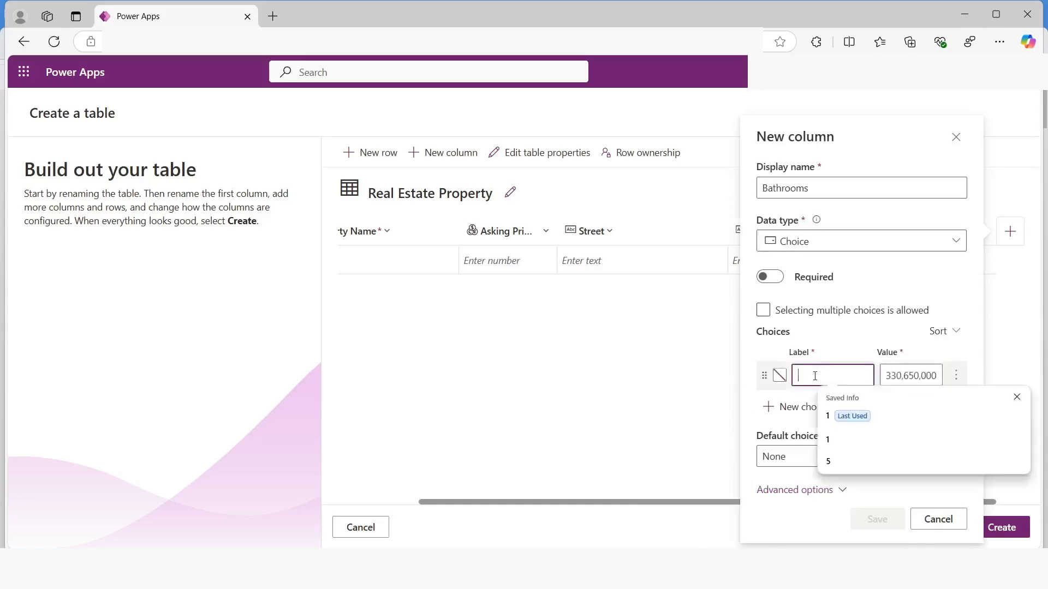
{"action": "left_click", "coordinate": [852, 417]}
{"action": "left_click", "coordinate": [902, 376]}
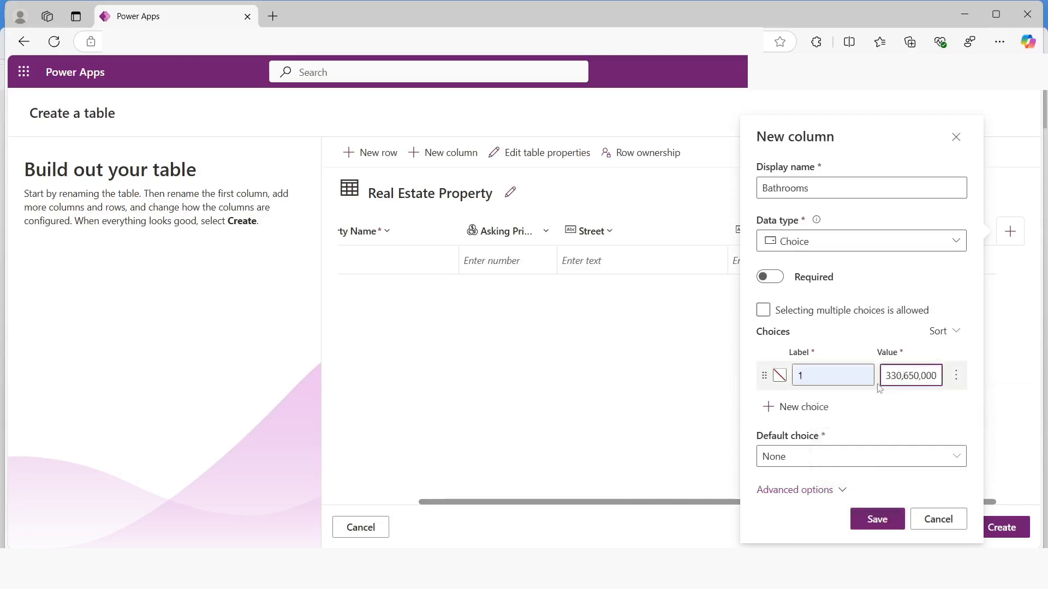
{"action": "key", "text": "ctrl+a"}
{"action": "type", "text": "1"}
Add a second Bathrooms choice with label 2 and value 2
{"action": "left_click", "coordinate": [797, 409]}
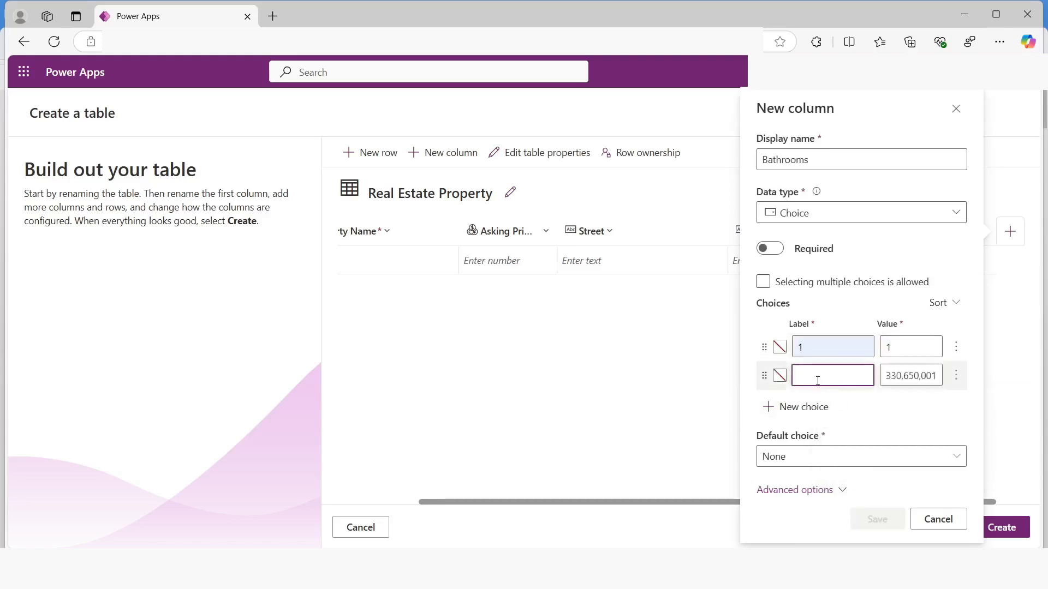
{"action": "type", "text": "2"}
{"action": "left_click", "coordinate": [903, 375]}
{"action": "key", "text": "ctrl+a"}
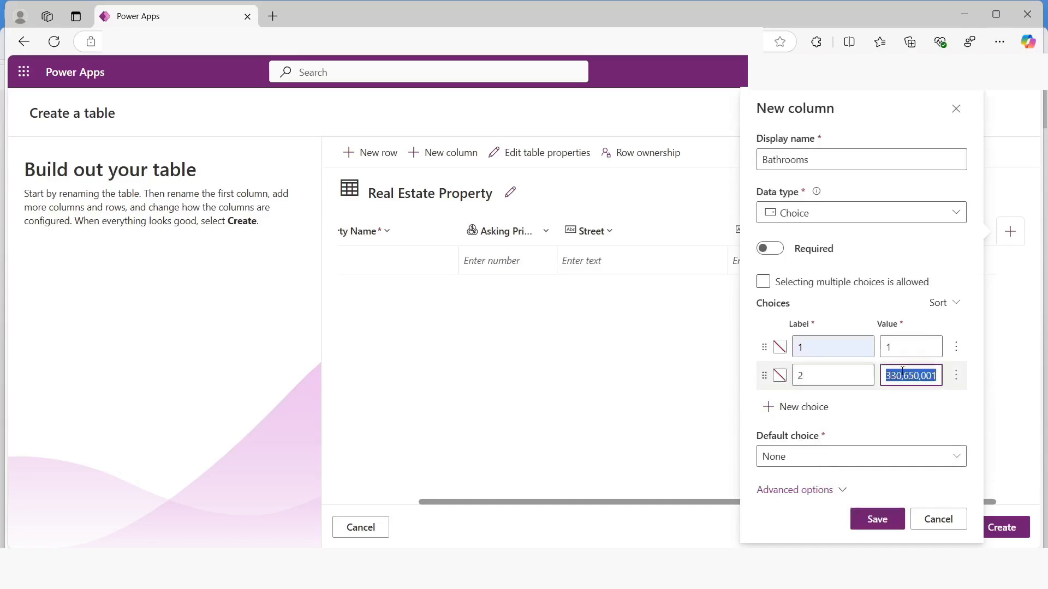
{"action": "type", "text": "2"}
Add a third Bathrooms choice with label 3 and value 3
{"action": "left_click", "coordinate": [827, 418]}
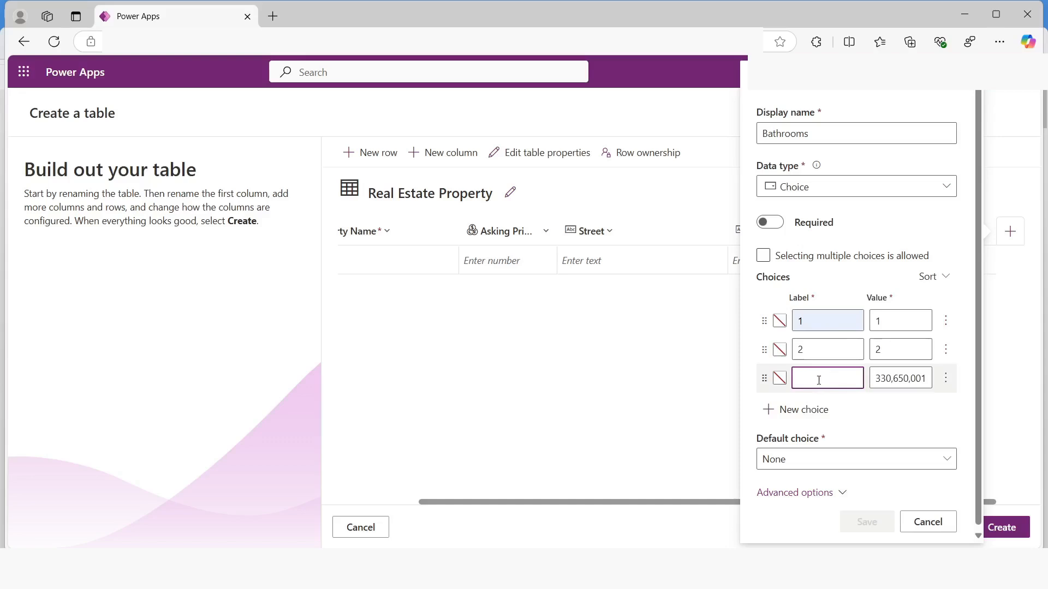
{"action": "type", "text": "3"}
{"action": "left_click", "coordinate": [889, 376]}
{"action": "key", "text": "ctrl+a"}
{"action": "type", "text": "3"}
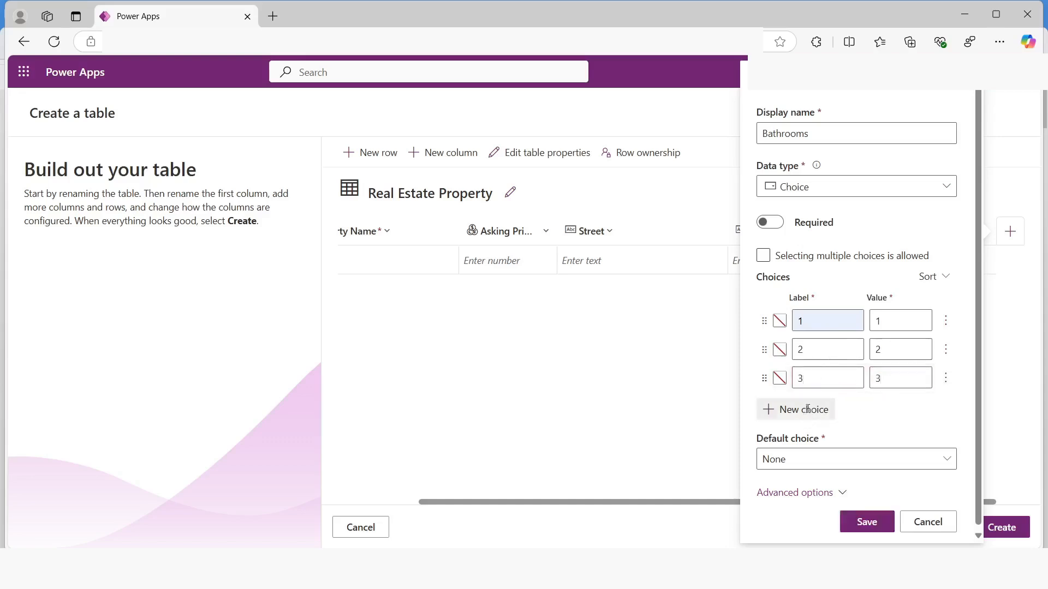
Add a fourth Bathrooms choice with label 4 and value 4
{"action": "left_click", "coordinate": [808, 409]}
{"action": "type", "text": "4"}
{"action": "left_click", "coordinate": [888, 406]}
{"action": "key", "text": "ctrl+a"}
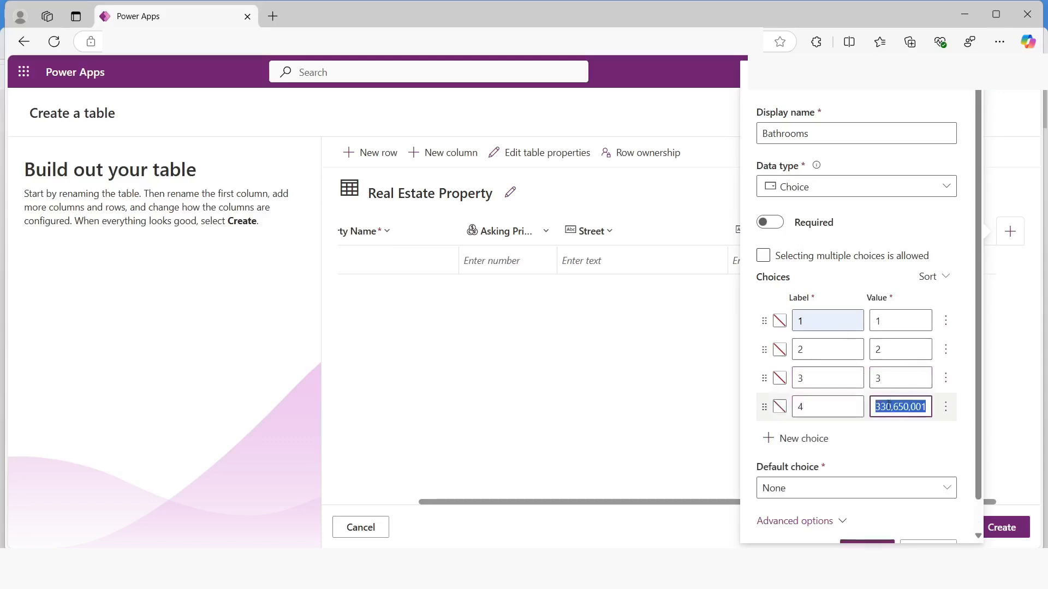
{"action": "type", "text": "4"}
Add a fifth Bathrooms choice with label 5 and value 5, and save the column
{"action": "left_click", "coordinate": [802, 439]}
{"action": "type", "text": "5"}
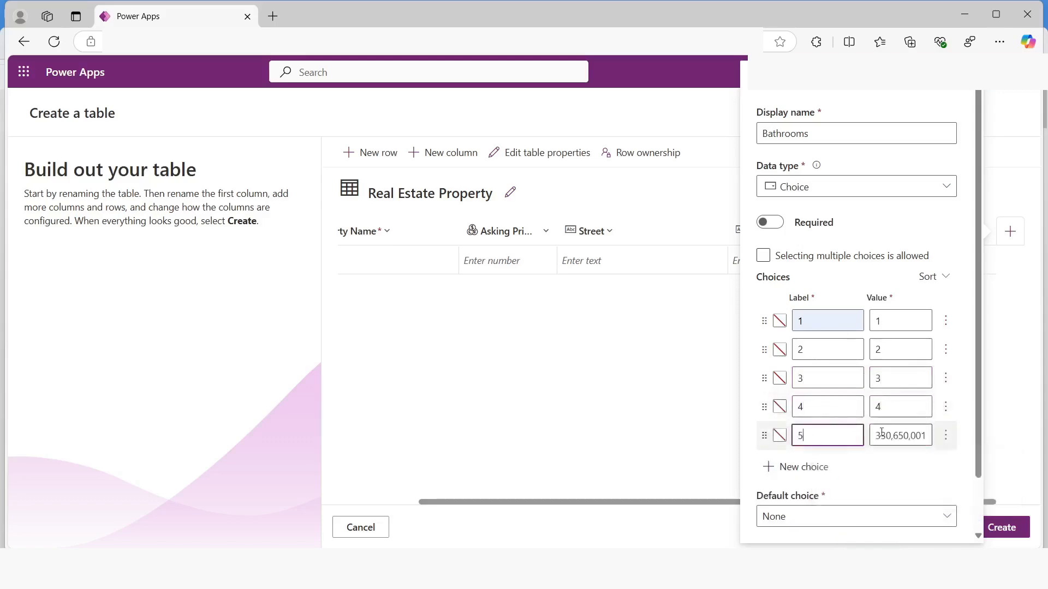
{"action": "left_click", "coordinate": [881, 435]}
{"action": "key", "text": "ctrl+a"}
{"action": "type", "text": "5"}
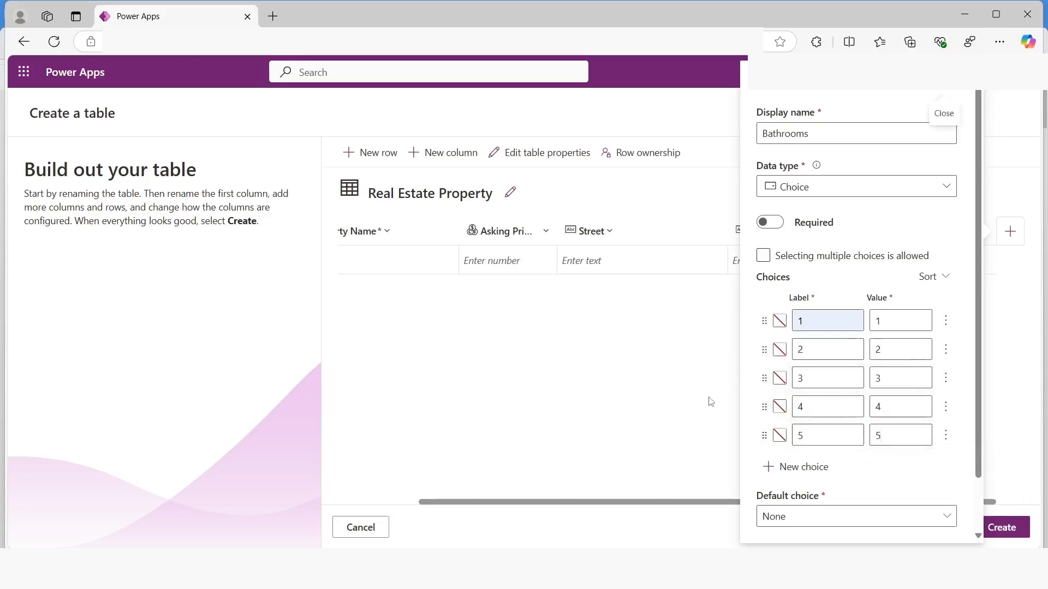
{"action": "scroll", "coordinate": [818, 468], "scroll_direction": "down", "scroll_amount": 2}
{"action": "left_click", "coordinate": [865, 519]}
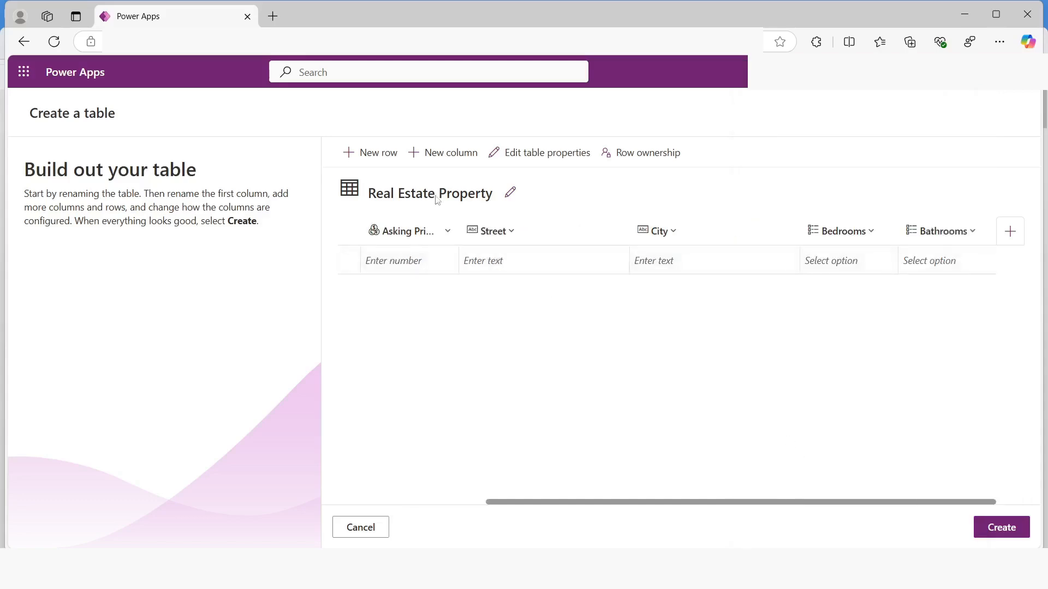
Add a Lookup column named Client with Contact as its related table, and save it
{"action": "left_click", "coordinate": [440, 157]}
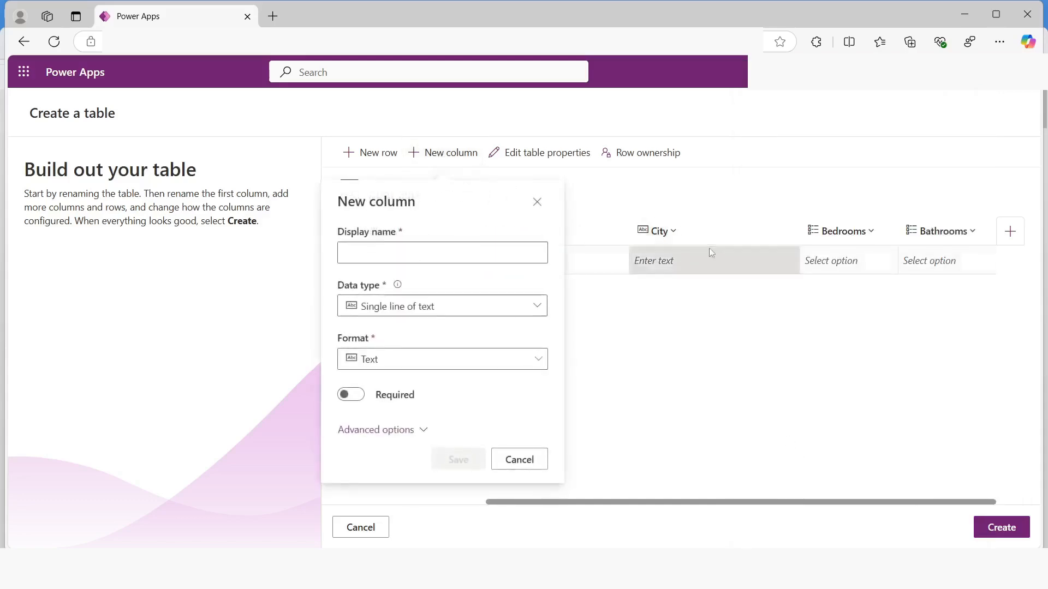
{"action": "left_click", "coordinate": [369, 249]}
{"action": "type", "text": "Client"}
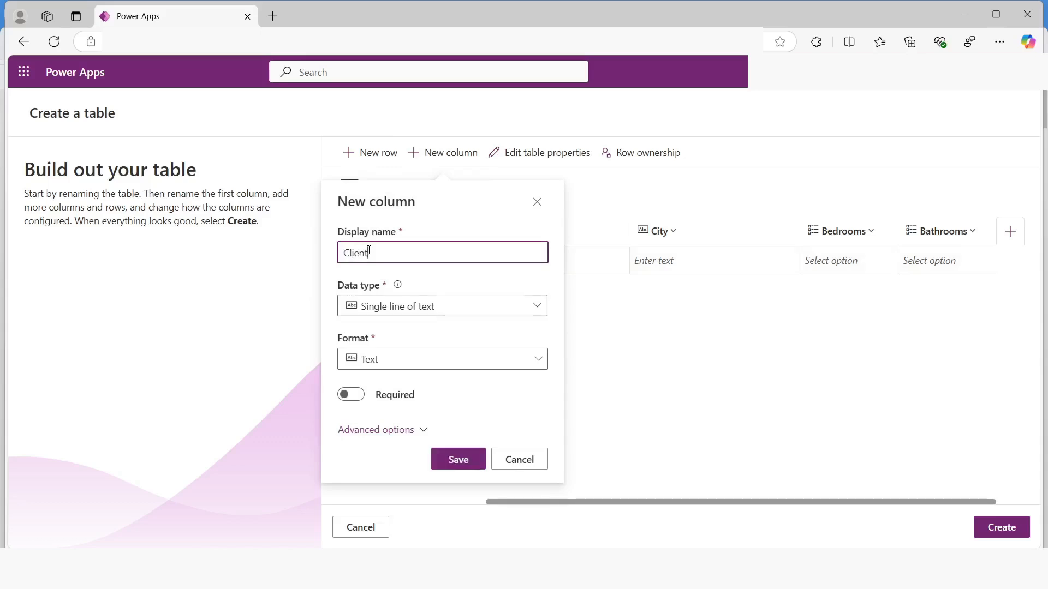
{"action": "left_click", "coordinate": [391, 306]}
{"action": "mouse_move", "coordinate": [507, 435]}
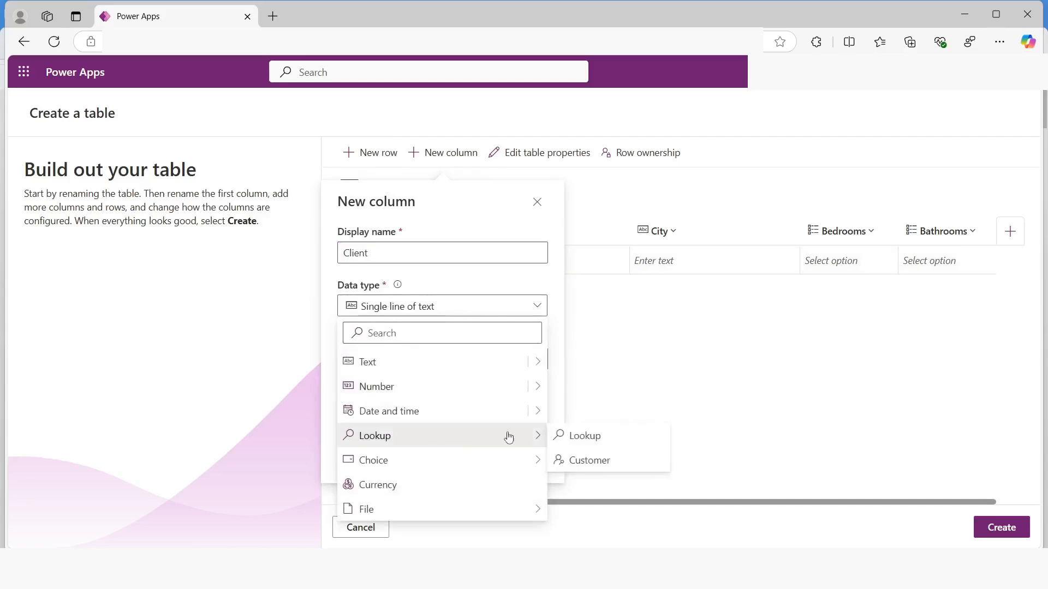
{"action": "left_click", "coordinate": [559, 435]}
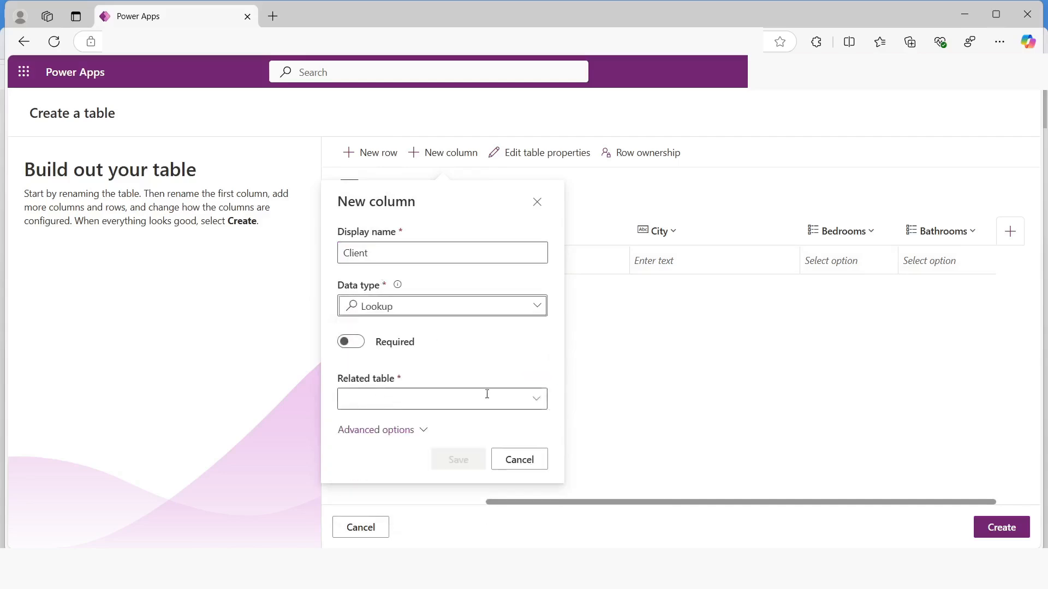
{"action": "left_click", "coordinate": [534, 401]}
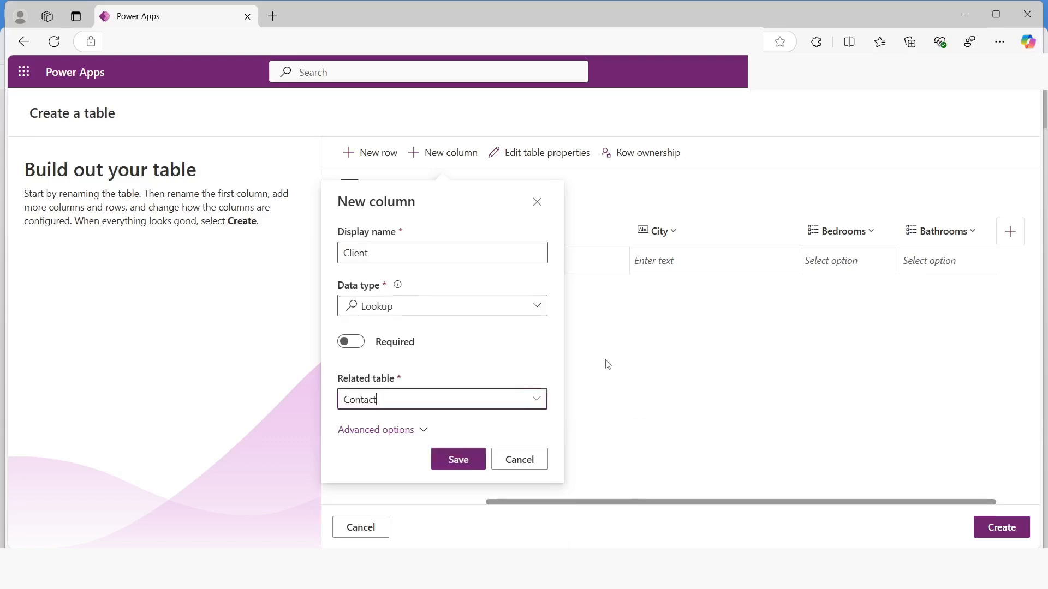
{"action": "left_click", "coordinate": [470, 456]}
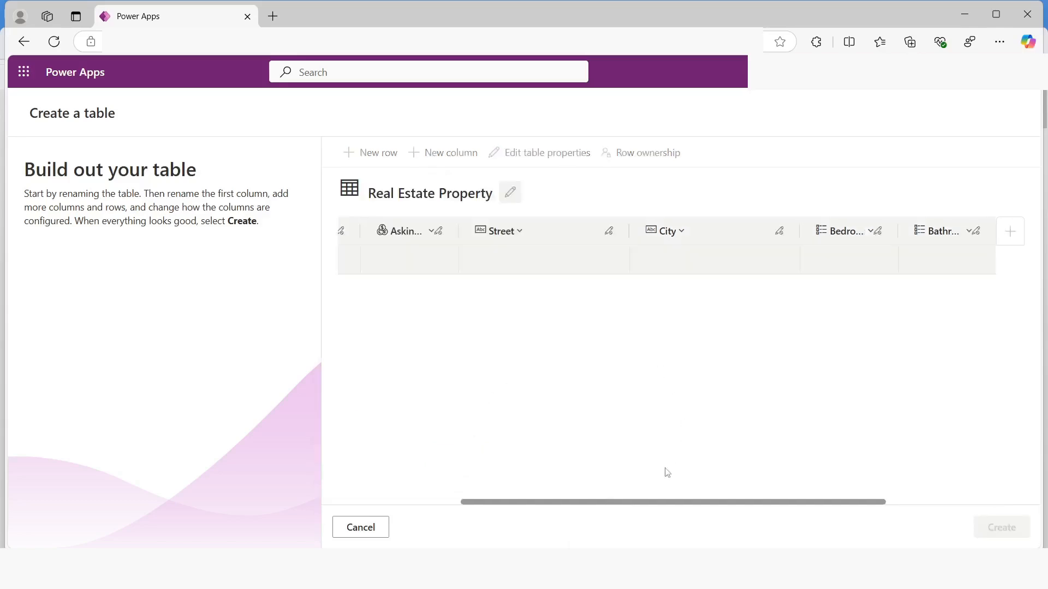
Create the Real Estate Property table with its defined columns
{"action": "left_click_drag", "start_coordinate": [637, 502], "coordinate": [751, 494]}
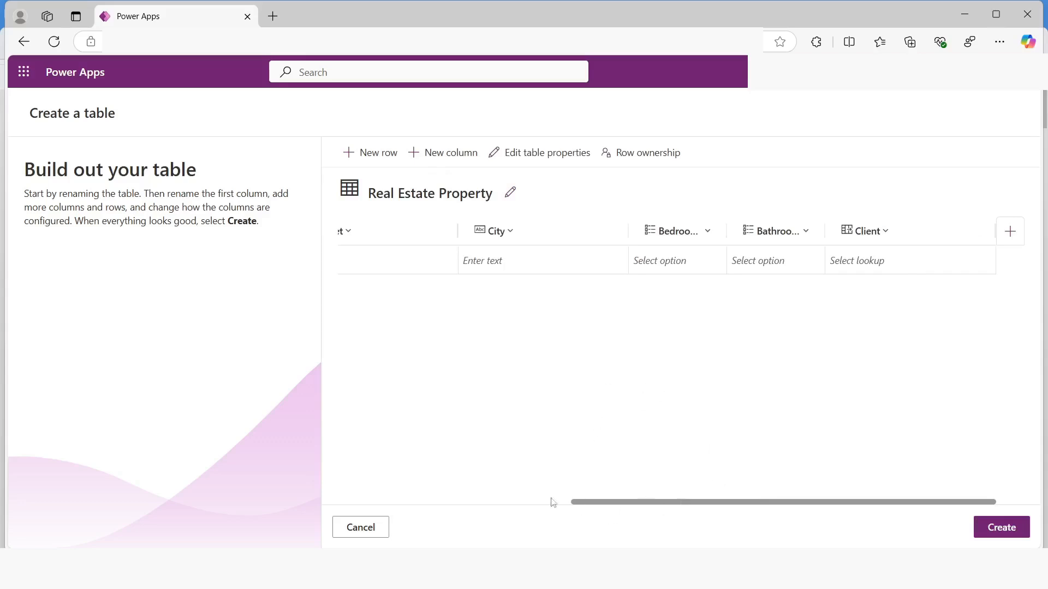
{"action": "left_click", "coordinate": [999, 526]}
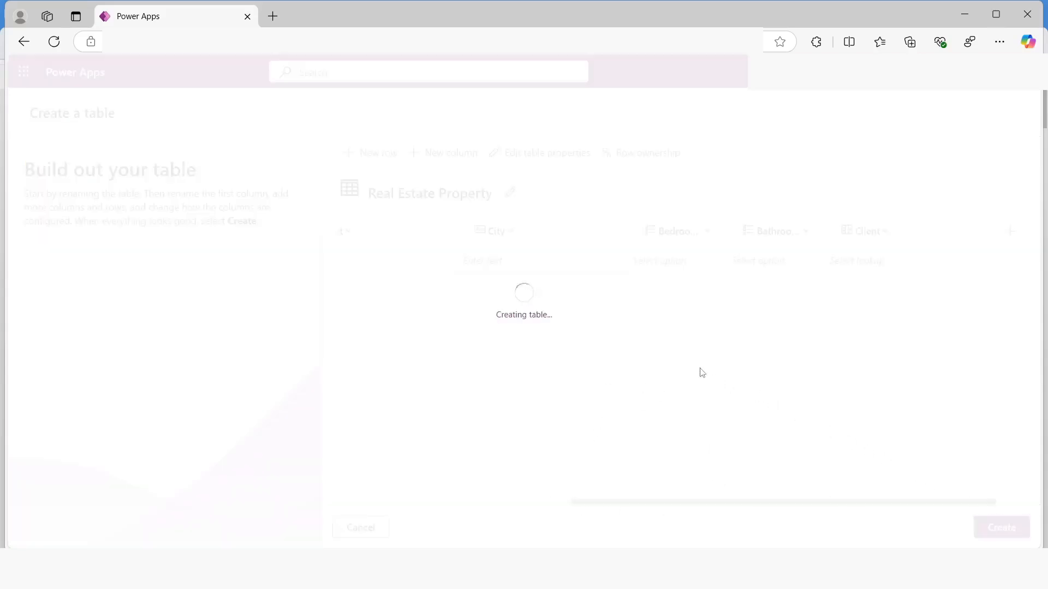
Enter 1100 High Villas as the Property Name of the first row in the new table
{"action": "left_click", "coordinate": [270, 415]}
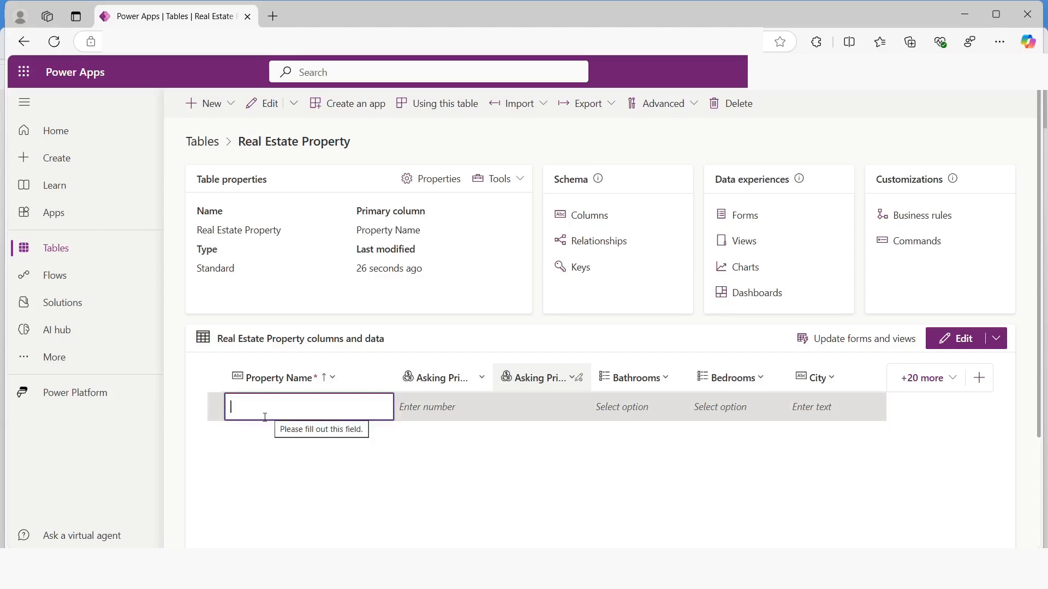
{"action": "type", "text": "11"}
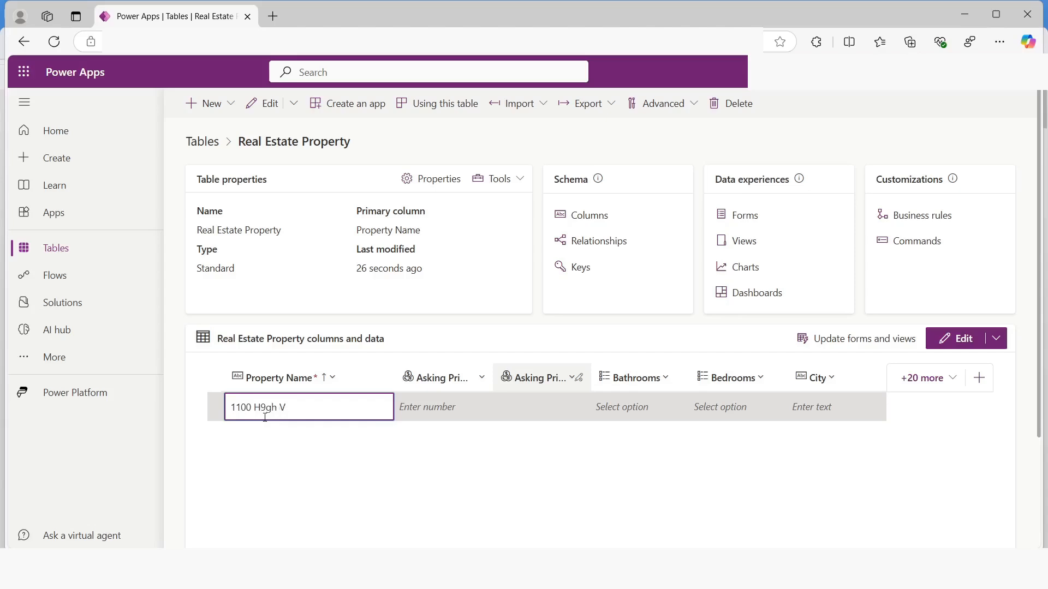
{"action": "type", "text": "00 H9gh"}
{"action": "key", "text": "BackSpace"}
{"action": "key", "text": "BackSpace"}
{"action": "key", "text": "BackSpace"}
{"action": "key", "text": "BackSpace"}
{"action": "key", "text": "BackSpace"}
{"action": "type", "text": "High Villas"}
Set the Asking Price of the 1100 High Villas row to 250000
{"action": "left_click", "coordinate": [417, 407]}
{"action": "type", "text": "25"}
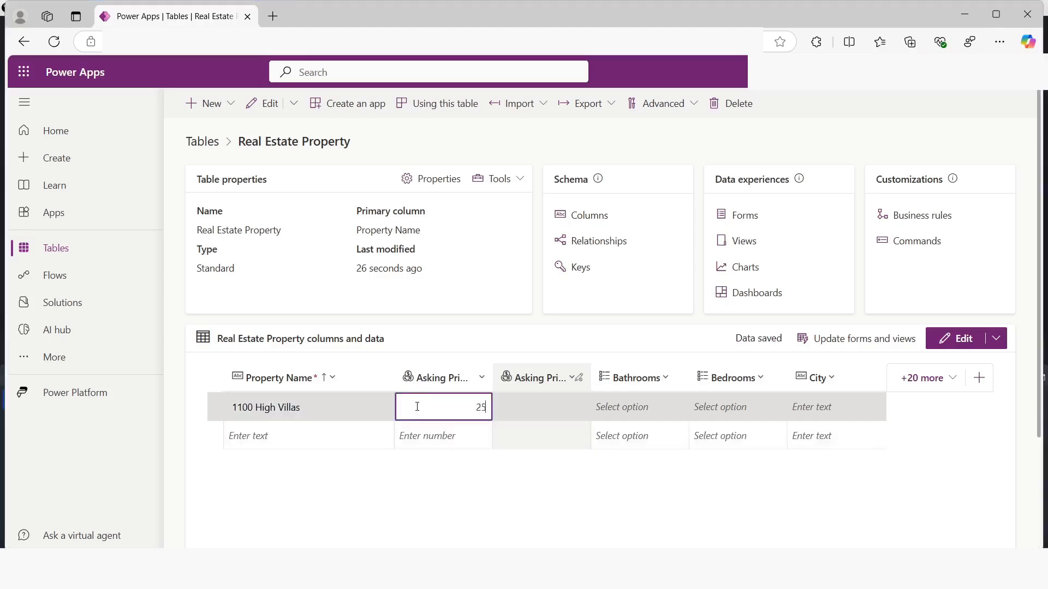
{"action": "type", "text": "0000"}
{"action": "key", "text": "Return"}
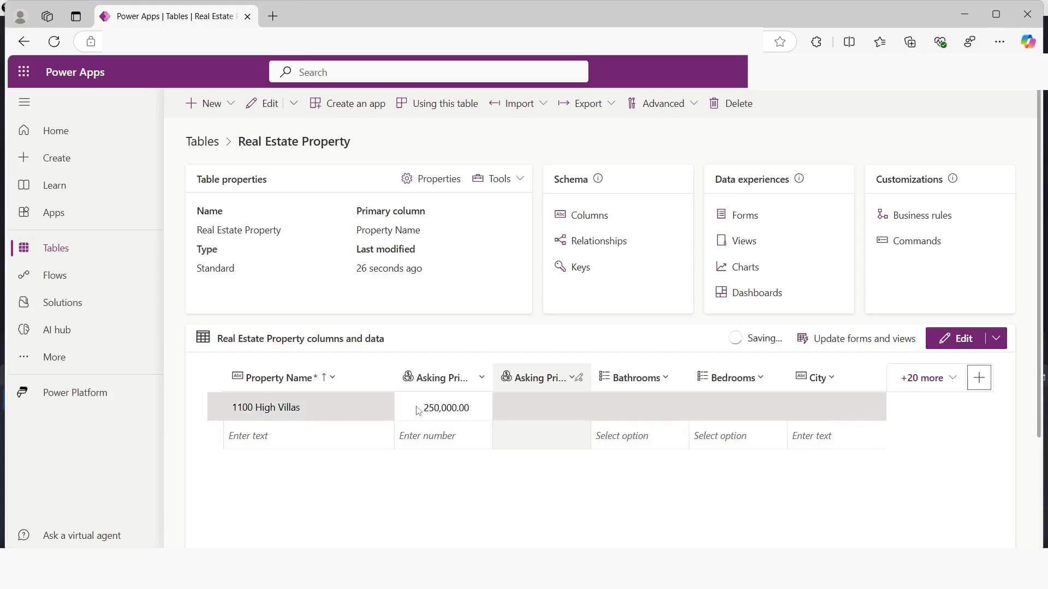
Set Bathrooms to 3 and Bedrooms to 2 for the 1100 High Villas row
{"action": "left_click", "coordinate": [631, 412]}
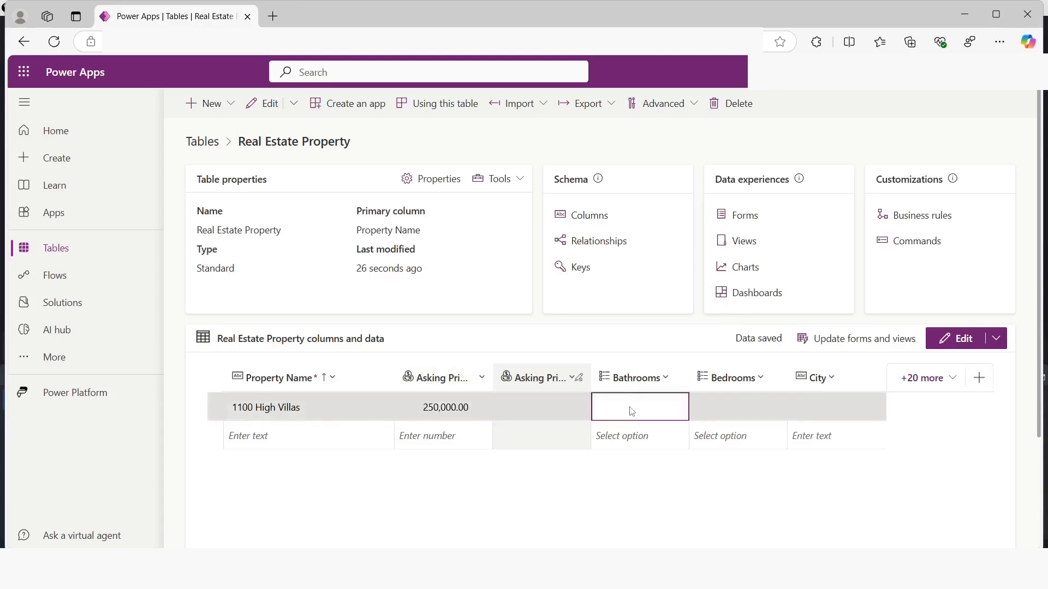
{"action": "left_click", "coordinate": [631, 412]}
{"action": "left_click", "coordinate": [678, 406]}
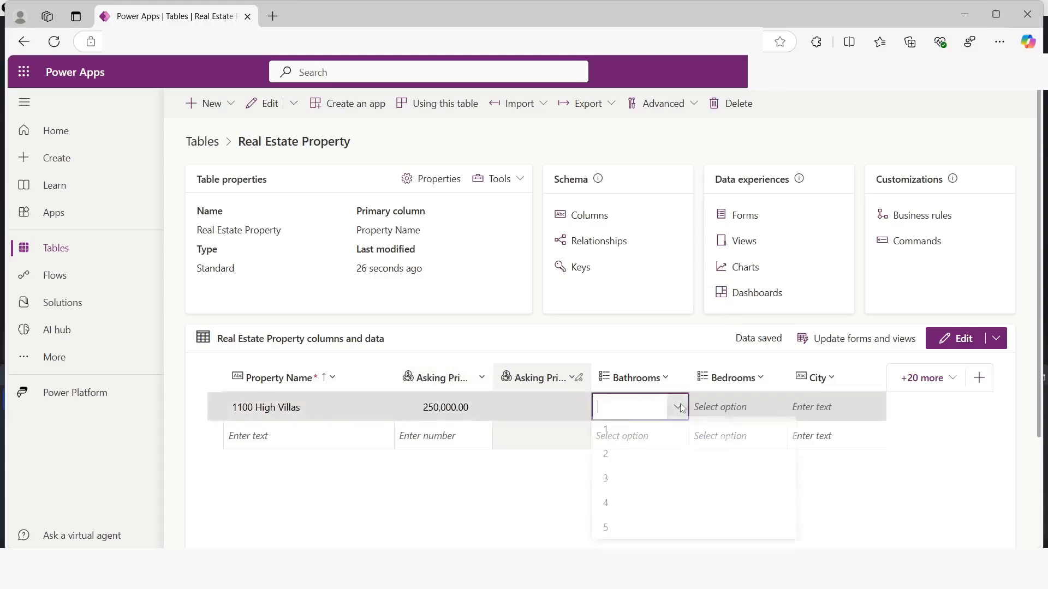
{"action": "left_click", "coordinate": [607, 498]}
{"action": "left_click", "coordinate": [727, 410]}
{"action": "left_click", "coordinate": [775, 407]}
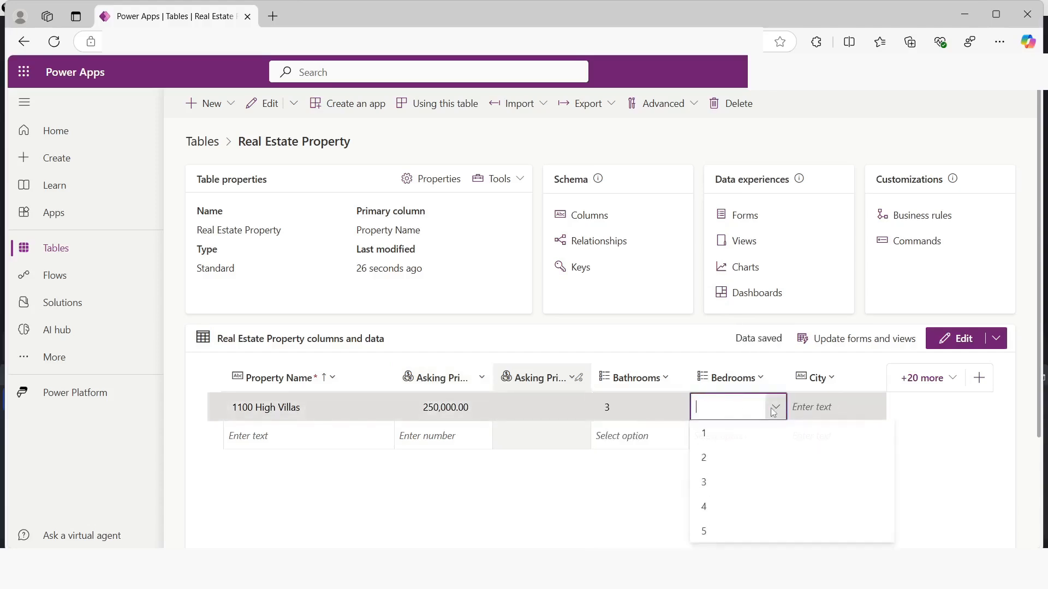
{"action": "left_click", "coordinate": [707, 459]}
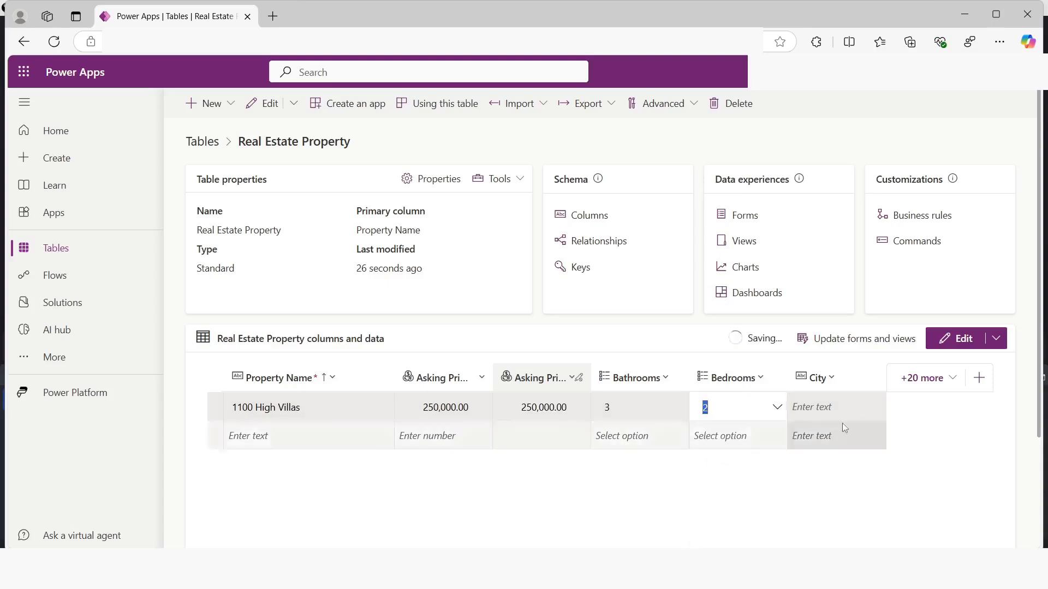
Enter Redmond as the City of the 1100 High Villas row
{"action": "left_click", "coordinate": [833, 404]}
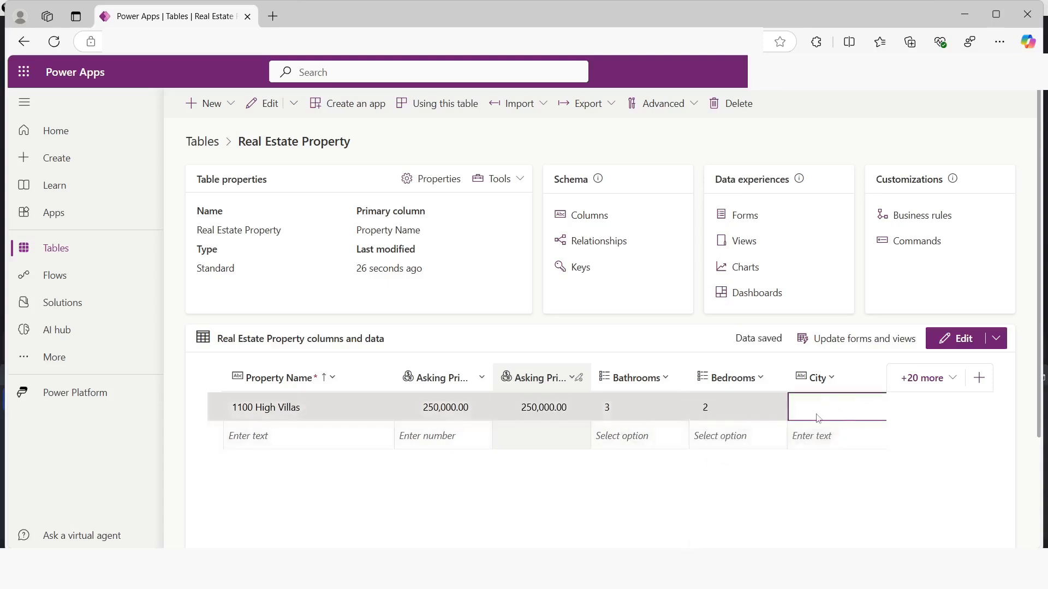
{"action": "type", "text": "Redmond"}
{"action": "key", "text": "Tab"}
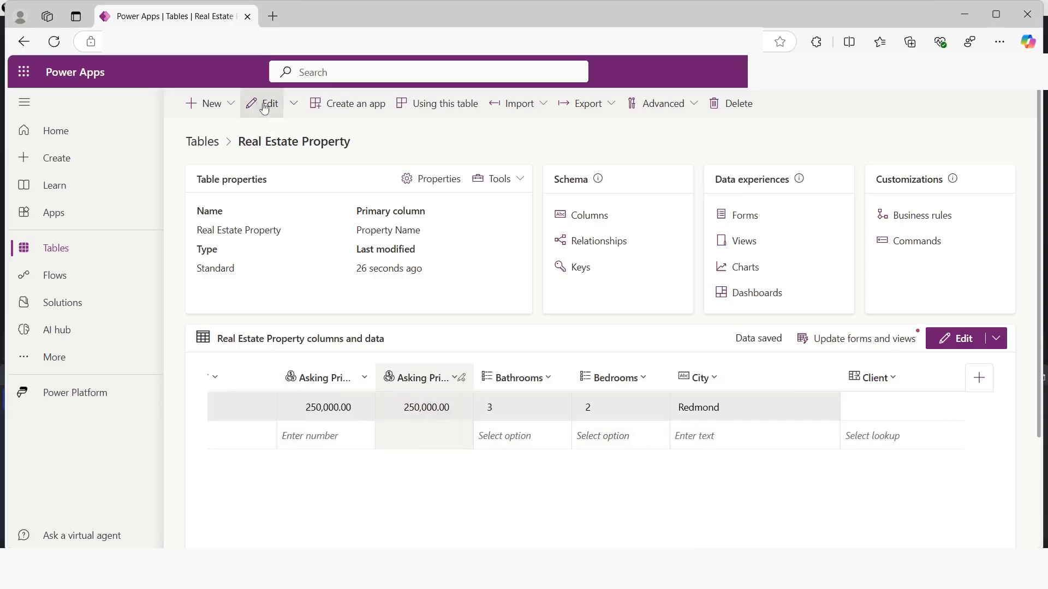
Open the table's full data editor and enter Main Avenue as the Street of the 1100 High Villas row
{"action": "left_click", "coordinate": [265, 107]}
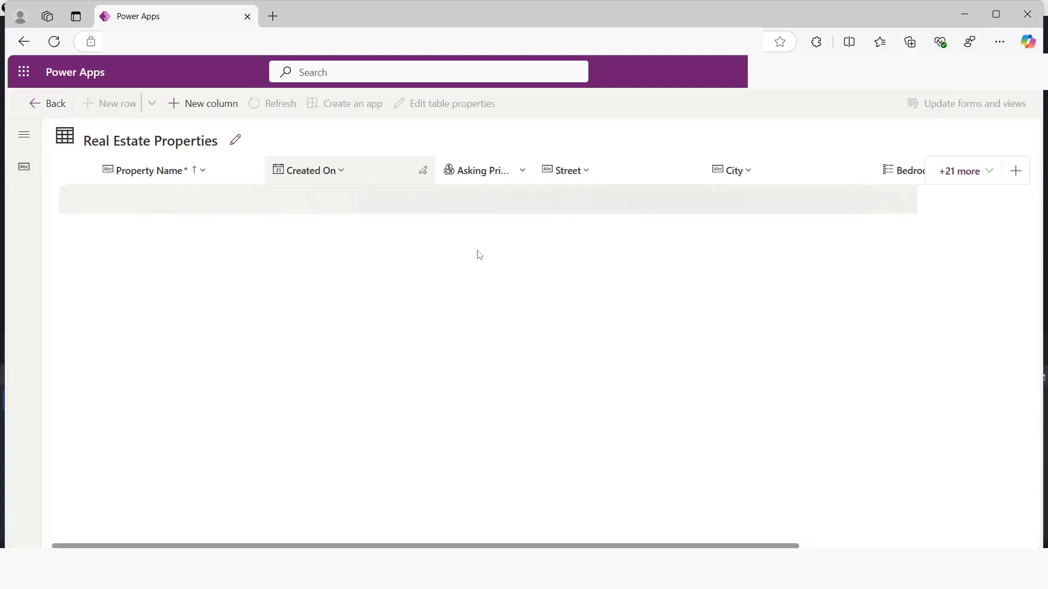
{"action": "left_click", "coordinate": [430, 192]}
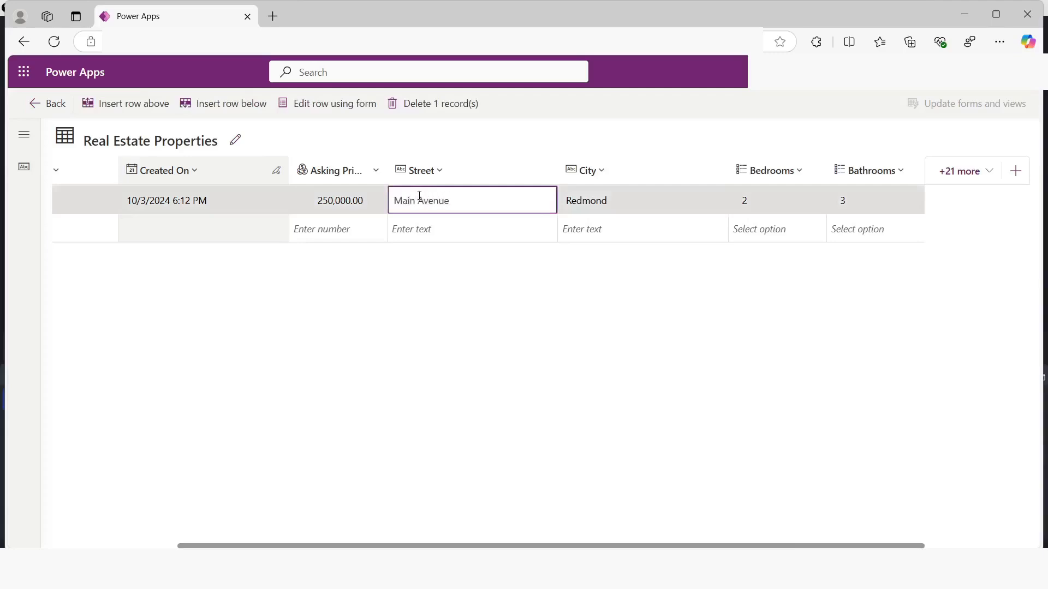
{"action": "key", "text": "Tab"}
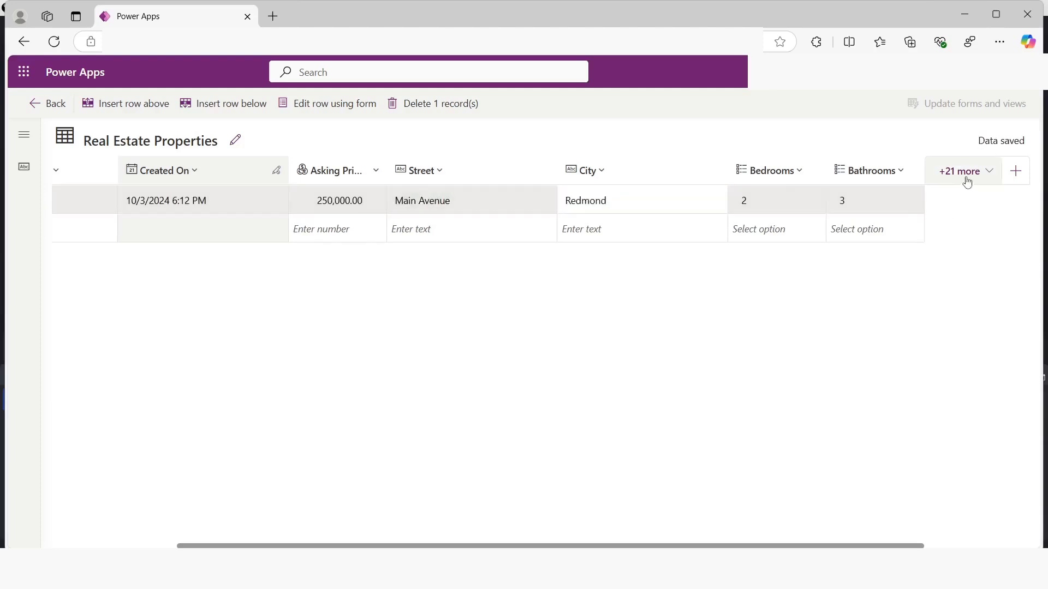
Show all existing columns in the data editor, and return to the Real Estate Property table overview
{"action": "left_click", "coordinate": [966, 176]}
{"action": "left_click", "coordinate": [802, 301]}
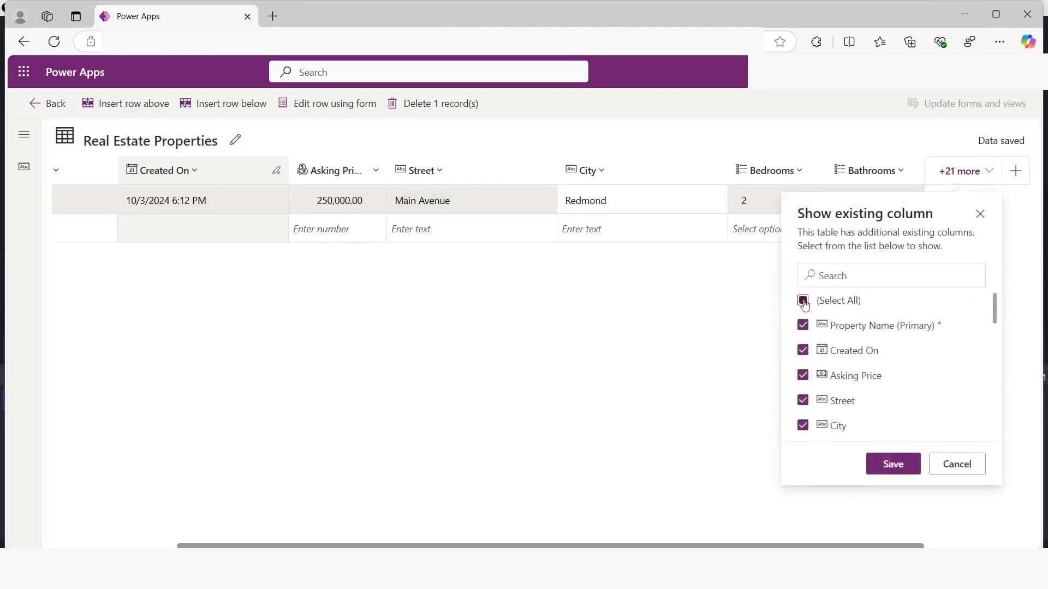
{"action": "left_click", "coordinate": [801, 302]}
{"action": "left_click", "coordinate": [892, 466]}
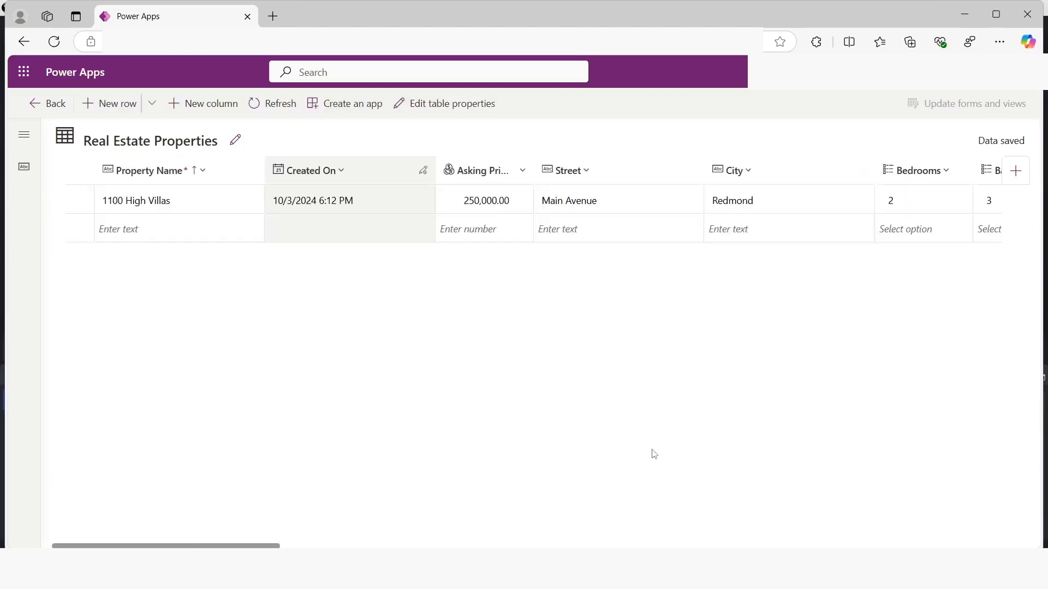
{"action": "scroll", "coordinate": [881, 205], "scroll_direction": "right", "scroll_amount": 5}
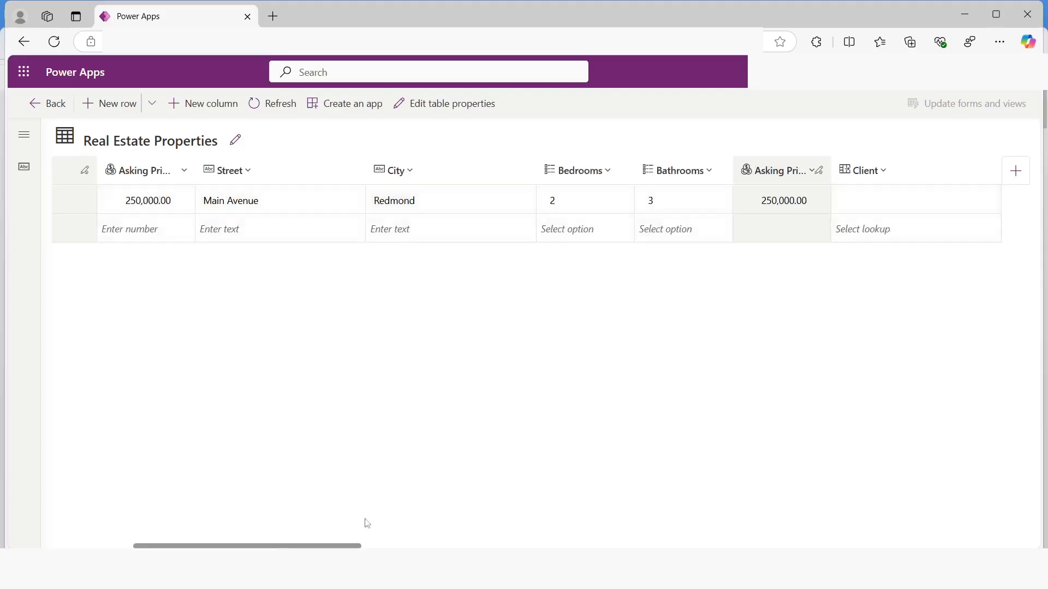
{"action": "left_click", "coordinate": [44, 104]}
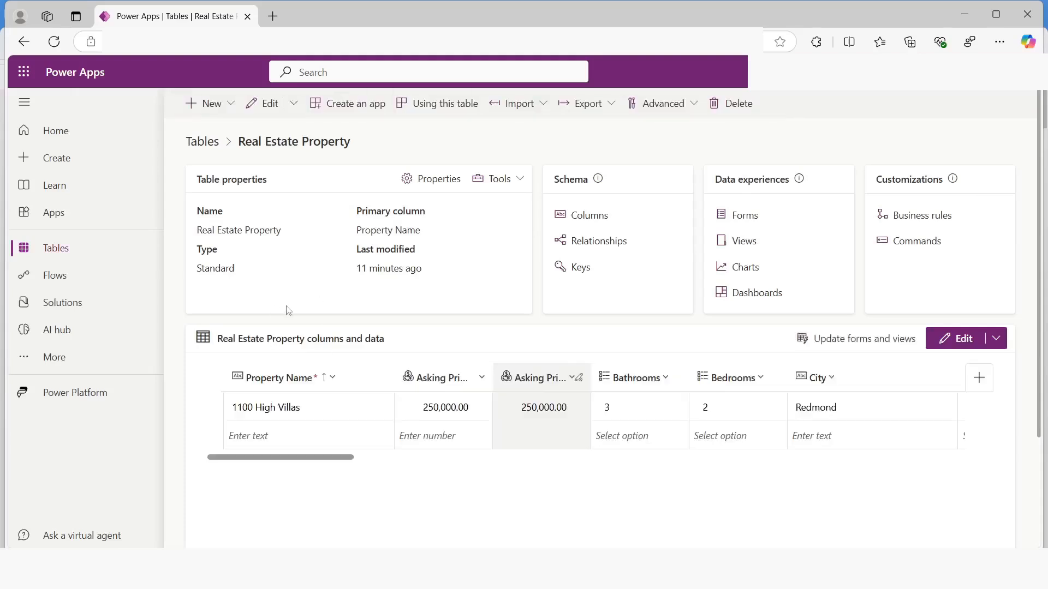
Start a new blank table for adding columns and data, and name it Booking Request
{"action": "left_click", "coordinate": [64, 249]}
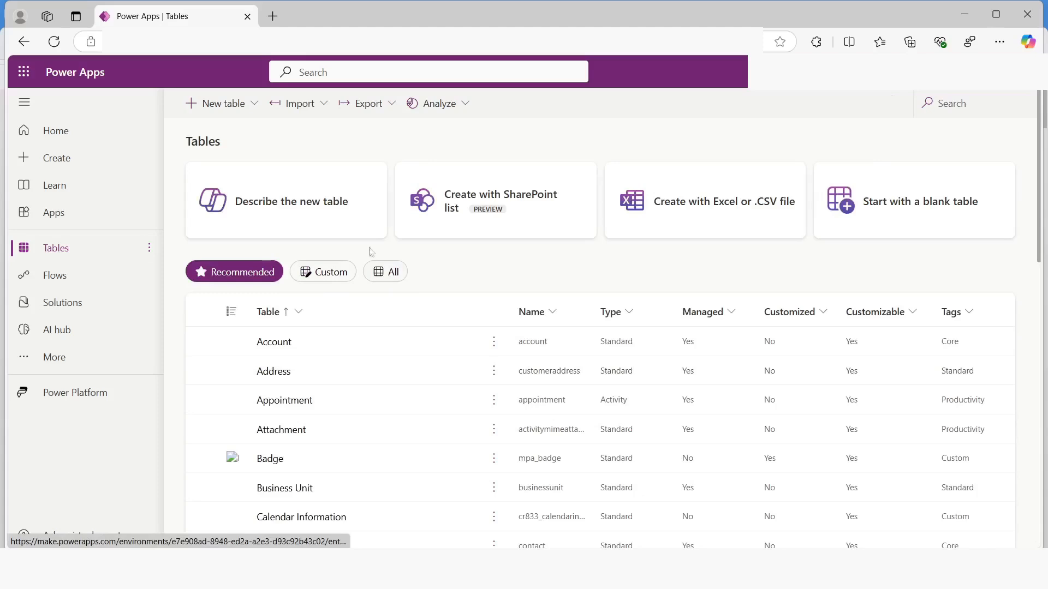
{"action": "left_click", "coordinate": [243, 112]}
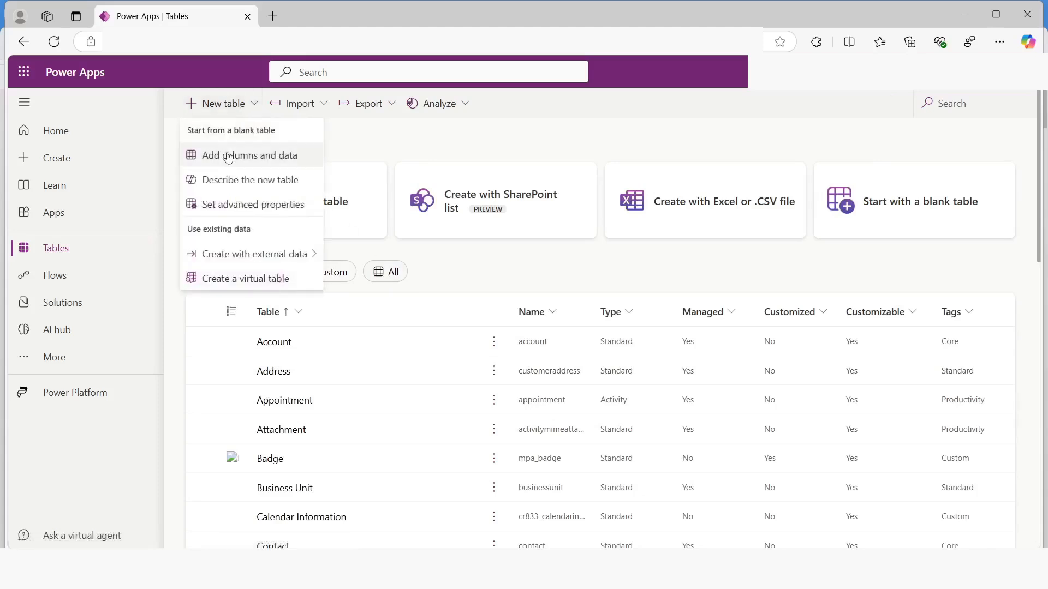
{"action": "left_click", "coordinate": [255, 160]}
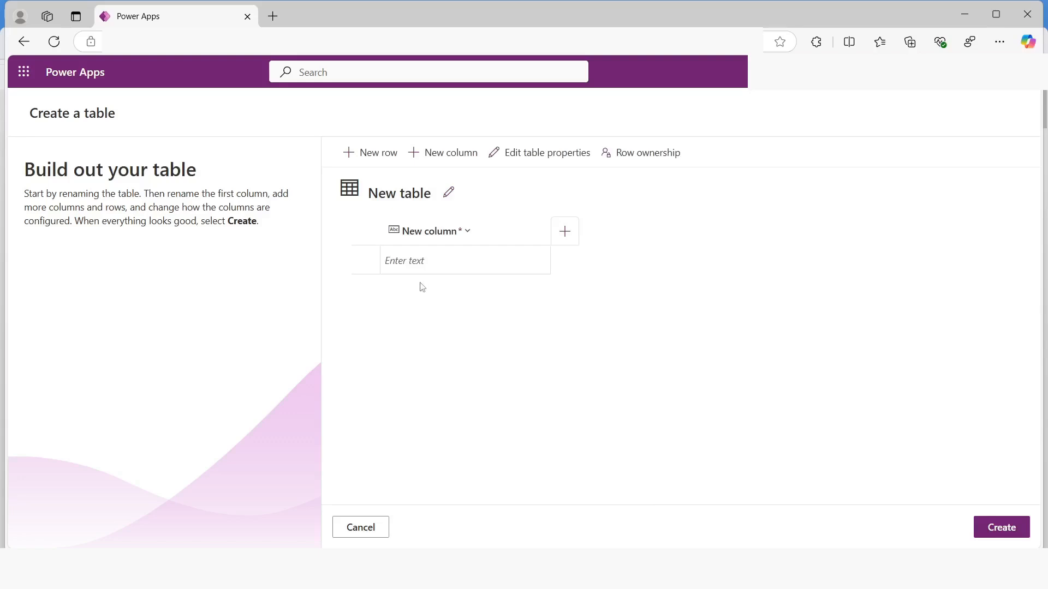
{"action": "left_click", "coordinate": [448, 192]}
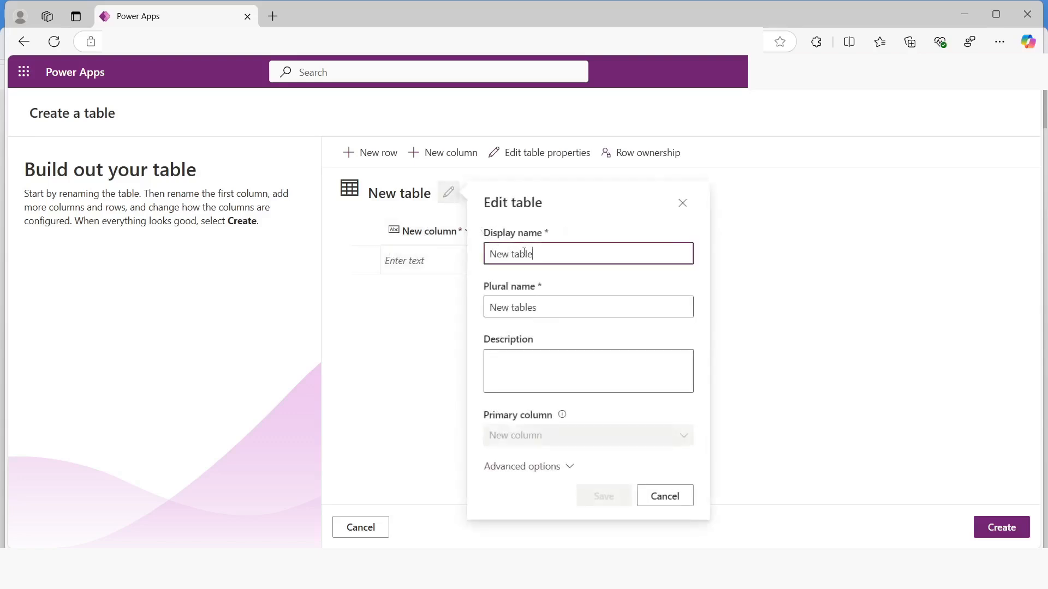
{"action": "left_click_drag", "start_coordinate": [534, 253], "coordinate": [422, 246]}
{"action": "type", "text": "B"}
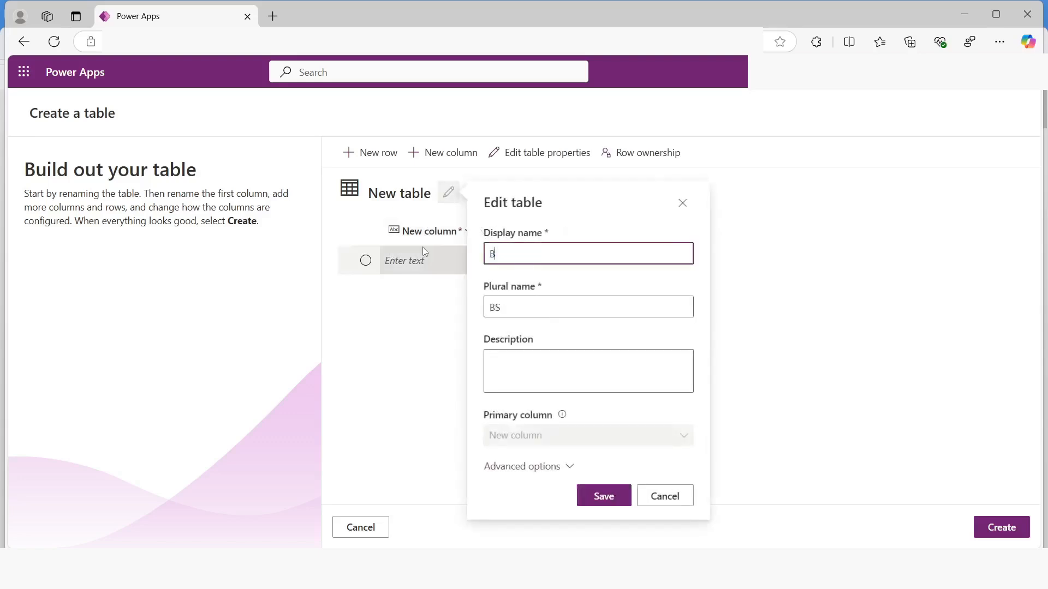
{"action": "type", "text": "ooking Request"}
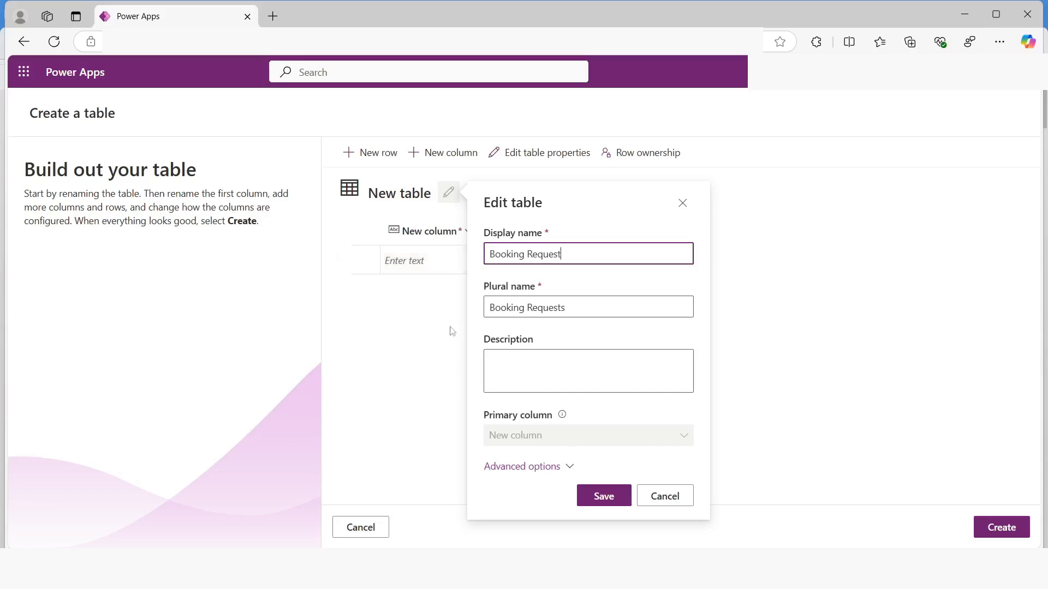
{"action": "left_click", "coordinate": [603, 496]}
Rename the Booking Request table's primary column to Booking Name
{"action": "left_click", "coordinate": [467, 233]}
{"action": "left_click", "coordinate": [427, 257]}
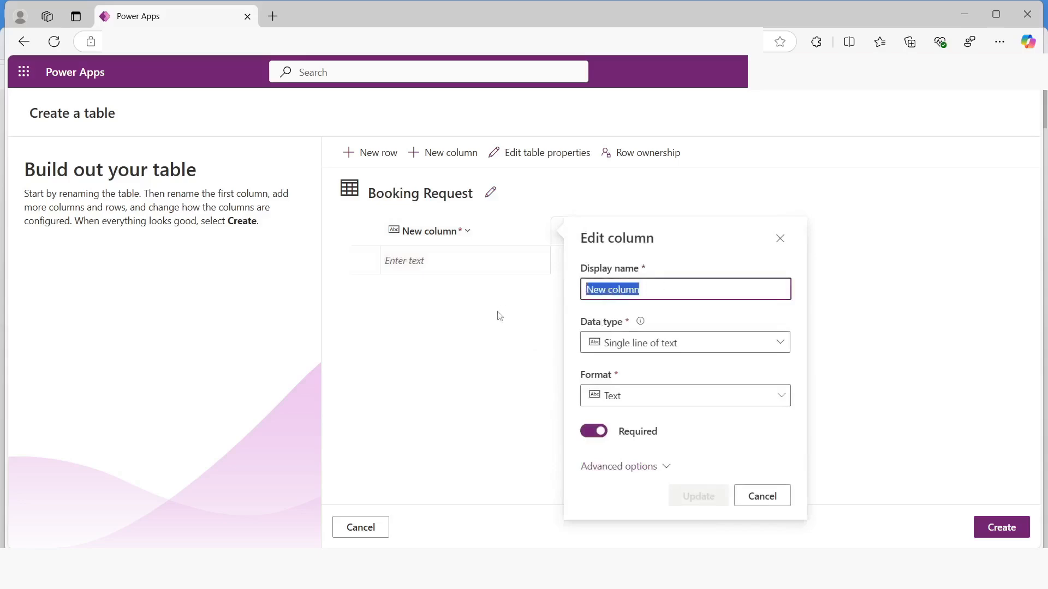
{"action": "type", "text": "Booking Name"}
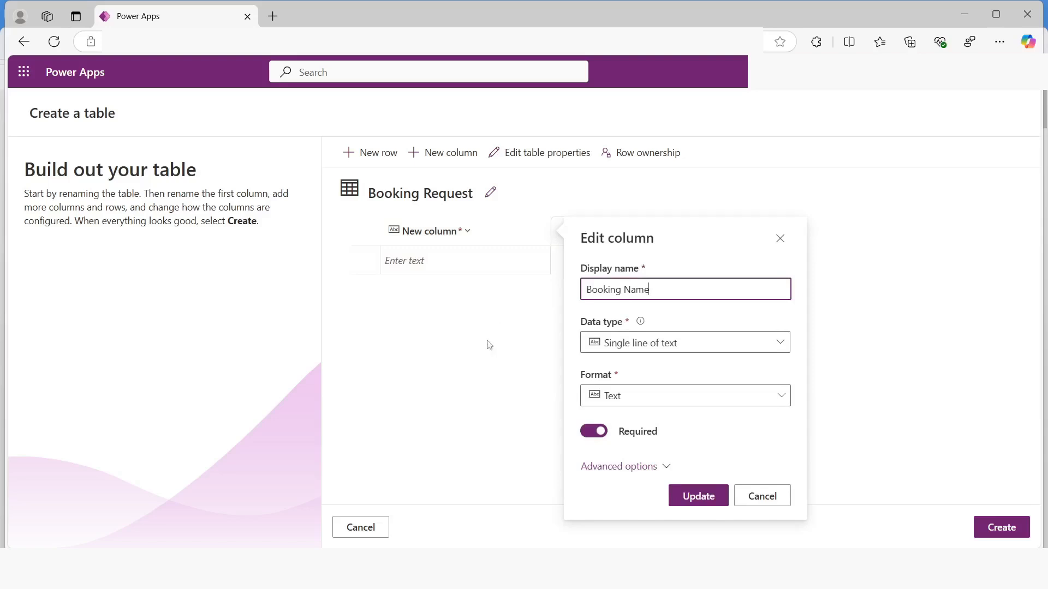
{"action": "left_click", "coordinate": [690, 499]}
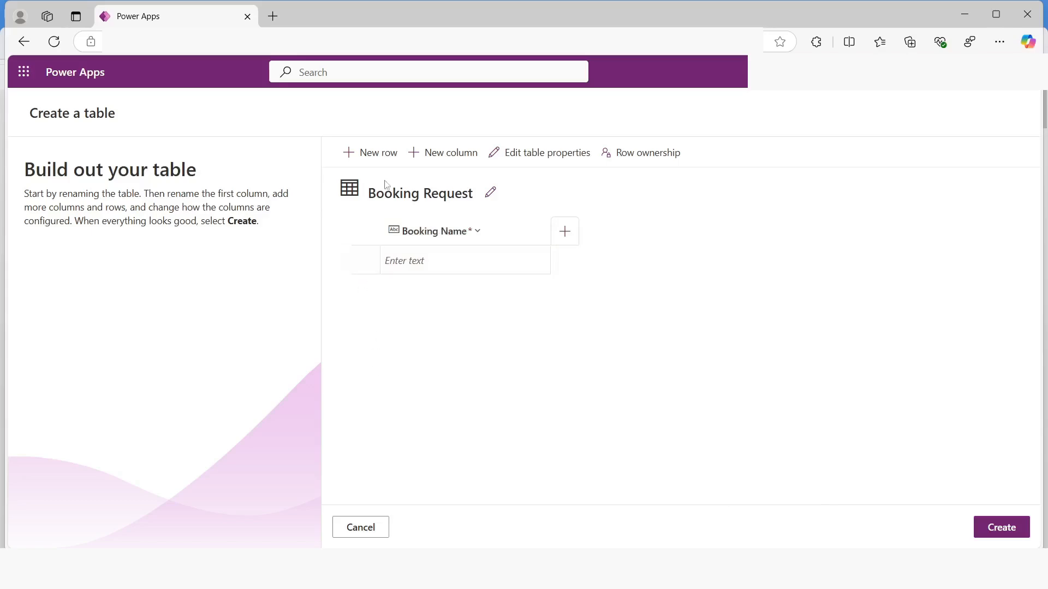
Add a Property lookup column to the Booking Request table, related to the Real Estate Property table
{"action": "left_click", "coordinate": [445, 158]}
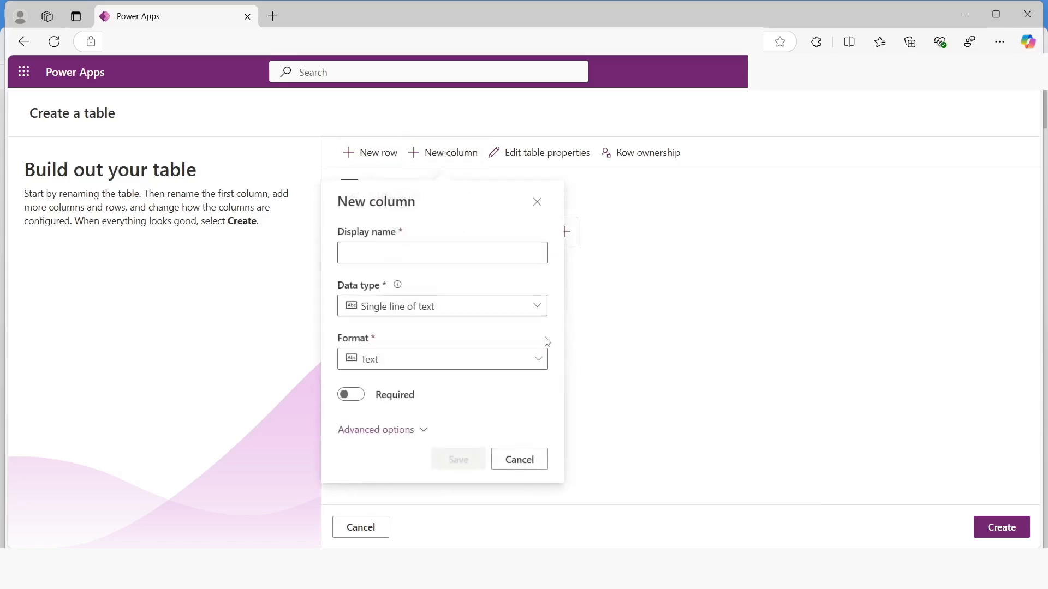
{"action": "left_click", "coordinate": [369, 257]}
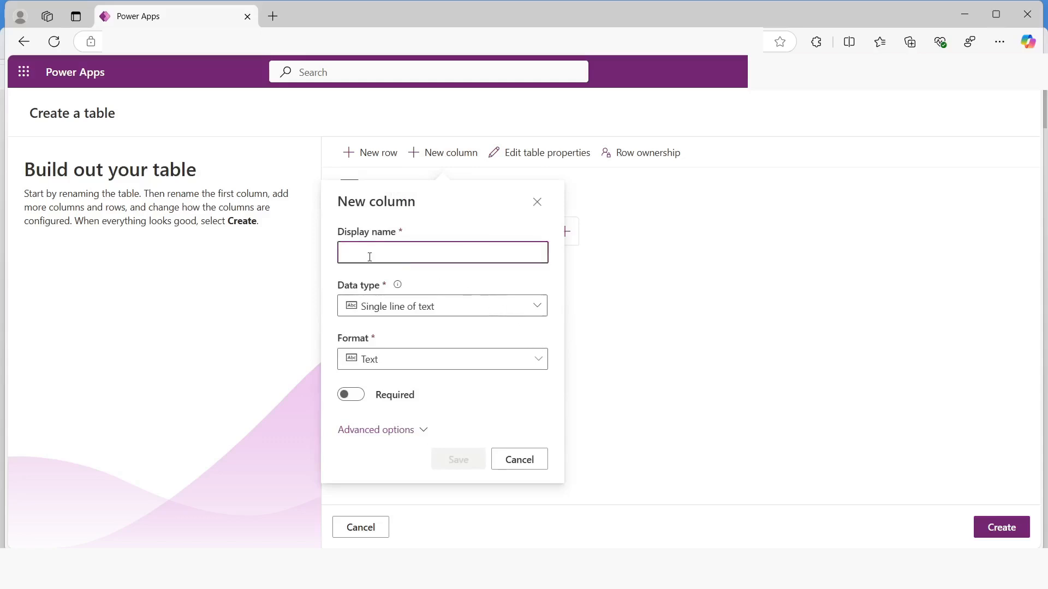
{"action": "type", "text": "Property"}
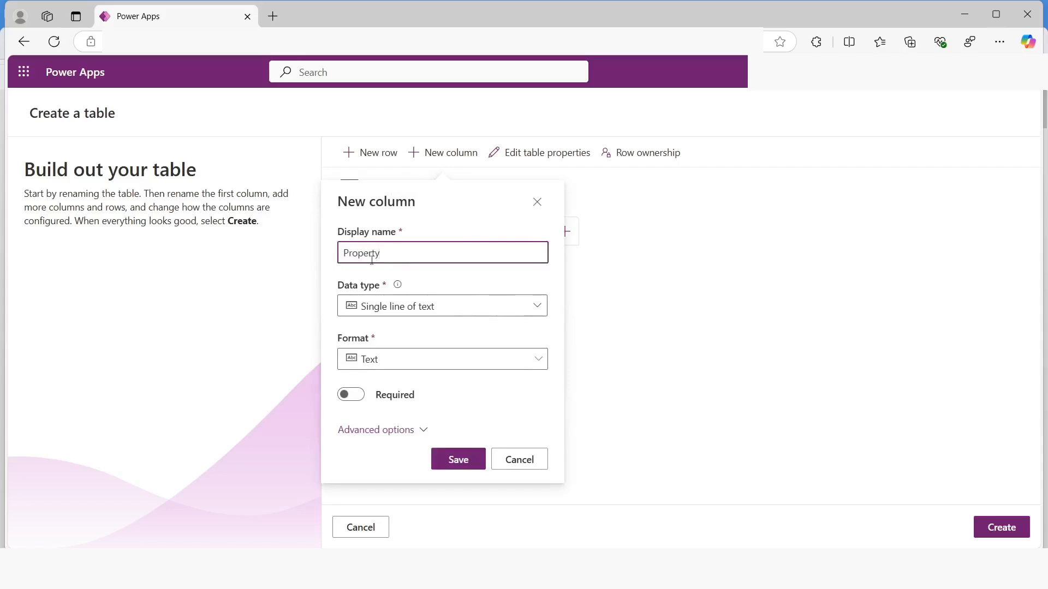
{"action": "left_click", "coordinate": [407, 306]}
{"action": "mouse_move", "coordinate": [498, 443]}
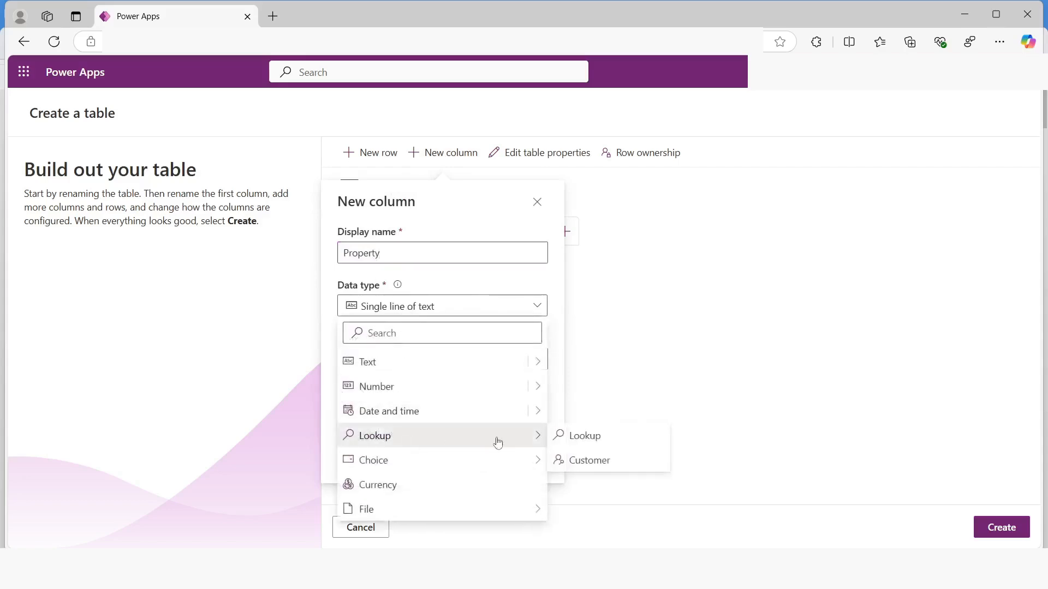
{"action": "left_click", "coordinate": [577, 440]}
{"action": "left_click", "coordinate": [452, 394]}
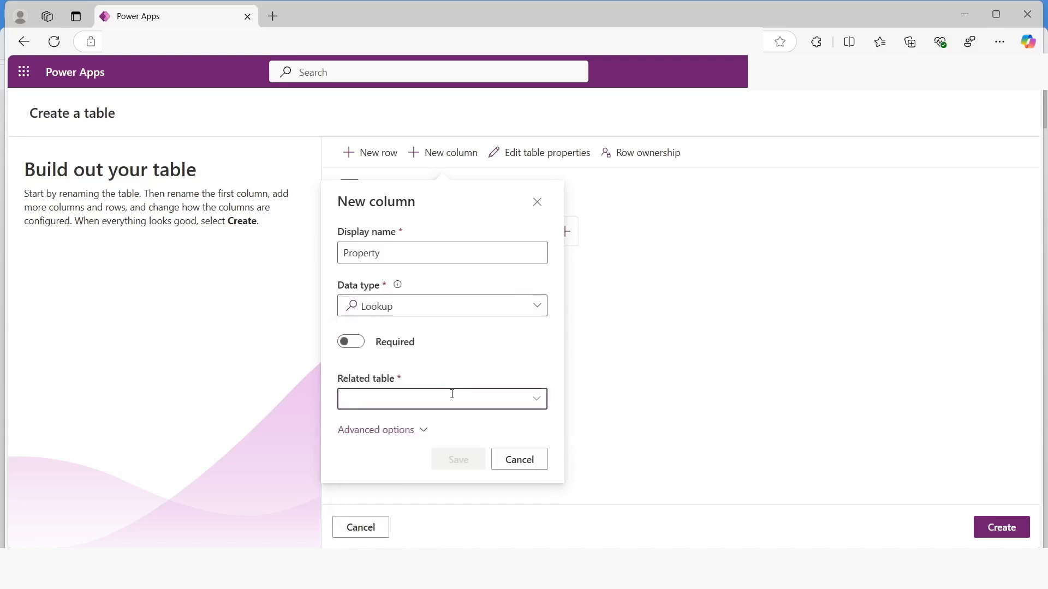
{"action": "type", "text": "Real Esta"}
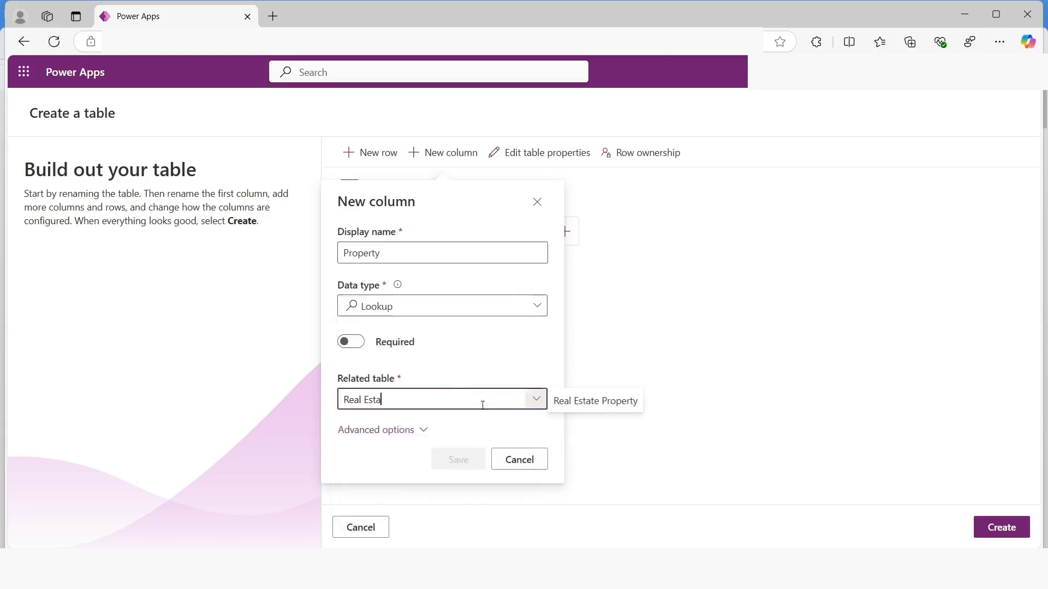
{"action": "left_click", "coordinate": [603, 403]}
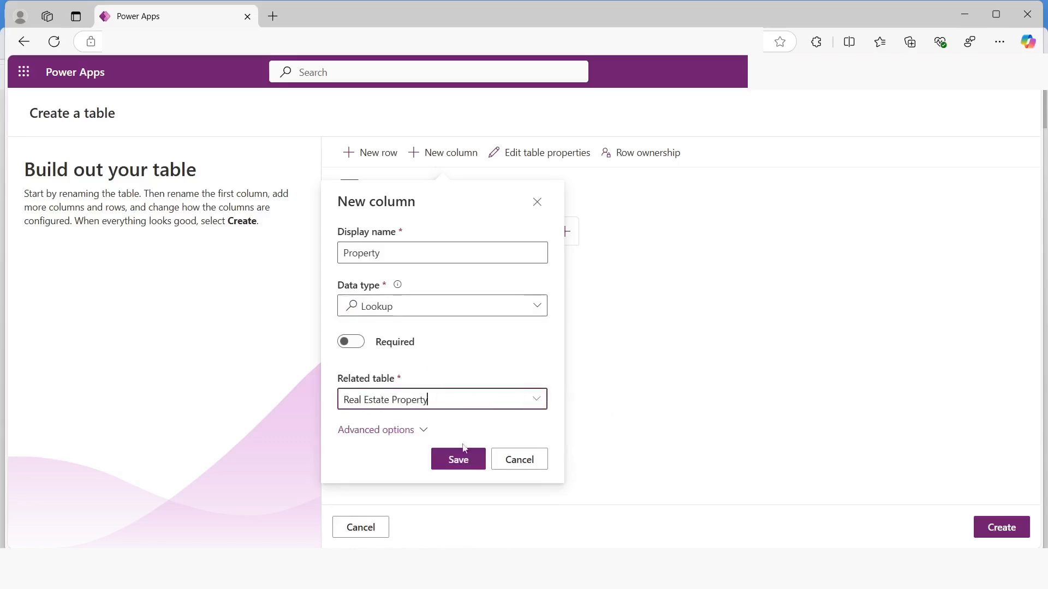
{"action": "left_click", "coordinate": [456, 461]}
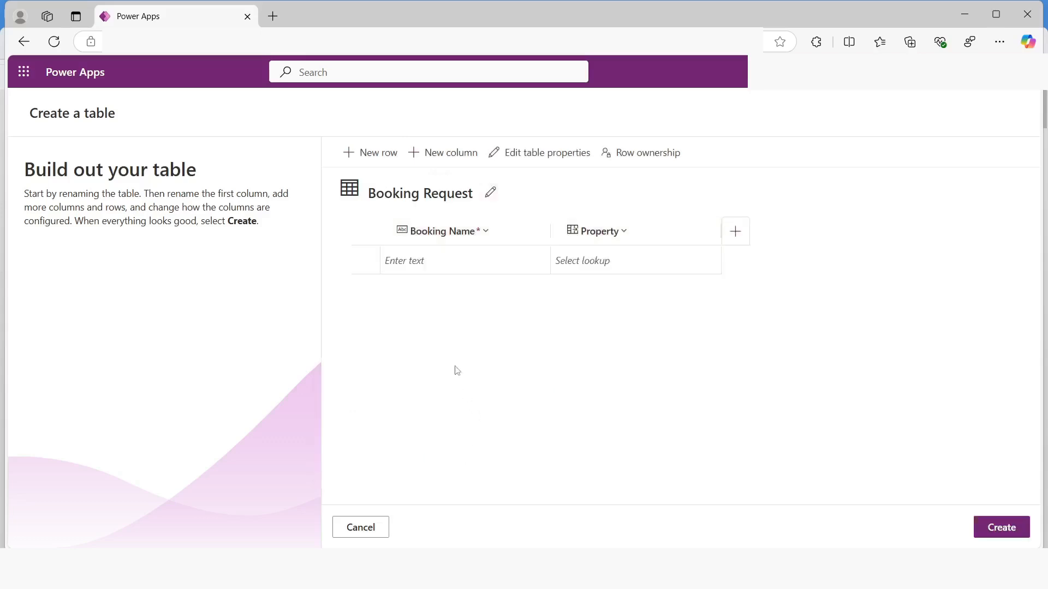
Add a single-line text column named Viewer Name to the Booking Request table
{"action": "left_click", "coordinate": [451, 154]}
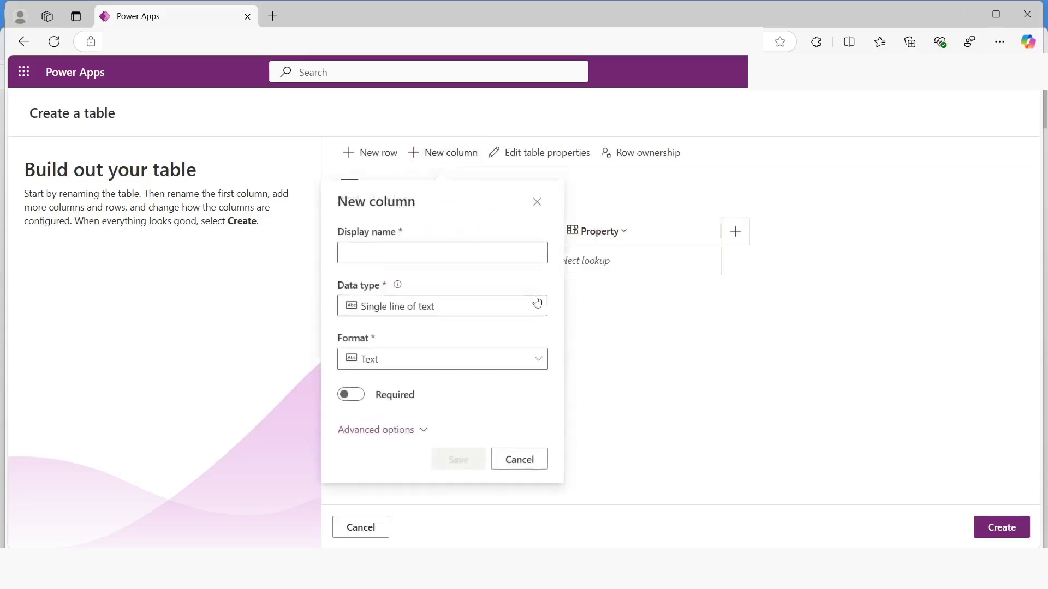
{"action": "left_click", "coordinate": [403, 248]}
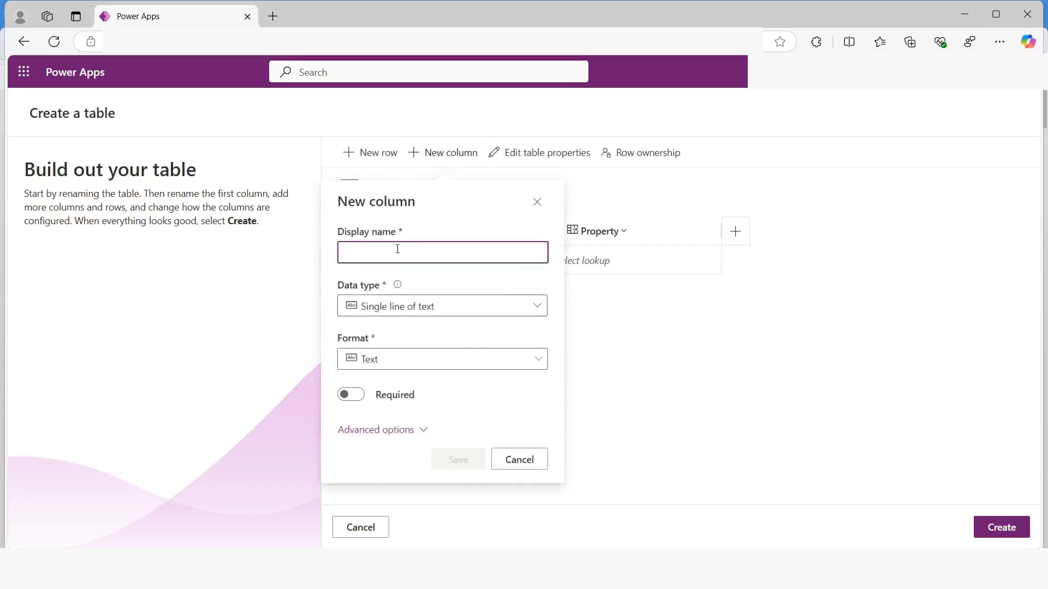
{"action": "type", "text": "View"}
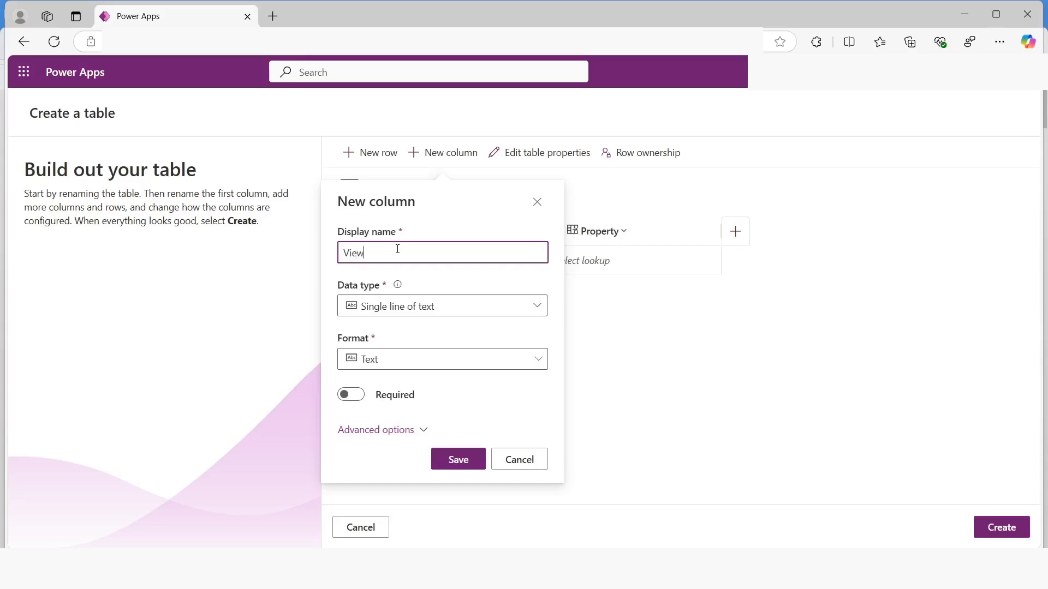
{"action": "type", "text": "er Name"}
{"action": "left_click", "coordinate": [460, 458]}
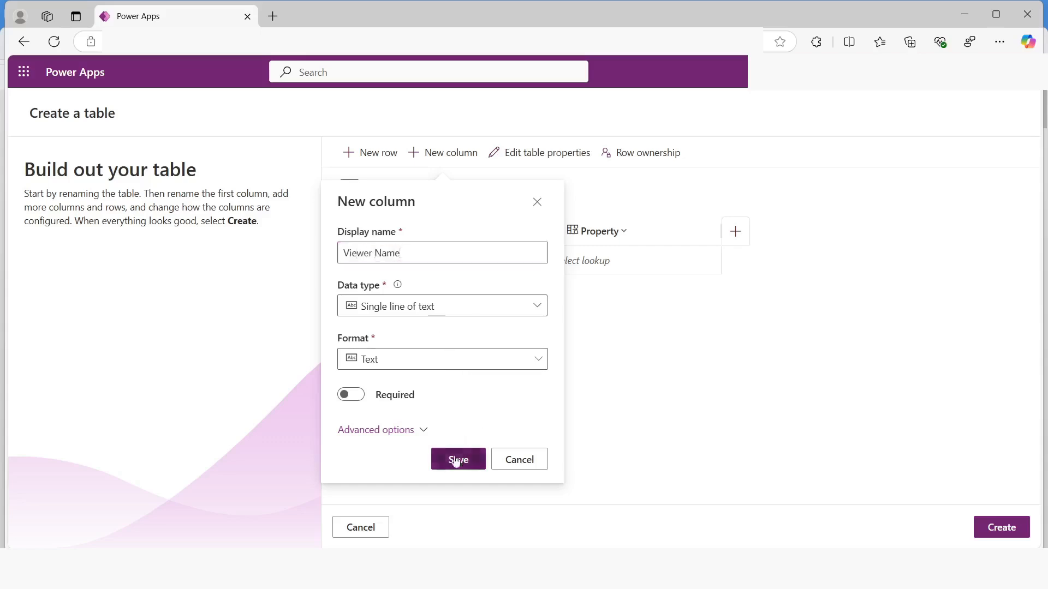
Add a single-line text column named Viewer Email to the Booking Request table
{"action": "left_click", "coordinate": [442, 162]}
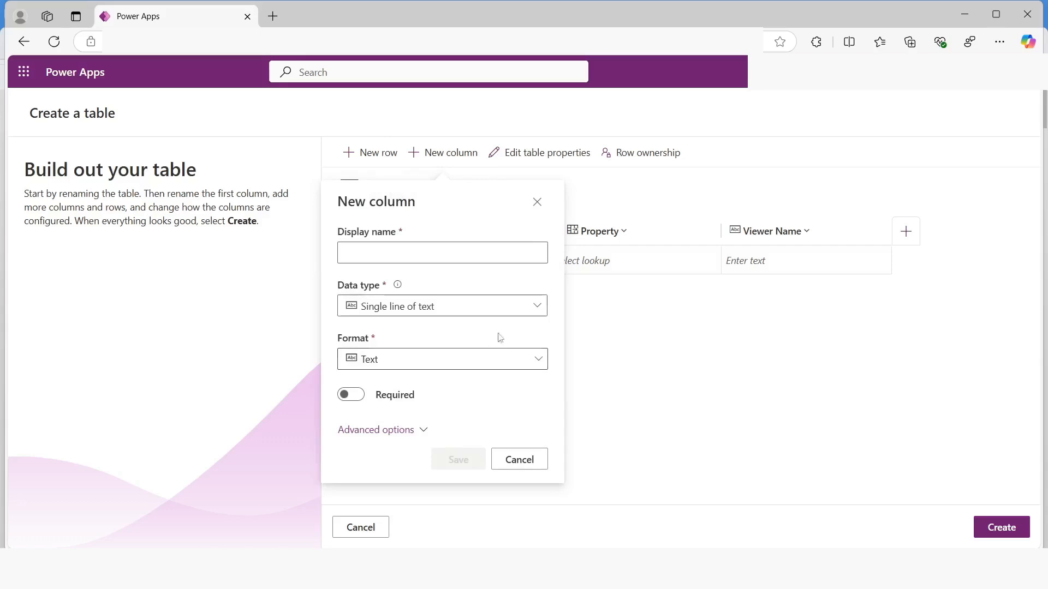
{"action": "left_click", "coordinate": [403, 250]}
{"action": "type", "text": "Vi"}
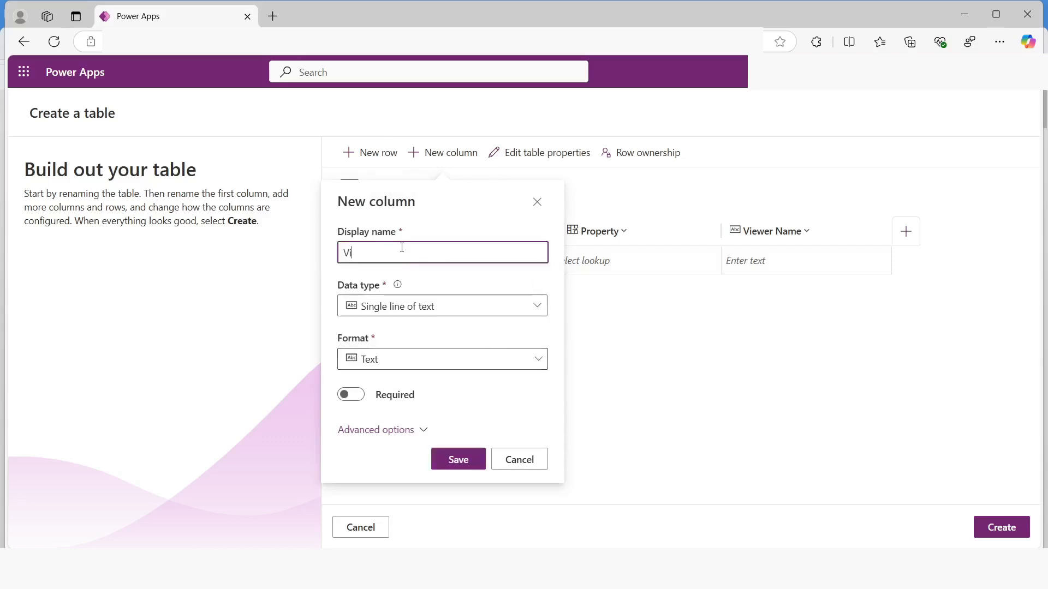
{"action": "type", "text": "ewr Email"}
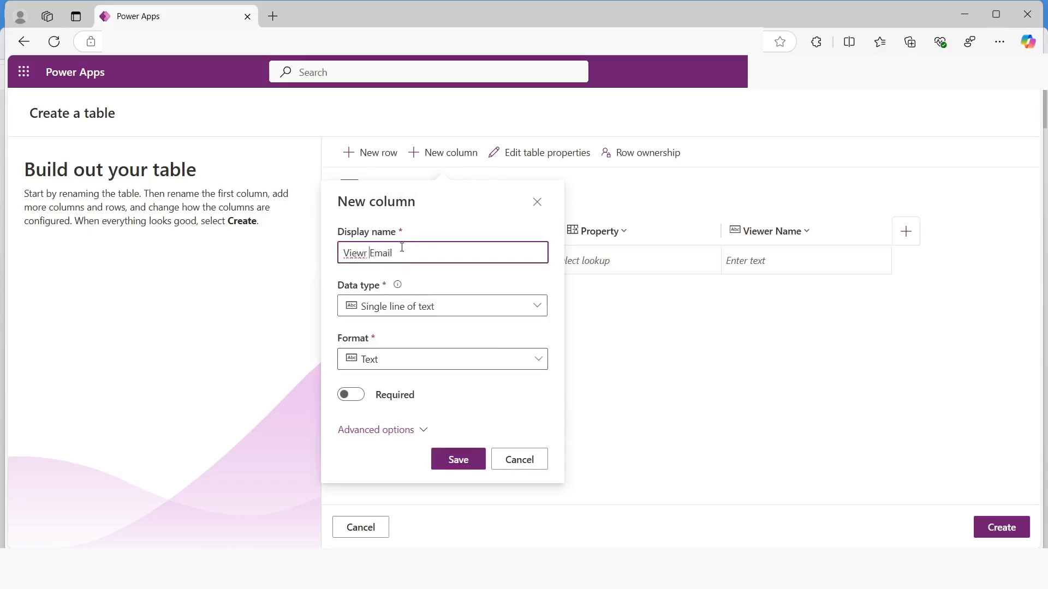
{"action": "key", "text": "Left"}
{"action": "key", "text": "Left"}
{"action": "key", "text": "Left"}
{"action": "key", "text": "Left"}
{"action": "key", "text": "Left"}
{"action": "key", "text": "Left"}
{"action": "key", "text": "Left"}
{"action": "type", "text": "e"}
{"action": "left_click", "coordinate": [459, 459]}
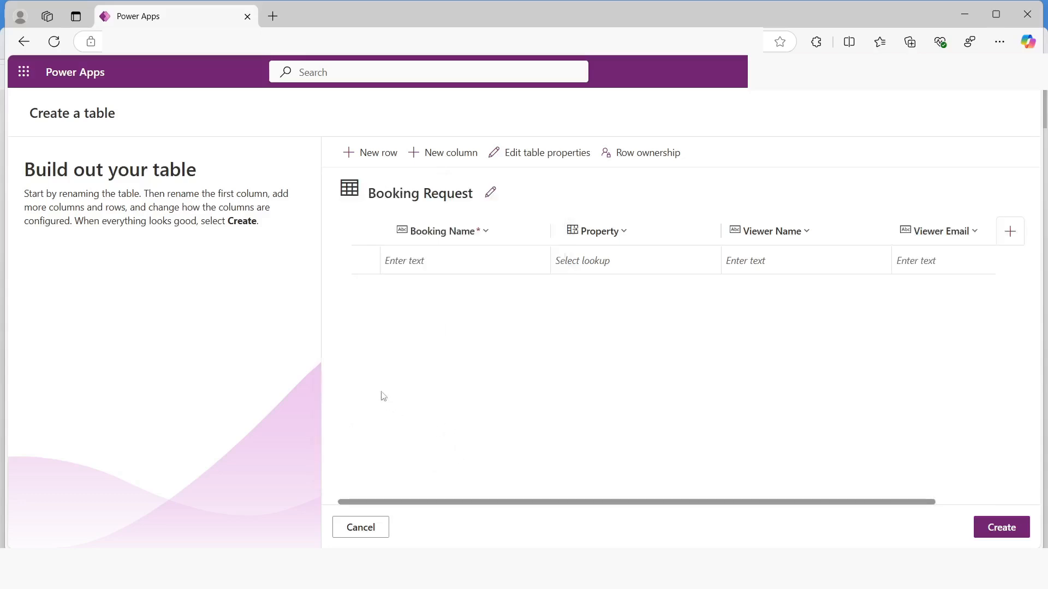
Add a Booking Date column with the Date and time data type to the Booking Request table
{"action": "left_click", "coordinate": [450, 158]}
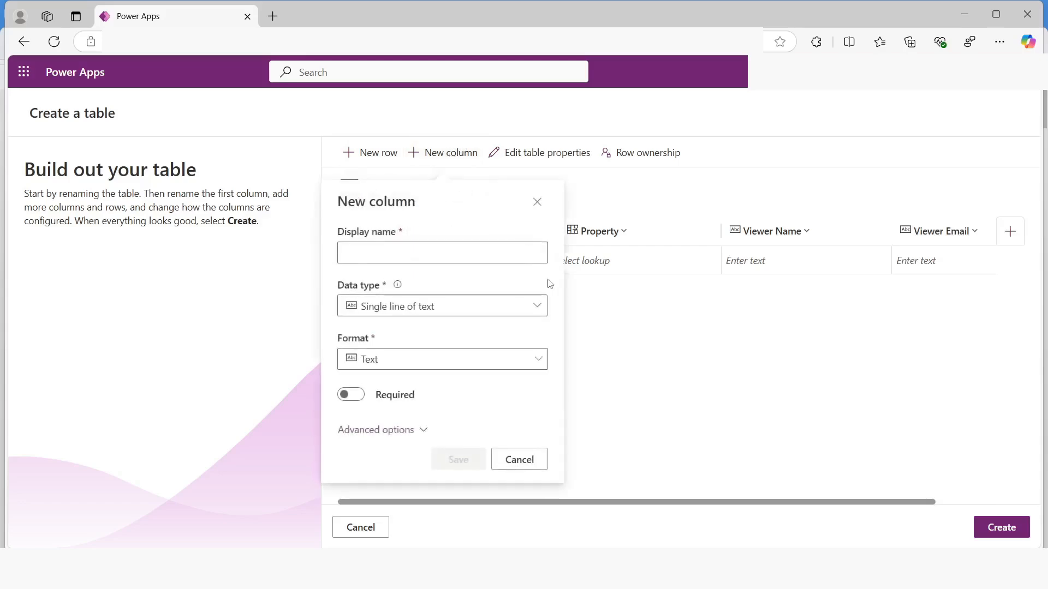
{"action": "left_click", "coordinate": [410, 255]}
{"action": "type", "text": "Booking Da"}
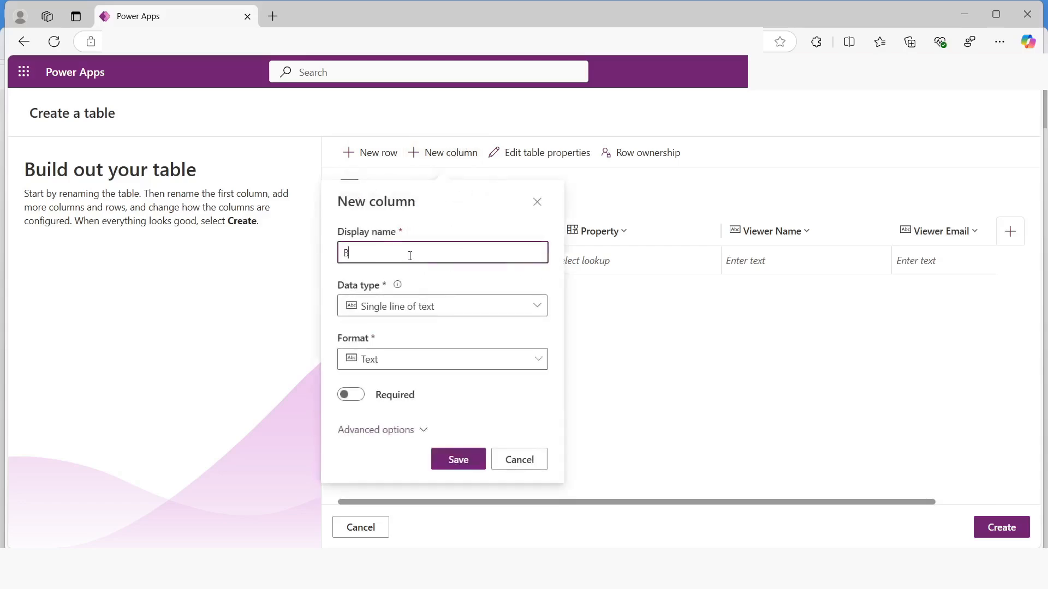
{"action": "type", "text": "te"}
{"action": "left_click", "coordinate": [406, 313]}
{"action": "left_click", "coordinate": [417, 409]}
{"action": "left_click", "coordinate": [458, 460]}
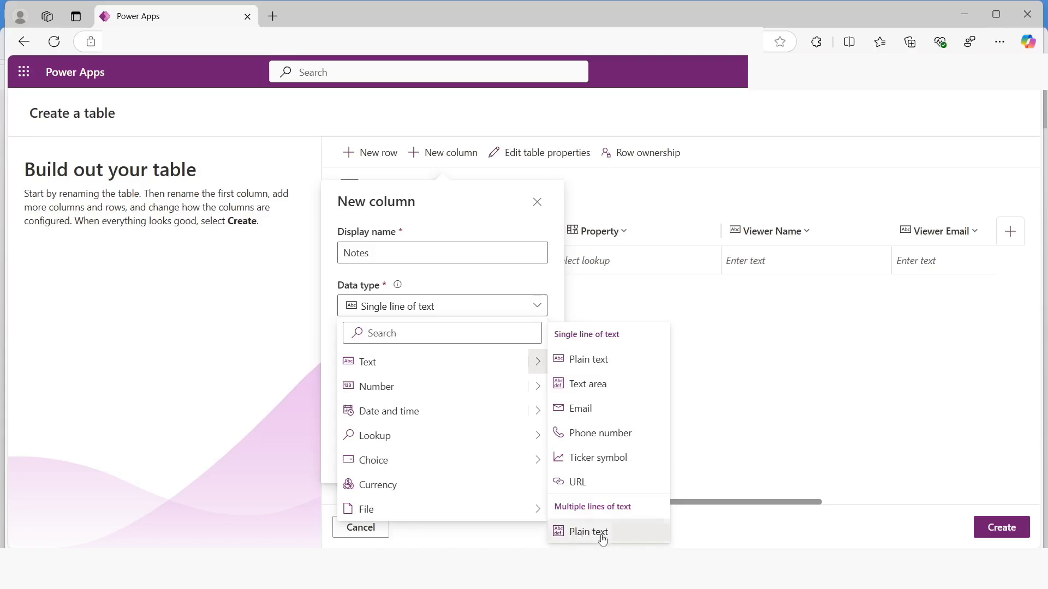
Set the new Notes column's data type to multiple lines of plain text and save the column
{"action": "left_click", "coordinate": [603, 537]}
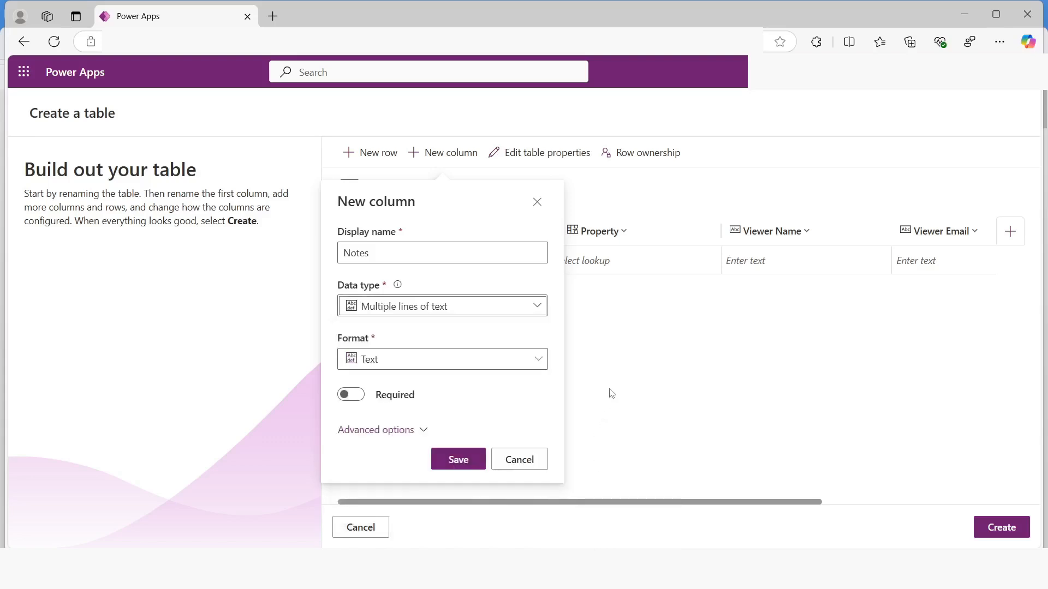
{"action": "left_click", "coordinate": [458, 458]}
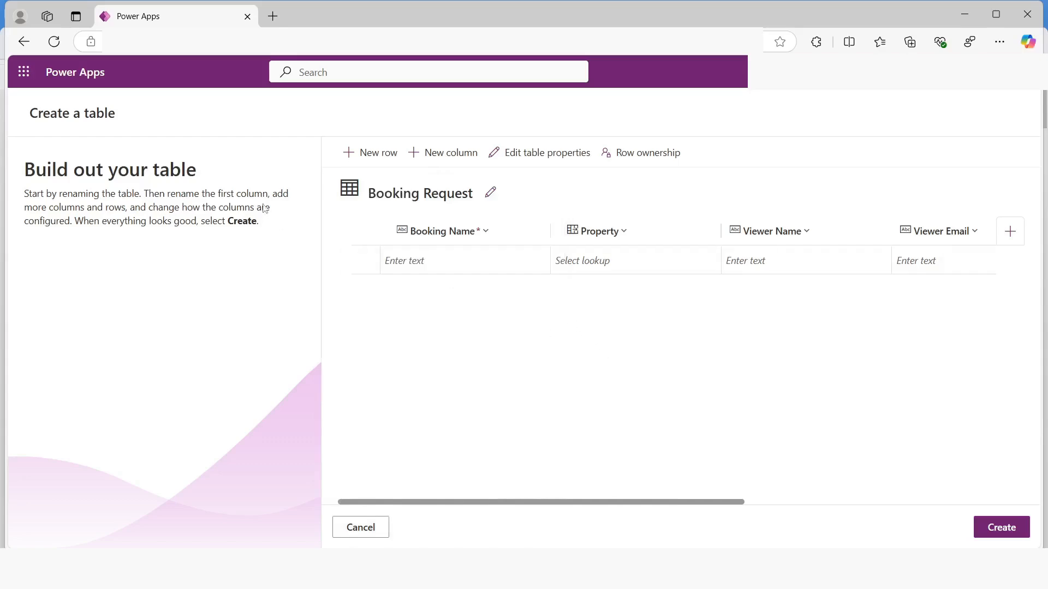
Start a new column named Decision in the Booking Request table and set its data type to Choice
{"action": "left_click", "coordinate": [439, 165]}
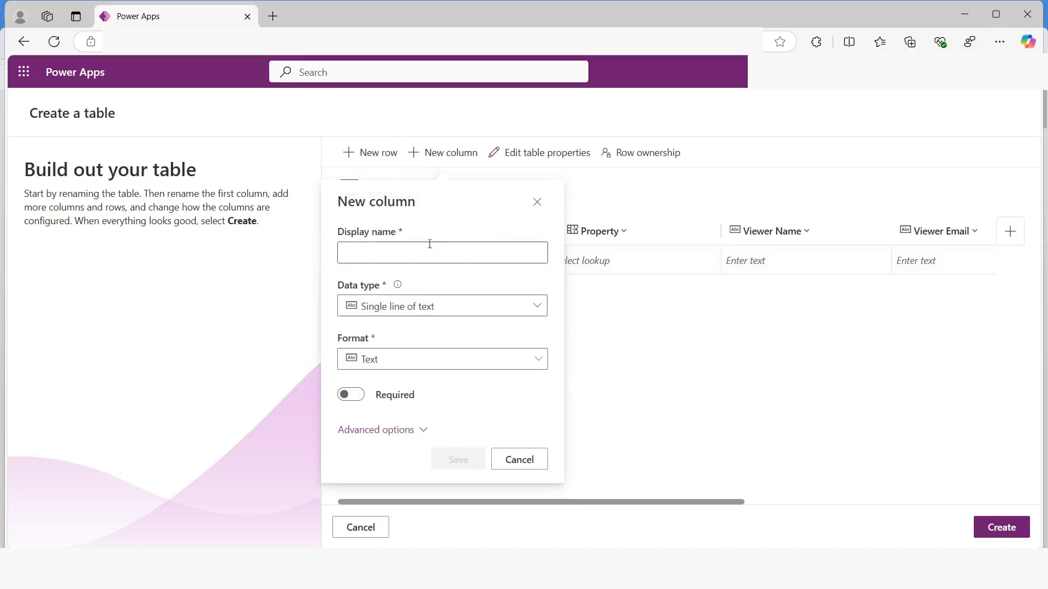
{"action": "left_click", "coordinate": [422, 246]}
{"action": "type", "text": "Deci"}
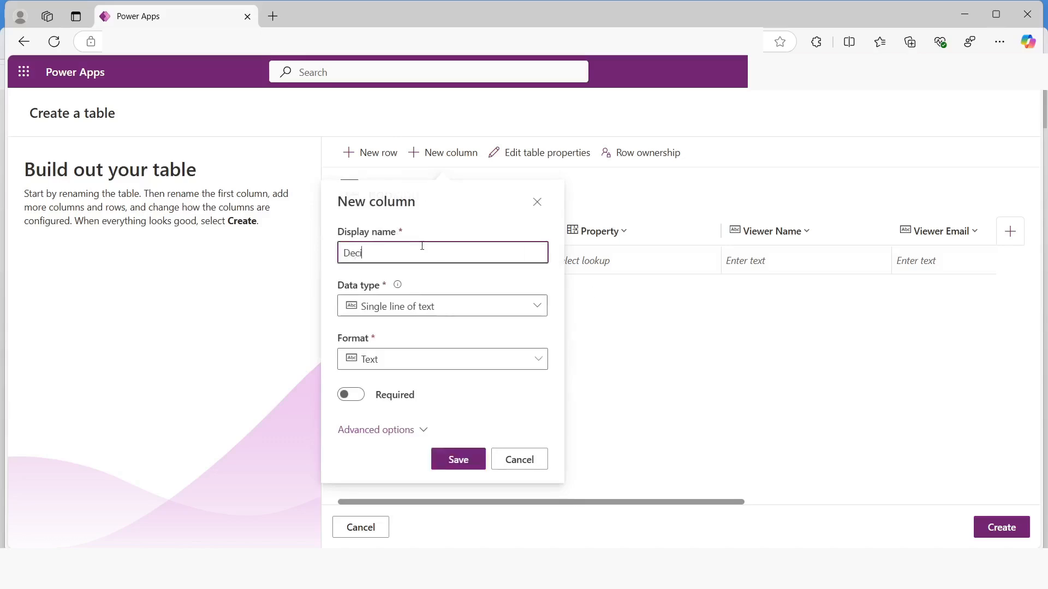
{"action": "type", "text": "sion"}
{"action": "left_click", "coordinate": [484, 306]}
{"action": "mouse_move", "coordinate": [533, 464]}
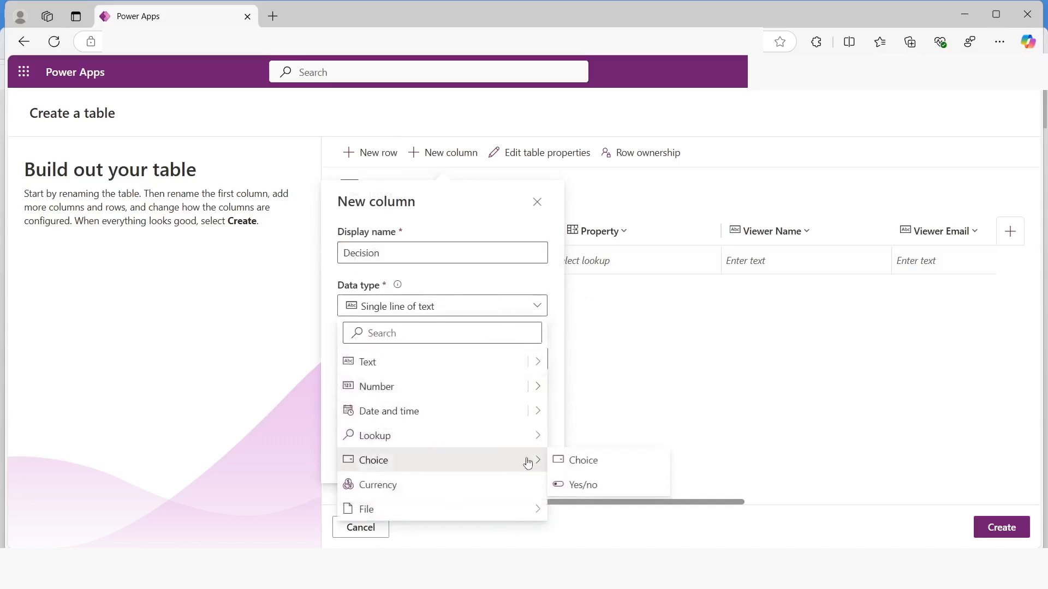
{"action": "left_click", "coordinate": [595, 465]}
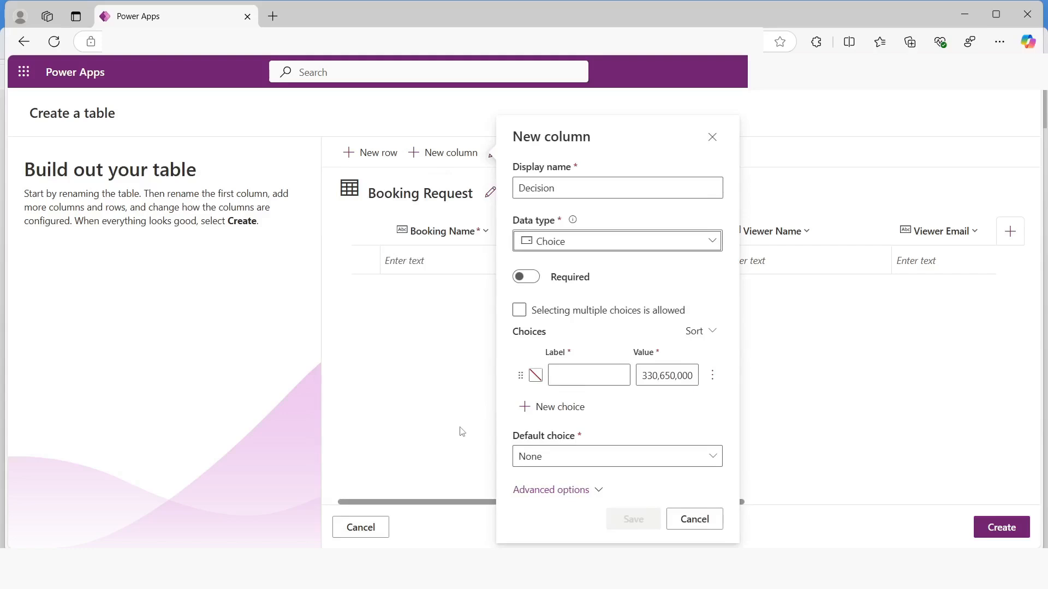
Define the Decision column's first choice with the label Undecided and the value 1
{"action": "left_click", "coordinate": [583, 376]}
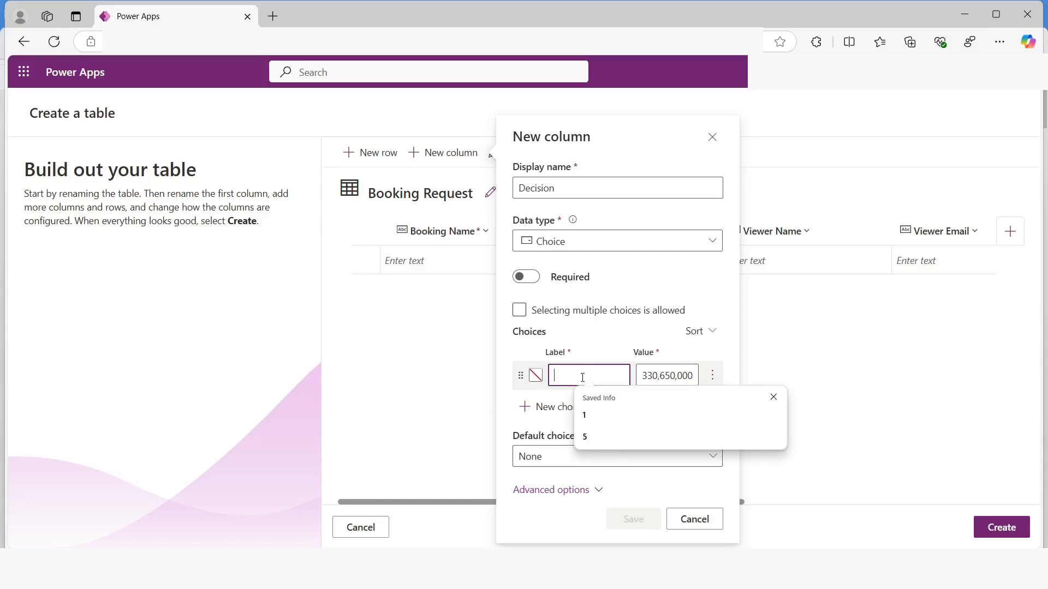
{"action": "type", "text": "Undecid"}
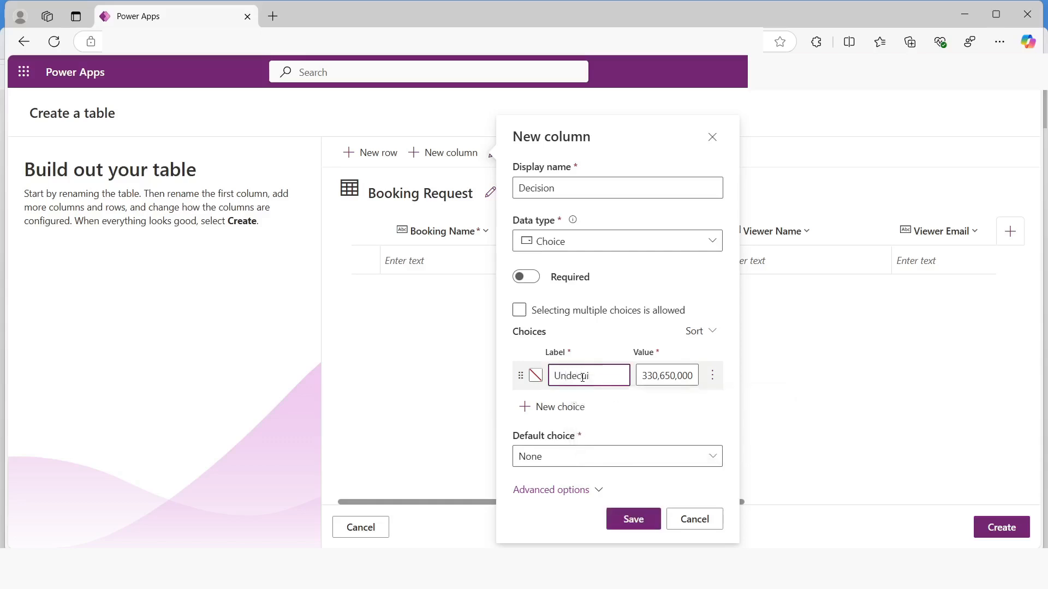
{"action": "type", "text": "ided"}
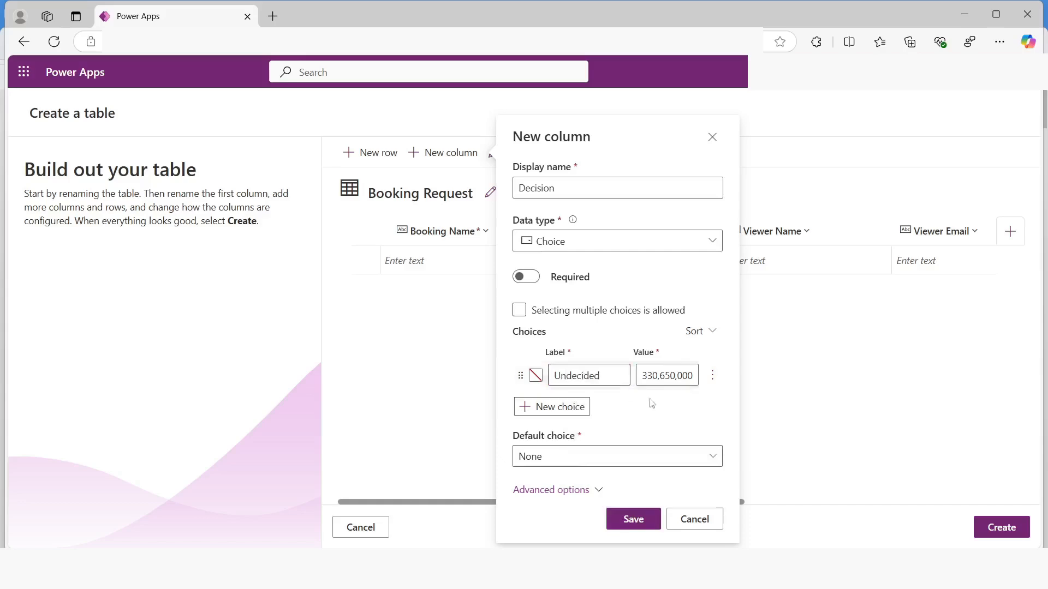
{"action": "left_click", "coordinate": [662, 375]}
{"action": "double_click", "coordinate": [665, 377]}
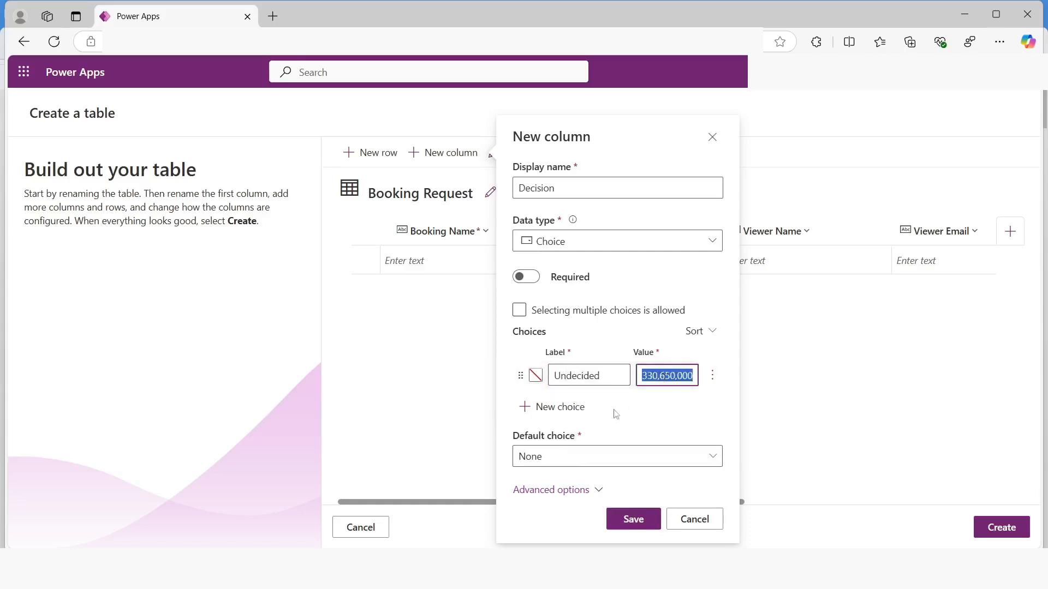
{"action": "type", "text": "1"}
Add a second choice to the Decision column, labelled Accepted with the value 2
{"action": "left_click", "coordinate": [569, 408]}
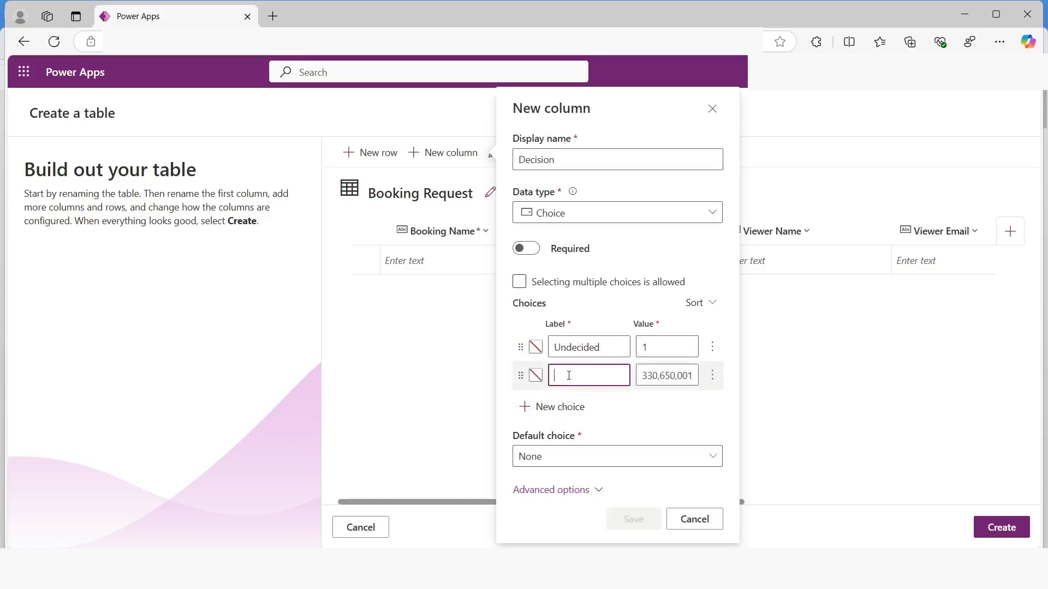
{"action": "type", "text": "Acce"}
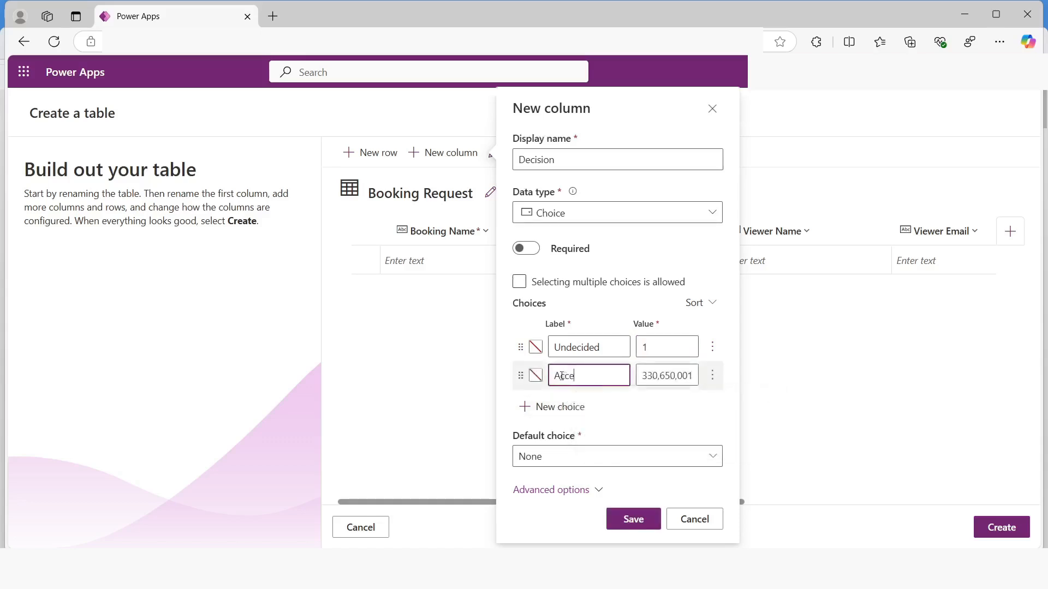
{"action": "type", "text": "pted"}
{"action": "left_click", "coordinate": [668, 375]}
{"action": "double_click", "coordinate": [657, 375]}
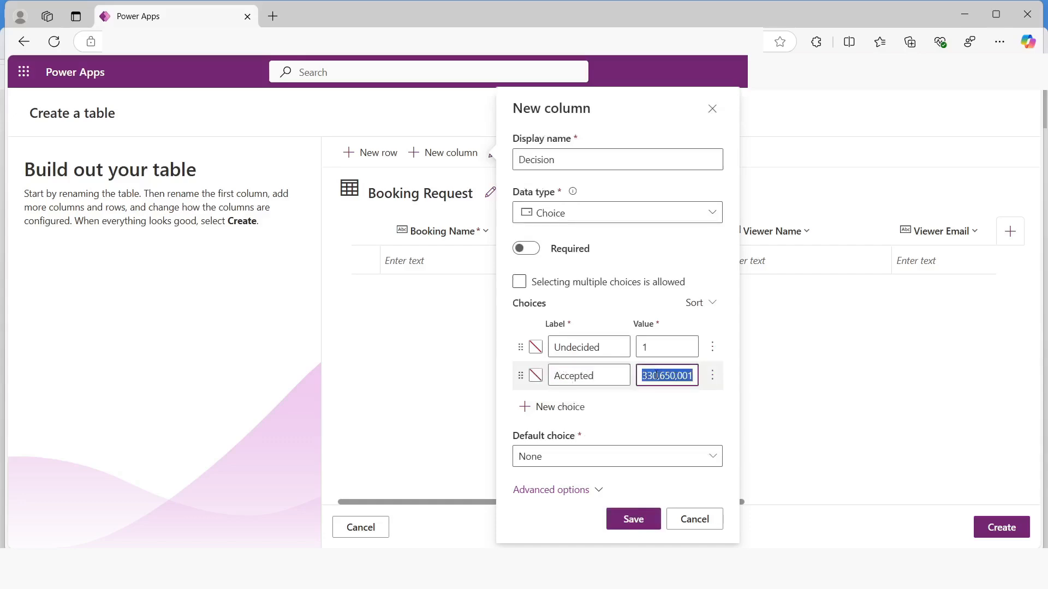
{"action": "type", "text": "2"}
Add a third choice to the Decision column, labelled Declined with the value 3
{"action": "left_click", "coordinate": [551, 406]}
{"action": "left_click", "coordinate": [577, 377]}
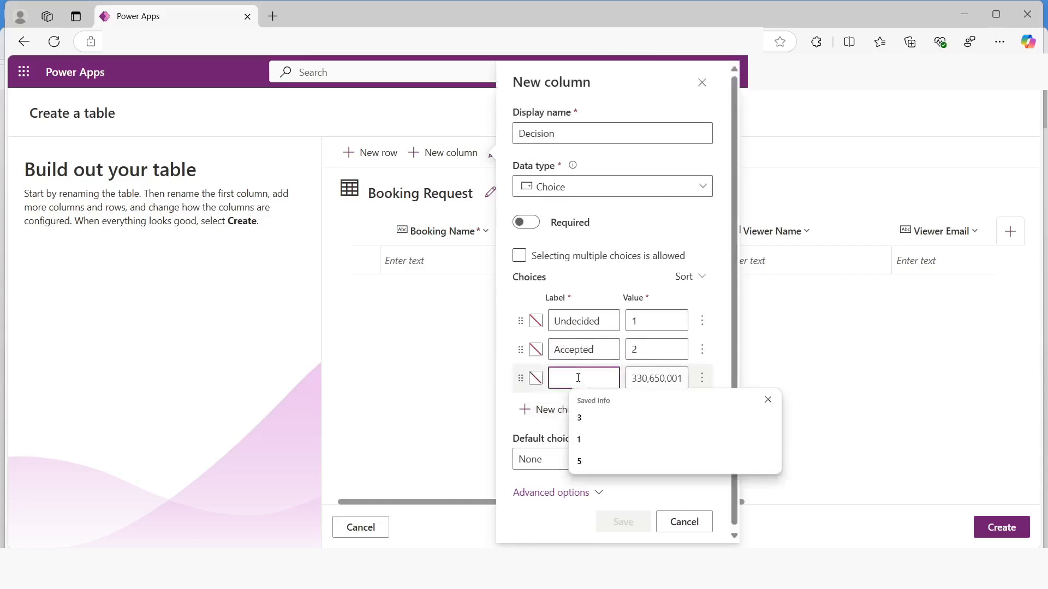
{"action": "type", "text": "Decl"}
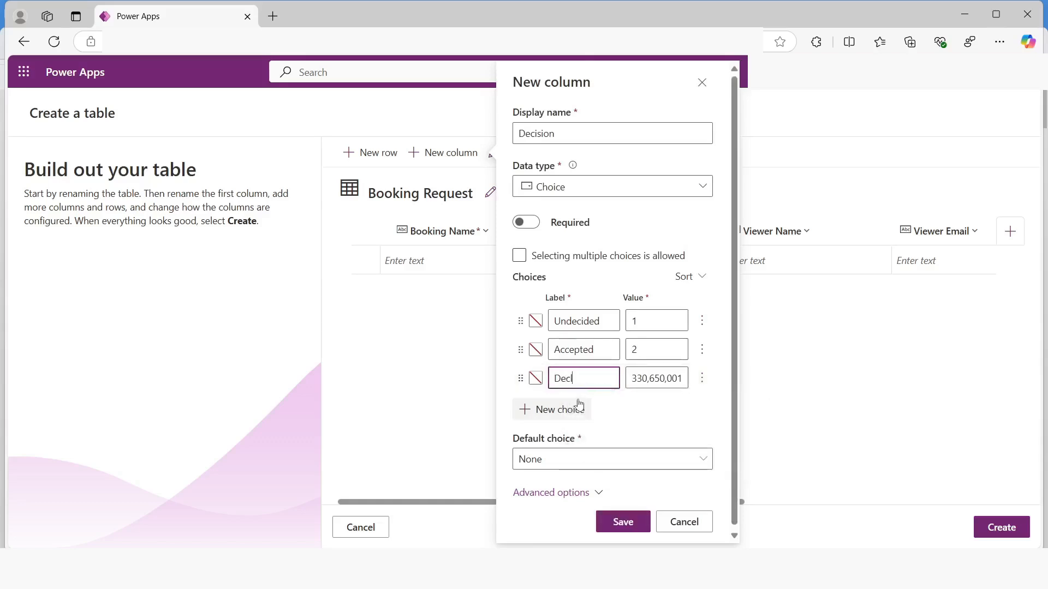
{"action": "type", "text": "ined"}
{"action": "left_click", "coordinate": [644, 377]}
{"action": "double_click", "coordinate": [646, 382]}
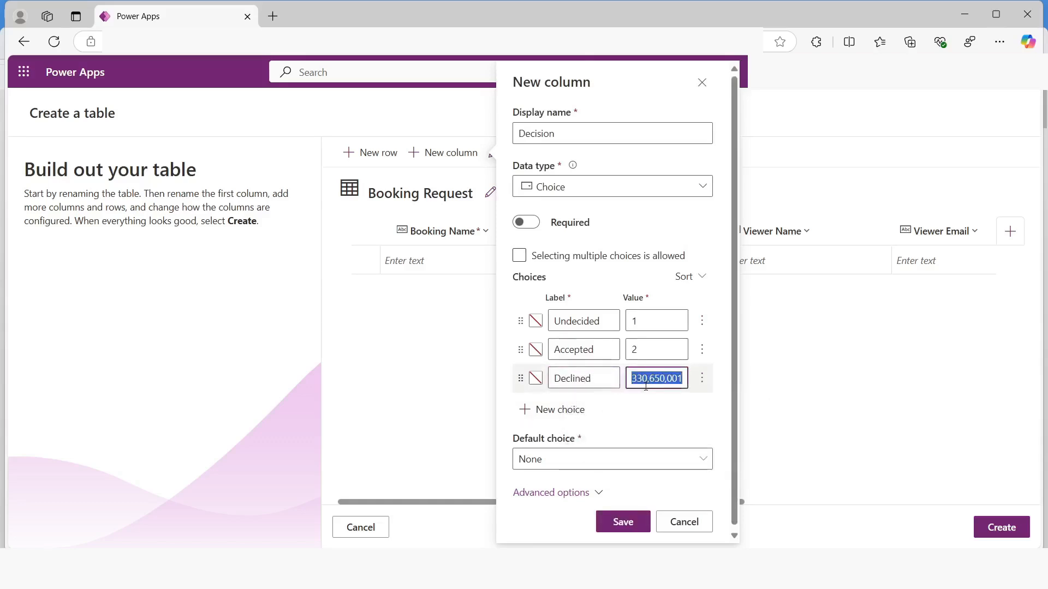
{"action": "type", "text": "3"}
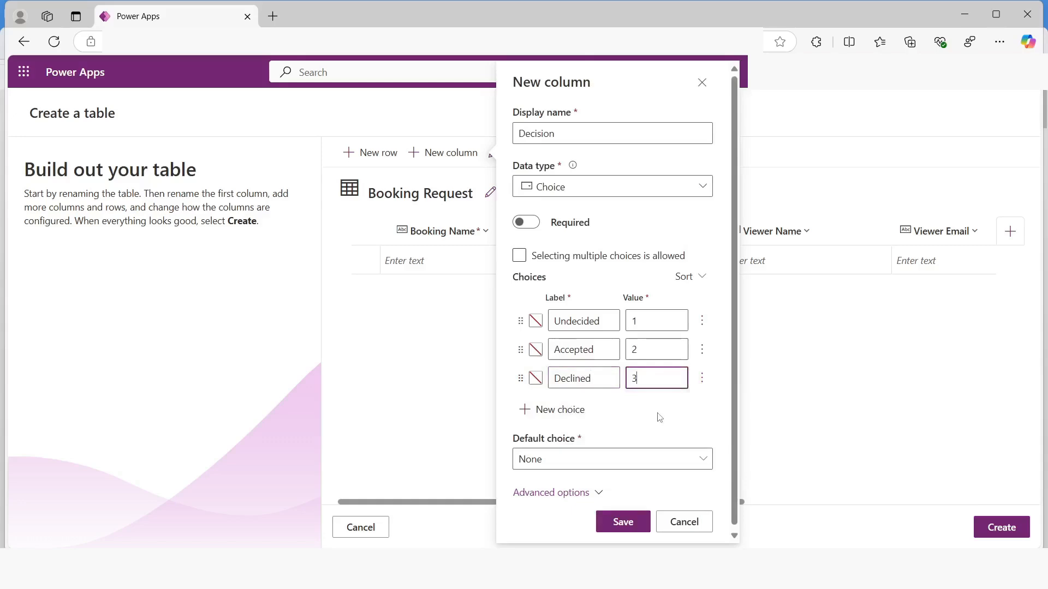
Make Undecided the default choice, save the Decision column and create the Booking Request table
{"action": "left_click", "coordinate": [555, 463]}
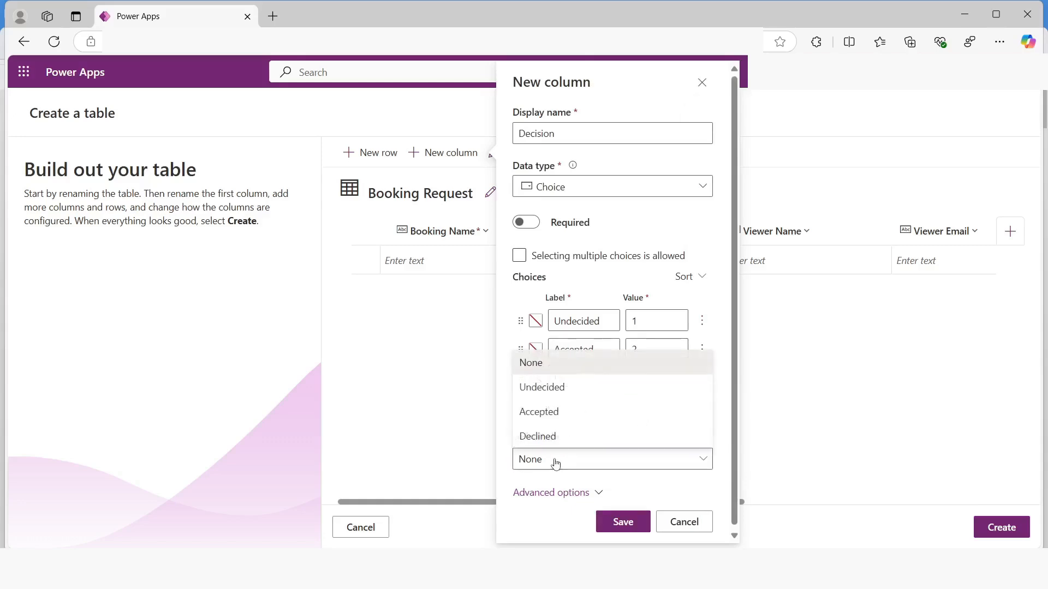
{"action": "left_click", "coordinate": [548, 390]}
{"action": "left_click", "coordinate": [622, 522]}
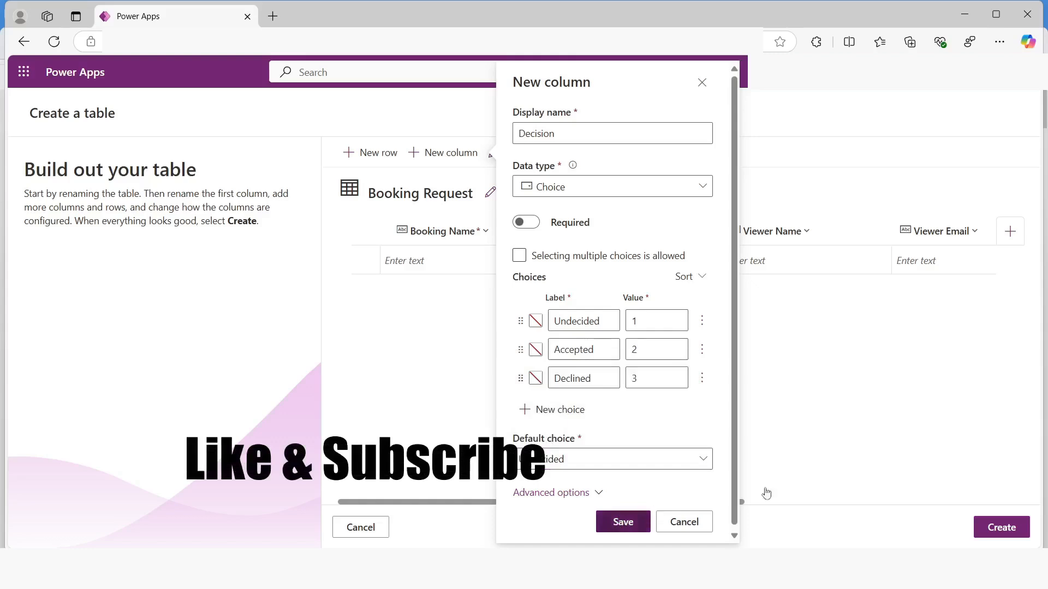
{"action": "left_click", "coordinate": [1007, 527]}
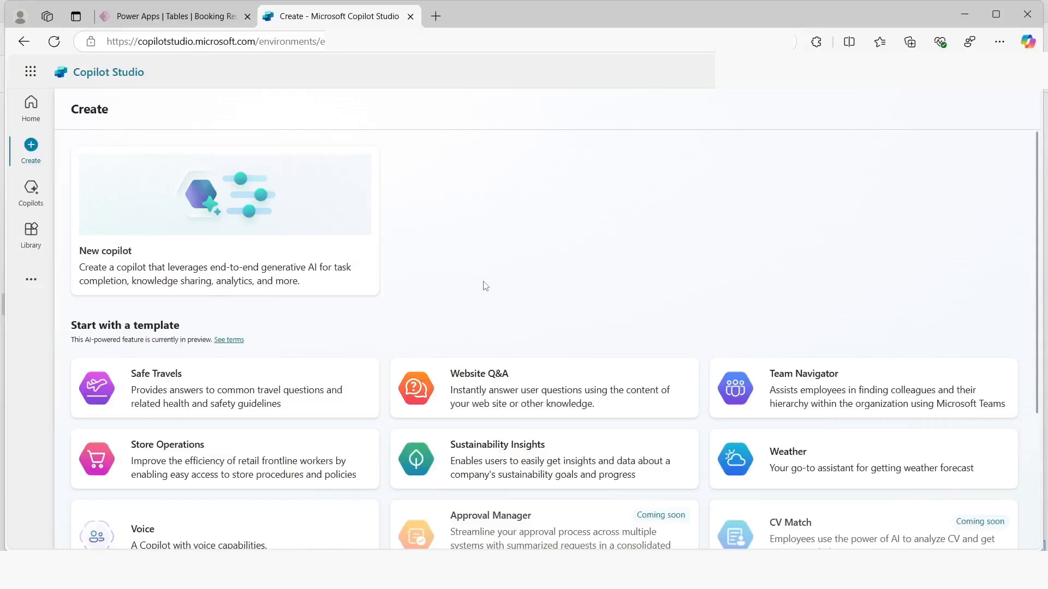
In Copilot Studio, start a new copilot with manual configuration and name it Real Estate Booking Service
{"action": "left_click", "coordinate": [157, 260]}
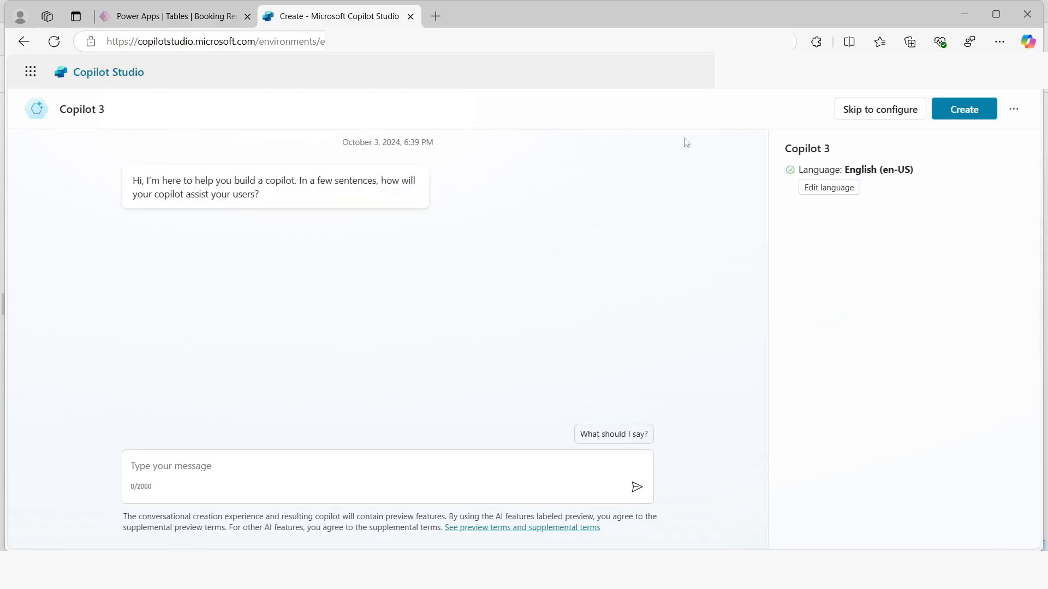
{"action": "left_click", "coordinate": [849, 114]}
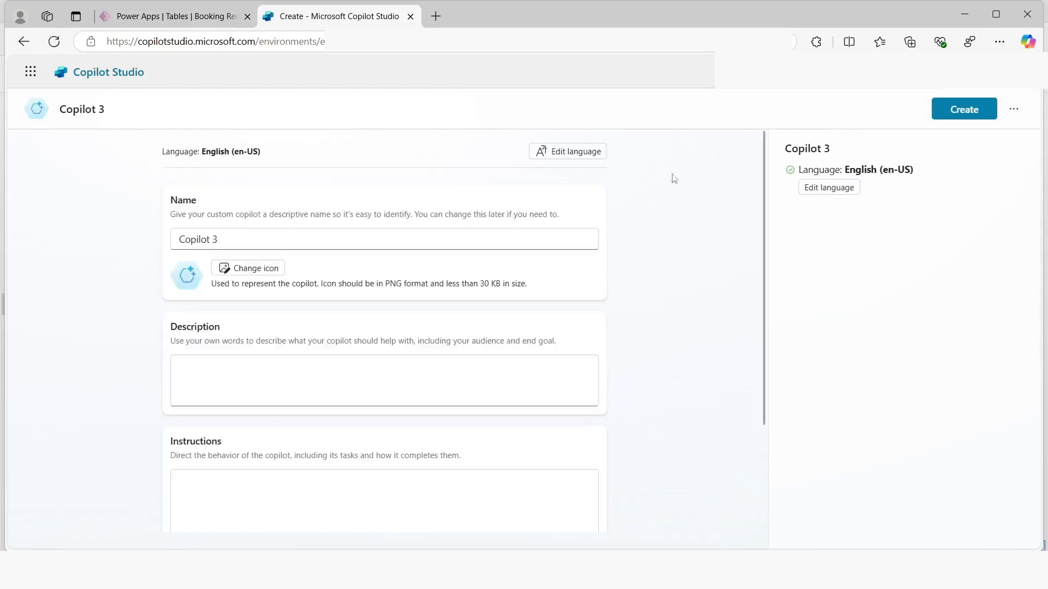
{"action": "left_click_drag", "start_coordinate": [230, 239], "coordinate": [182, 231]}
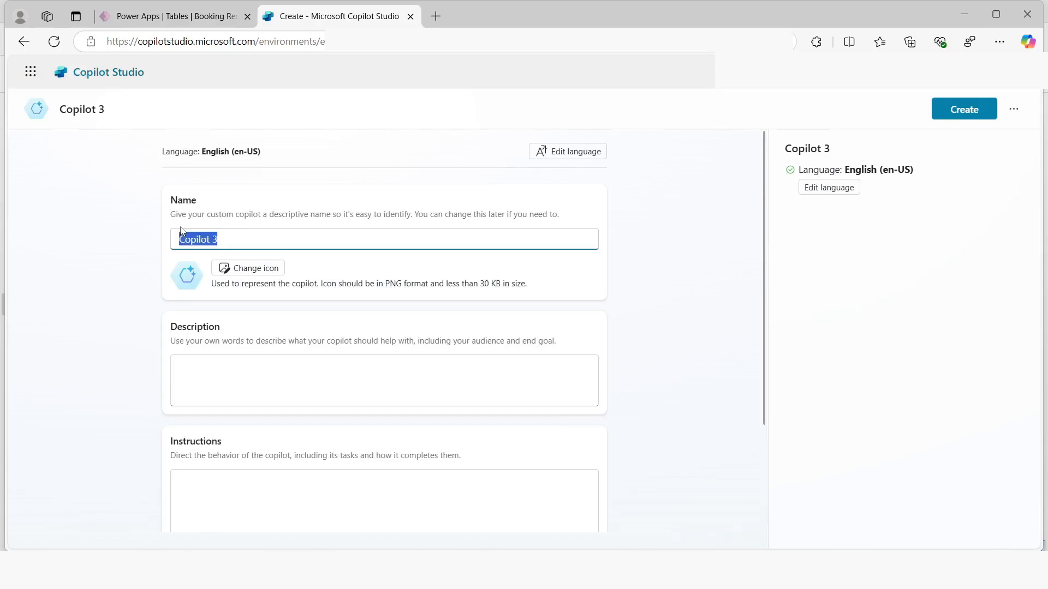
{"action": "type", "text": "Real Estate"}
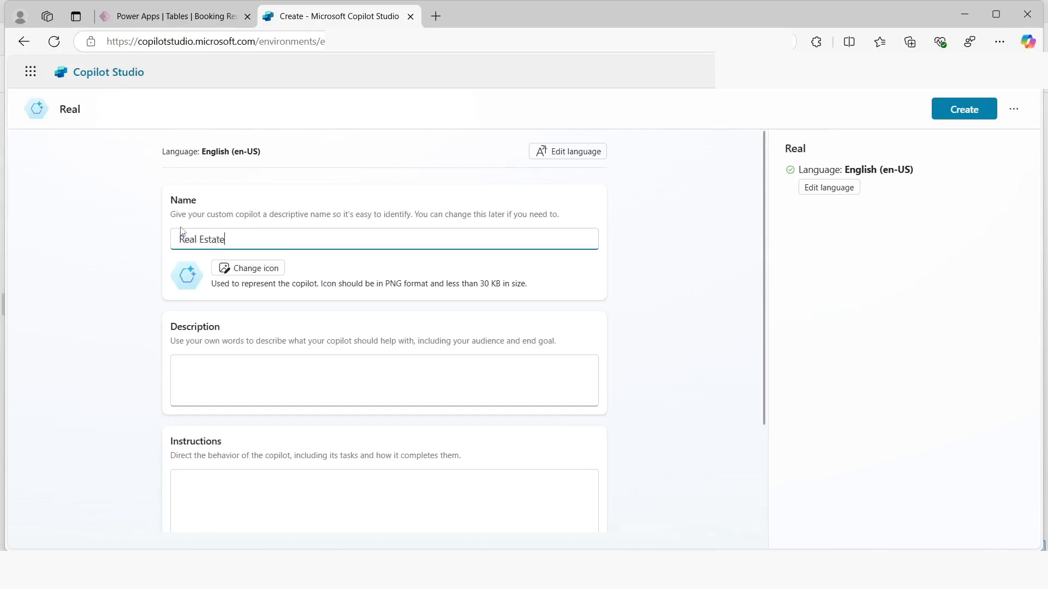
{"action": "type", "text": " Booking Service"}
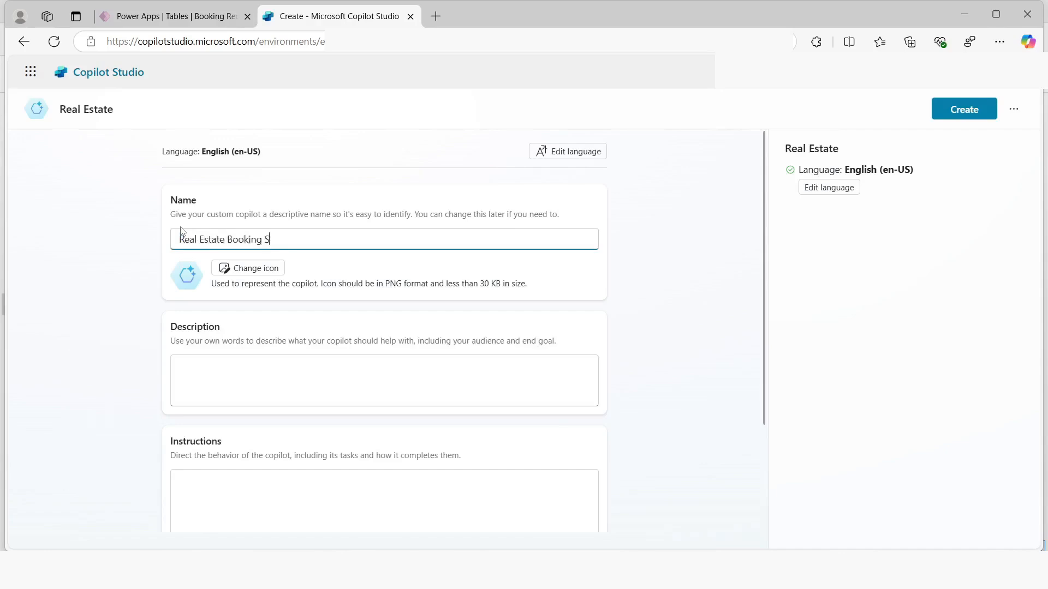
Enter the copilot description "Create booking for real estate properties"
{"action": "left_click", "coordinate": [216, 366]}
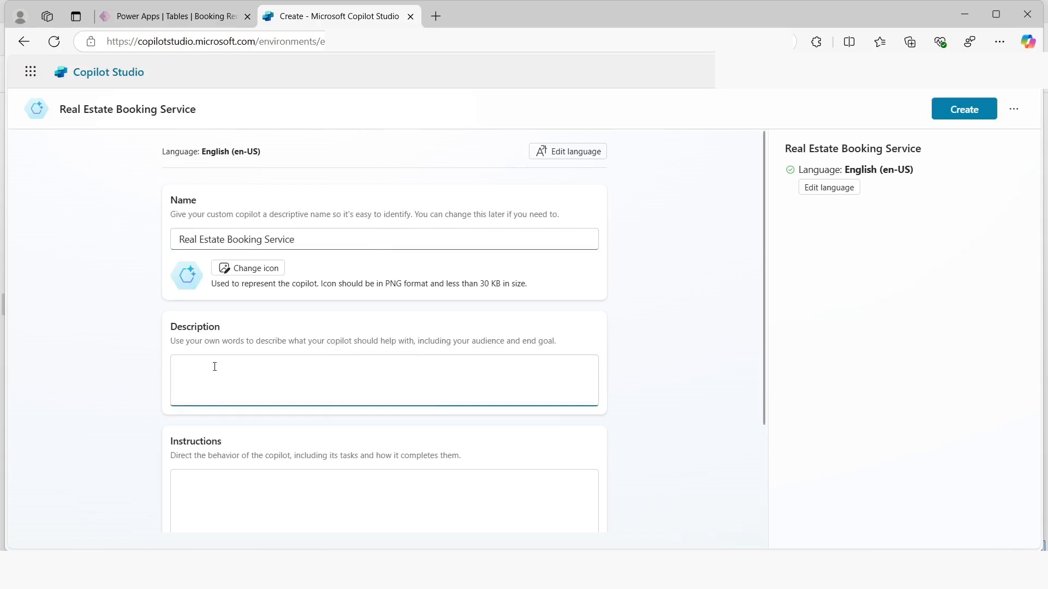
{"action": "type", "text": "Create booking for real estate"}
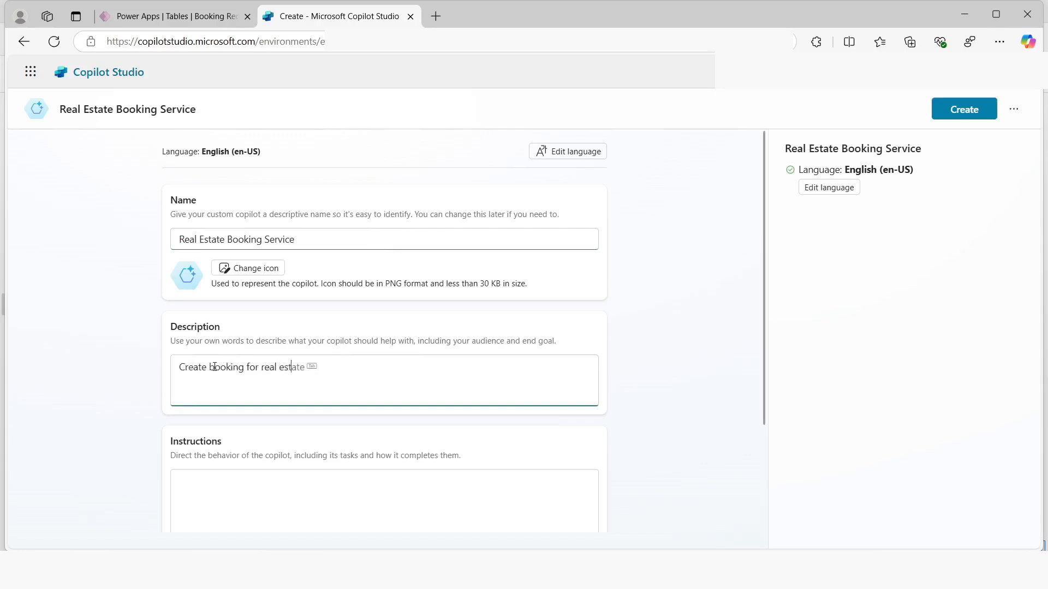
{"action": "type", "text": " properties"}
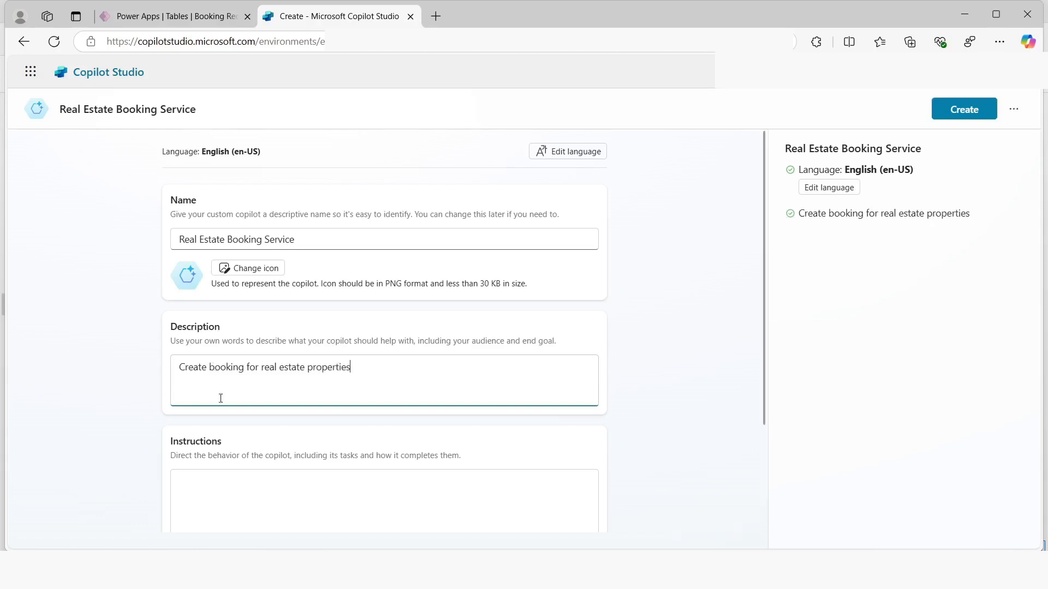
Enter the copilot instructions "Create a copilot for topics relating to creating booking for real estate properties"
{"action": "left_click", "coordinate": [229, 490]}
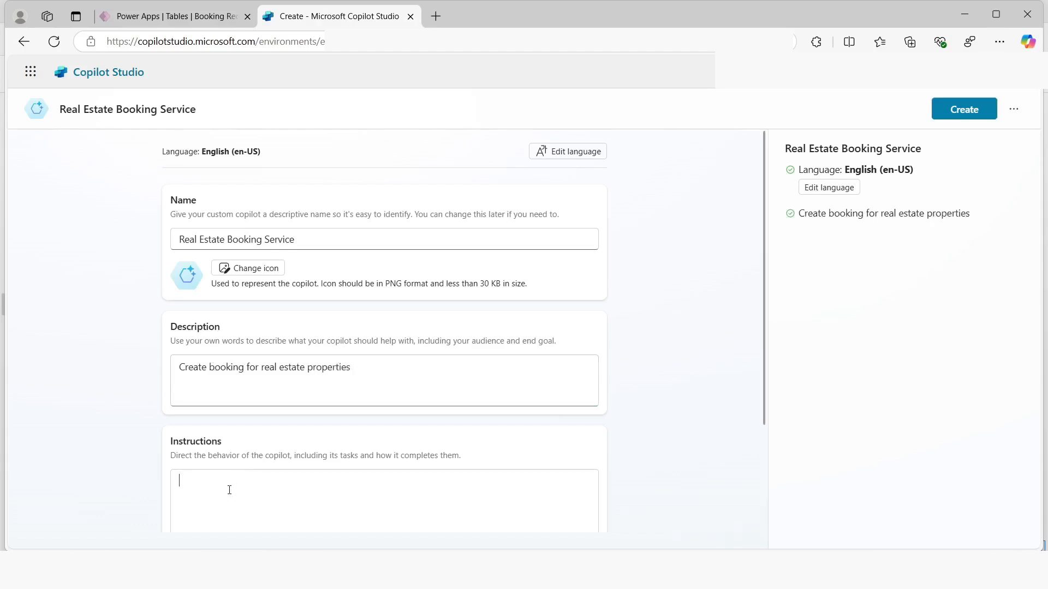
{"action": "type", "text": "Create a copilot for topic"}
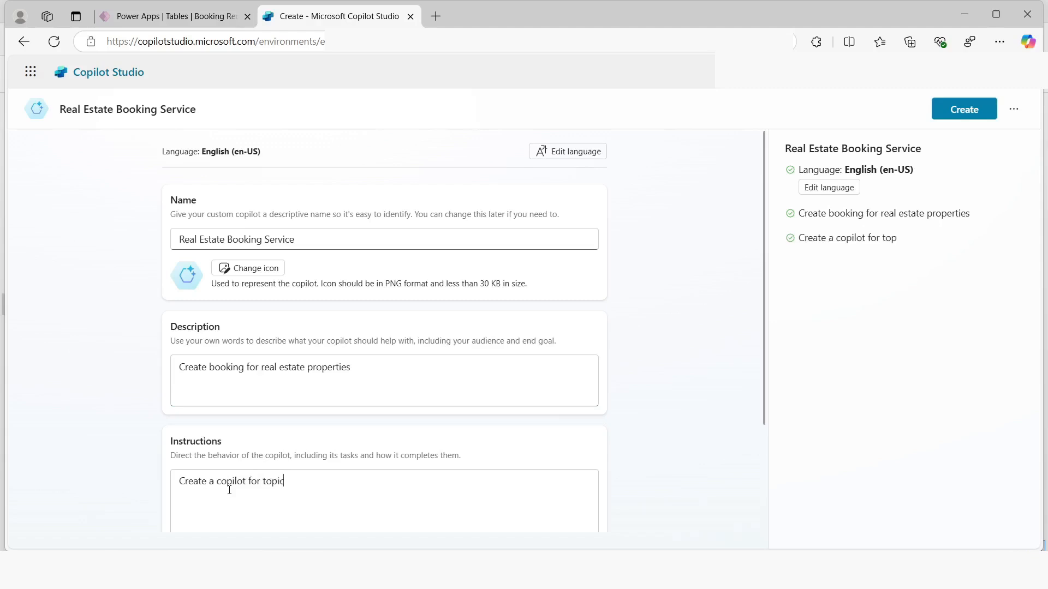
{"action": "type", "text": "s relating to creating"}
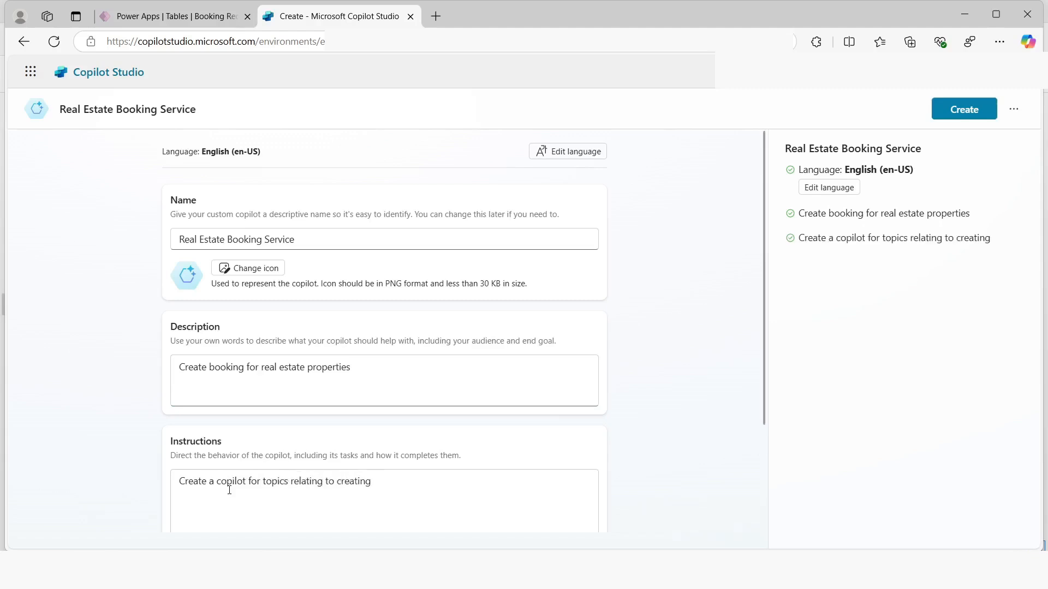
{"action": "type", "text": " booking for real estate properties"}
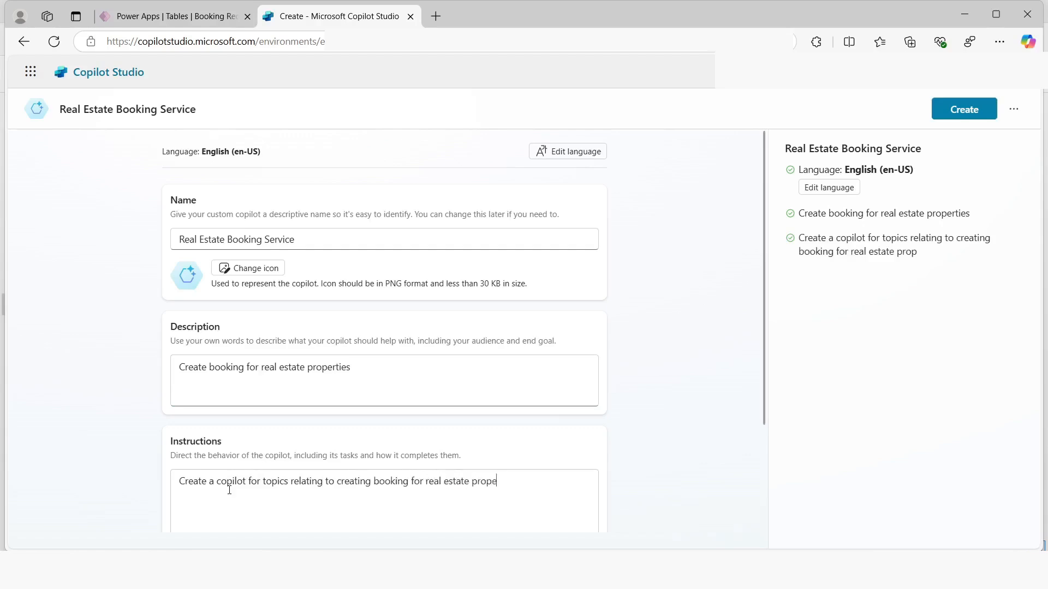
Assign the copilot to the Bookings solution in the advanced settings, save them and create the copilot
{"action": "scroll", "coordinate": [140, 402], "scroll_direction": "down", "scroll_amount": 3}
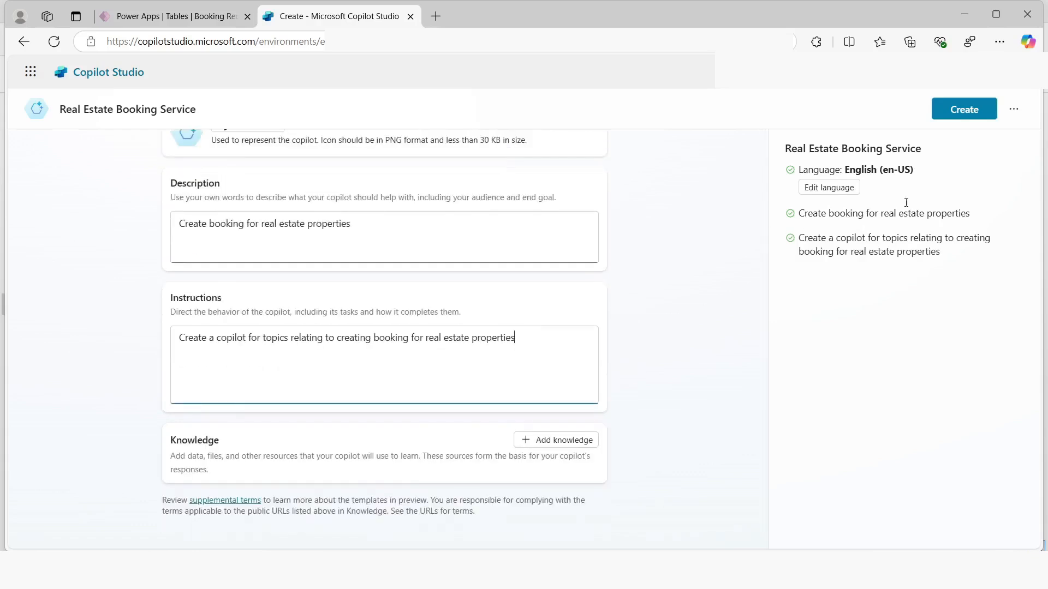
{"action": "left_click", "coordinate": [1014, 110]}
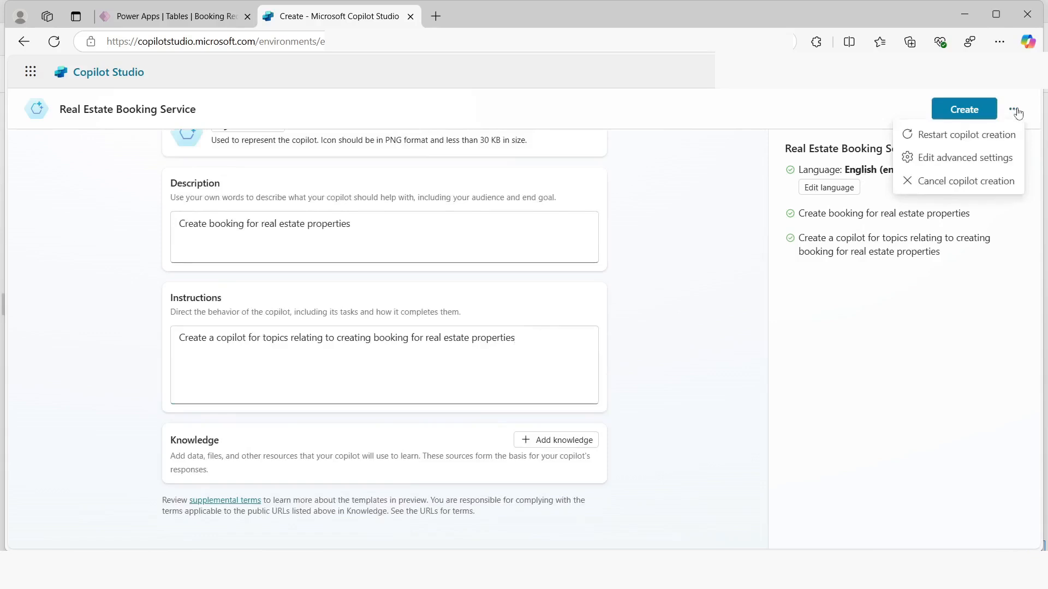
{"action": "left_click", "coordinate": [935, 163]}
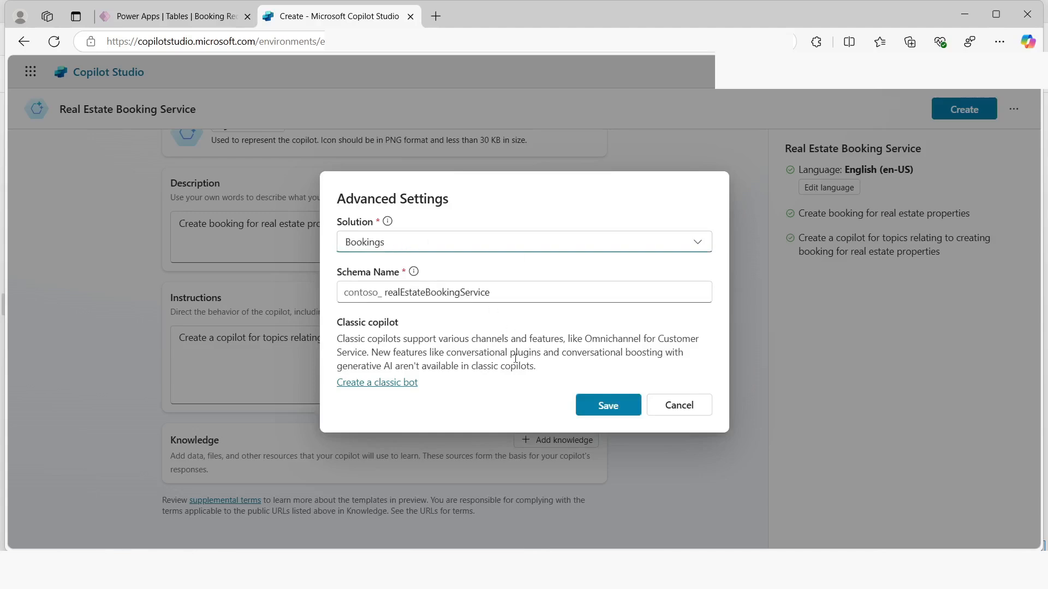
{"action": "left_click", "coordinate": [599, 411]}
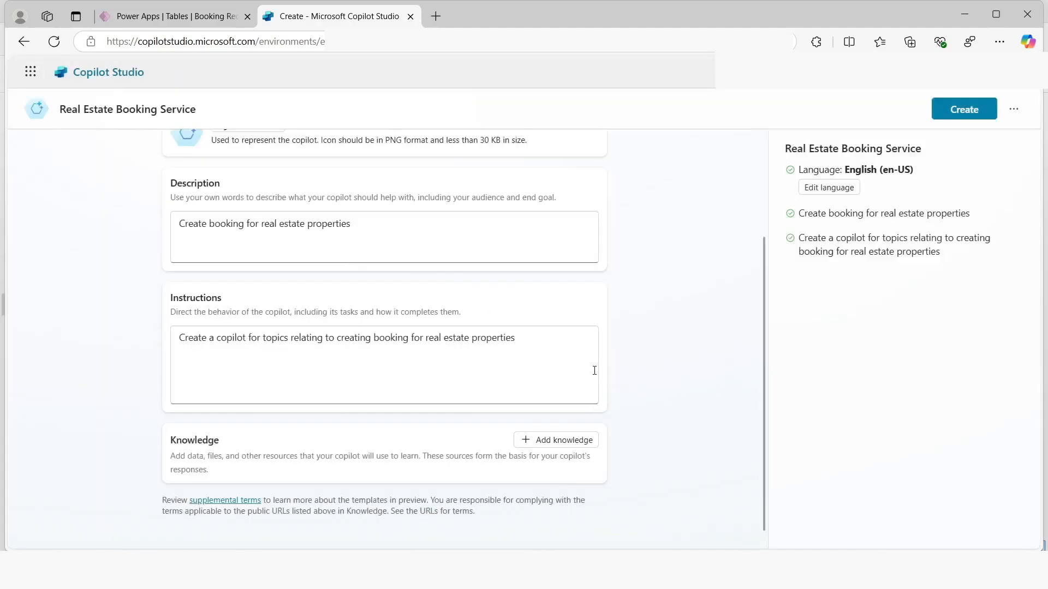
{"action": "left_click", "coordinate": [962, 110]}
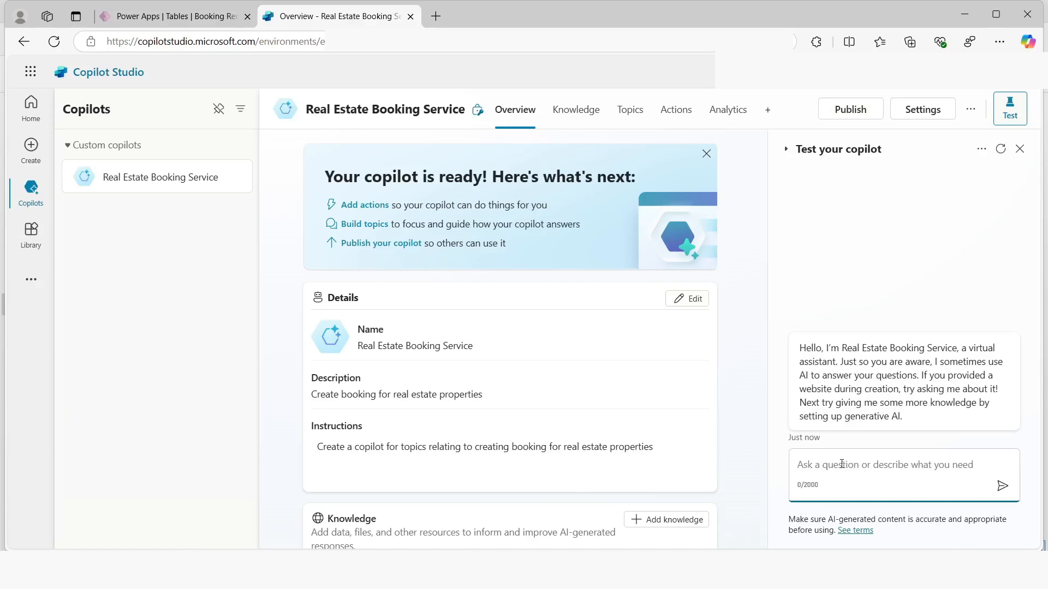
Test the copilot by asking "How do i make a booking?" and read through its whole answer
{"action": "type", "text": "How"}
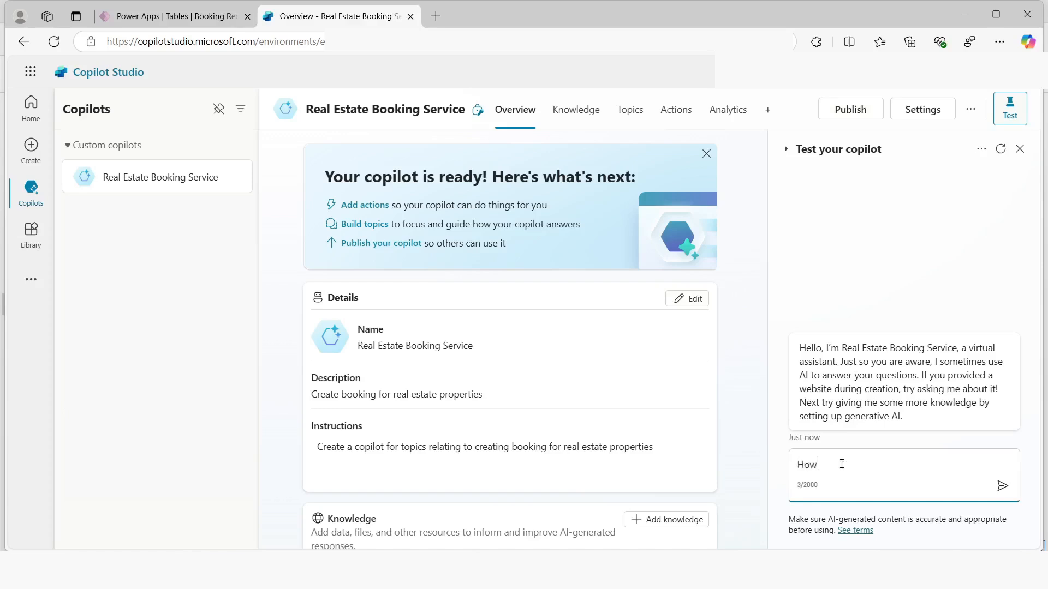
{"action": "type", "text": " do i make a booking?"}
{"action": "key", "text": "Return"}
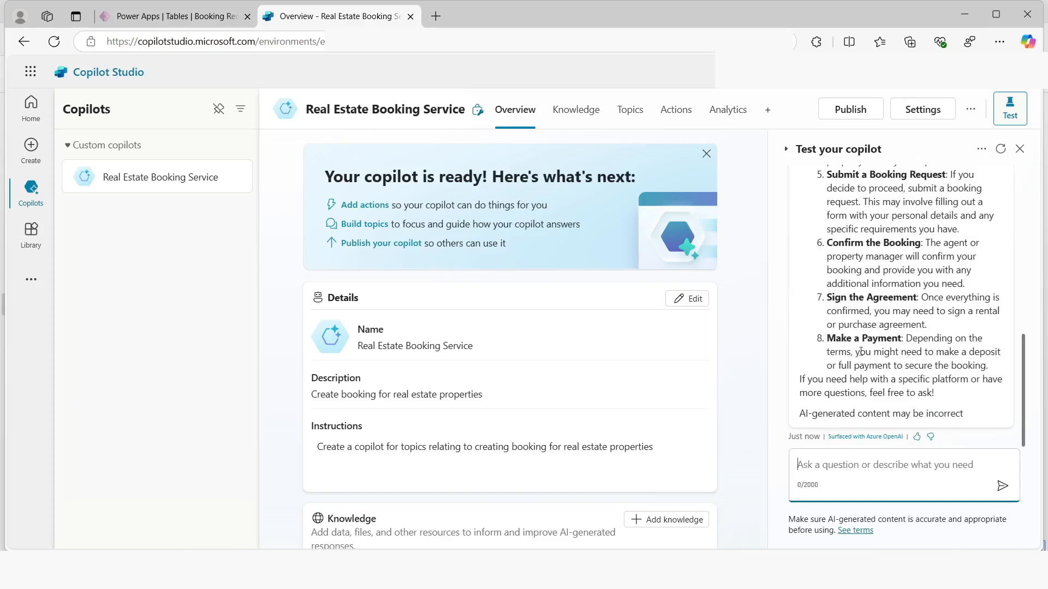
{"action": "scroll", "coordinate": [857, 339], "scroll_direction": "up", "scroll_amount": 4}
{"action": "scroll", "coordinate": [858, 338], "scroll_direction": "up", "scroll_amount": 3}
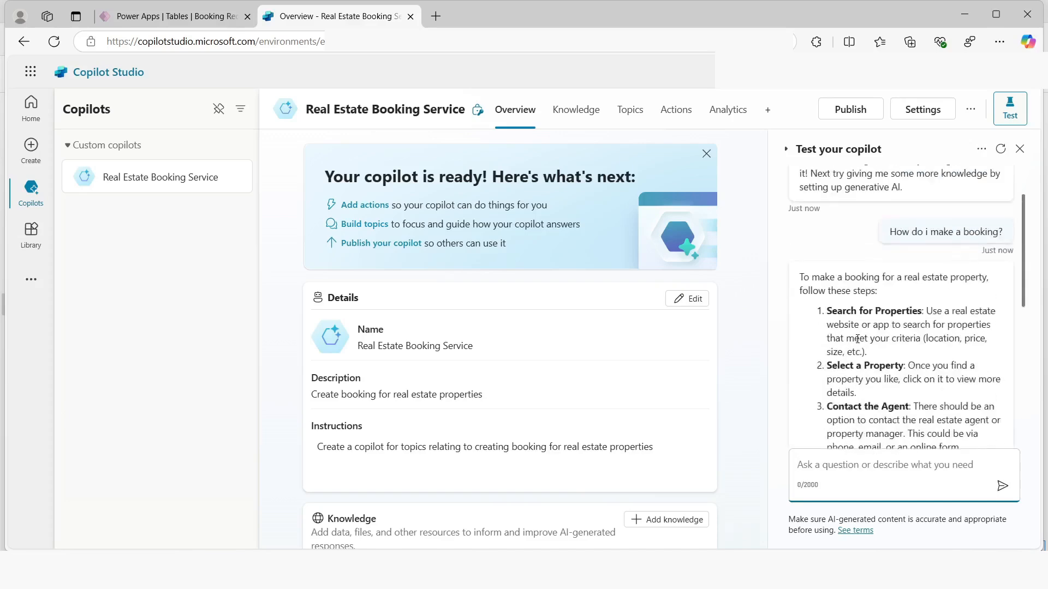
{"action": "scroll", "coordinate": [857, 339], "scroll_direction": "down", "scroll_amount": 4}
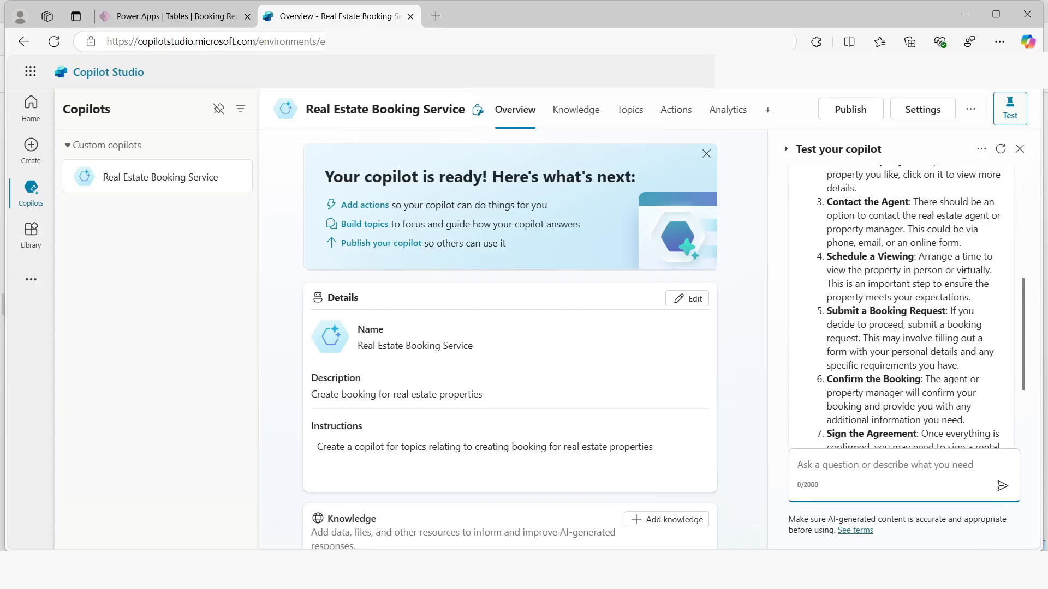
Set the copilot's security authentication to No authentication, save the configuration and return to the Real Estate Booking Service overview
{"action": "left_click", "coordinate": [920, 117]}
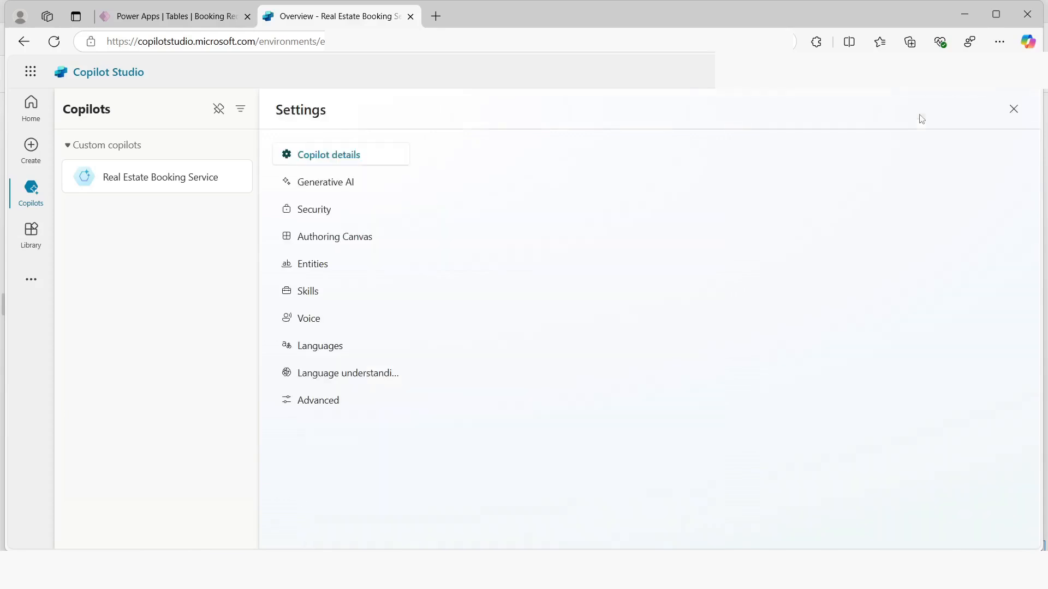
{"action": "left_click", "coordinate": [305, 210]}
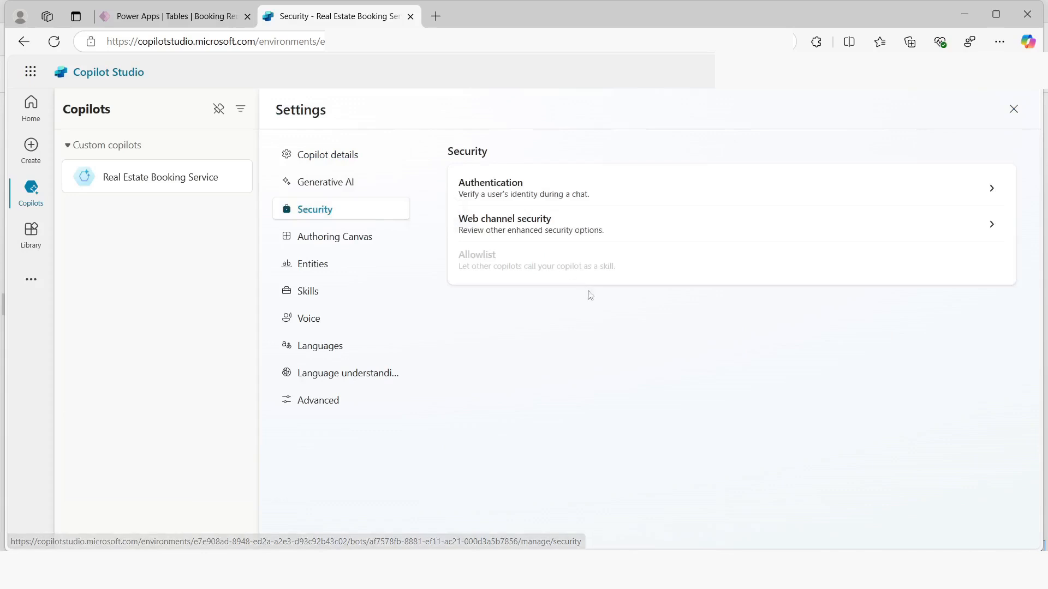
{"action": "left_click", "coordinate": [992, 188]}
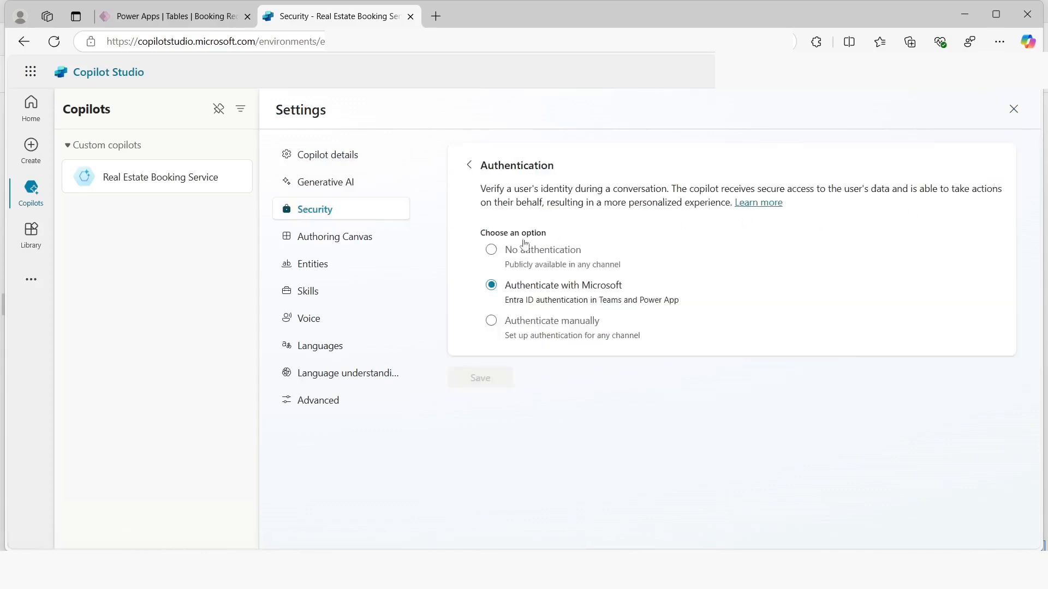
{"action": "left_click", "coordinate": [492, 250]}
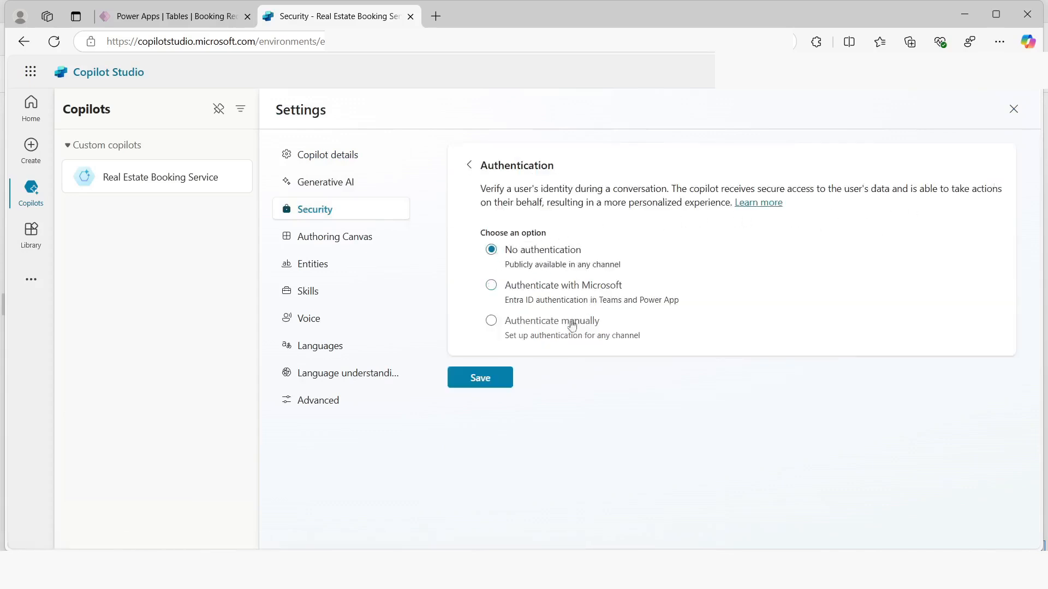
{"action": "left_click", "coordinate": [508, 384]}
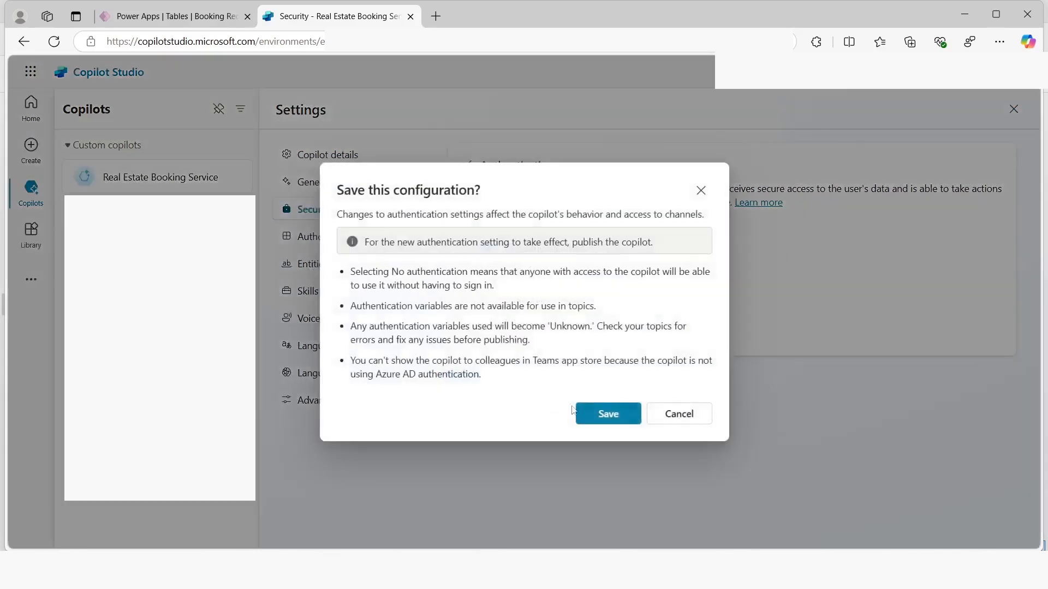
{"action": "left_click", "coordinate": [608, 416]}
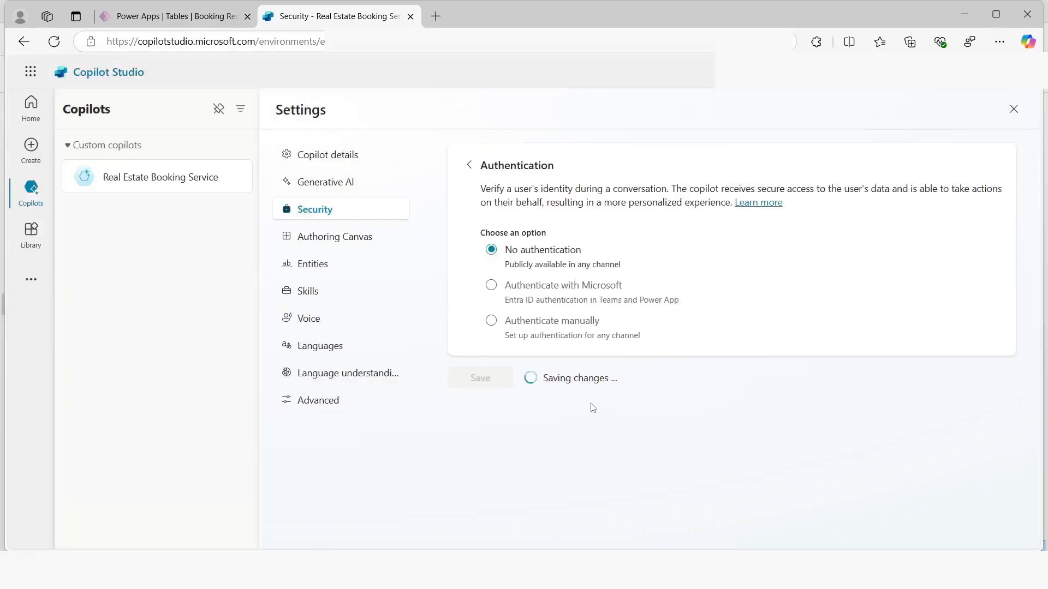
{"action": "left_click", "coordinate": [144, 178]}
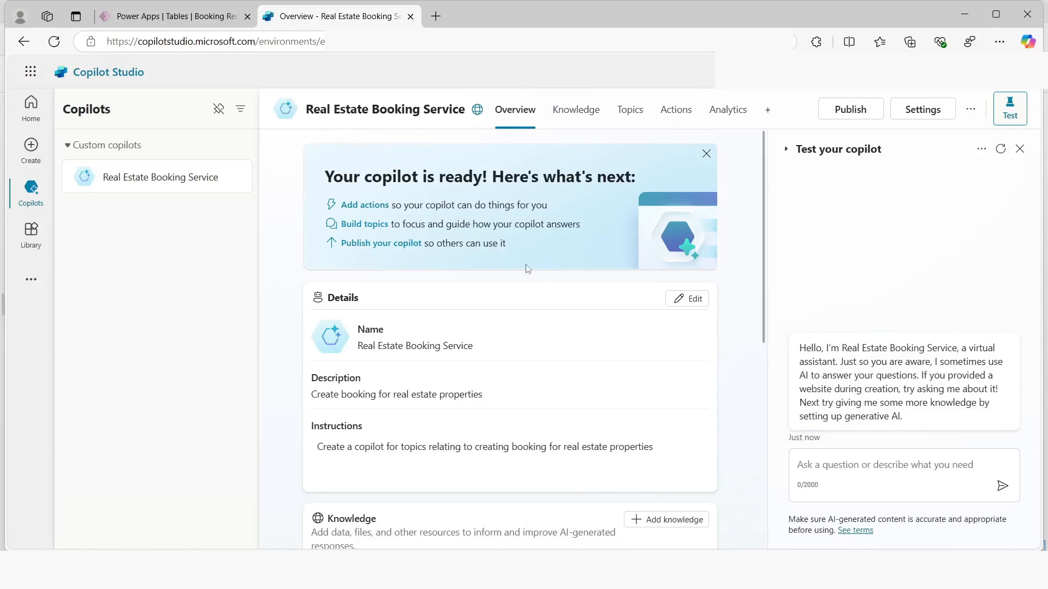
In the copilot's custom topics, turn the Start Over topic off and back on
{"action": "left_click", "coordinate": [627, 118]}
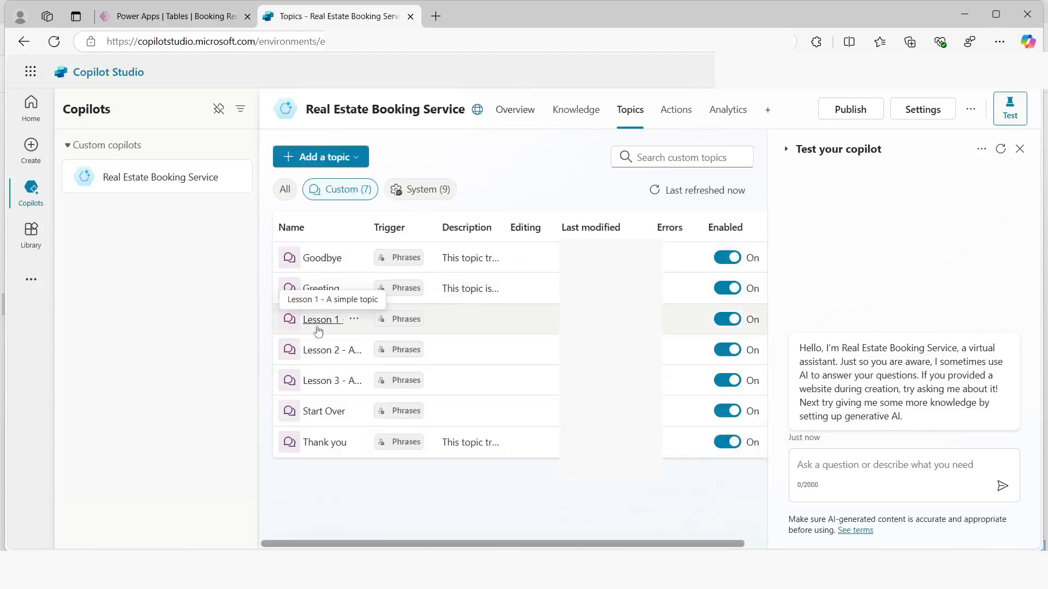
{"action": "left_click", "coordinate": [355, 321]}
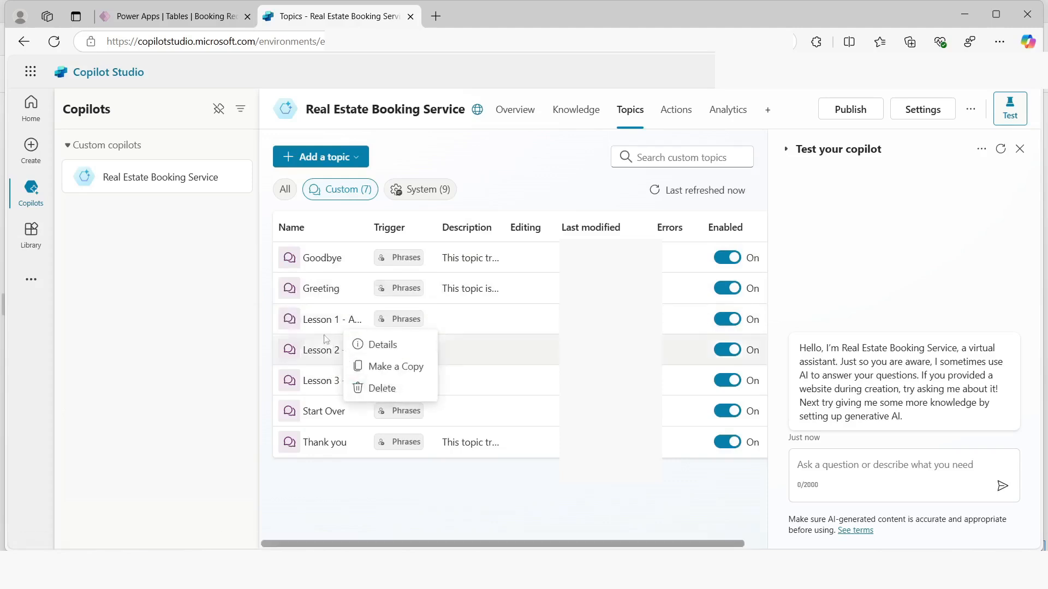
{"action": "left_click", "coordinate": [498, 192]}
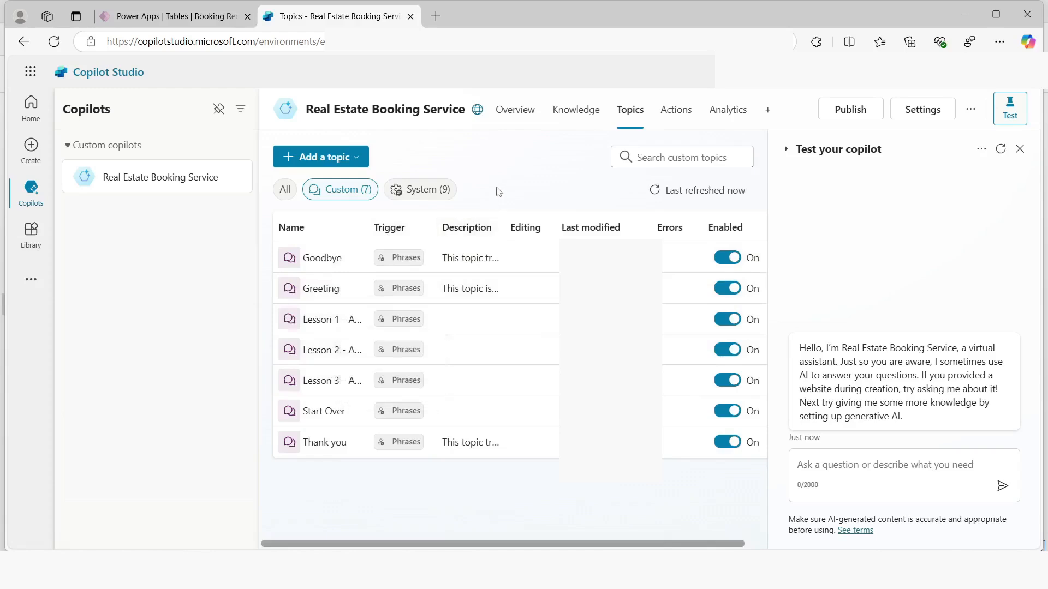
{"action": "left_click", "coordinate": [726, 412]}
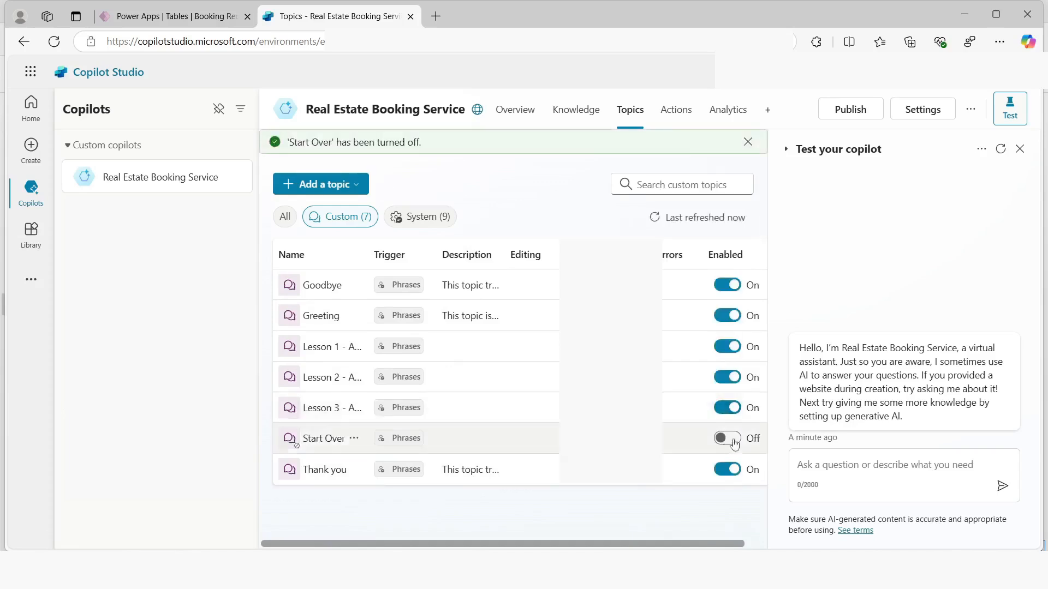
{"action": "left_click", "coordinate": [729, 439]}
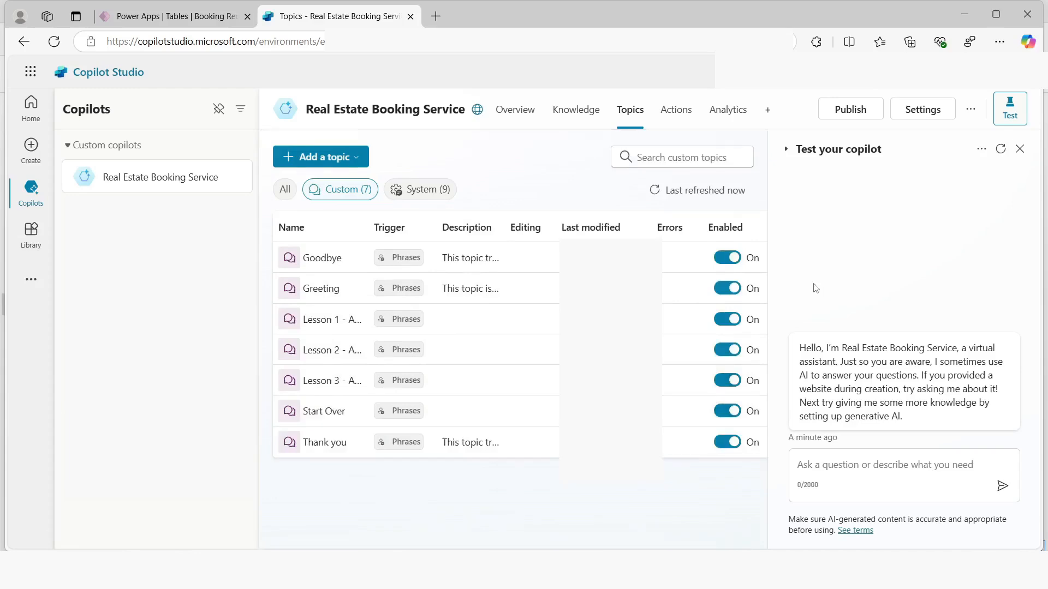
Go from the copilot's demo website option to its channels and open the Demo website channel configuration
{"action": "left_click", "coordinate": [970, 113]}
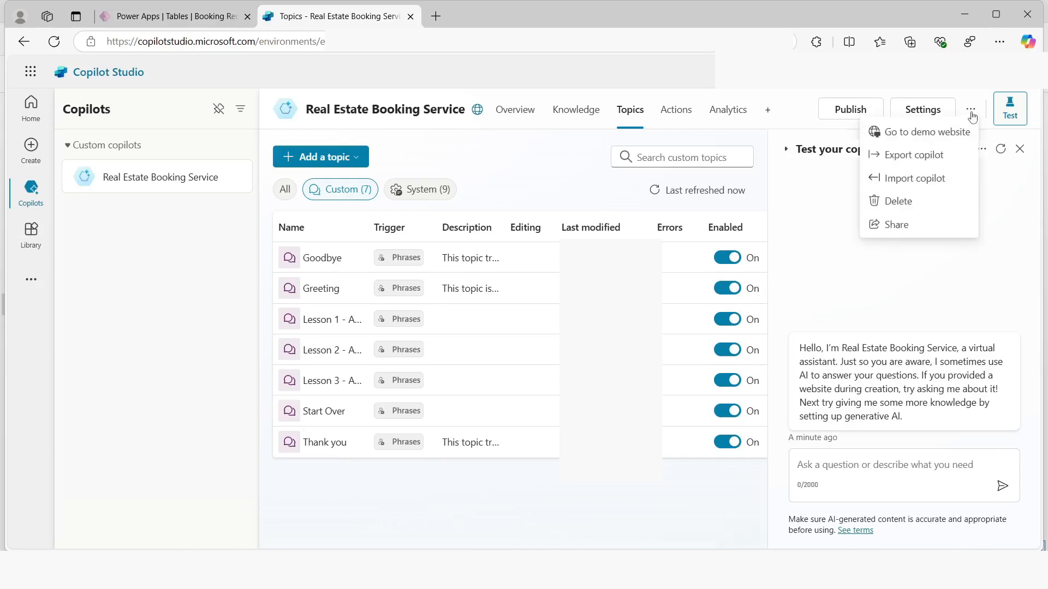
{"action": "left_click", "coordinate": [901, 136]}
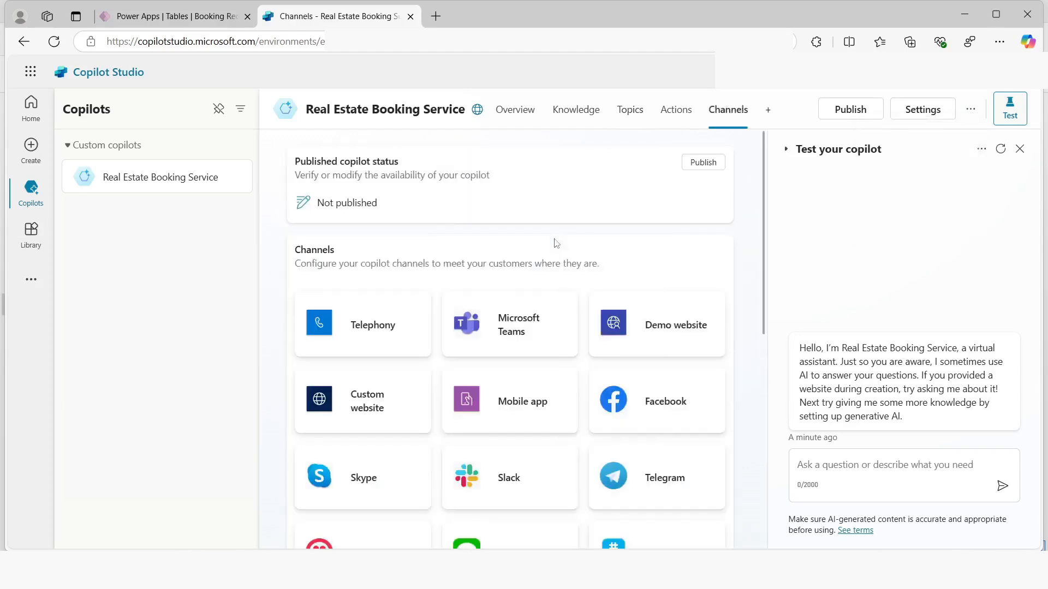
{"action": "scroll", "coordinate": [392, 245], "scroll_direction": "down", "scroll_amount": 4}
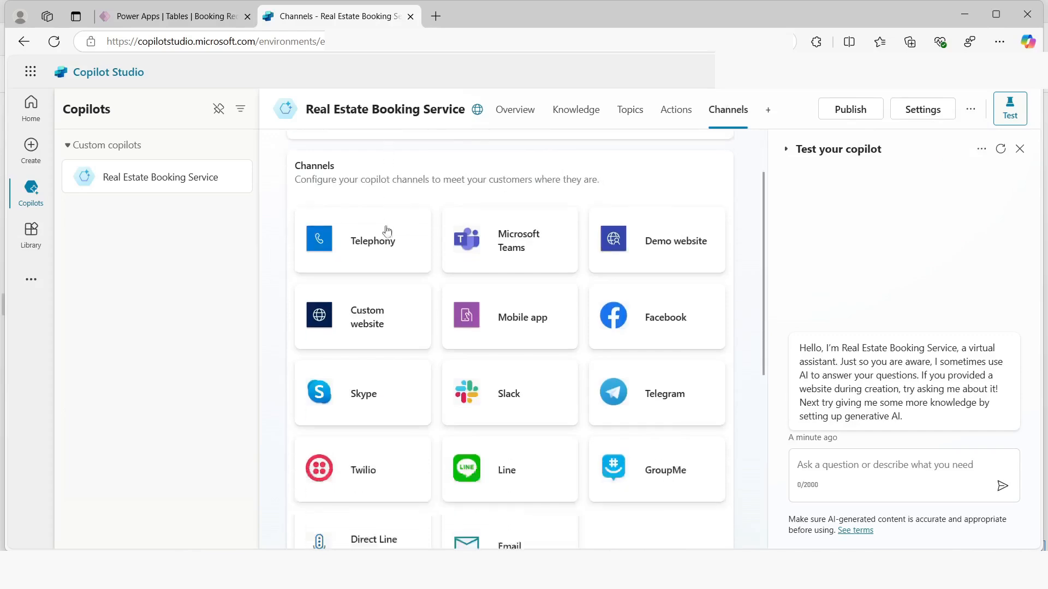
{"action": "scroll", "coordinate": [656, 334], "scroll_direction": "up", "scroll_amount": 4}
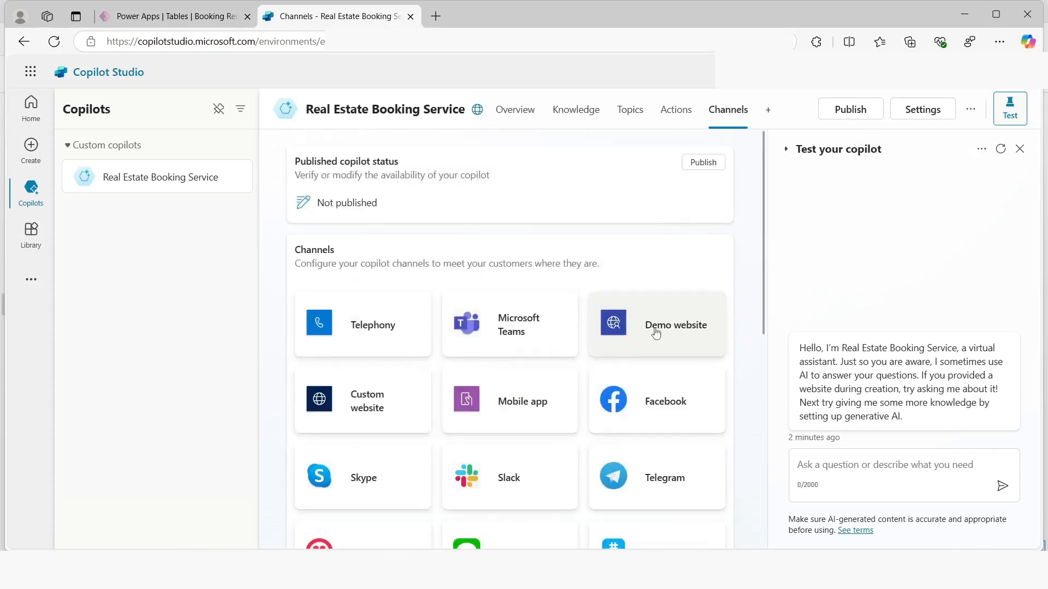
{"action": "left_click", "coordinate": [656, 327]}
Set the demo website's welcome message to "What information is needed to book a viewing for a real estate property?", save it and close the configuration
{"action": "left_click", "coordinate": [653, 214]}
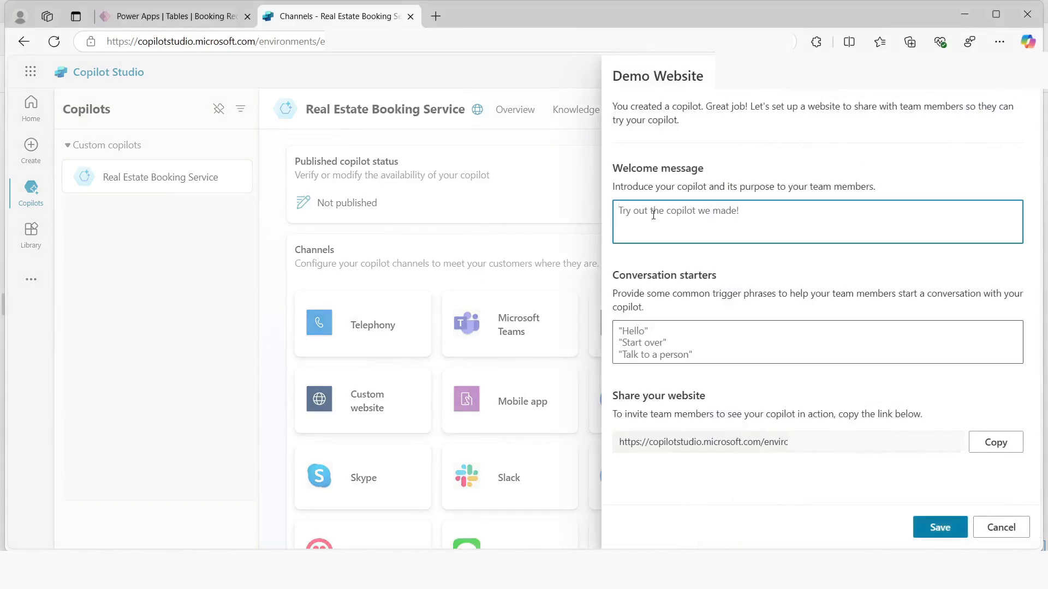
{"action": "type", "text": "What information is needed to book a v"}
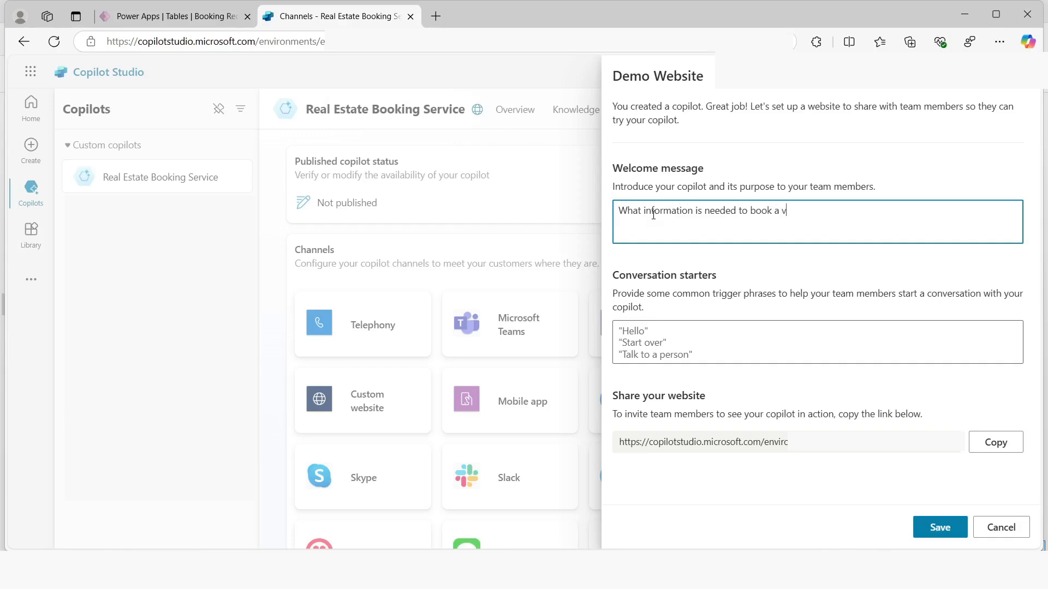
{"action": "type", "text": "iewing for a real esra"}
{"action": "key", "text": "BackSpace"}
{"action": "type", "text": "tate proper"}
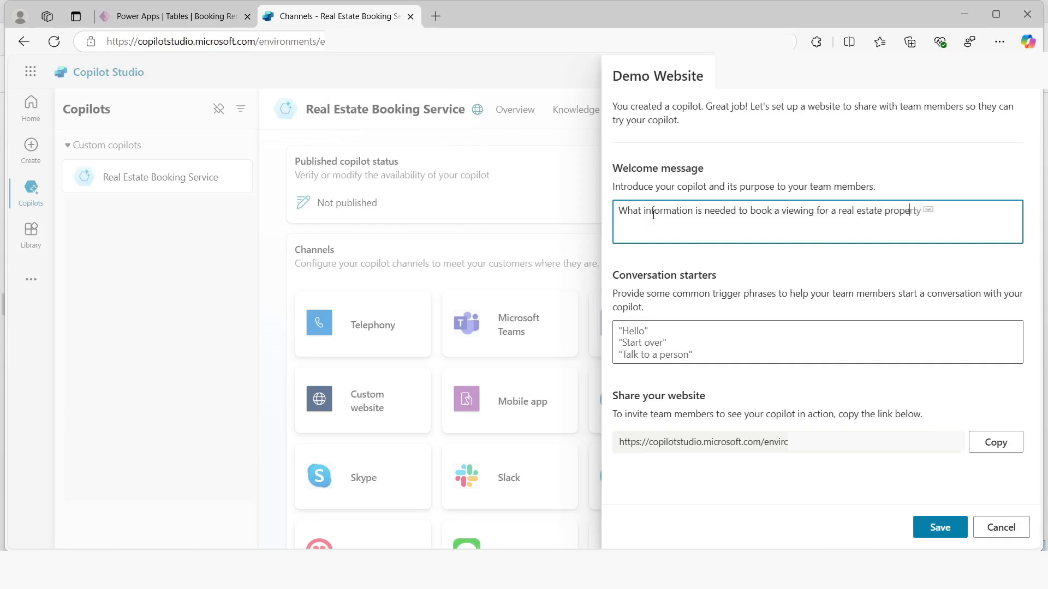
{"action": "type", "text": "ty"}
{"action": "left_click", "coordinate": [939, 526]}
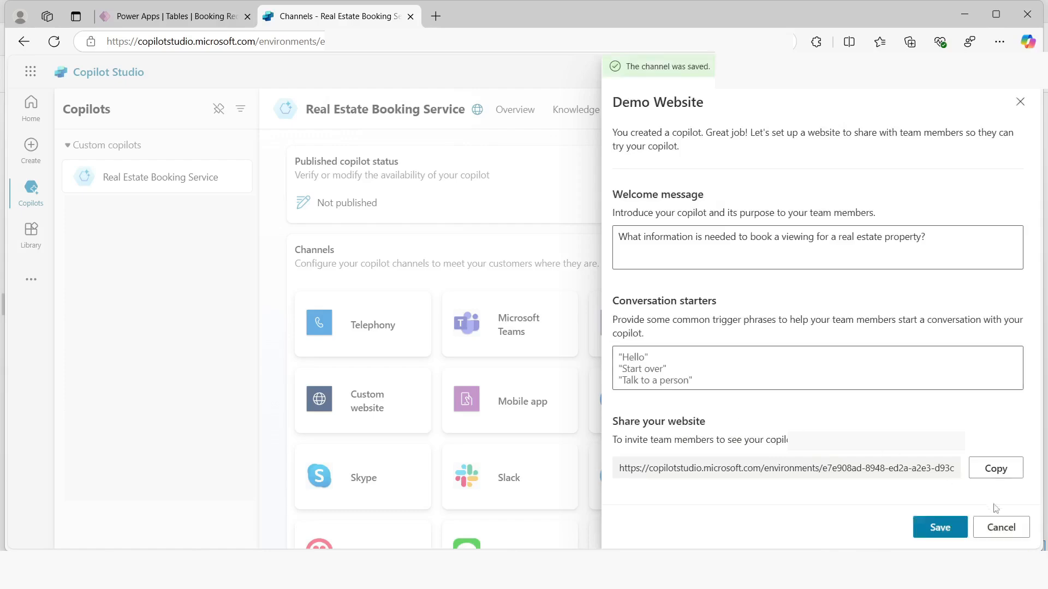
{"action": "left_click", "coordinate": [998, 526]}
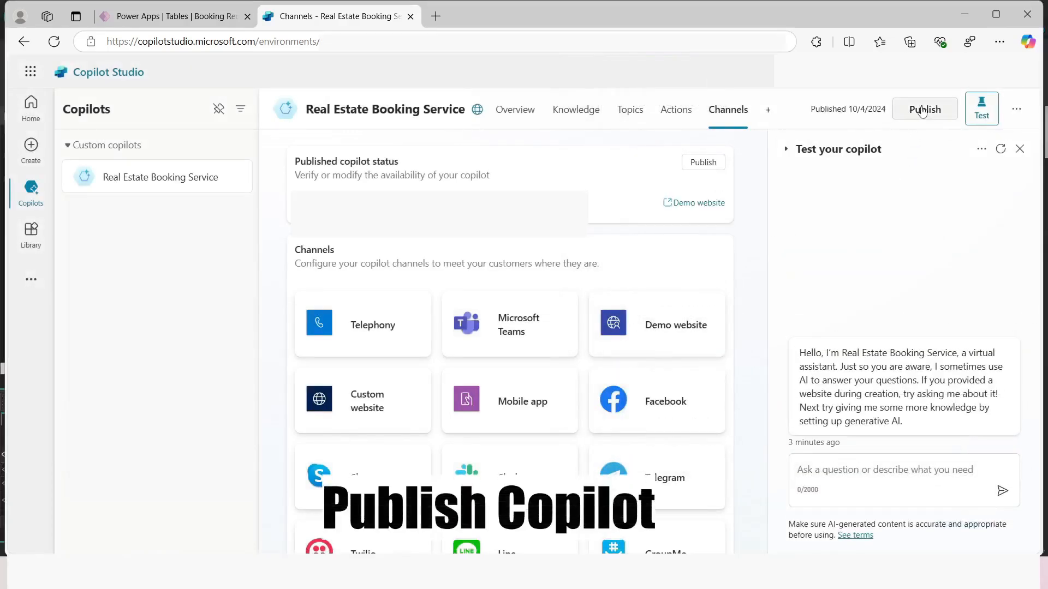
Publish the Real Estate Booking Service copilot to its connected channels and dismiss the publishing dialog
{"action": "left_click", "coordinate": [922, 111]}
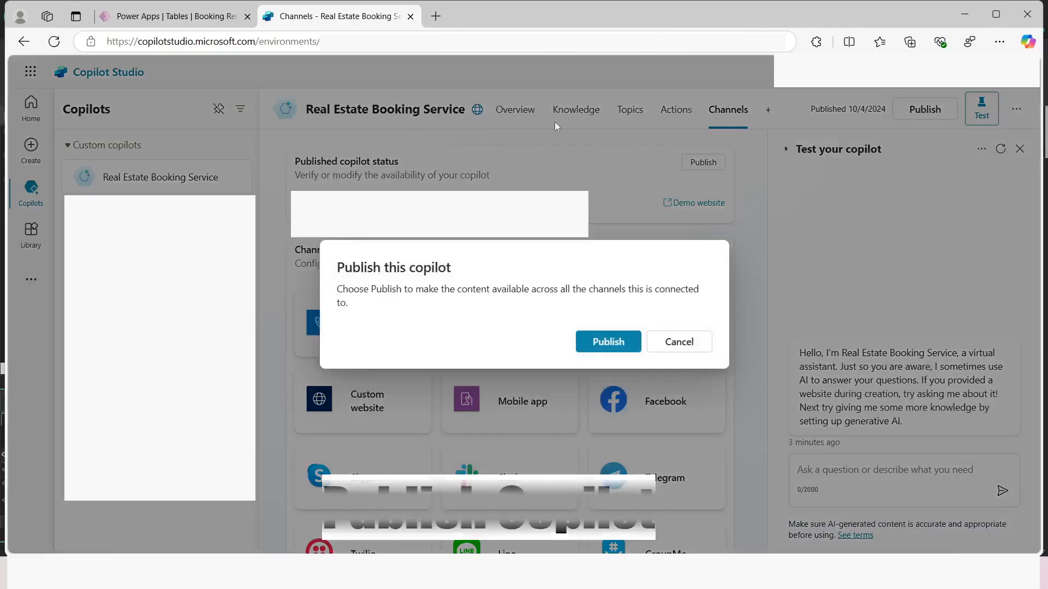
{"action": "left_click", "coordinate": [595, 342]}
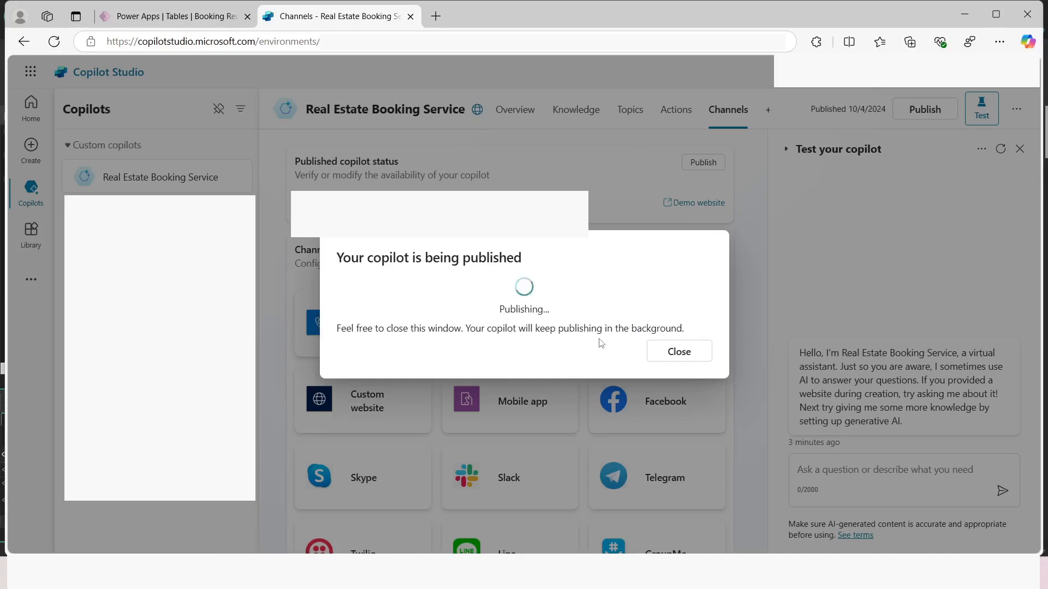
{"action": "left_click", "coordinate": [671, 354]}
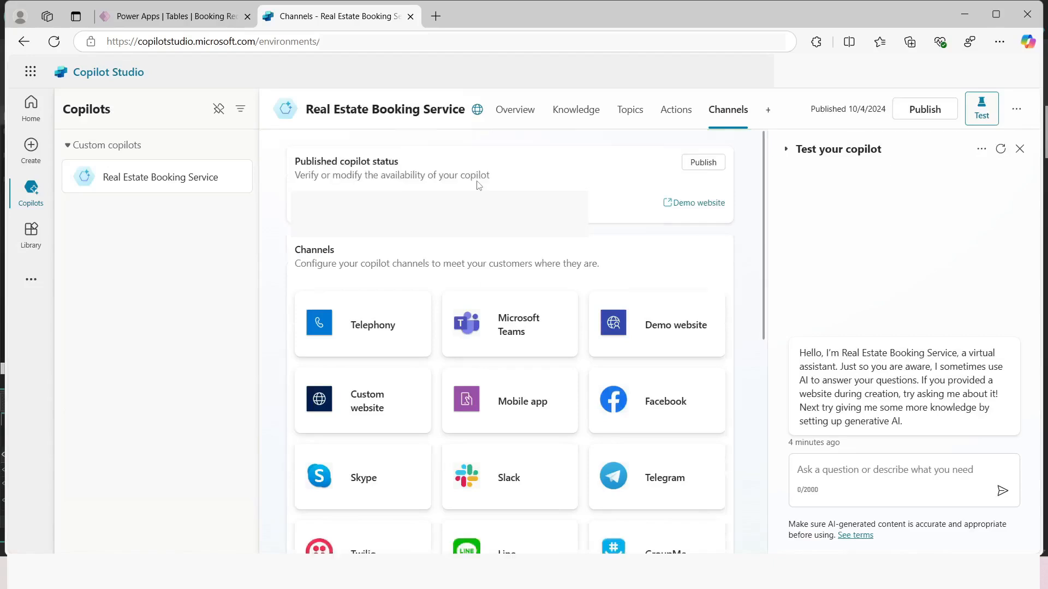
Open the copilot's demo website, ask "How do i make property booking?" in the chat and read the answer
{"action": "left_click", "coordinate": [1015, 110]}
{"action": "left_click", "coordinate": [887, 166]}
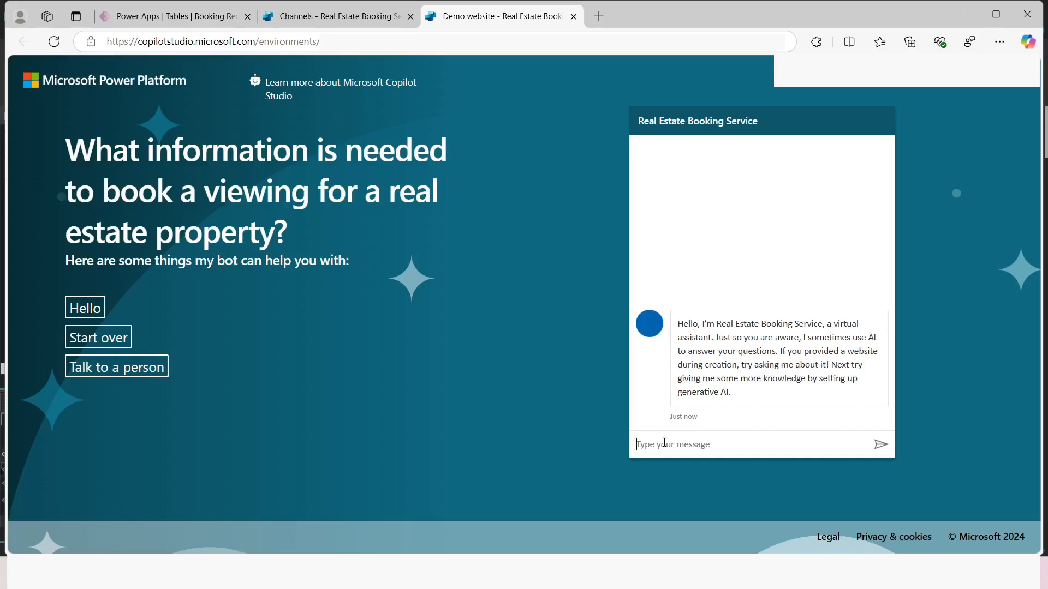
{"action": "type", "text": "How do i make property booking?"}
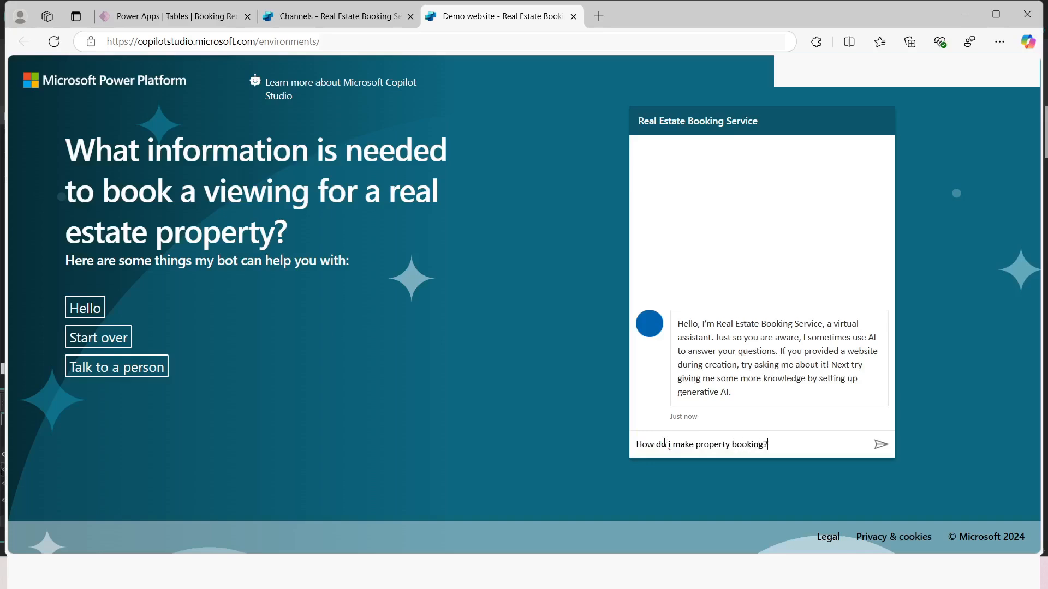
{"action": "key", "text": "Return"}
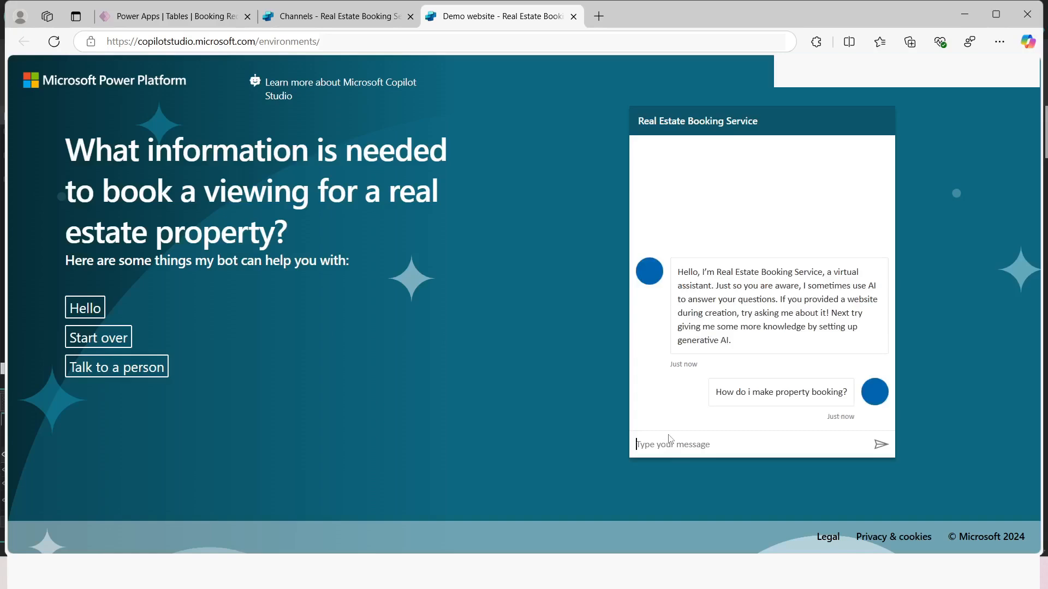
{"action": "scroll", "coordinate": [735, 316], "scroll_direction": "up", "scroll_amount": 6}
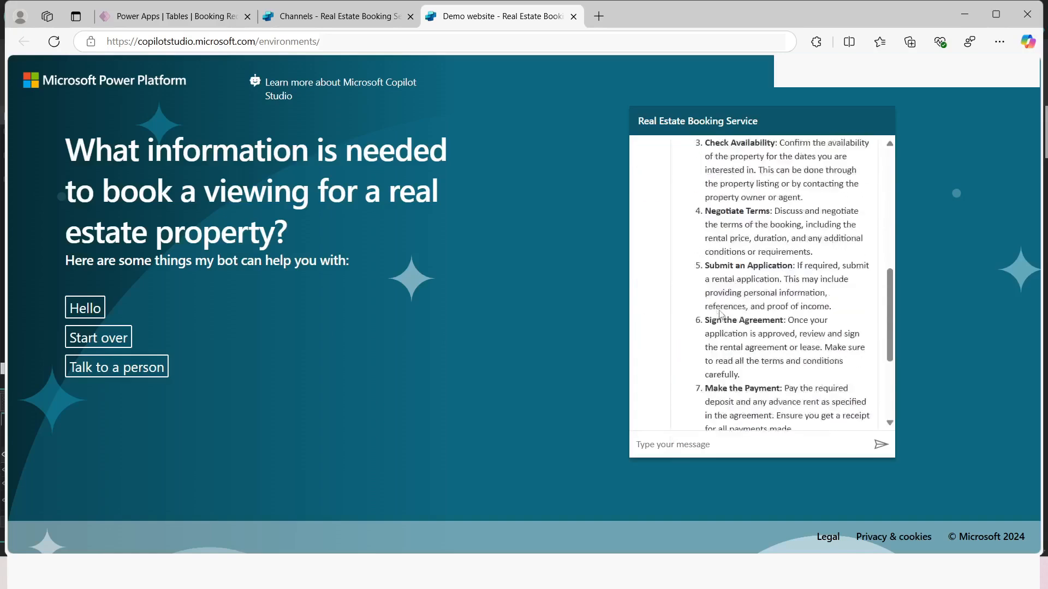
{"action": "scroll", "coordinate": [701, 328], "scroll_direction": "up", "scroll_amount": 1}
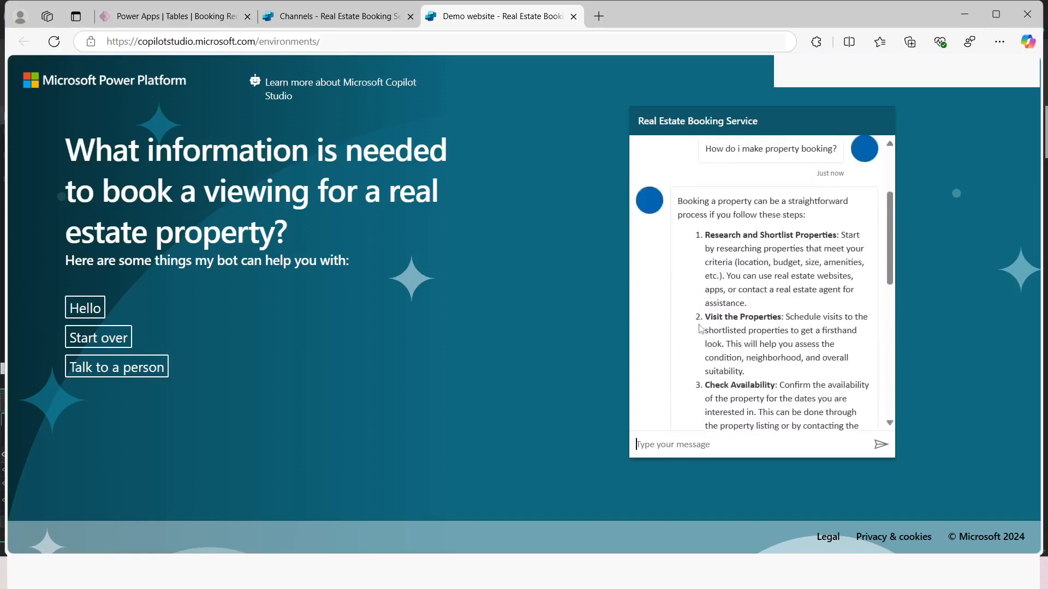
{"action": "scroll", "coordinate": [753, 327], "scroll_direction": "down", "scroll_amount": 3}
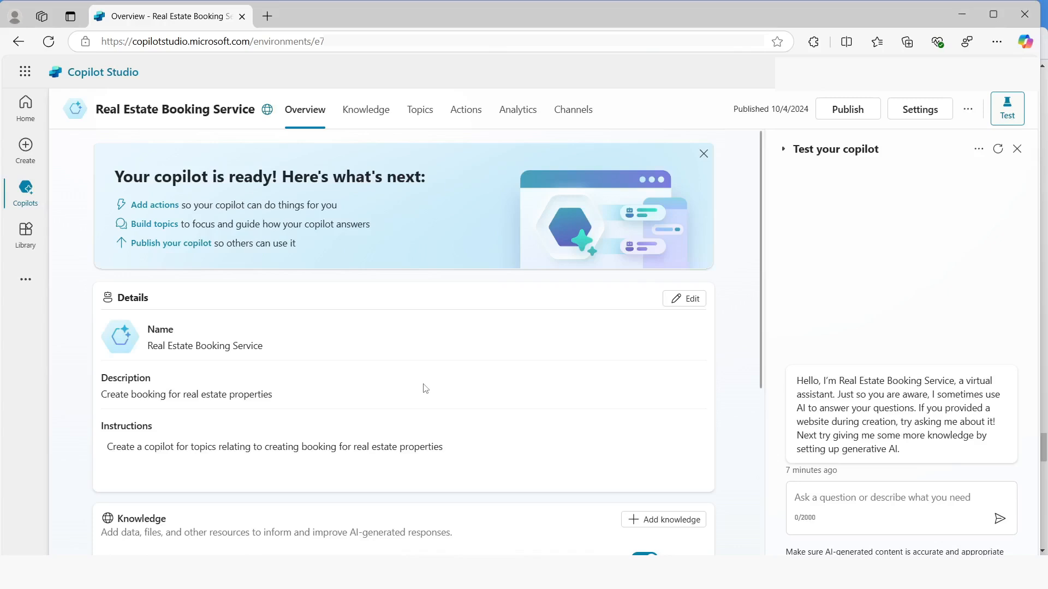
Start adding a new topic to the copilot, created from a description with Copilot
{"action": "left_click", "coordinate": [419, 116]}
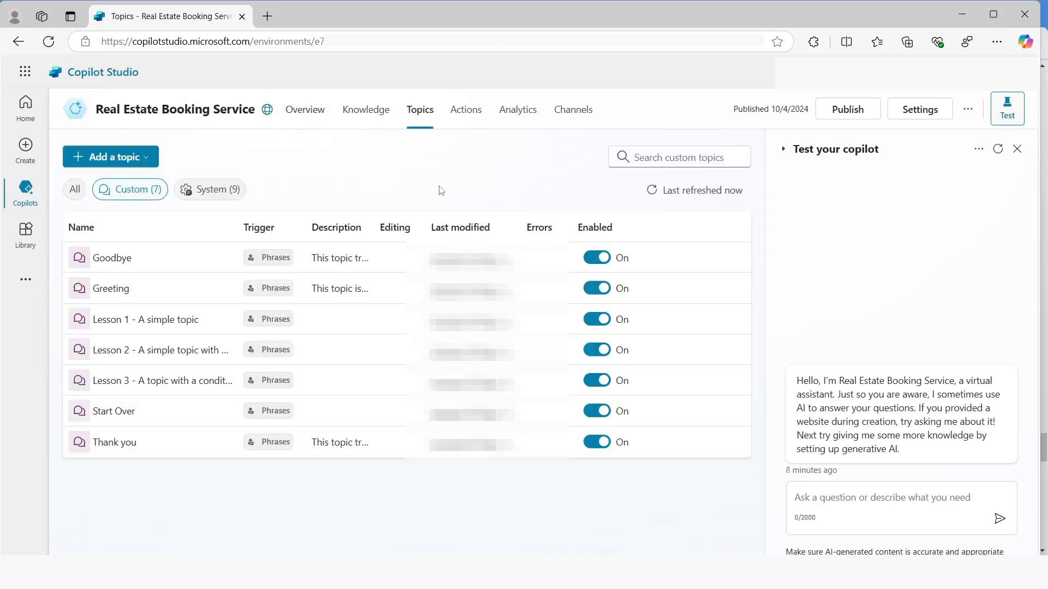
{"action": "left_click", "coordinate": [146, 157]}
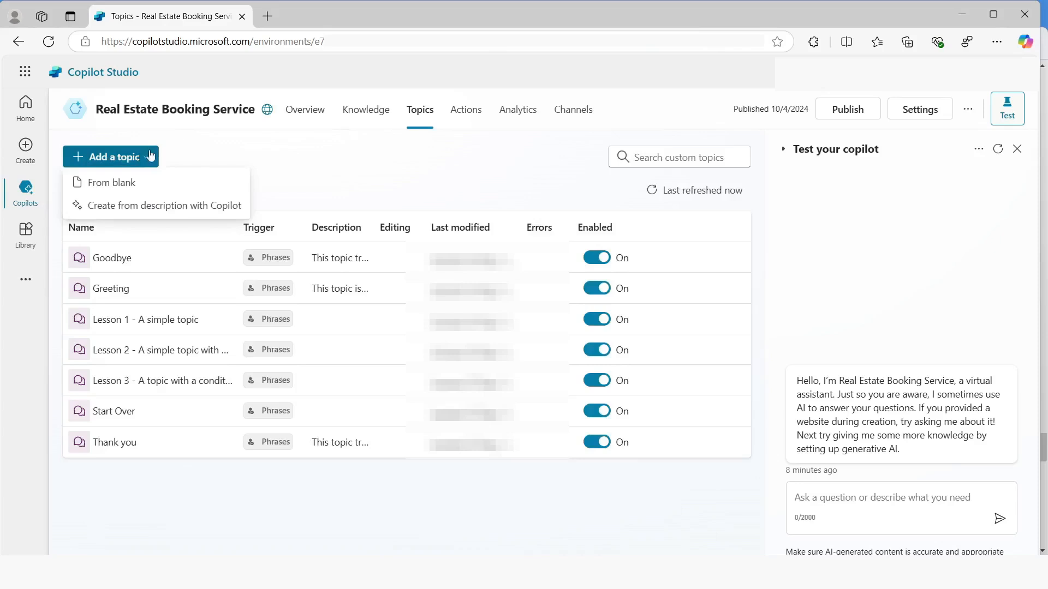
{"action": "left_click", "coordinate": [146, 207]}
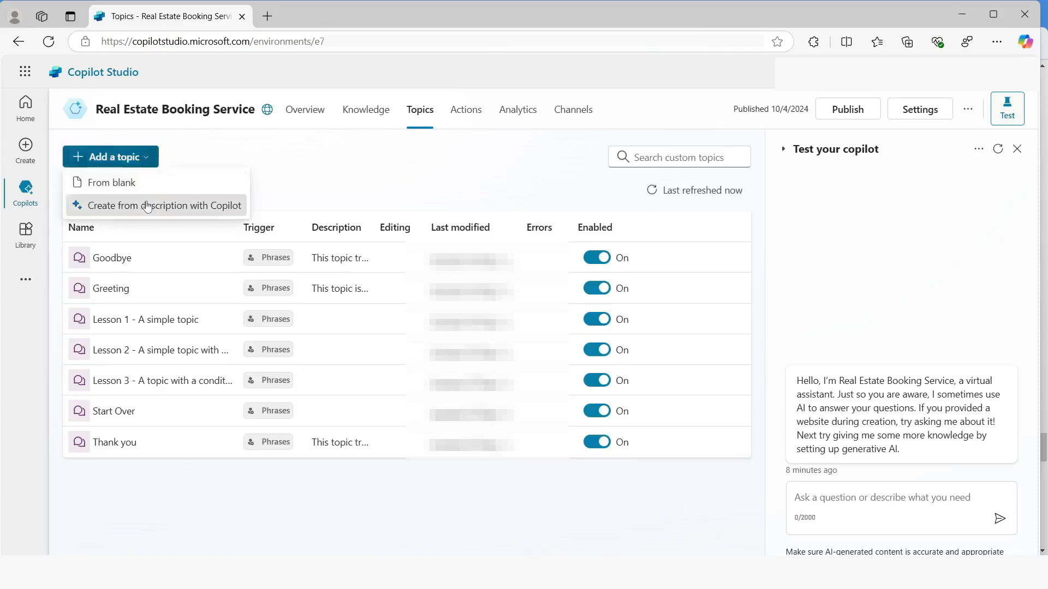
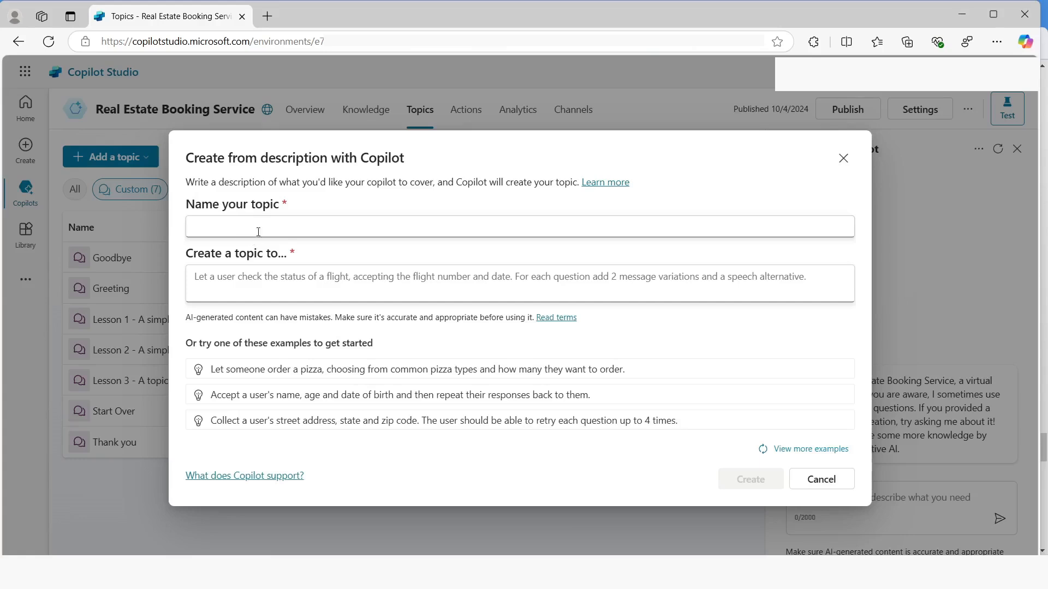
Create the topic "Customer Details" from the description "Ask the customer for their name and email address"
{"action": "left_click", "coordinate": [249, 224]}
{"action": "type", "text": "Custo"}
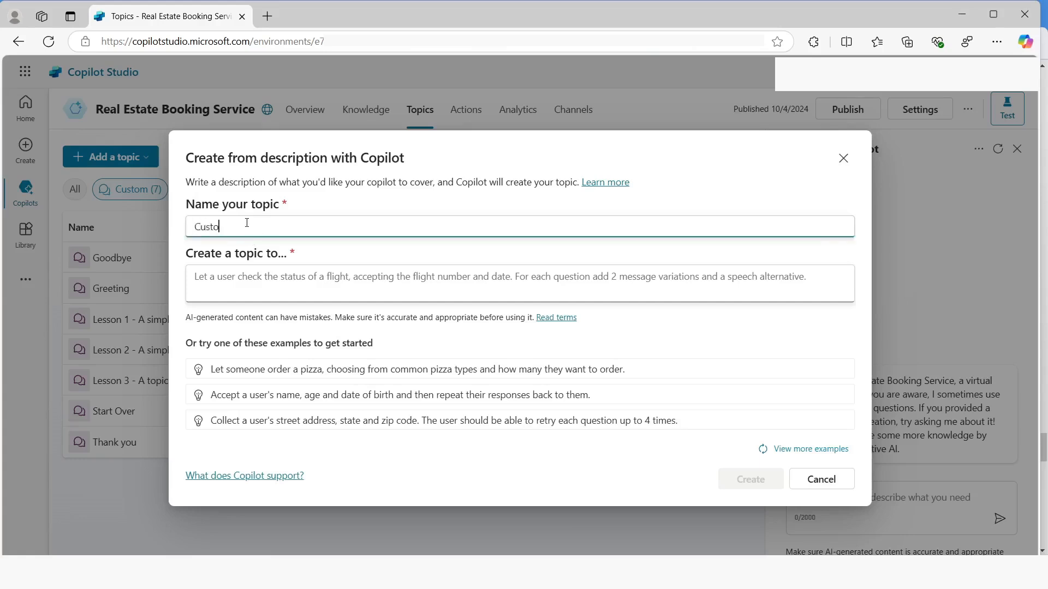
{"action": "type", "text": "mer Details"}
{"action": "left_click", "coordinate": [247, 276]}
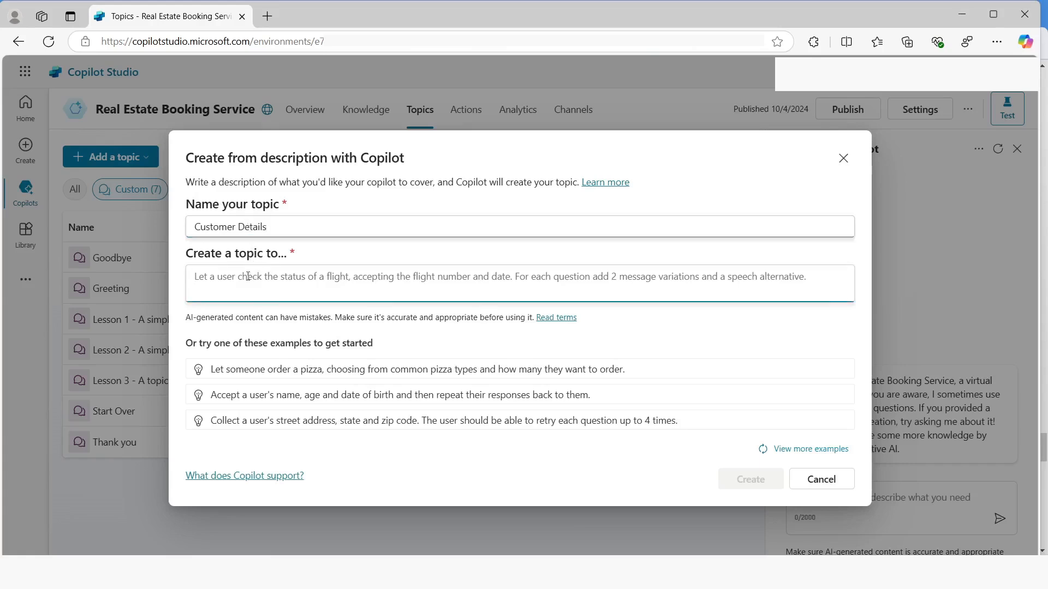
{"action": "type", "text": "As"}
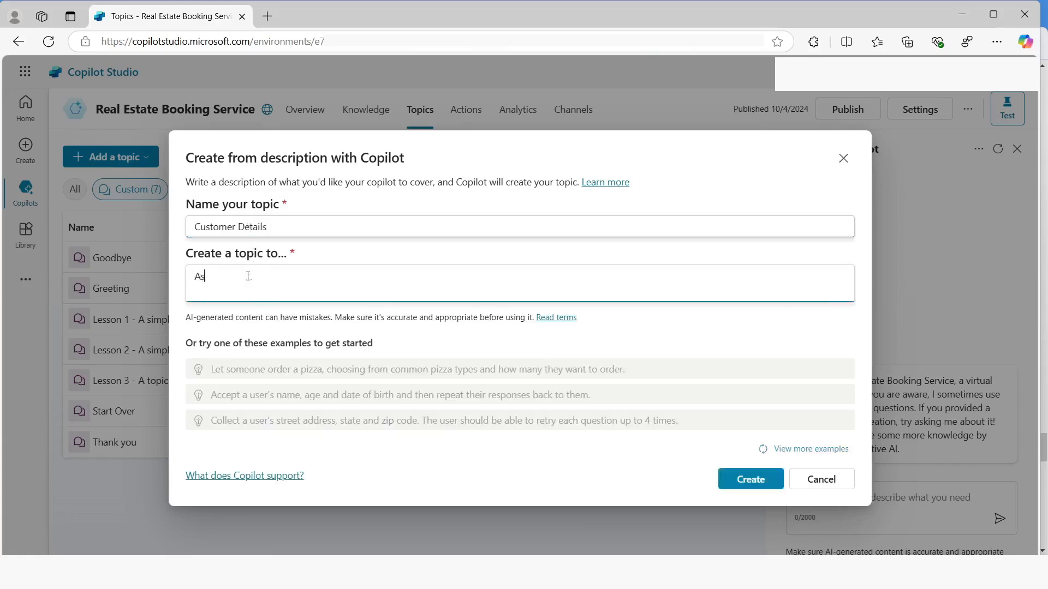
{"action": "type", "text": "k the customer"}
{"action": "type", "text": " t"}
{"action": "type", "text": "for th"}
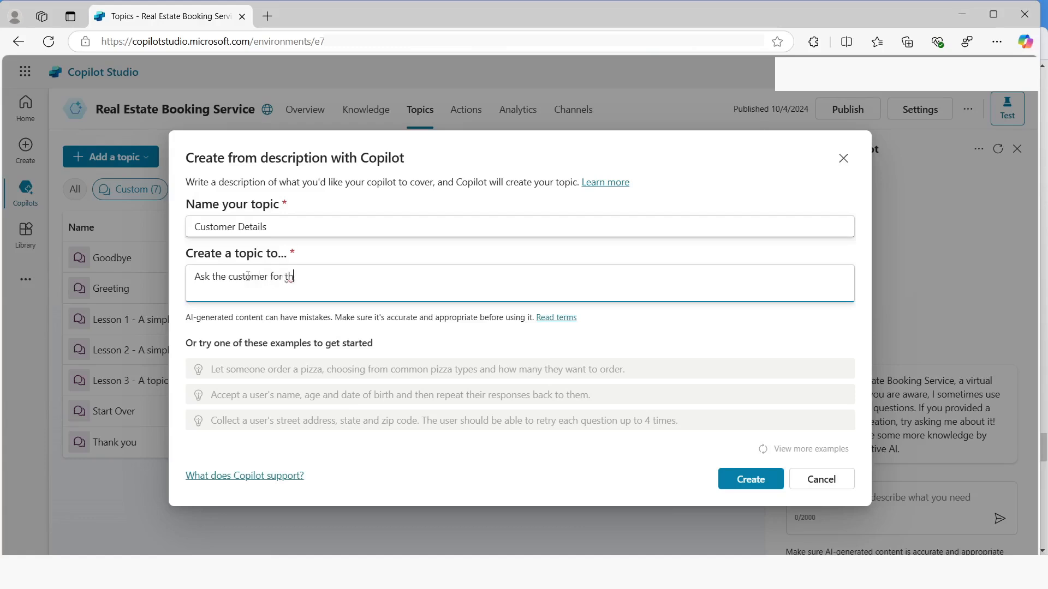
{"action": "type", "text": "eir name and email"}
{"action": "key", "text": "Tab"}
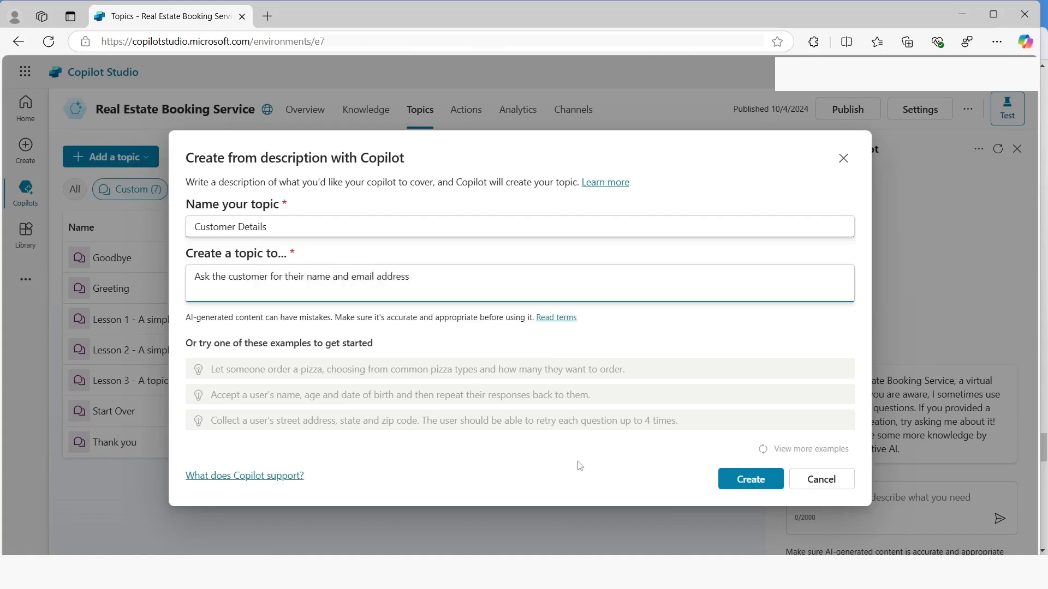
{"action": "left_click", "coordinate": [744, 479]}
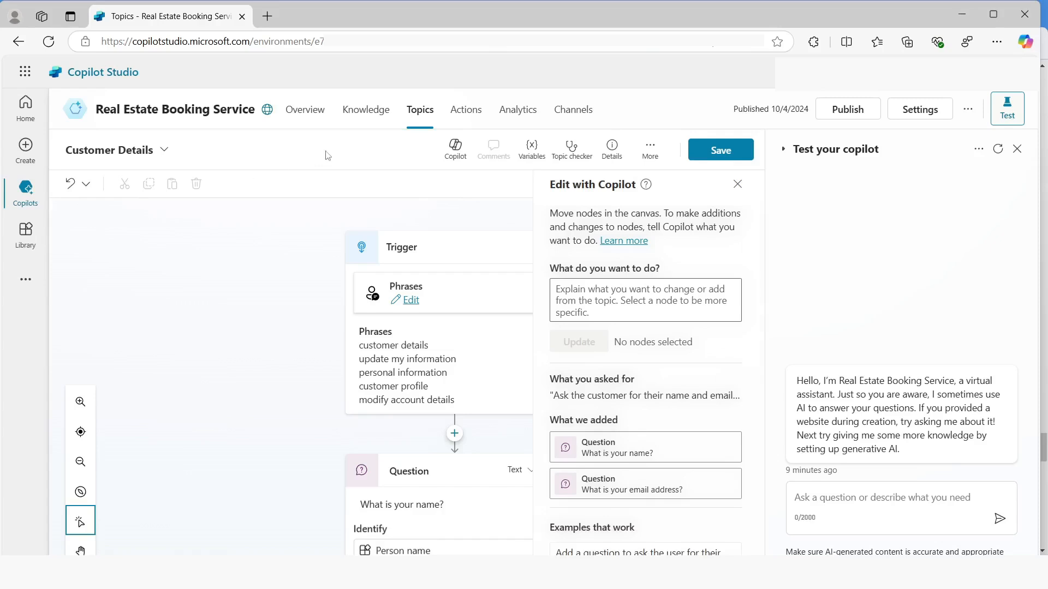
Save the Customer Details topic and review its generated name and email questions
{"action": "left_click", "coordinate": [720, 154]}
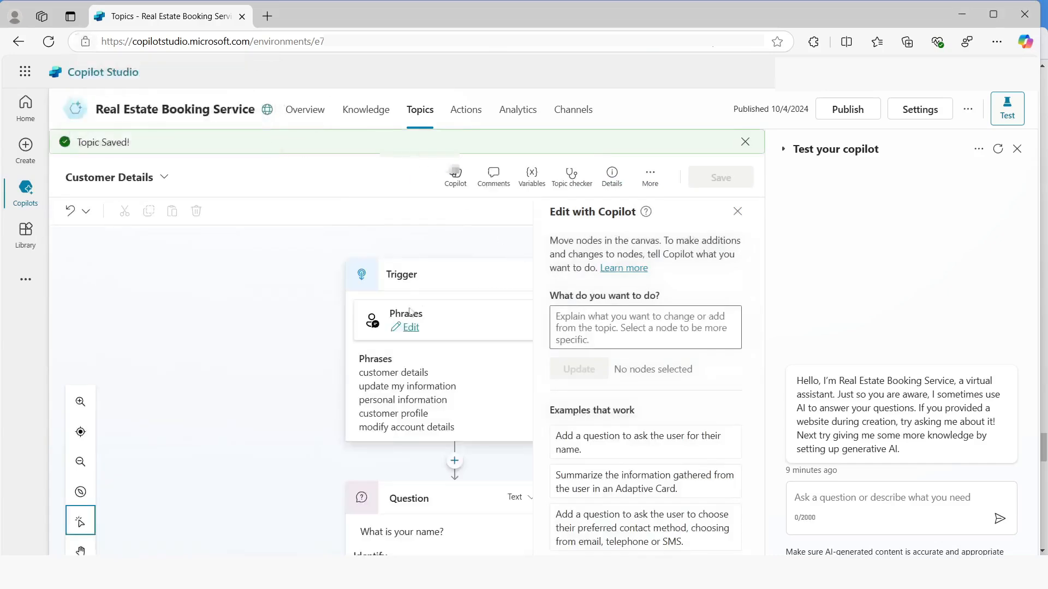
{"action": "scroll", "coordinate": [319, 333], "scroll_direction": "down", "scroll_amount": 5}
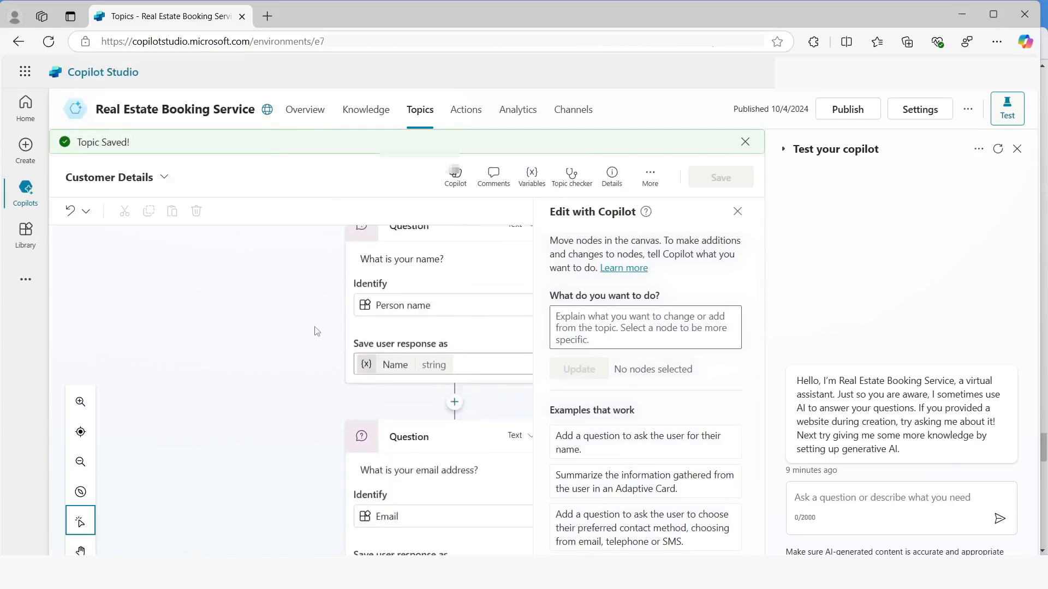
{"action": "scroll", "coordinate": [316, 331], "scroll_direction": "down", "scroll_amount": 1}
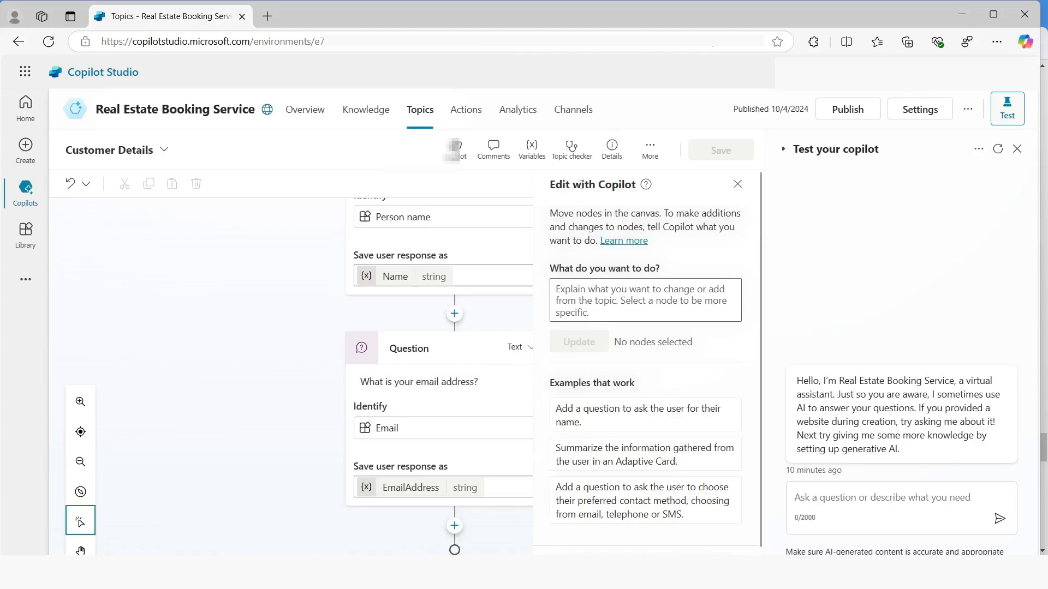
Have Copilot update the question's message to thank the Name variable from the previous node before asking the email address question, and save the topic
{"action": "left_click", "coordinate": [595, 291]}
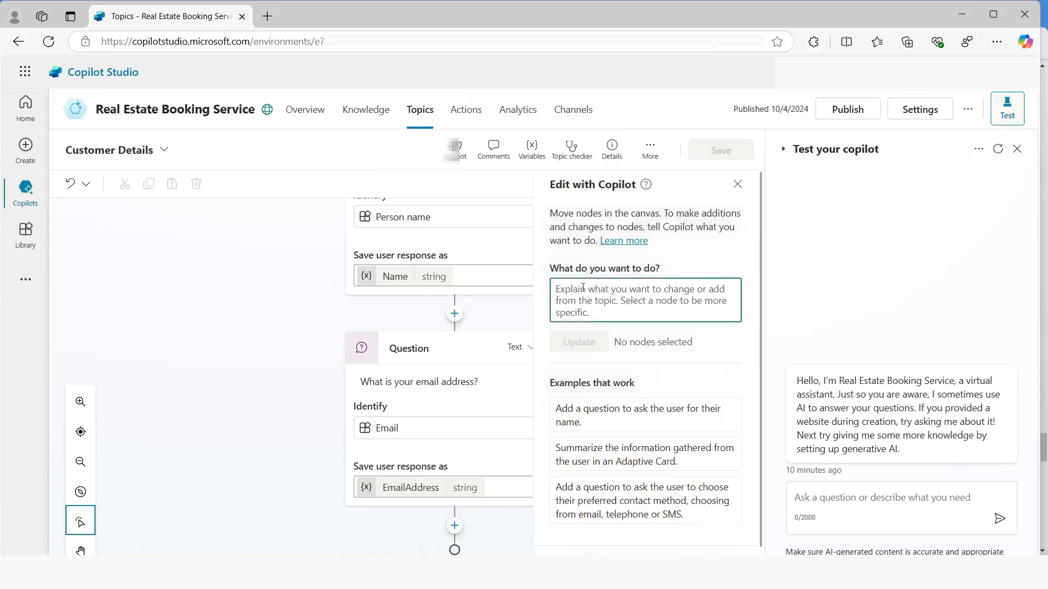
{"action": "type", "text": "Update the messa"}
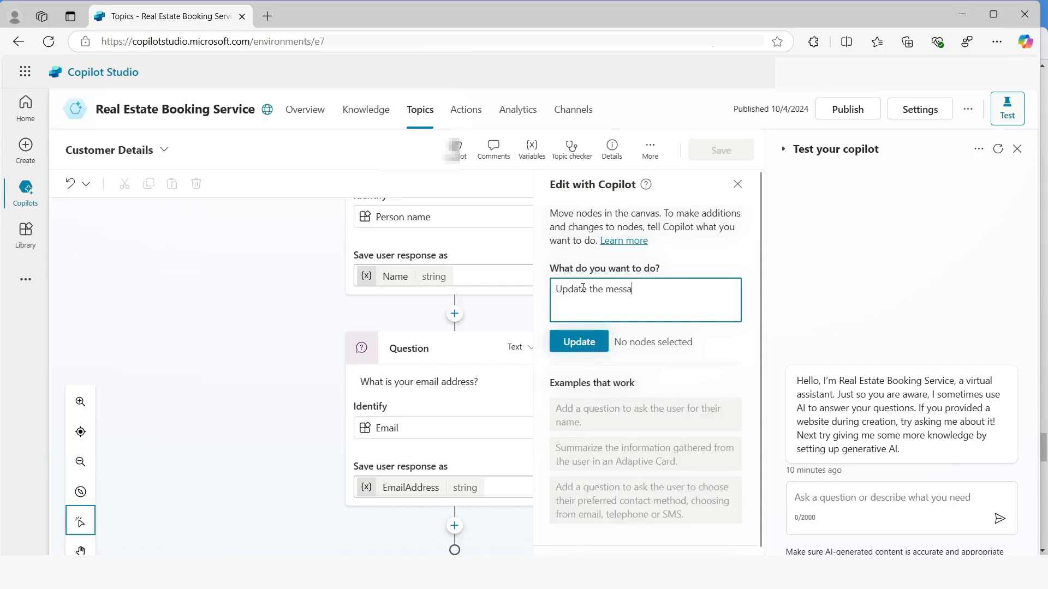
{"action": "type", "text": "ge in this question nod"}
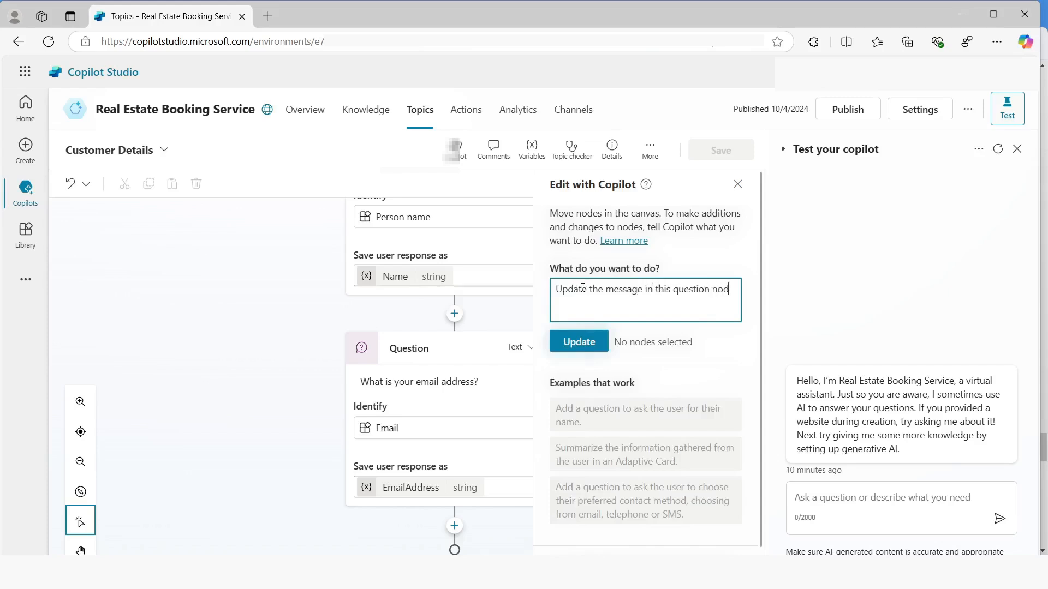
{"action": "type", "text": "e to say thank you "}
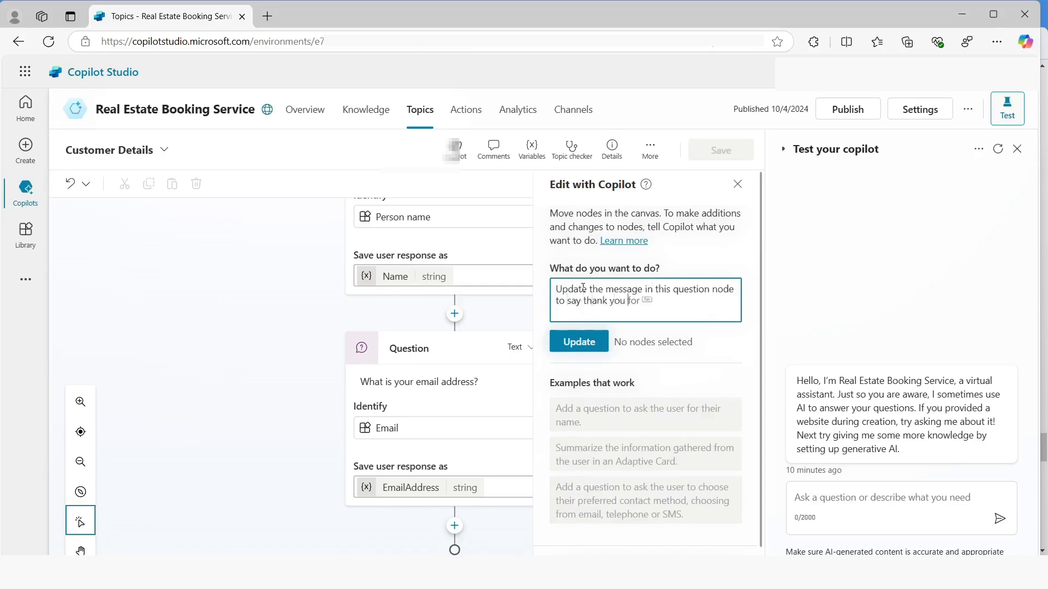
{"action": "type", "text": "to the name variables"}
{"action": "key", "text": "shift+Right"}
{"action": "type", "text": "Name variable fro"}
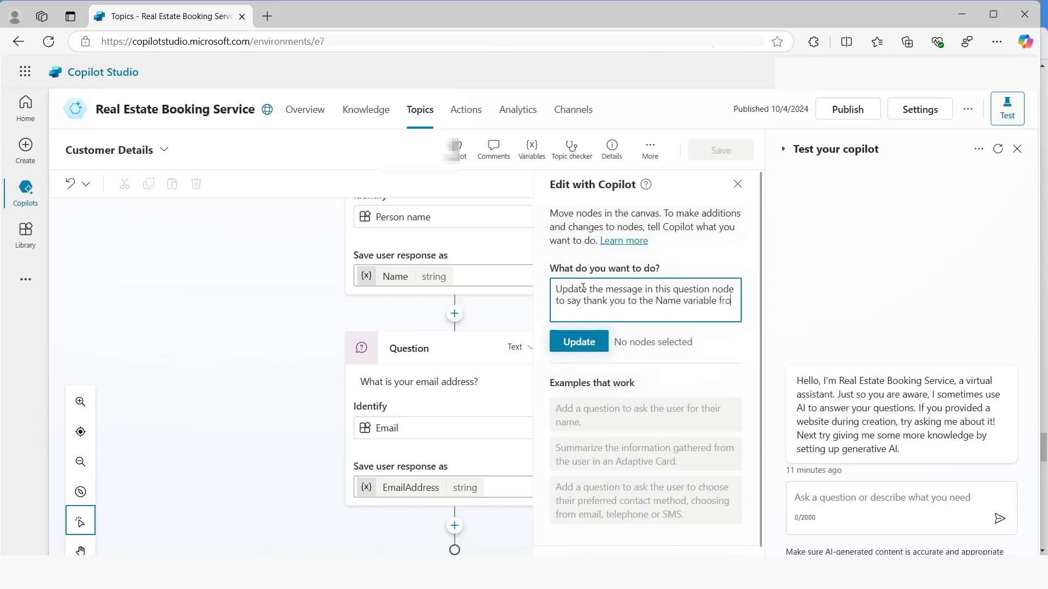
{"action": "type", "text": "m the previous "}
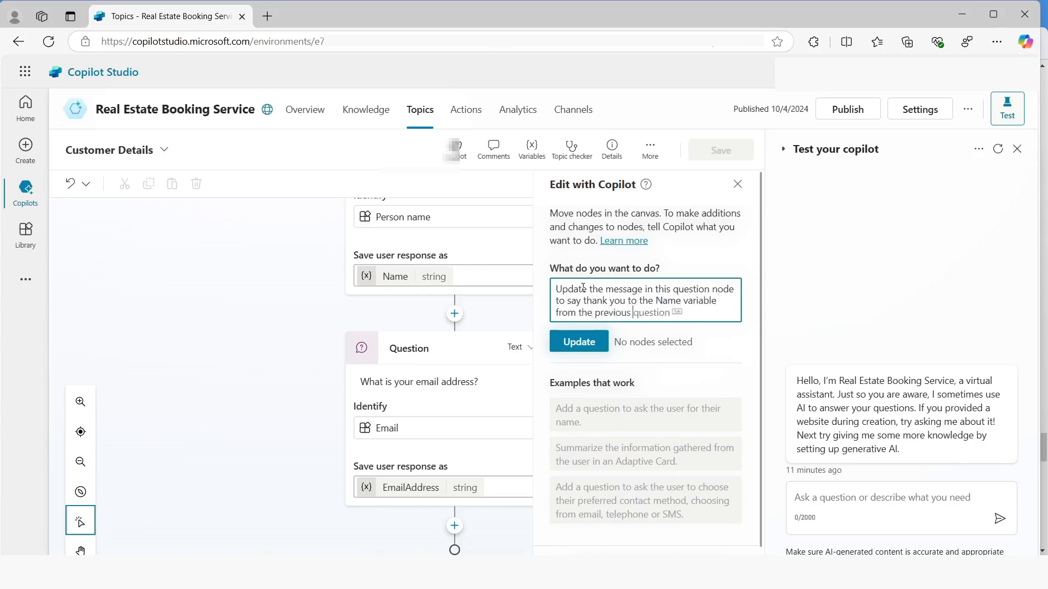
{"action": "type", "text": "node and then proceed"}
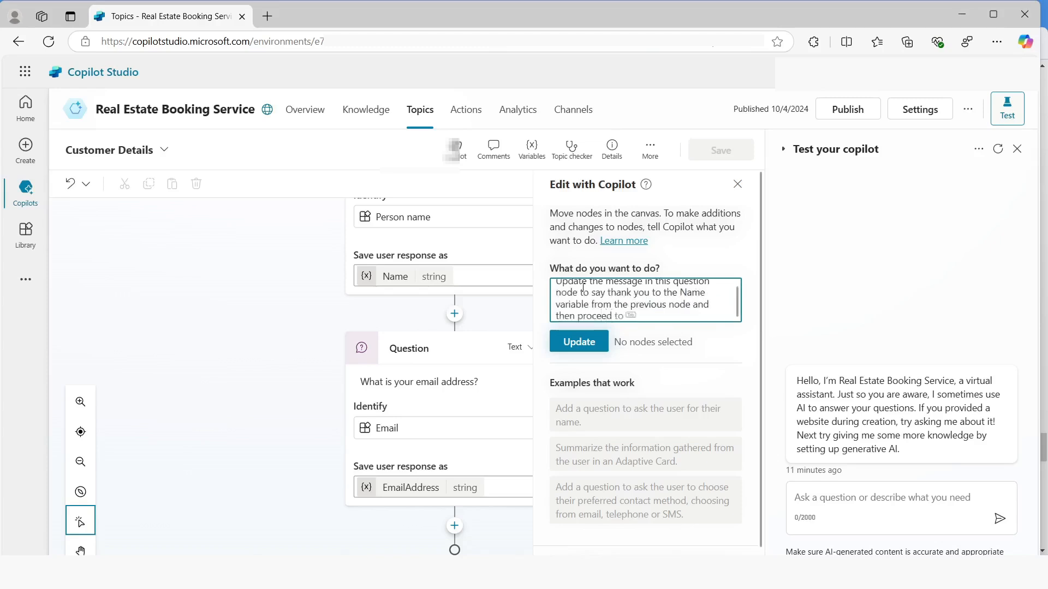
{"action": "type", "text": " to ask the email address "}
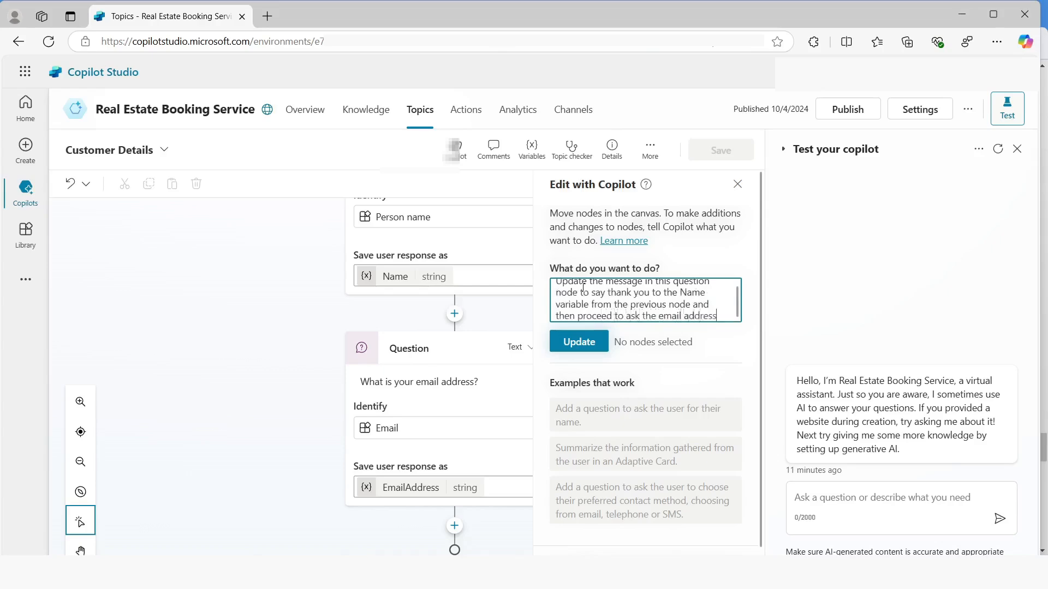
{"action": "type", "text": "question"}
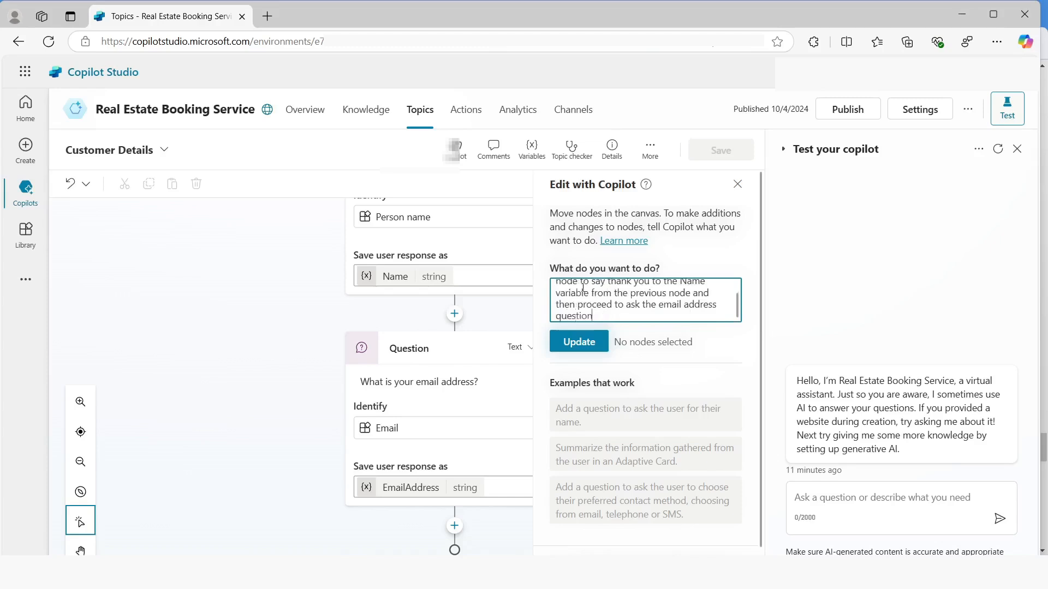
{"action": "left_click", "coordinate": [578, 341]}
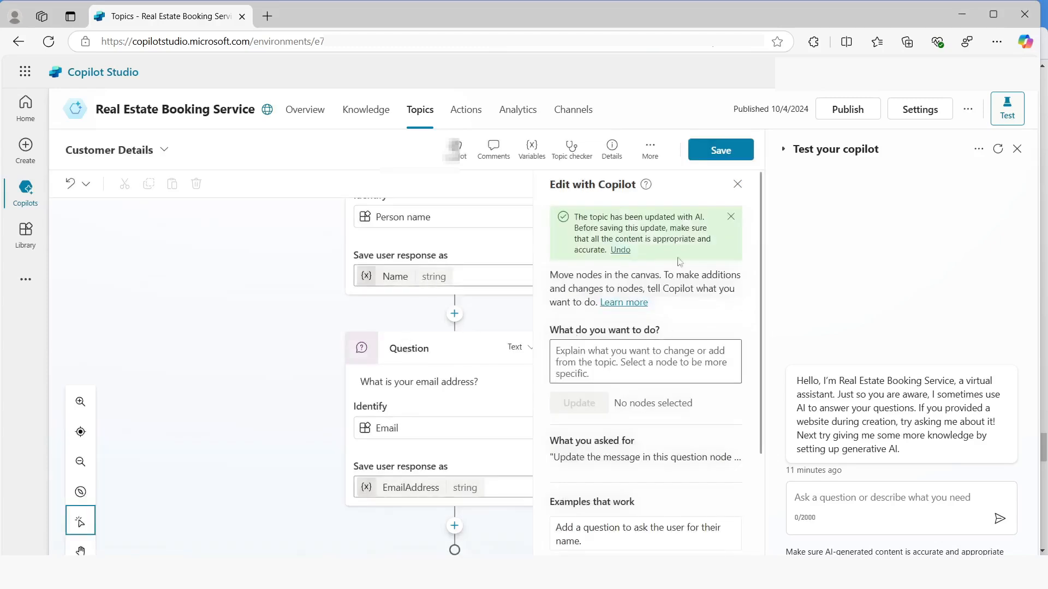
{"action": "left_click", "coordinate": [713, 155]}
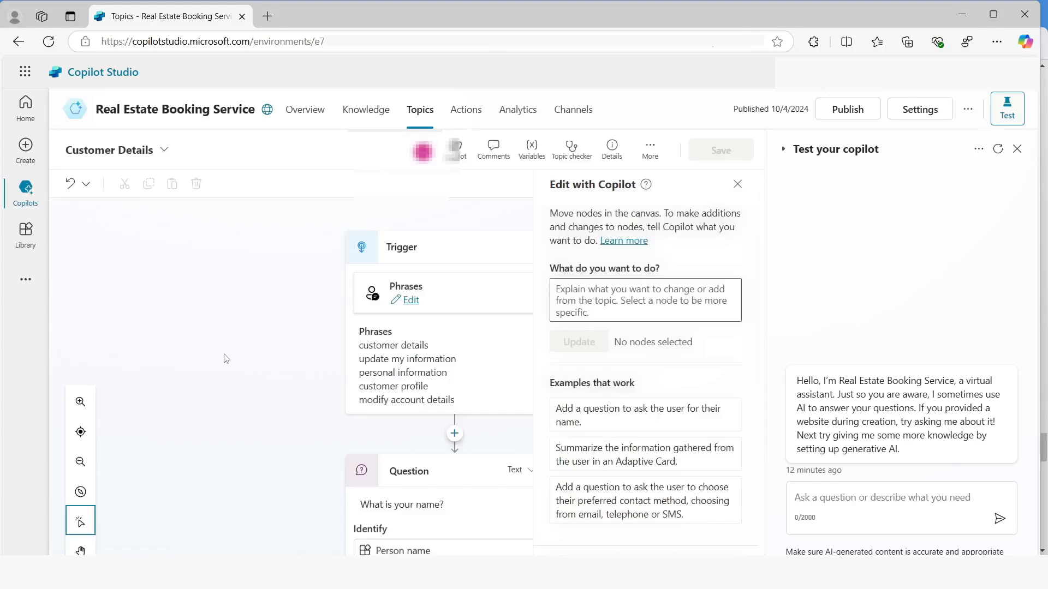
Submit the Copilot edit request "Summarize the information collected in an adaptive card" for the topic
{"action": "left_click", "coordinate": [591, 295]}
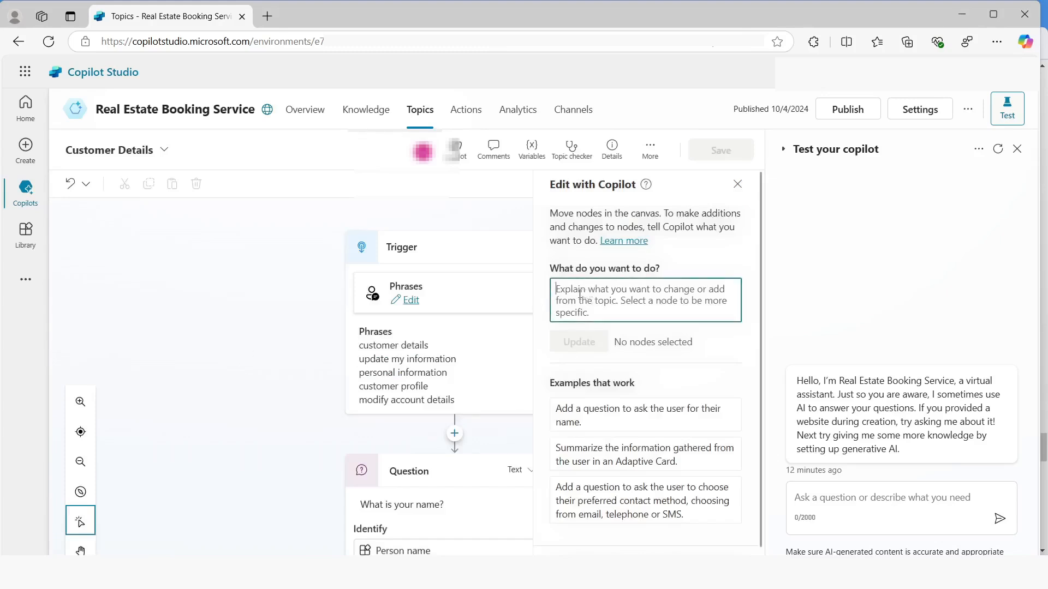
{"action": "type", "text": "Summarize"}
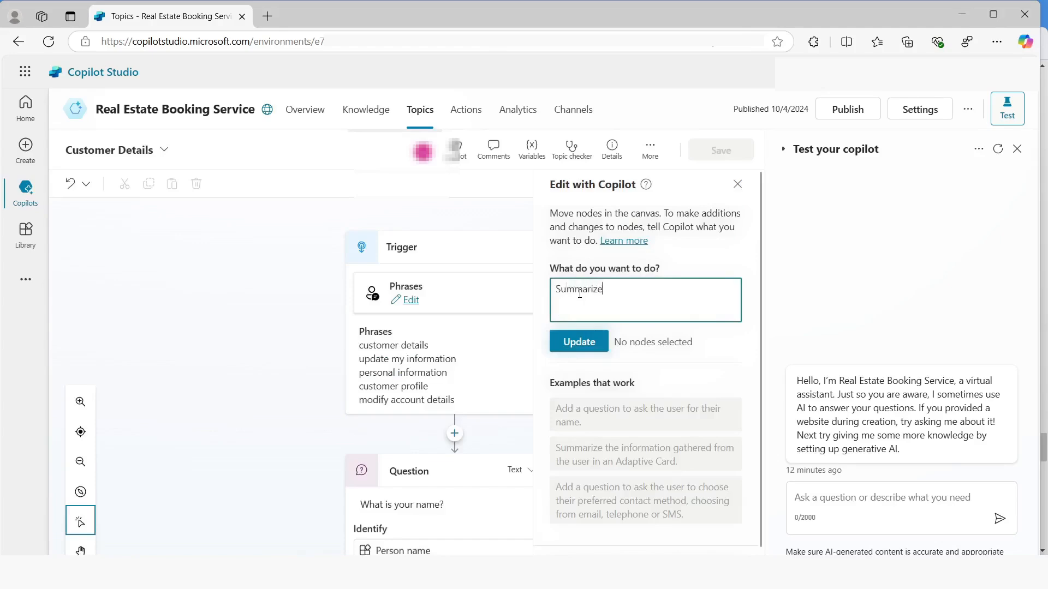
{"action": "type", "text": " the information collected"}
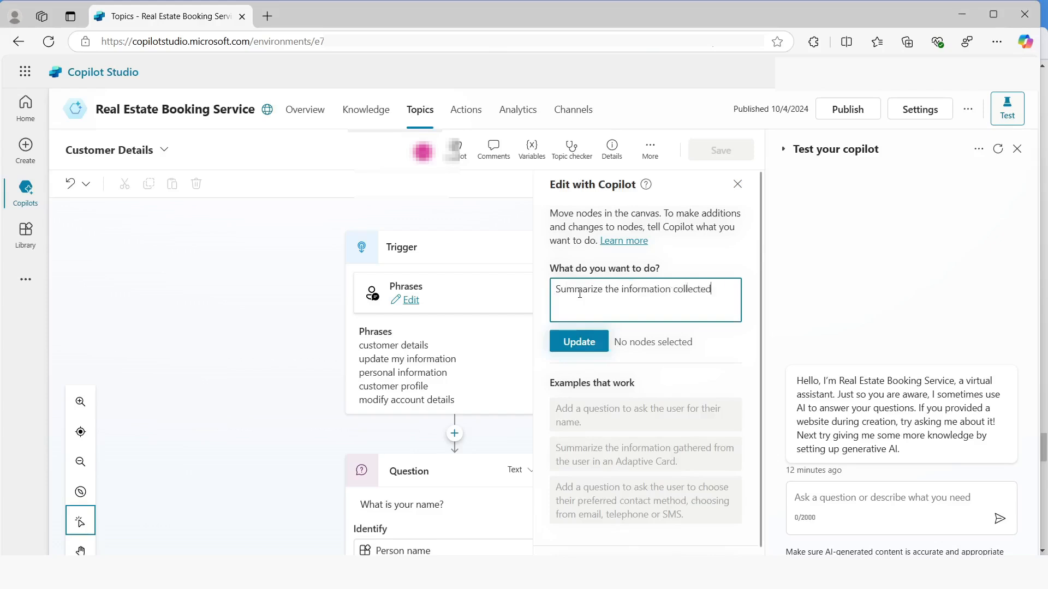
{"action": "type", "text": " in an adaptive card"}
{"action": "left_click", "coordinate": [578, 342]}
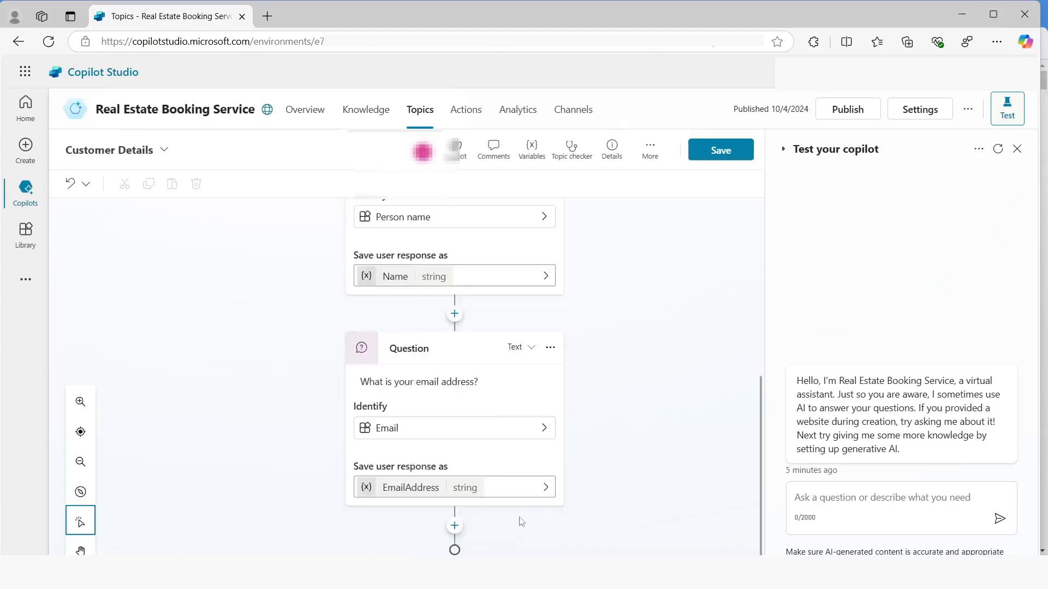
Add a message node after the email address question and insert an adaptive card into it
{"action": "left_click", "coordinate": [454, 526]}
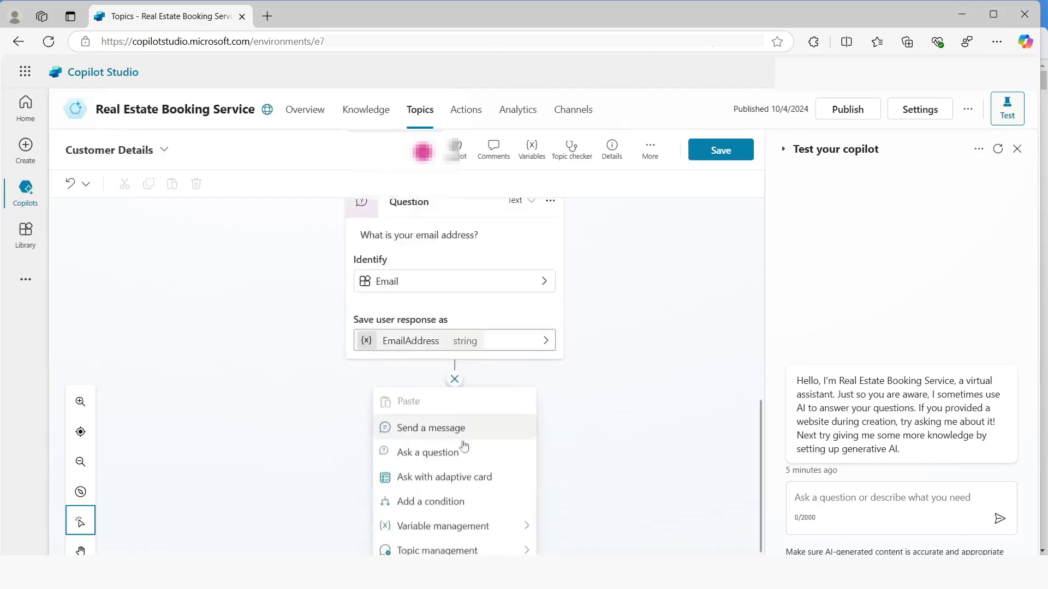
{"action": "left_click", "coordinate": [431, 389]}
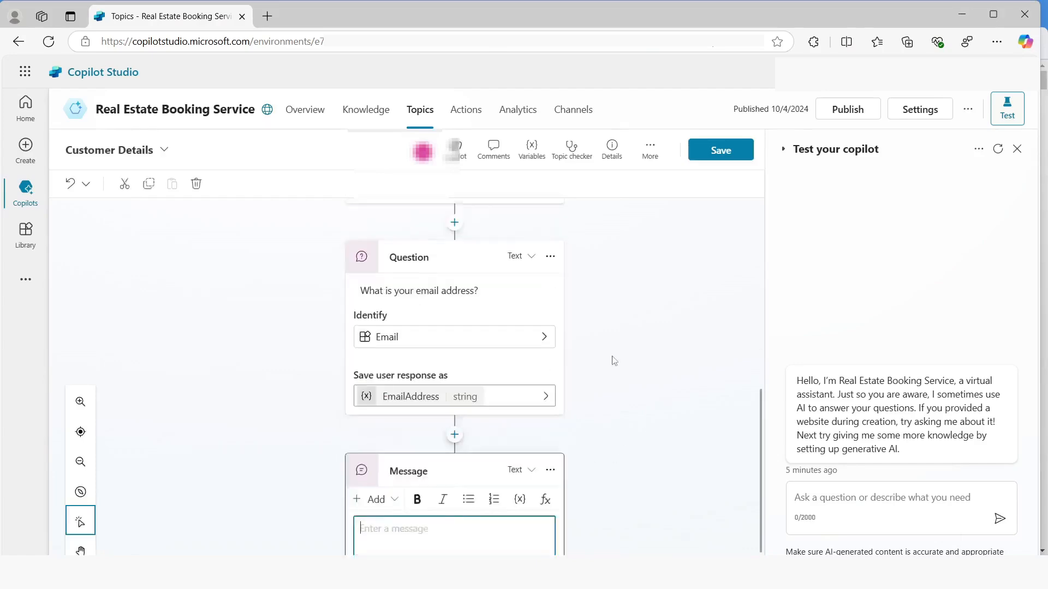
{"action": "left_click", "coordinate": [376, 440]}
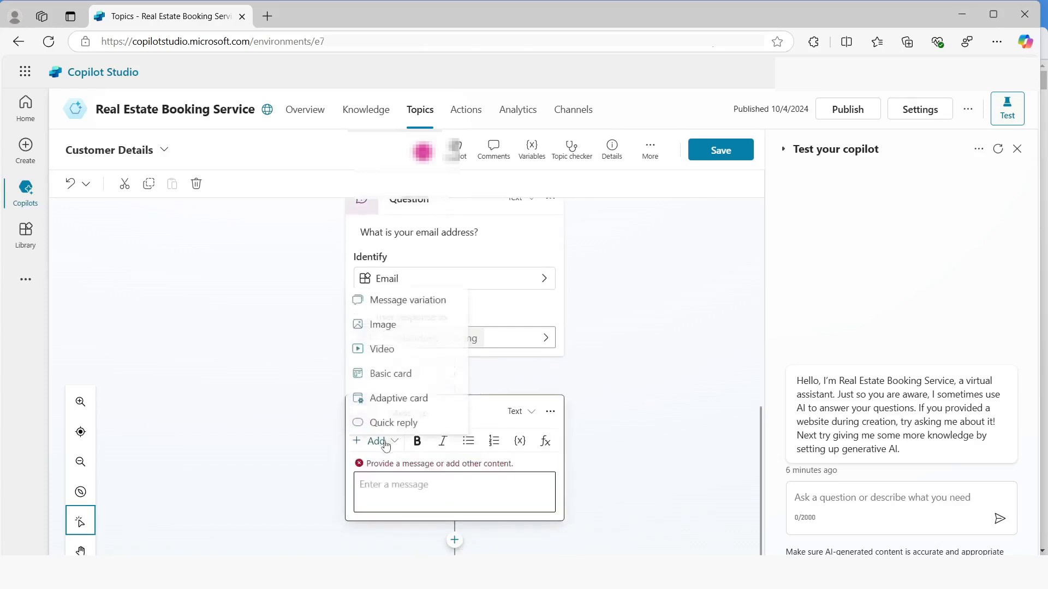
{"action": "left_click", "coordinate": [388, 394]}
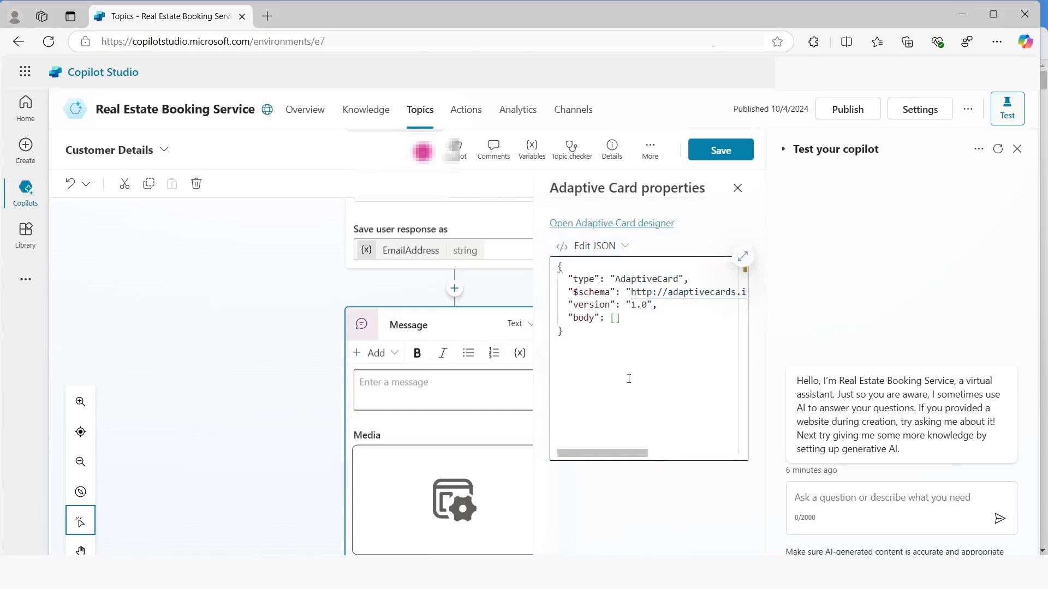
Replace the empty "body": [] line in the adaptive card's JSON with the copied summary card code
{"action": "left_click", "coordinate": [640, 324]}
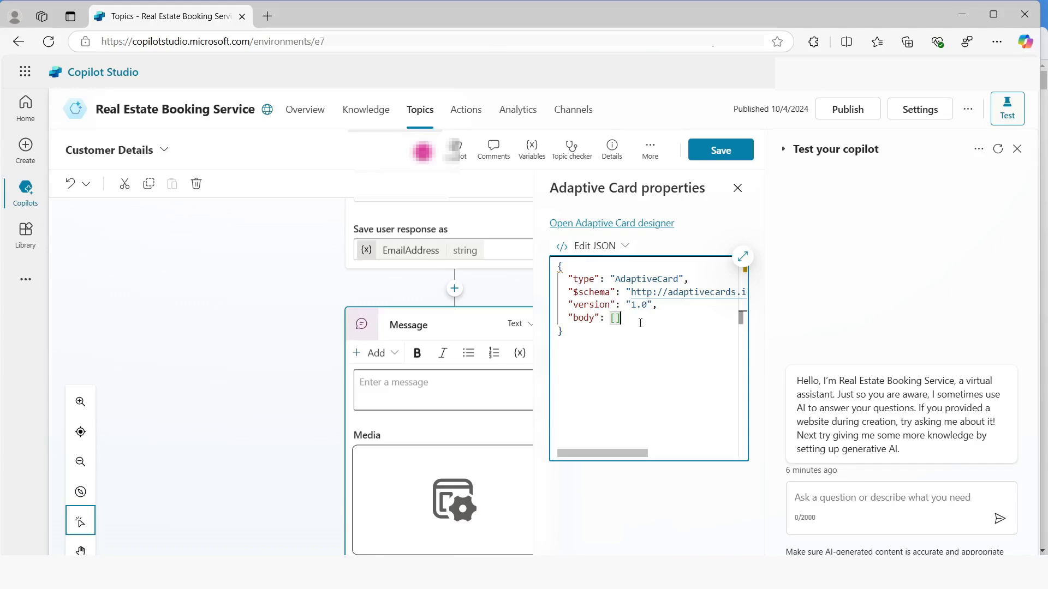
{"action": "key", "text": "shift+Home"}
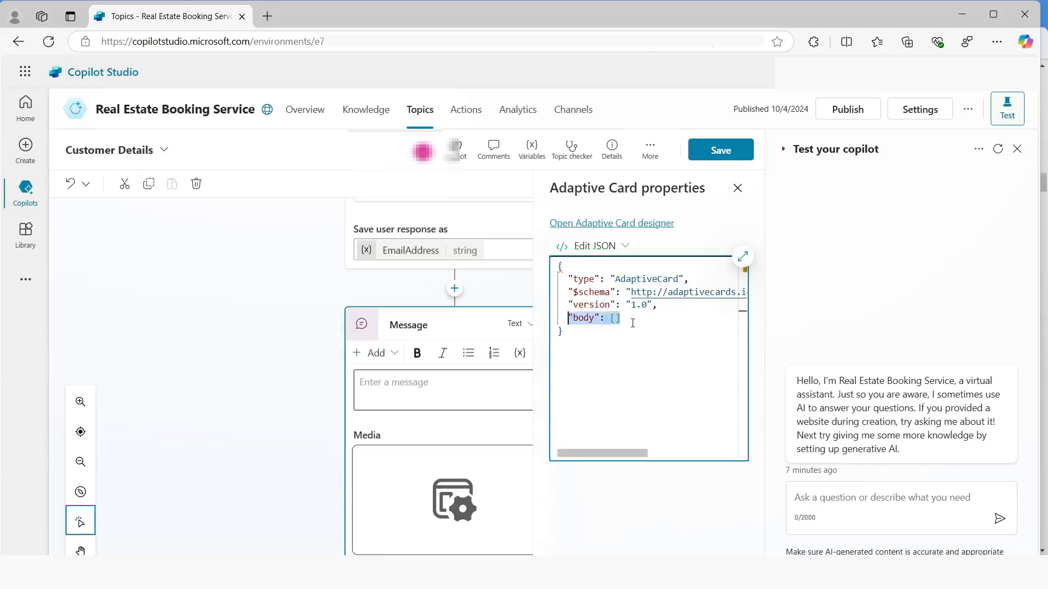
{"action": "key", "text": "BackSpace"}
{"action": "key", "text": "ctrl+v"}
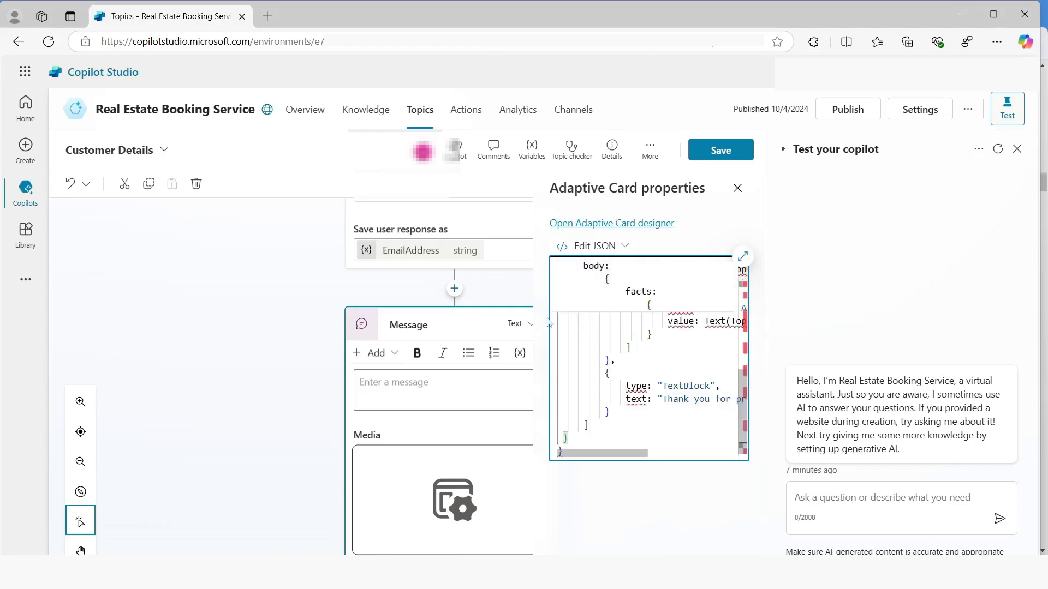
Open the card content in the enlarged editor and delete the pasted duplicate line type: "AdaptiveCard",
{"action": "scroll", "coordinate": [552, 322], "scroll_direction": "up", "scroll_amount": 10}
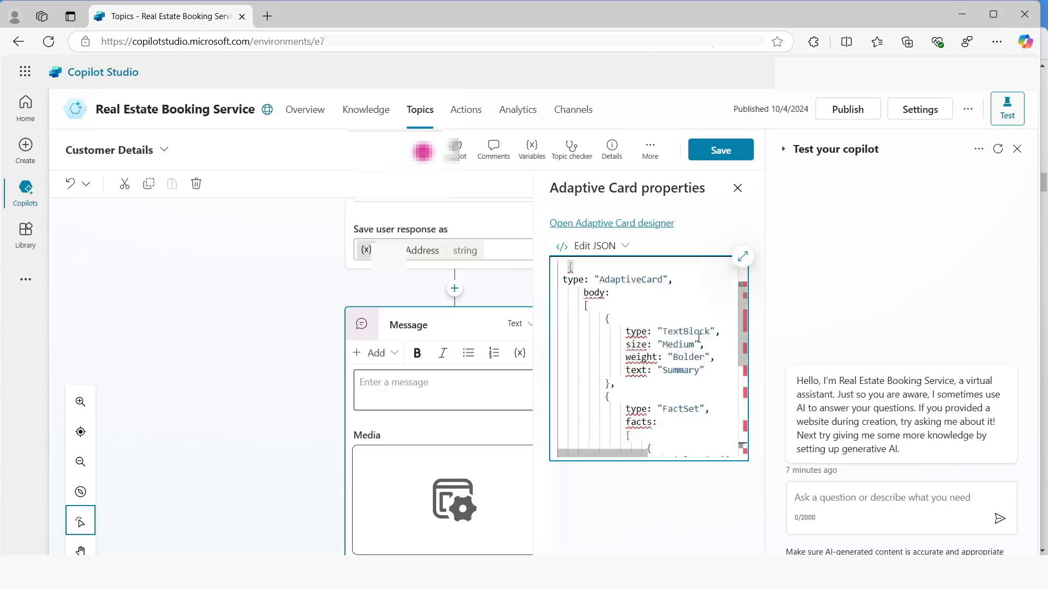
{"action": "left_click", "coordinate": [743, 256]}
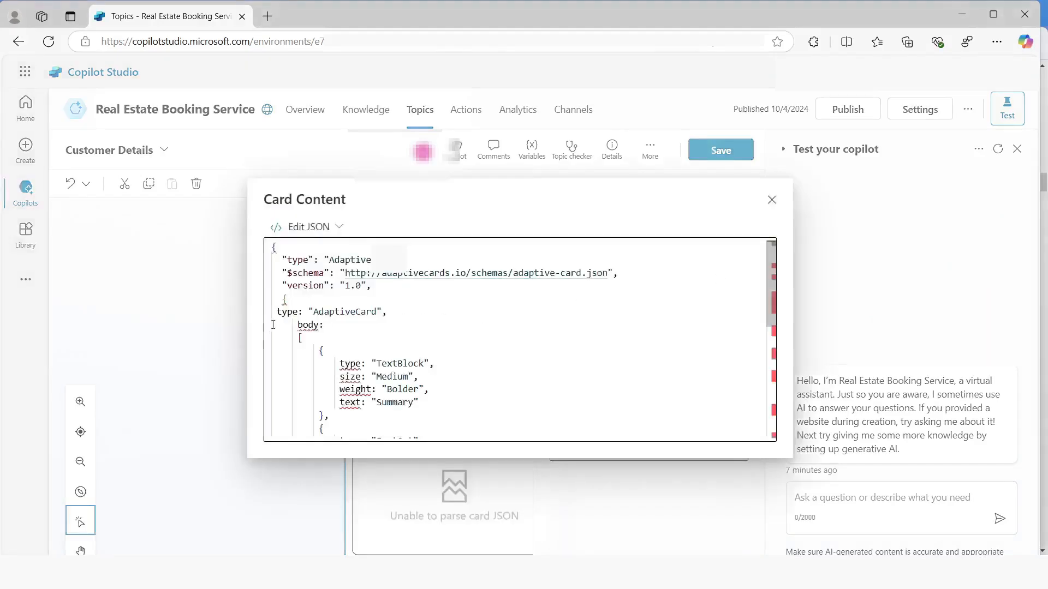
{"action": "left_click_drag", "start_coordinate": [277, 314], "coordinate": [389, 306]}
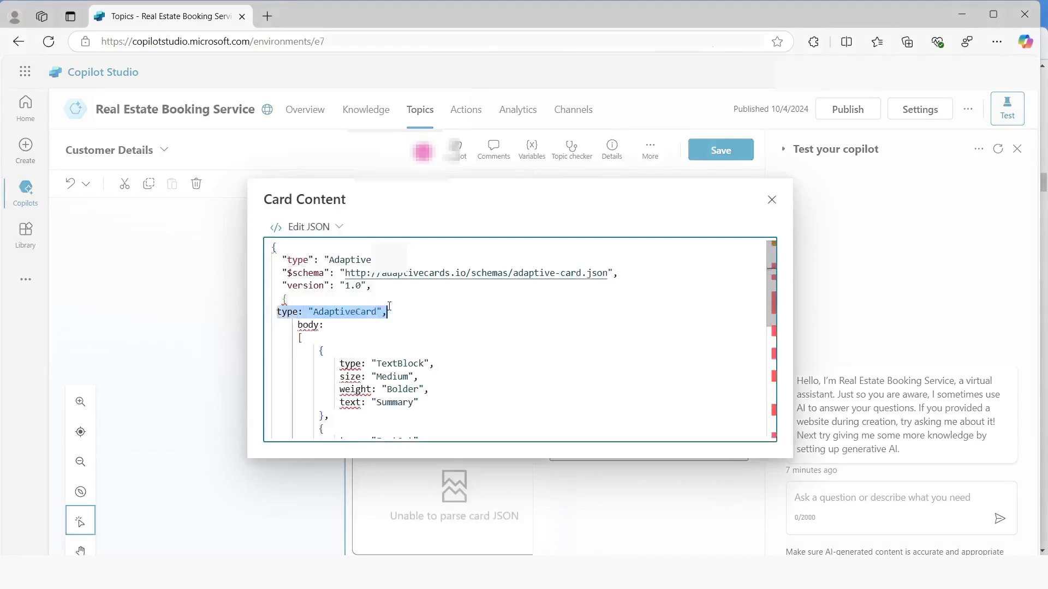
{"action": "key", "text": "Delete"}
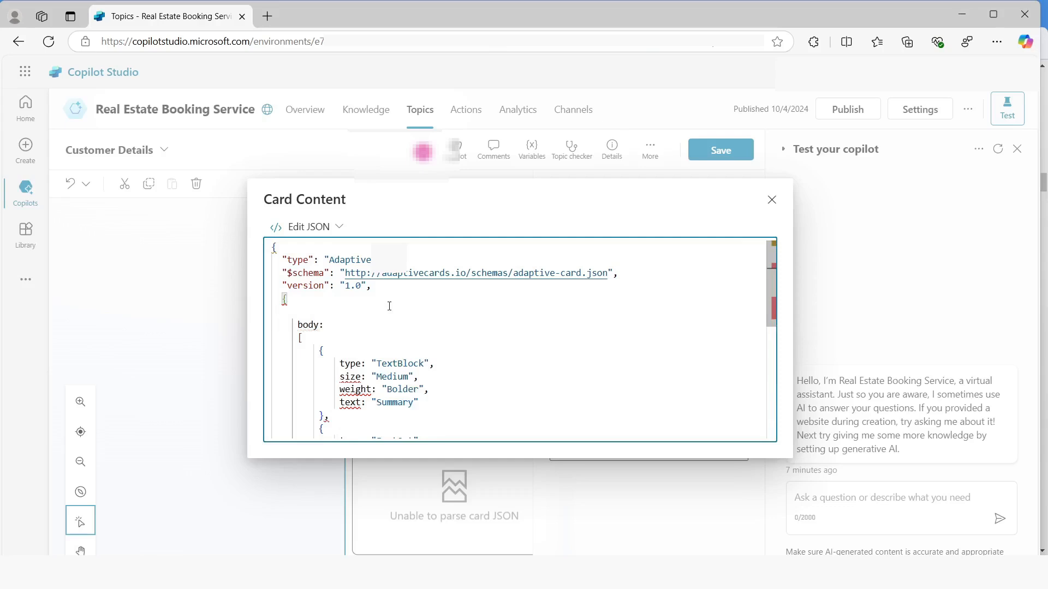
Delete the blank line and the pasted code's redundant outer braces around body, and close the card editor and properties
{"action": "key", "text": "BackSpace"}
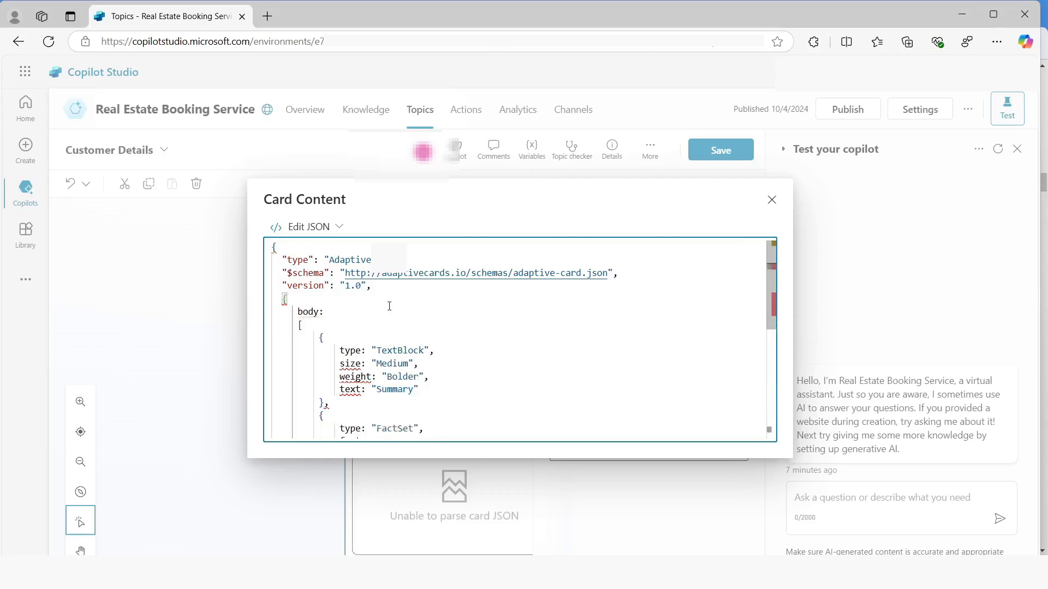
{"action": "key", "text": "BackSpace"}
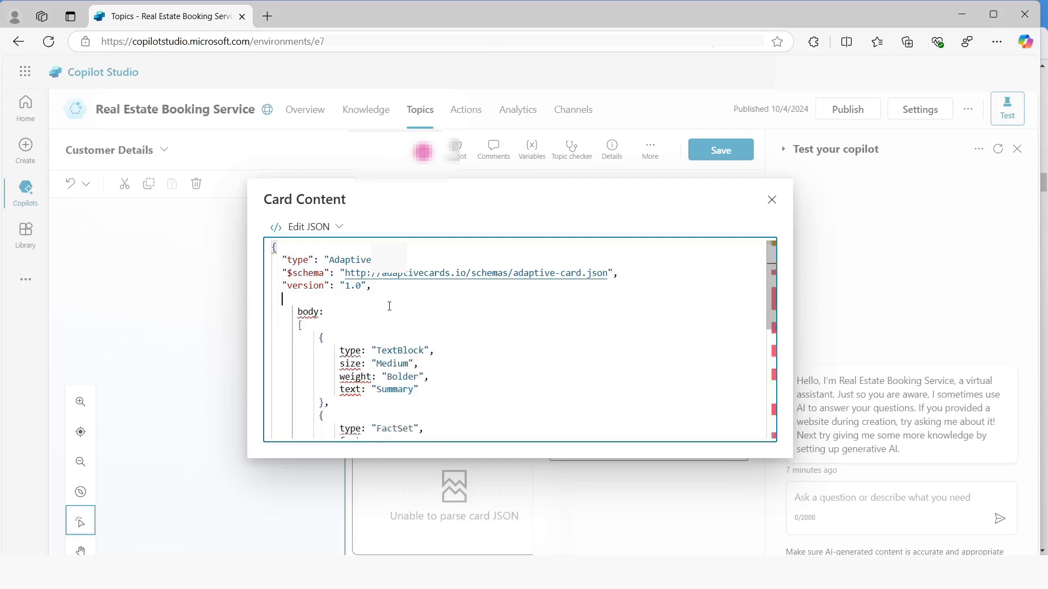
{"action": "scroll", "coordinate": [389, 306], "scroll_direction": "down", "scroll_amount": 5}
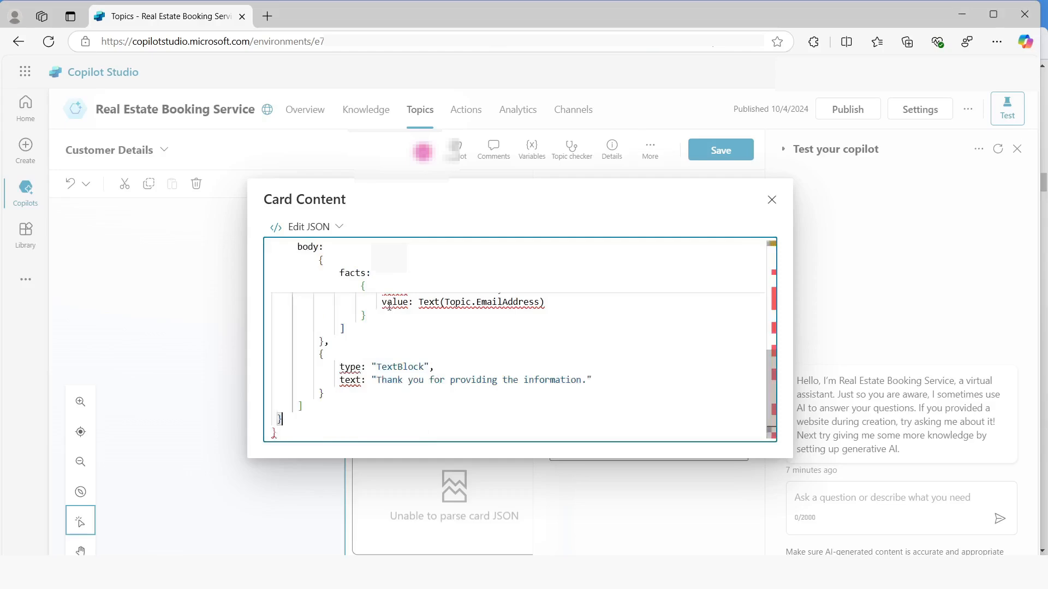
{"action": "key", "text": "ctrl+Home"}
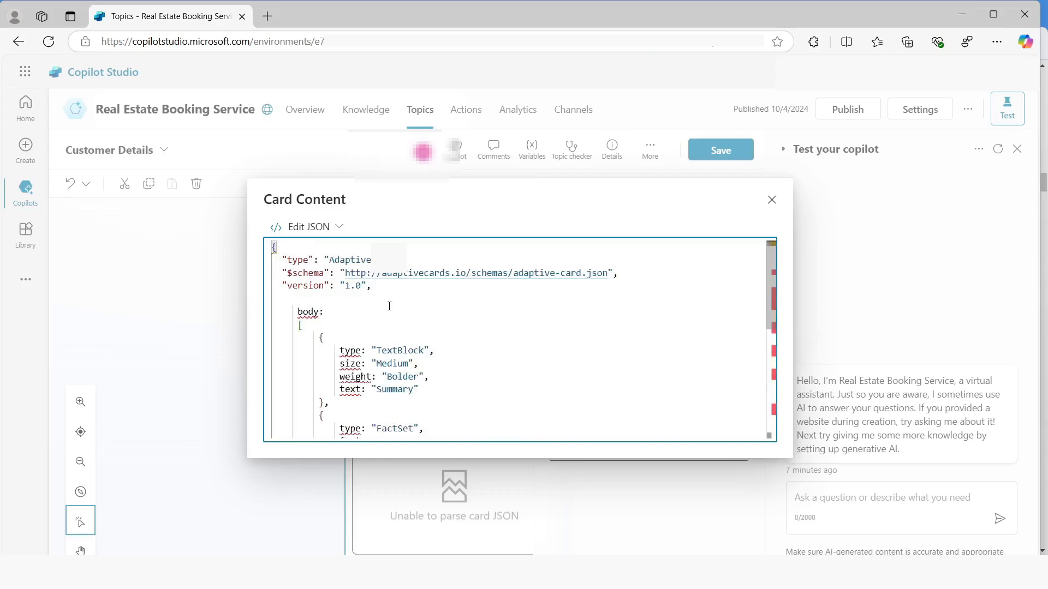
{"action": "left_click", "coordinate": [772, 200]}
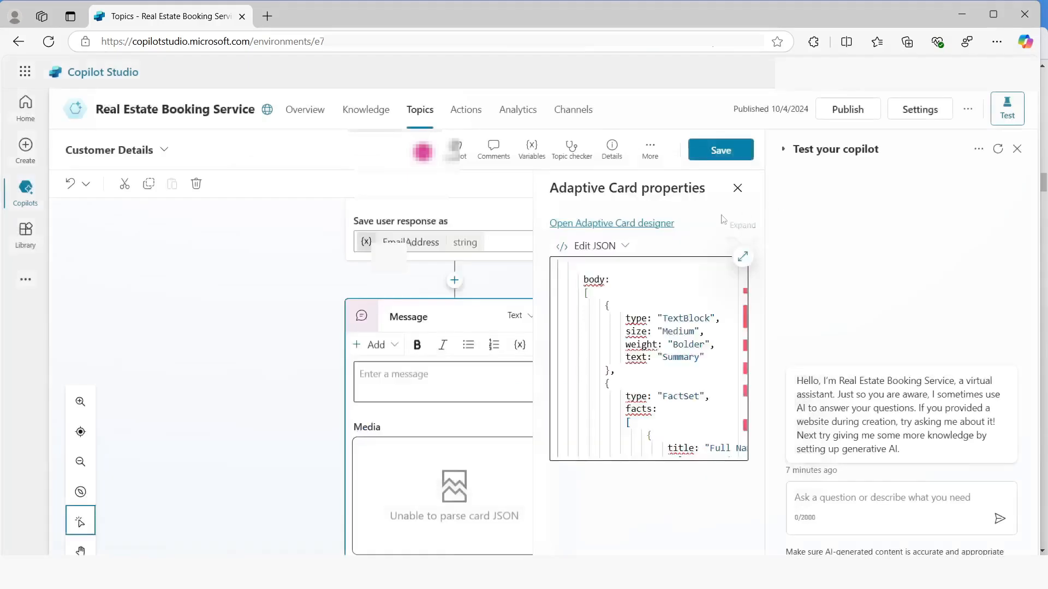
{"action": "left_click", "coordinate": [737, 187]}
Submit the Copilot edit request "Add a new multiple choice question to prompt the user if the details are correct with two options Yes or No"
{"action": "left_click", "coordinate": [456, 151]}
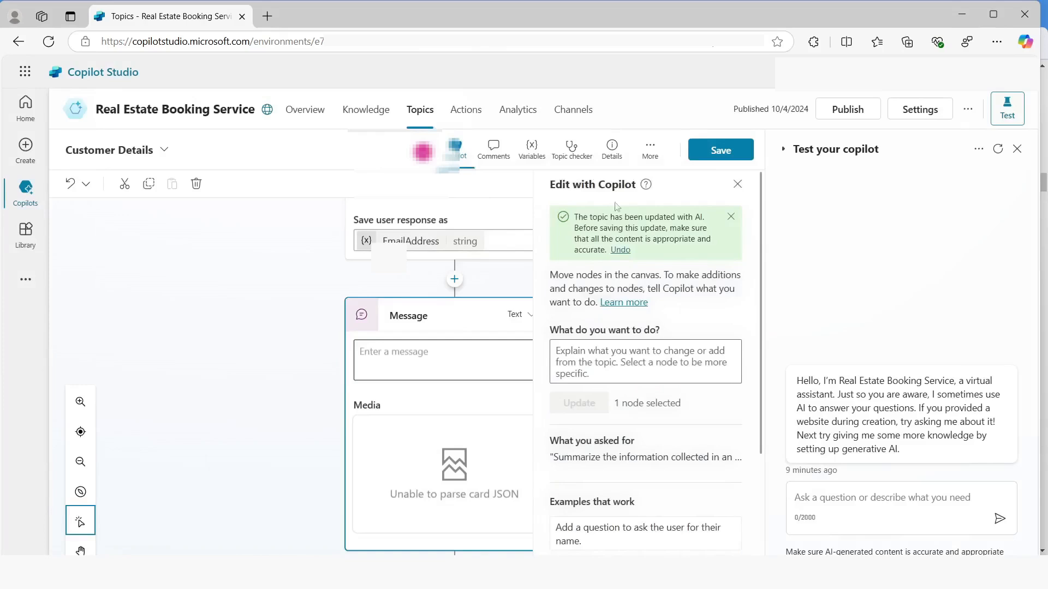
{"action": "left_click", "coordinate": [595, 362]}
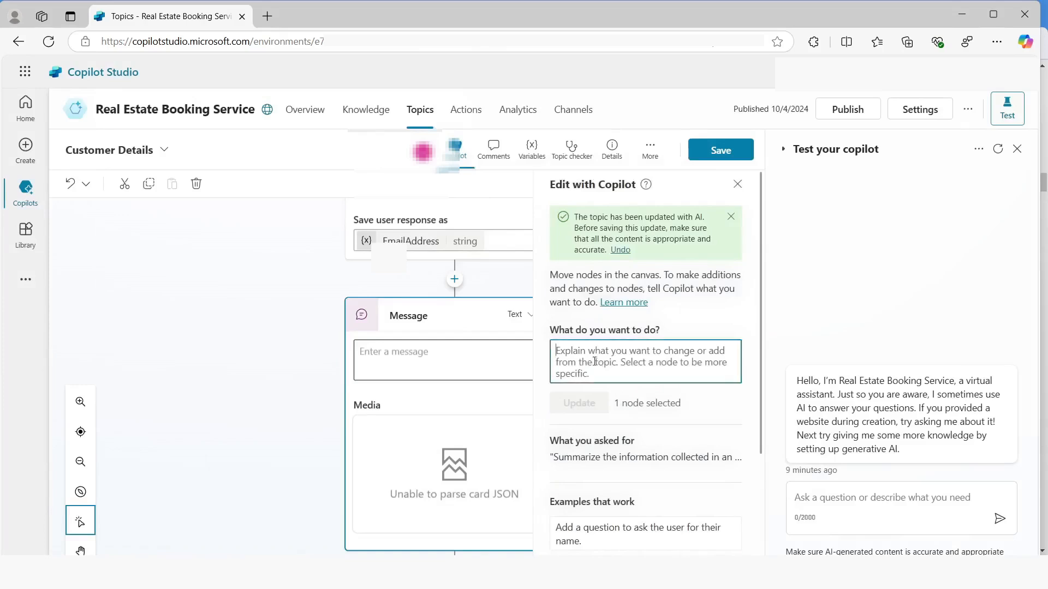
{"action": "type", "text": "Add a n"}
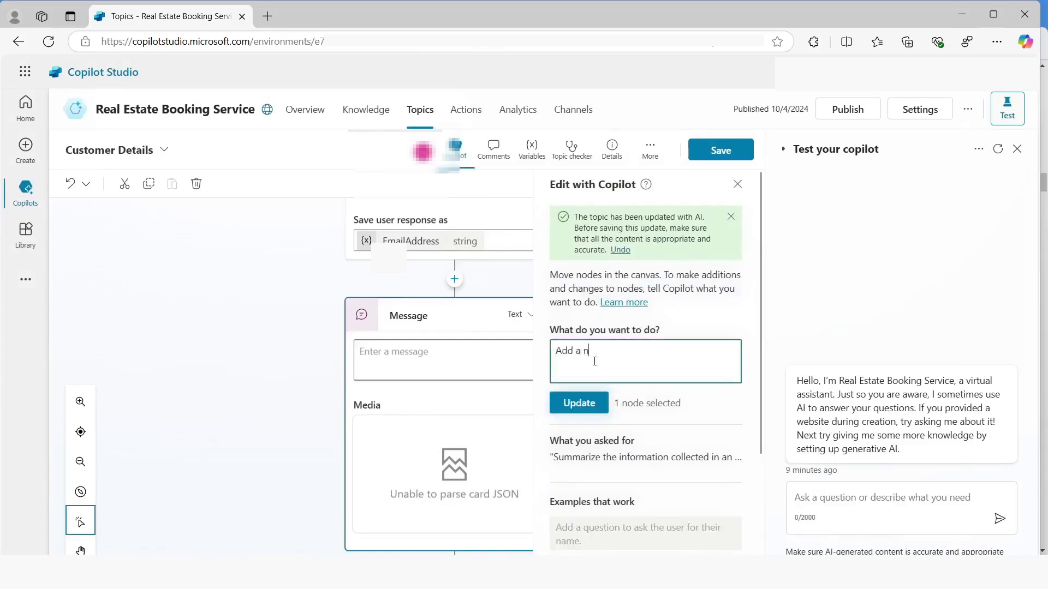
{"action": "type", "text": "ew multiple choice"}
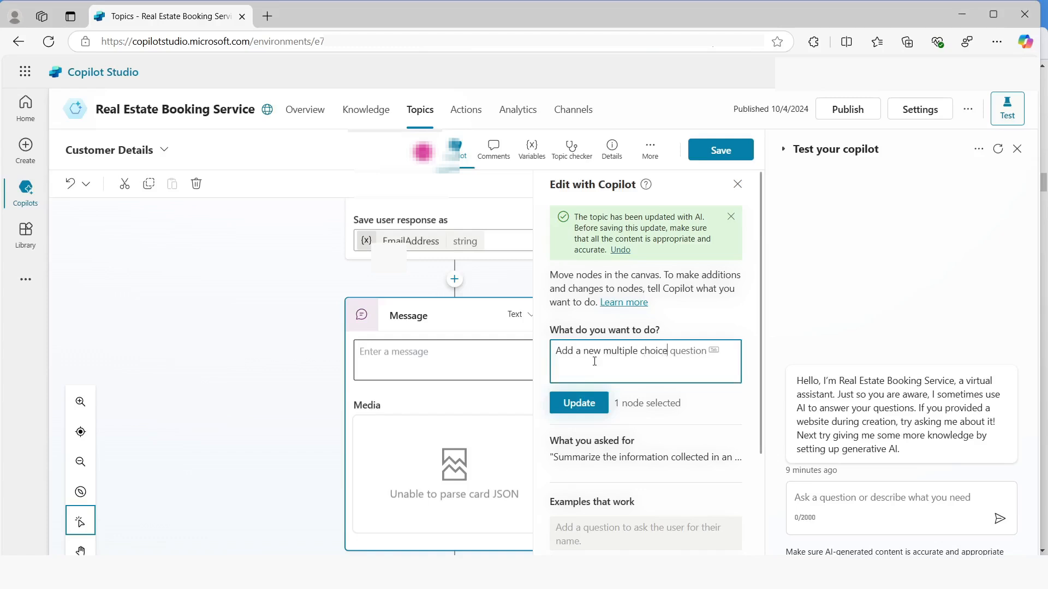
{"action": "key", "text": "Tab"}
{"action": "type", "text": "to prompt"}
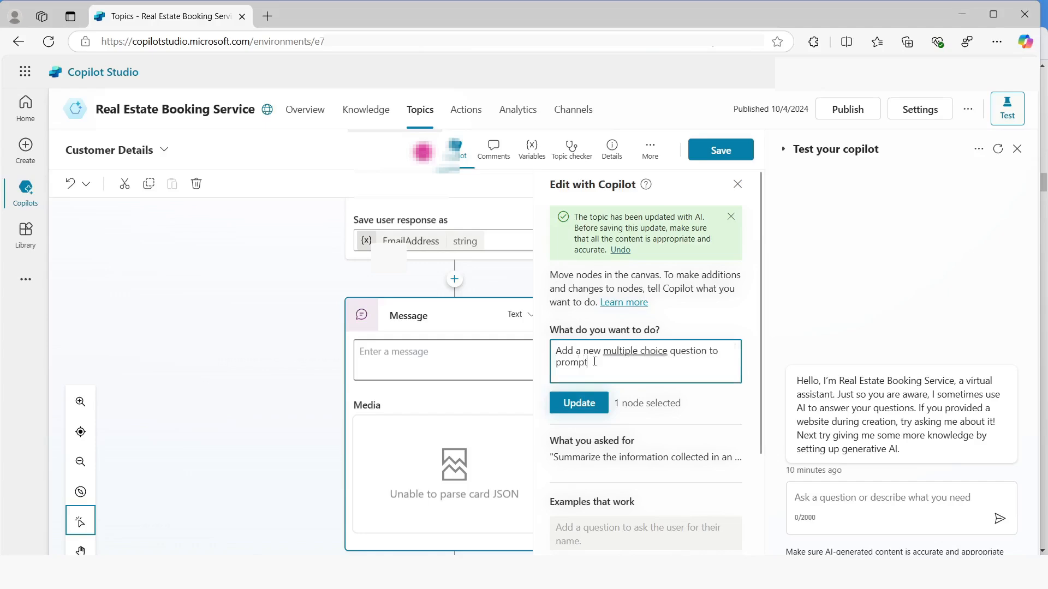
{"action": "type", "text": " the user"}
{"action": "type", "text": " if the details"}
{"action": "type", "text": " sre"}
{"action": "key", "text": "BackSpace"}
{"action": "key", "text": "BackSpace"}
{"action": "type", "text": "re correct"}
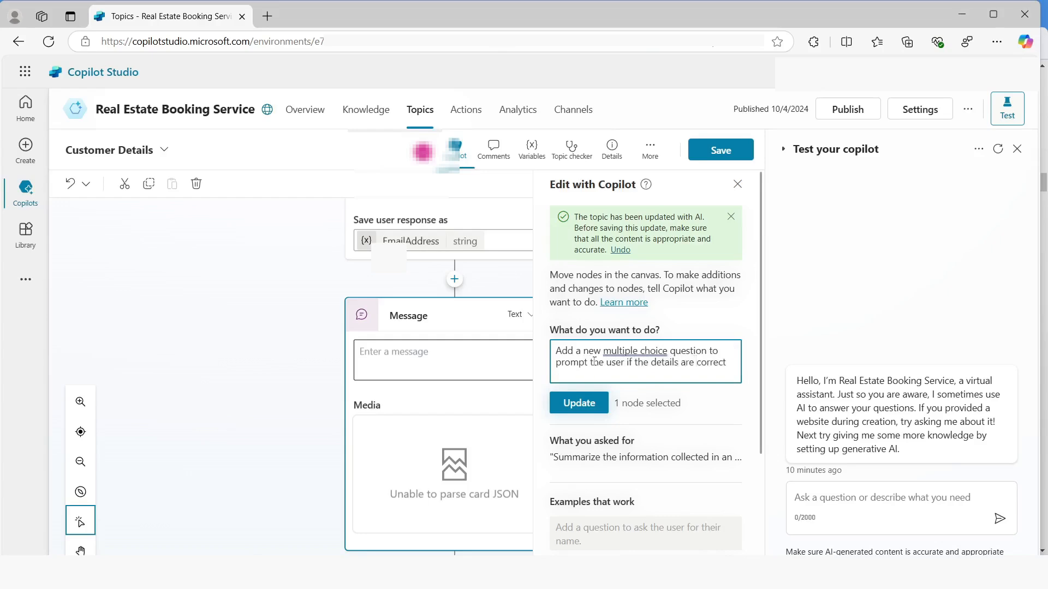
{"action": "type", "text": " wih"}
{"action": "type", "text": "h two opt"}
{"action": "type", "text": "ions"}
{"action": "type", "text": " Yes or No"}
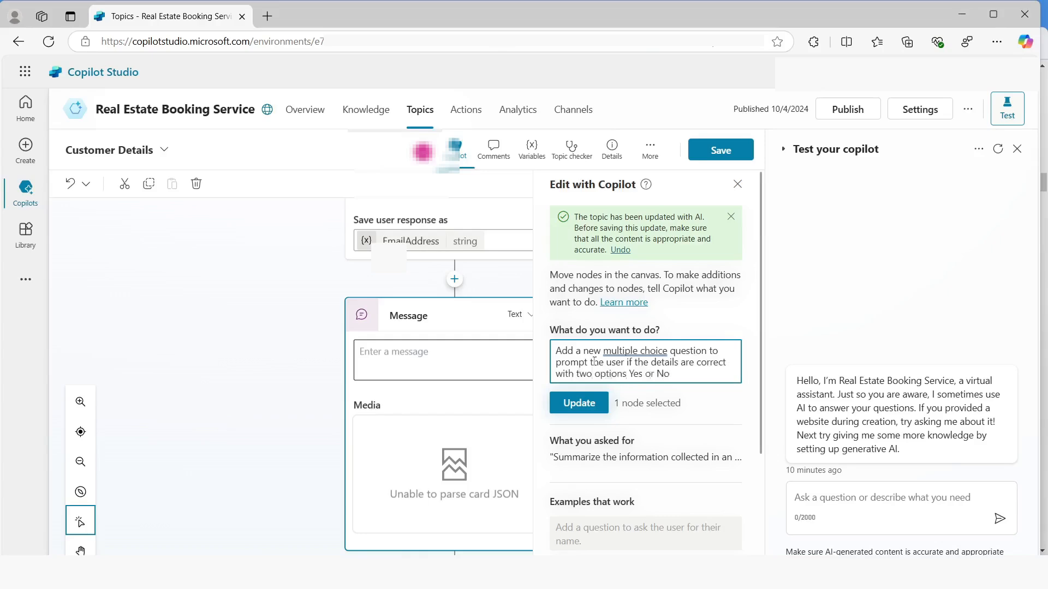
{"action": "left_click", "coordinate": [577, 404]}
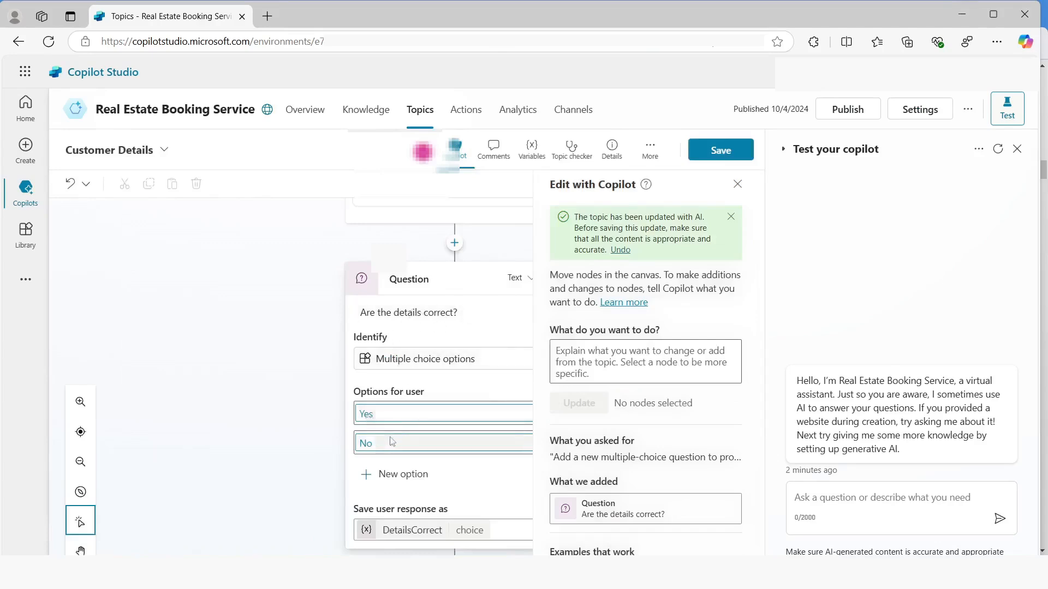
Mark the topic variables DetailsCorrect, EmailAddress and Name as outputs and save the Customer Details topic
{"action": "left_click", "coordinate": [710, 155]}
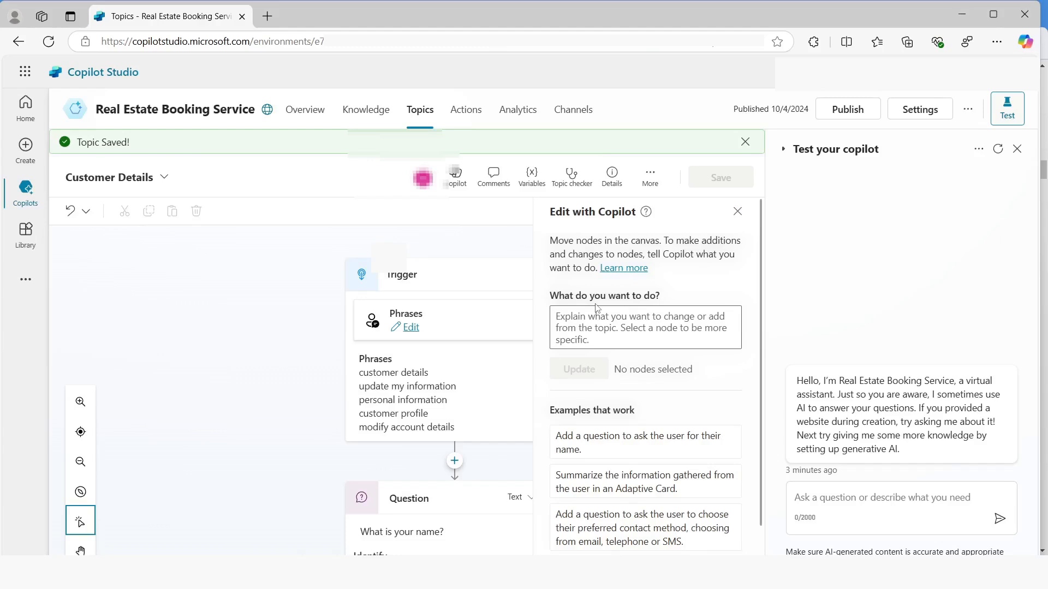
{"action": "left_click", "coordinate": [529, 179]}
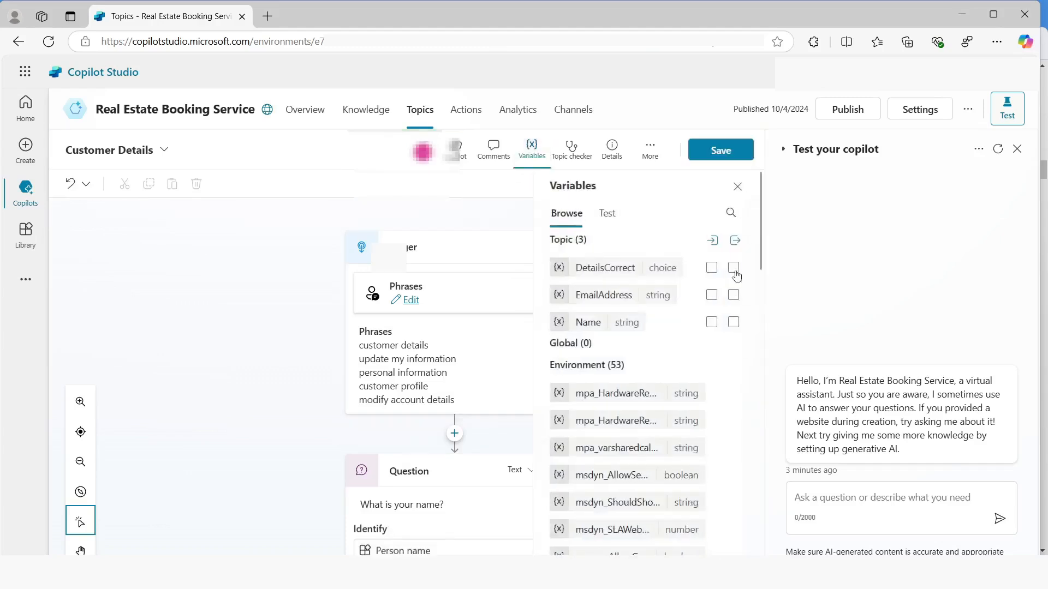
{"action": "left_click", "coordinate": [733, 267]}
{"action": "left_click", "coordinate": [733, 295]}
{"action": "left_click", "coordinate": [733, 322]}
{"action": "left_click", "coordinate": [719, 150]}
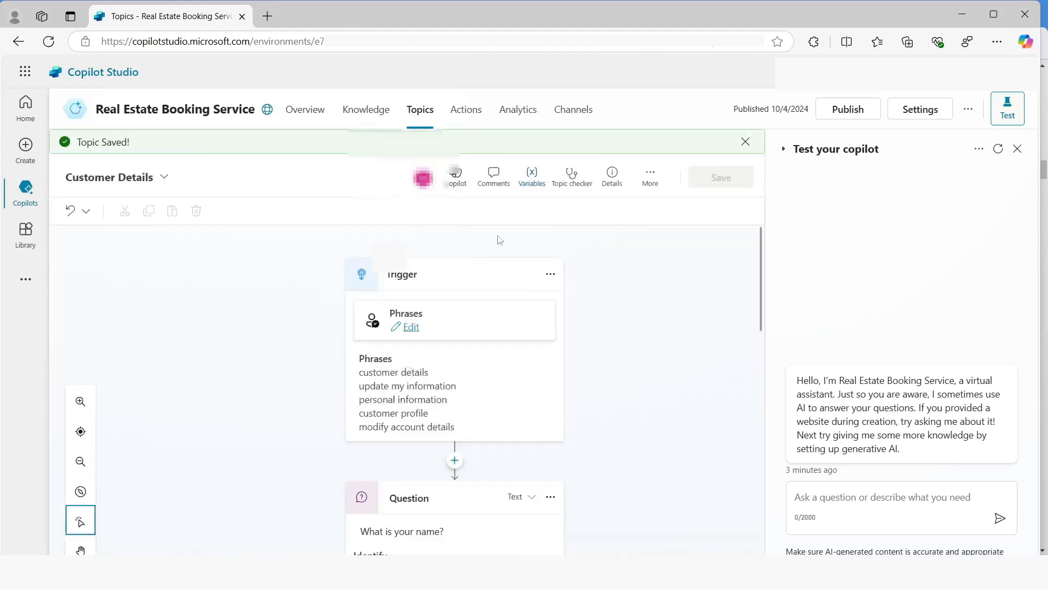
Return to the copilot's topic list and create a new topic from blank
{"action": "left_click", "coordinate": [426, 114]}
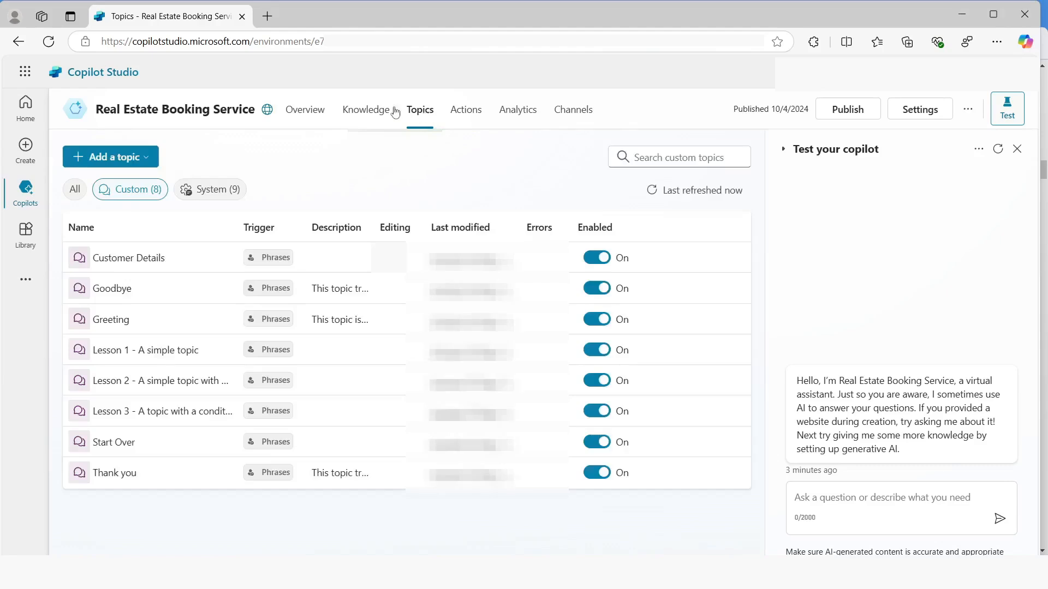
{"action": "left_click", "coordinate": [144, 156]}
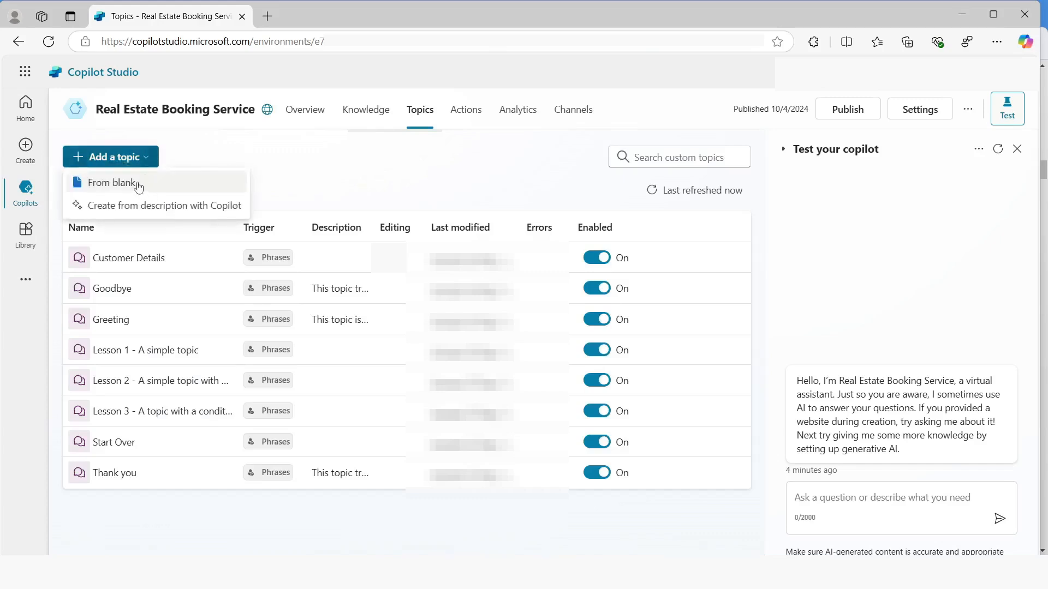
{"action": "left_click", "coordinate": [138, 184]}
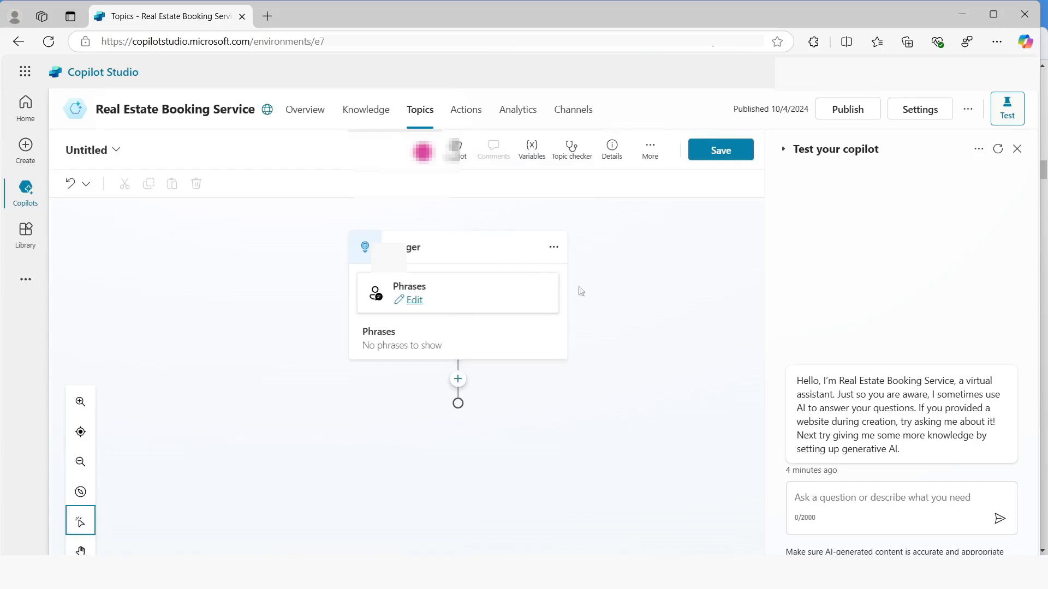
Name the new topic "Book a real State Showing" and set its display name to "Book"
{"action": "left_click", "coordinate": [613, 155]}
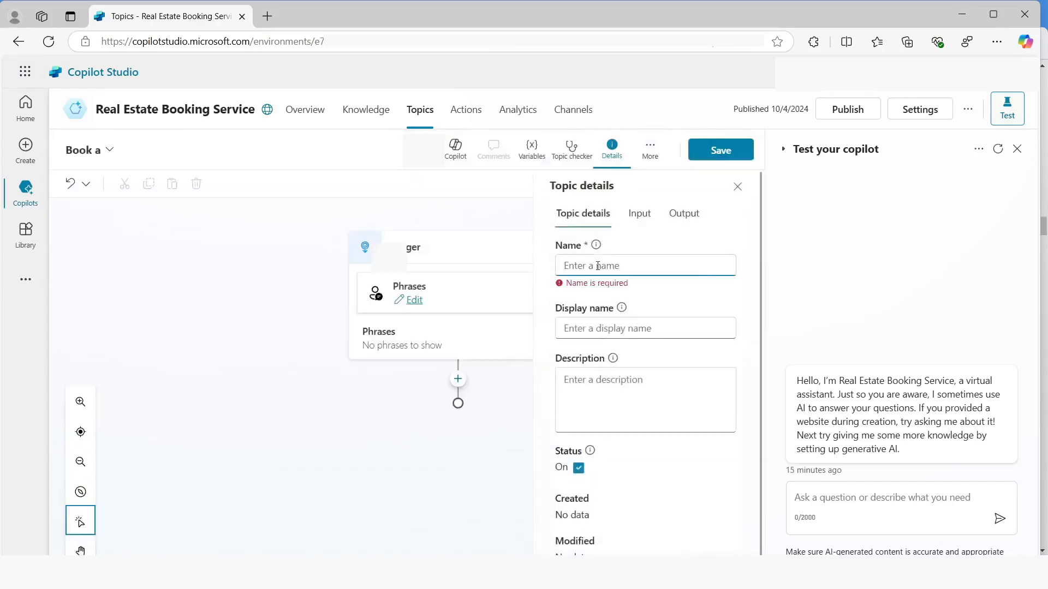
{"action": "type", "text": "B"}
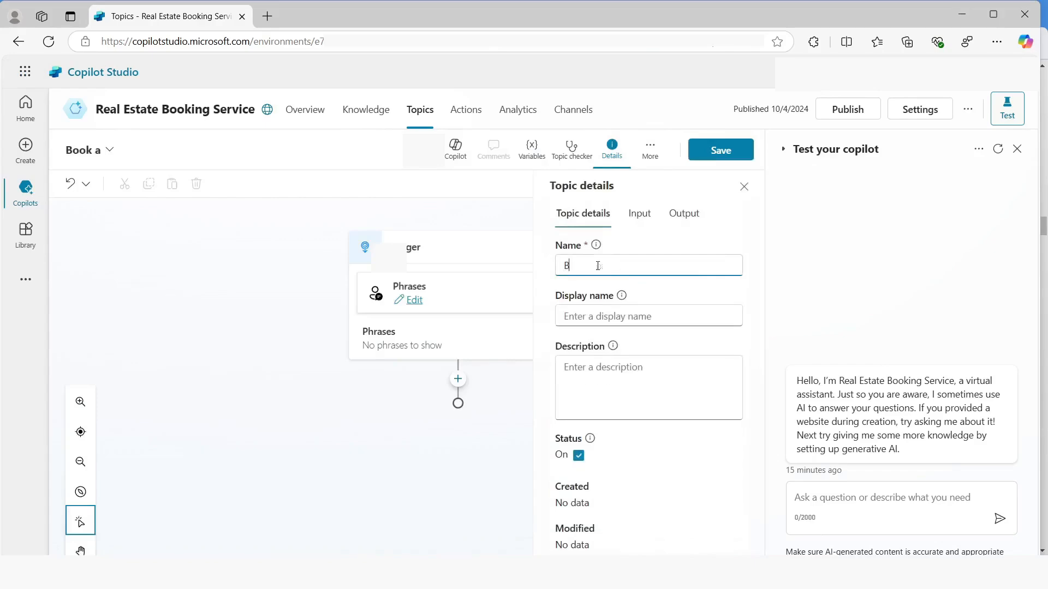
{"action": "type", "text": "ook a teal"}
{"action": "double_click", "coordinate": [598, 265]}
{"action": "type", "text": "real State"}
{"action": "type", "text": "Showing"}
{"action": "left_click", "coordinate": [587, 316]}
{"action": "type", "text": "Book"}
Enter the topic description "Select the property and requested date and create a booking request", save the topic and close its details
{"action": "left_click", "coordinate": [625, 394]}
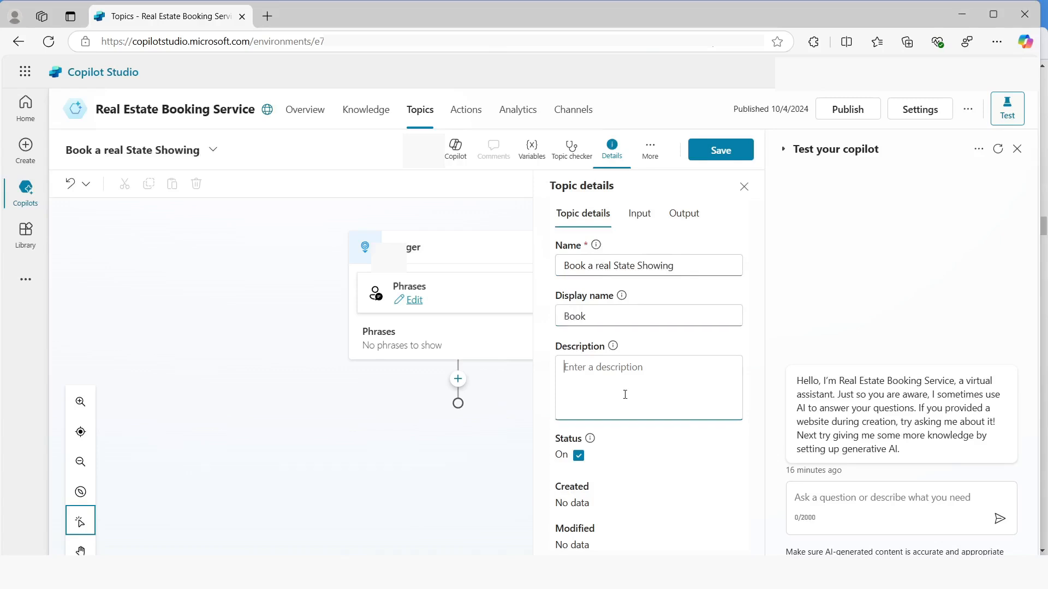
{"action": "type", "text": "Select the property and "}
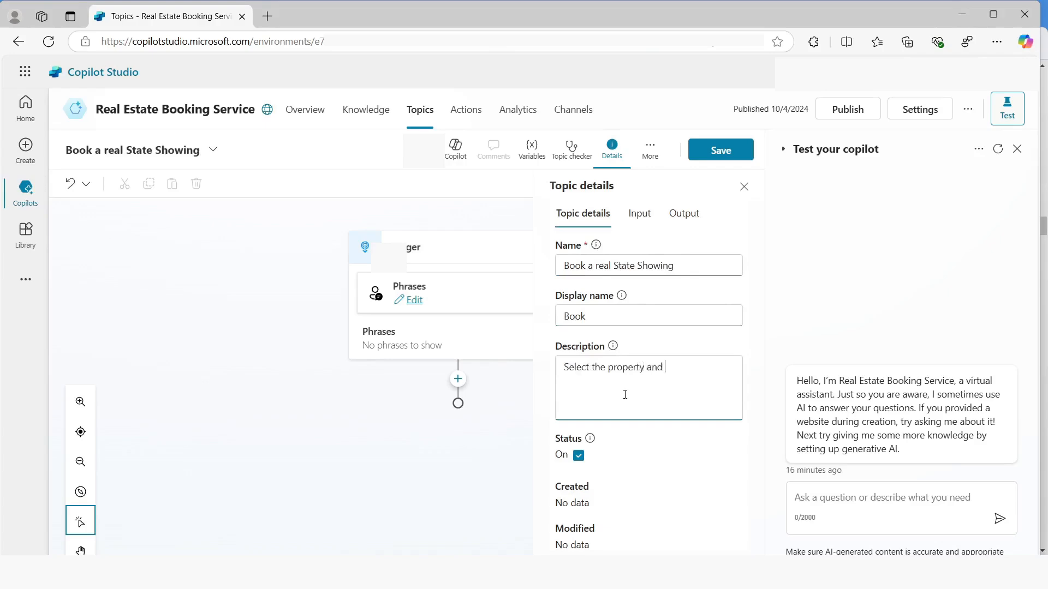
{"action": "type", "text": "requested date and create"}
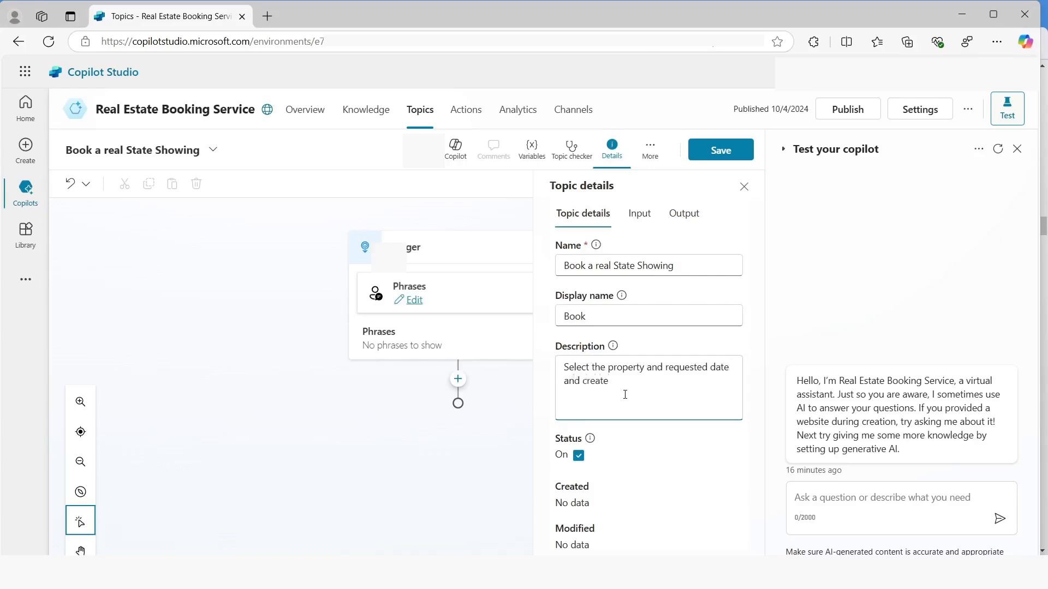
{"action": "type", "text": " a booking request"}
{"action": "left_click", "coordinate": [722, 155]}
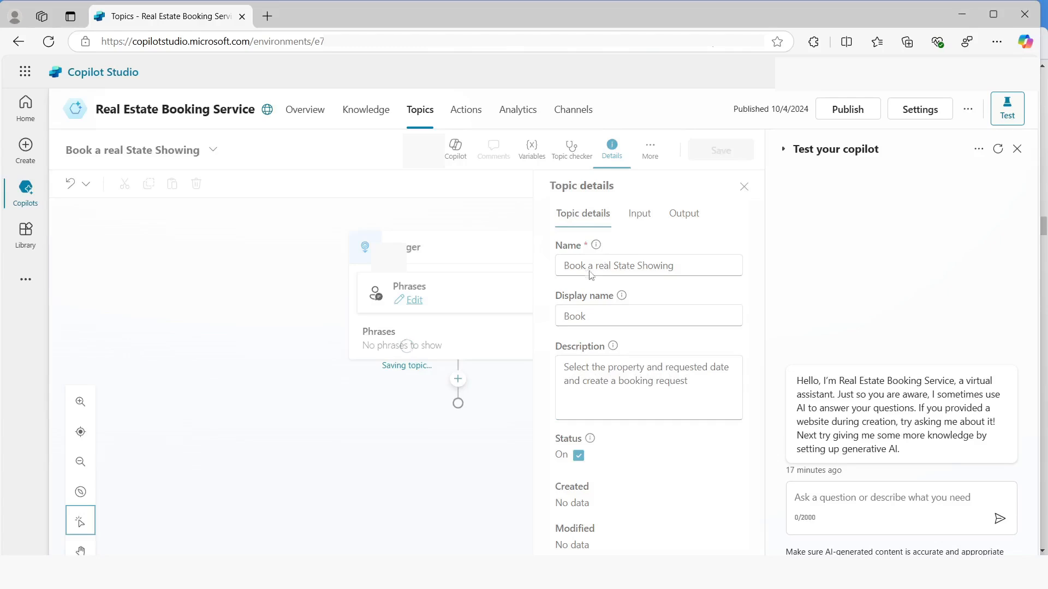
{"action": "left_click", "coordinate": [611, 175]}
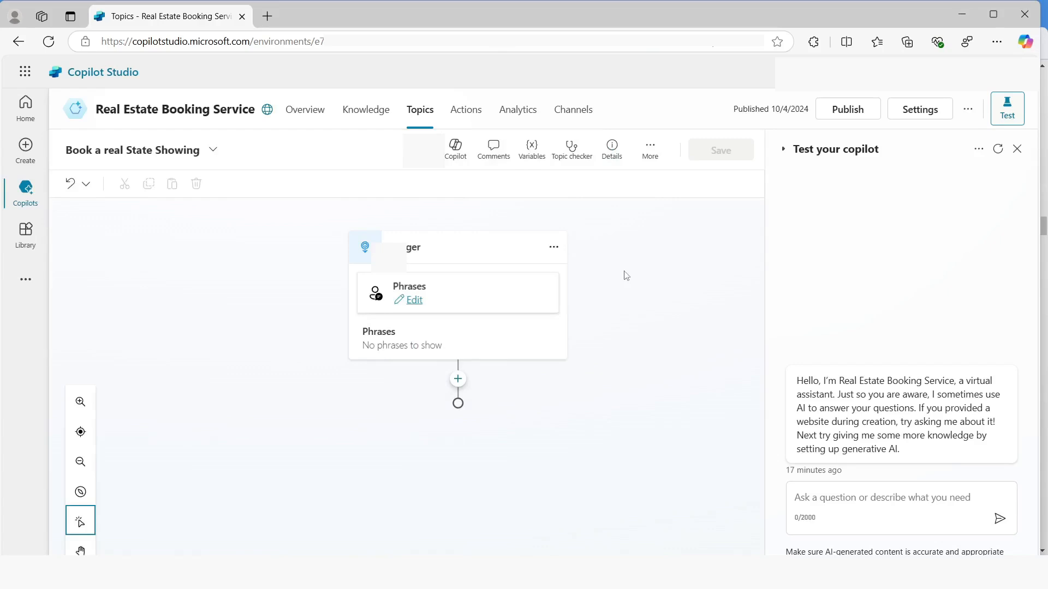
Open the trigger's phrases for editing and add the phrase "I want to book a real estate showing"
{"action": "left_click", "coordinate": [416, 301]}
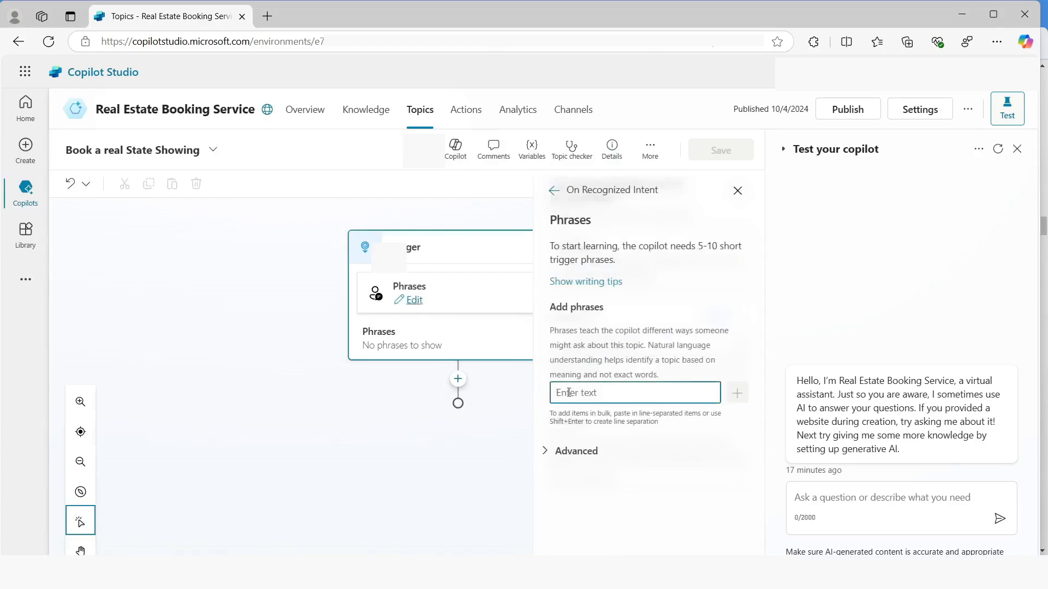
{"action": "type", "text": "I want"}
{"action": "type", "text": " to book"}
{"action": "type", "text": " a br"}
{"action": "type", "text": "real"}
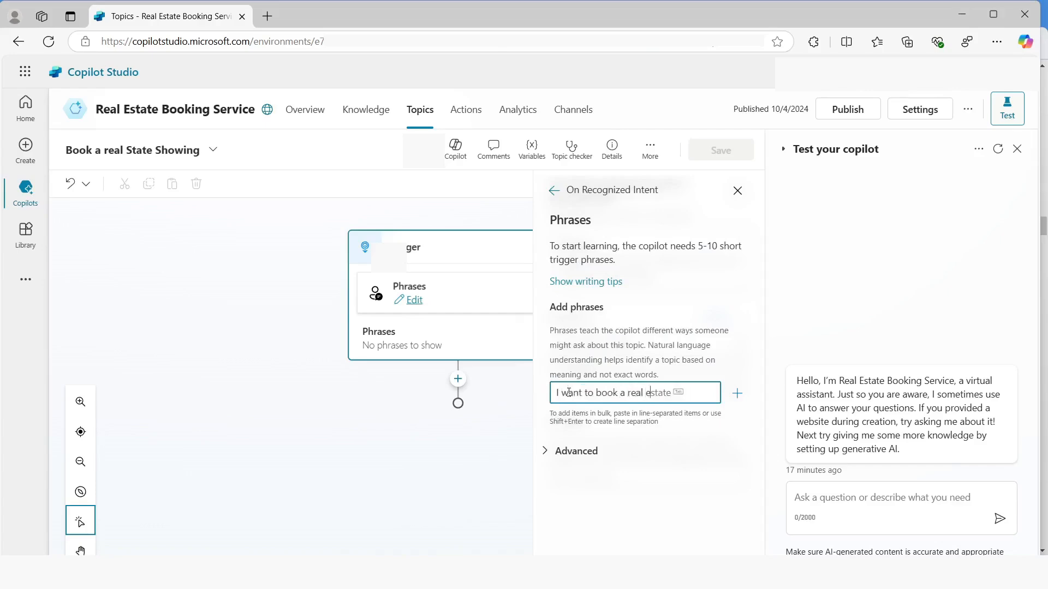
{"action": "type", "text": " estate showing"}
{"action": "key", "text": "Return"}
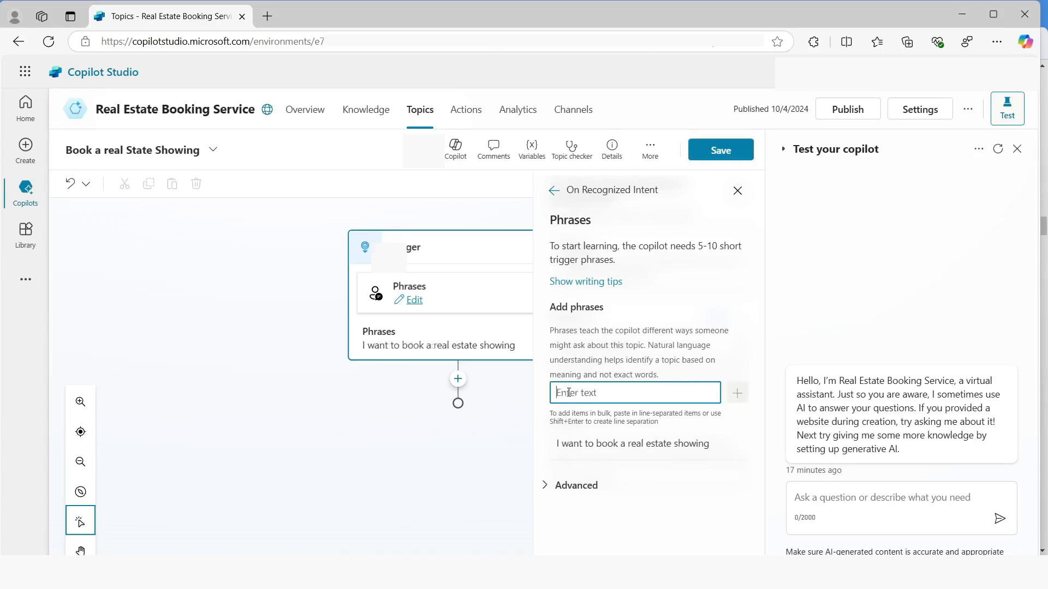
Add the trigger phrase "Schedule a real estate showing" to the topic
{"action": "type", "text": "Schedule a real estate"}
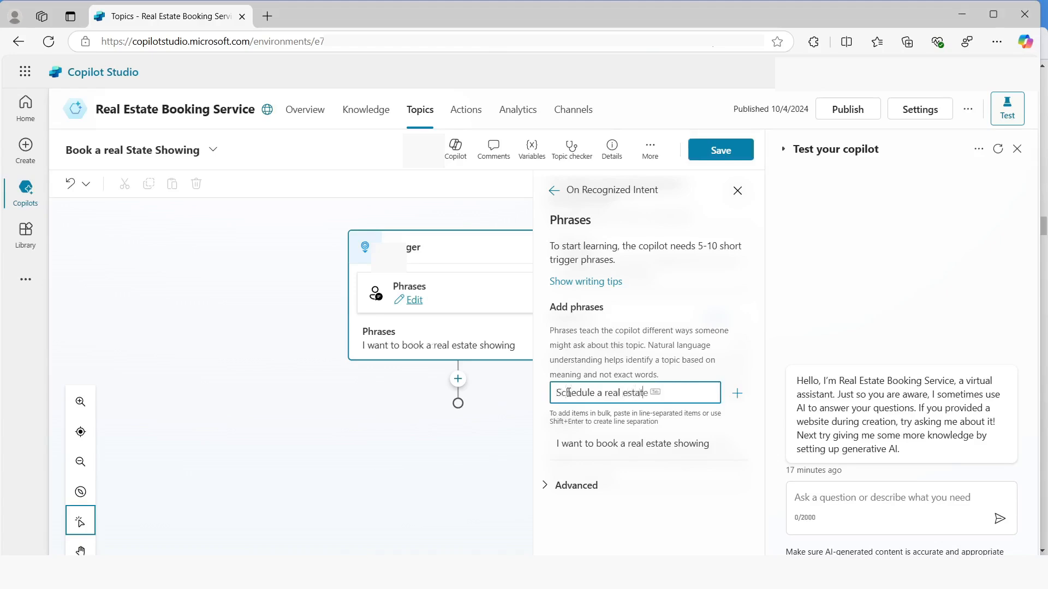
{"action": "type", "text": " showing"}
{"action": "key", "text": "Return"}
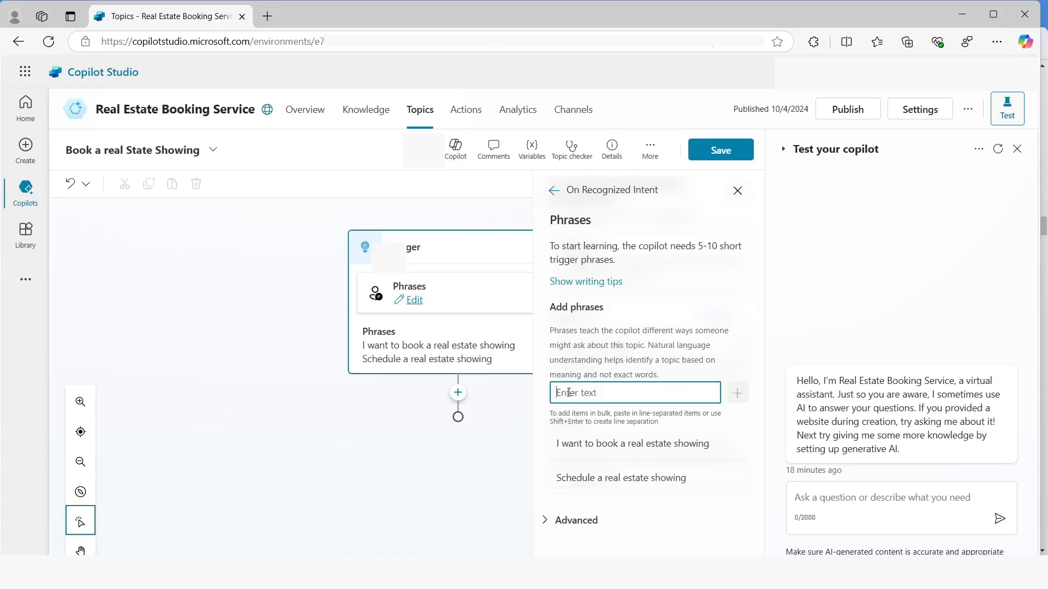
Add the trigger phrase "Arrange the viewing for a real estate property" to the topic
{"action": "type", "text": "Arrange the viewing"}
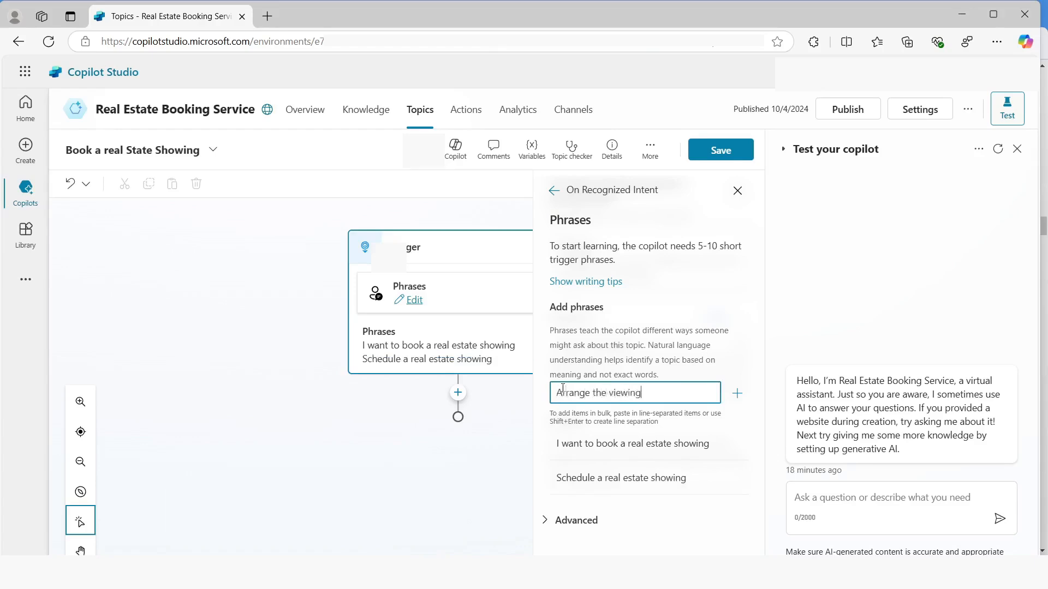
{"action": "type", "text": " for a reas"}
{"action": "type", "text": " estate property"}
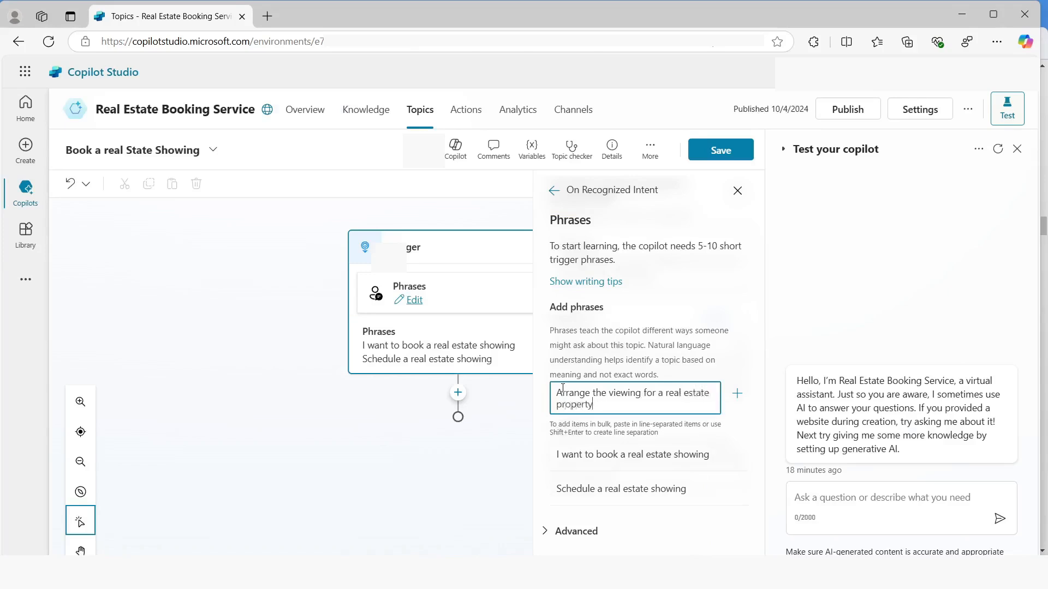
{"action": "key", "text": "Return"}
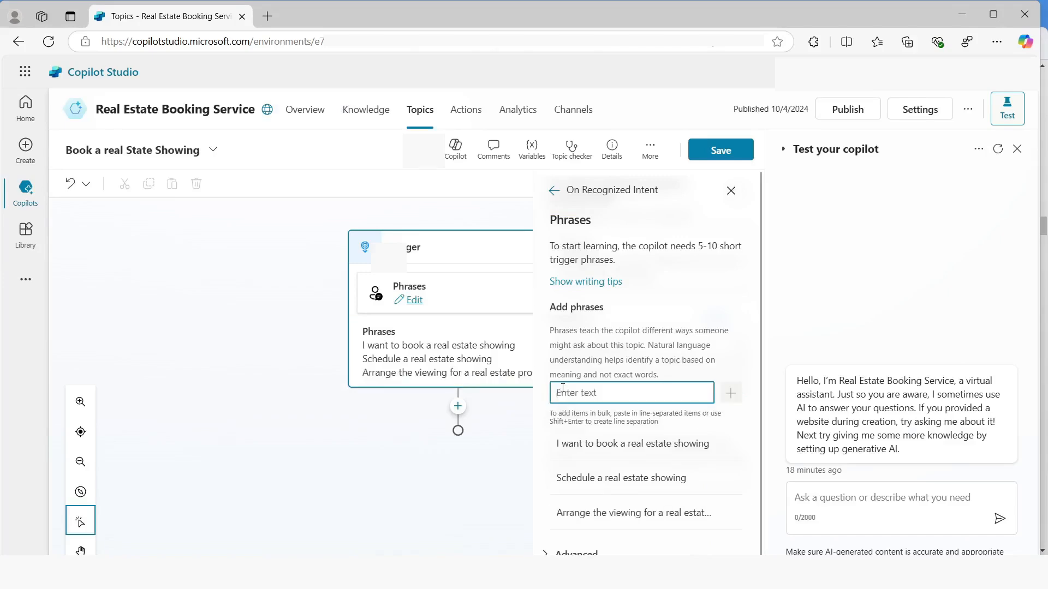
Add the trigger phrase "Set up an appointment to view a house" to the topic
{"action": "type", "text": "Set up an appointment"}
{"action": "key", "text": "Tab"}
{"action": "type", "text": "to view a ho"}
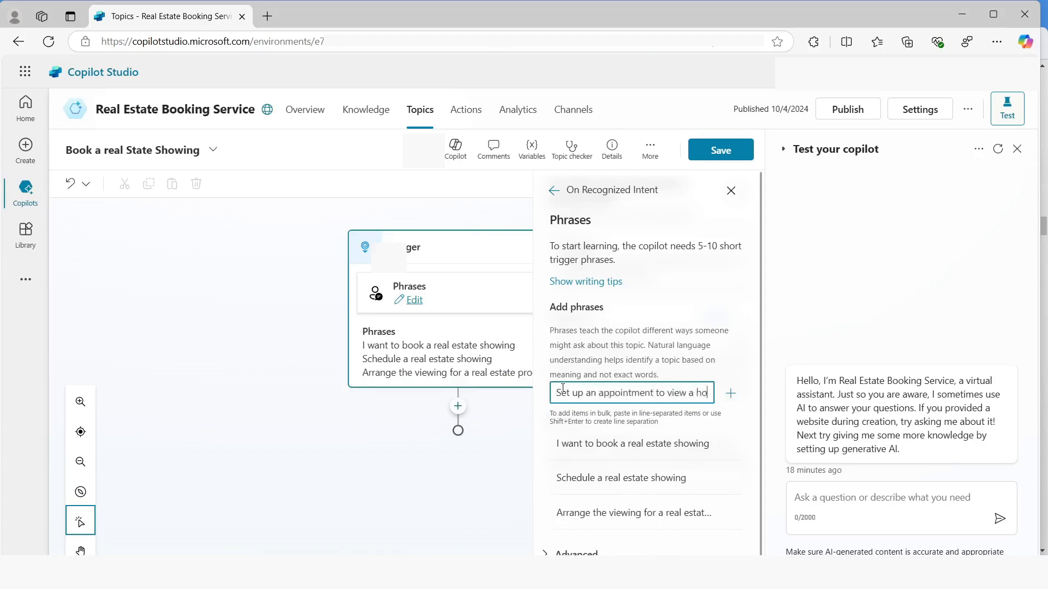
{"action": "type", "text": "use"}
{"action": "key", "text": "Return"}
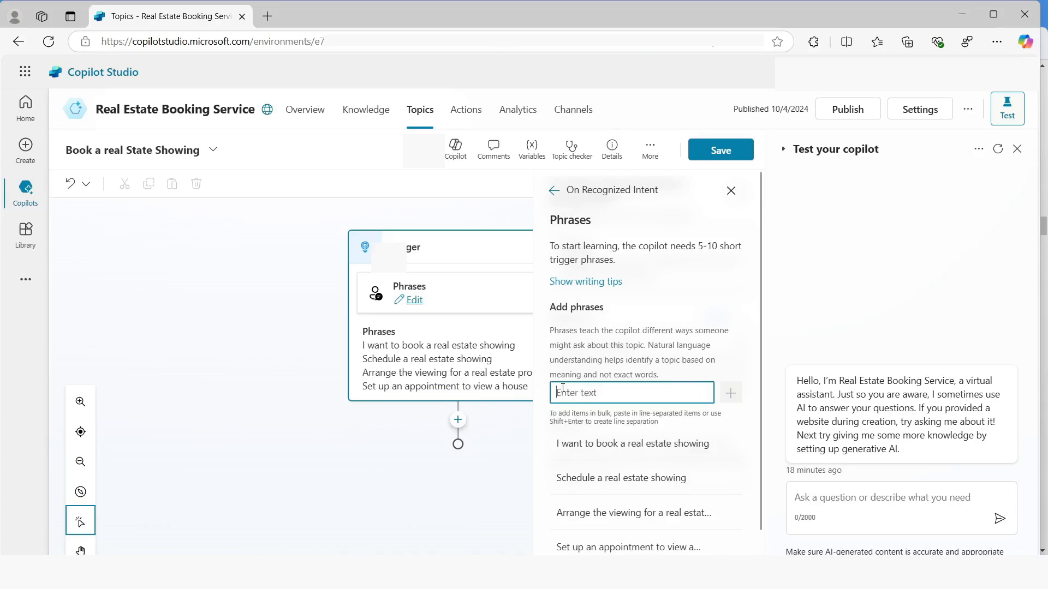
Add the trigger phrase "Plan a property viewing" and save the topic
{"action": "type", "text": "Plan a property viewing"}
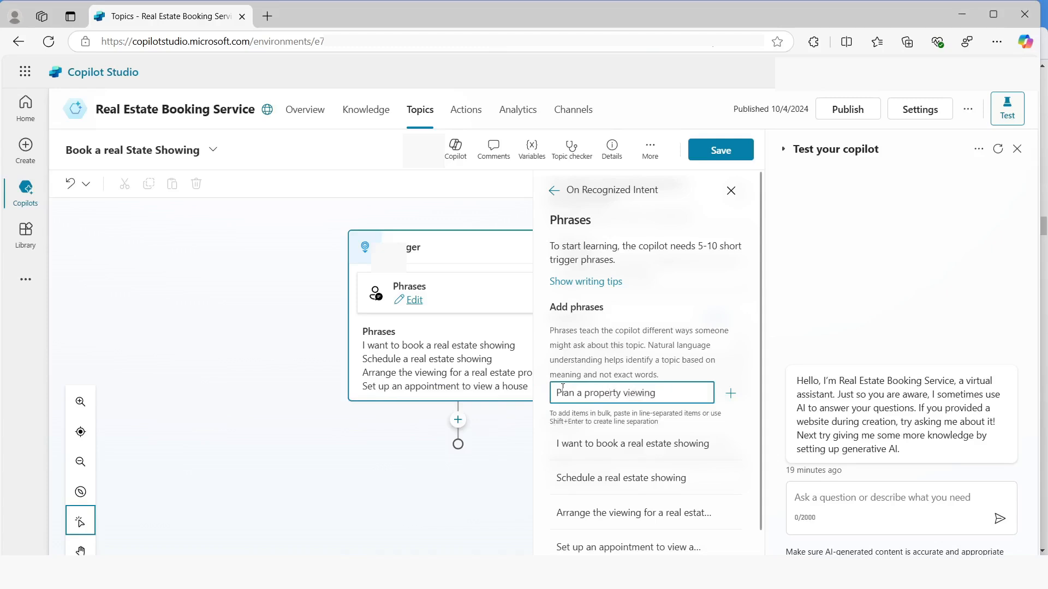
{"action": "key", "text": "Return"}
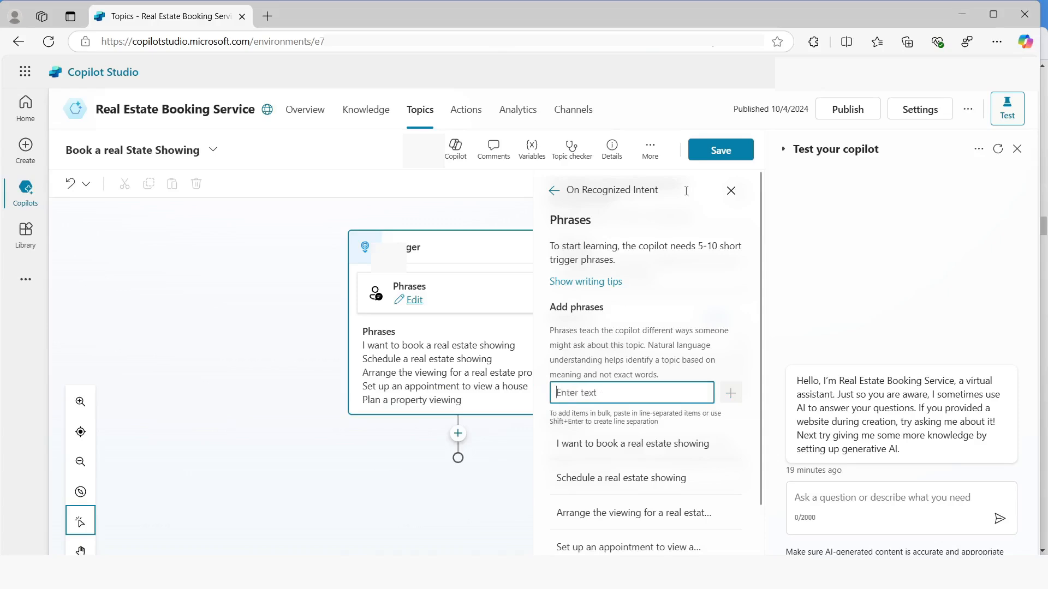
{"action": "left_click", "coordinate": [721, 150]}
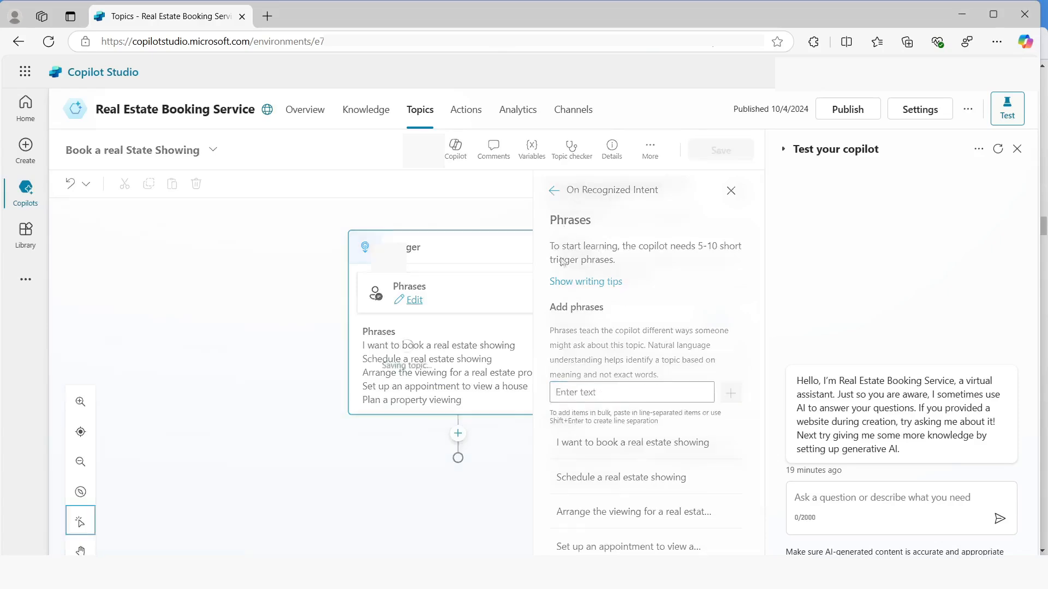
Add a message node below the trigger reading "Hi, I can help you with booking a real estate property showing" and save the topic
{"action": "left_click", "coordinate": [455, 437]}
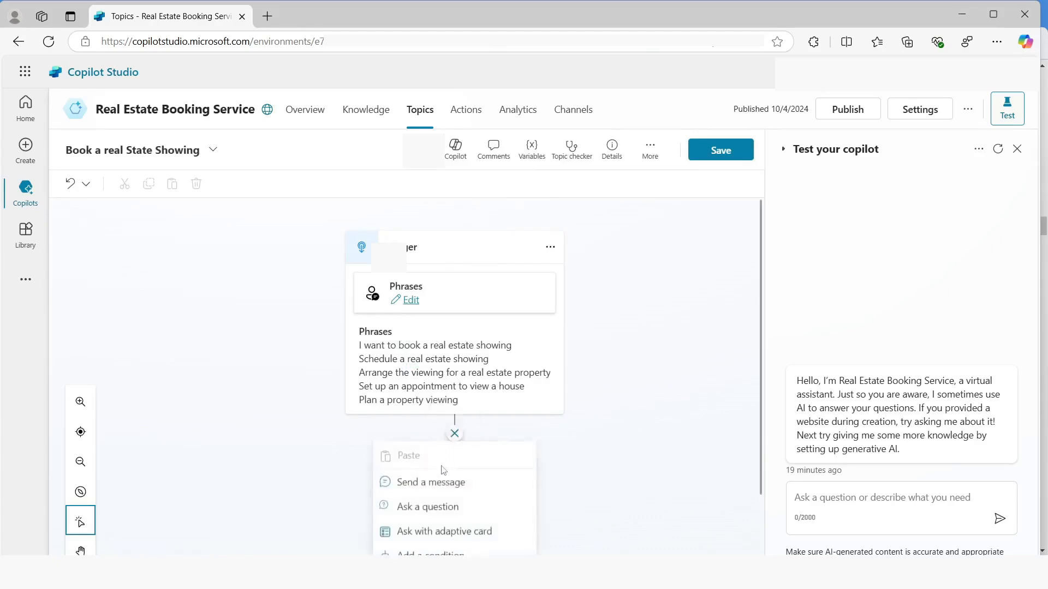
{"action": "left_click", "coordinate": [419, 482]}
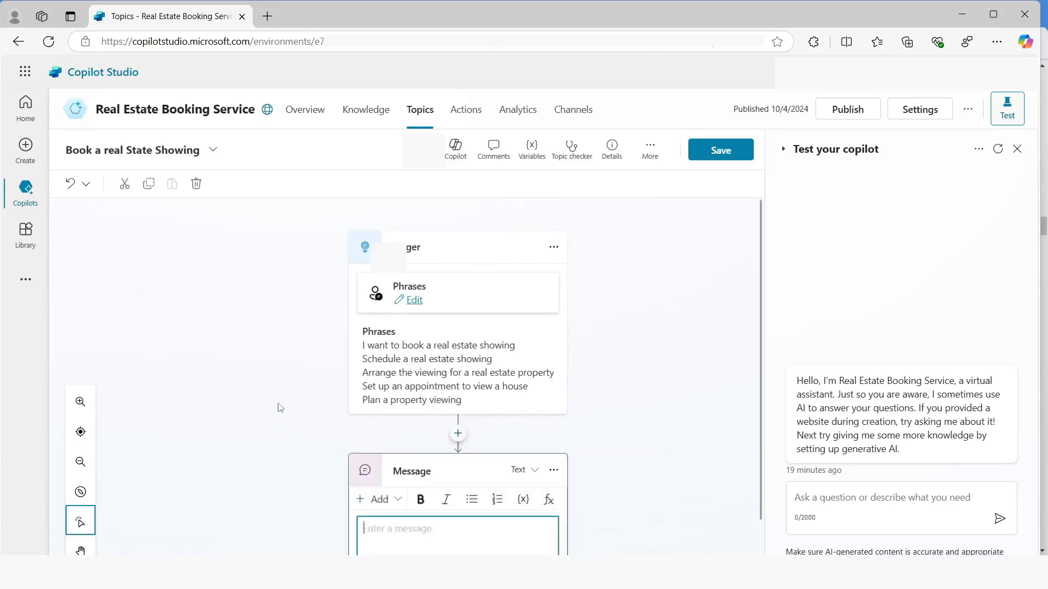
{"action": "type", "text": "Hi, I can help you with booking a real estate property showing"}
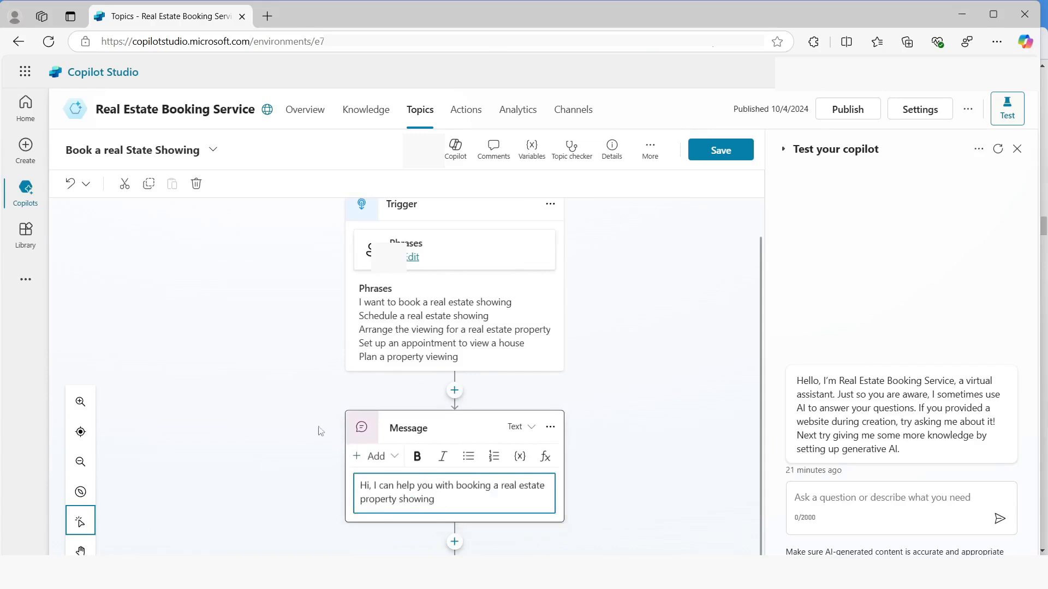
{"action": "left_click", "coordinate": [720, 153]}
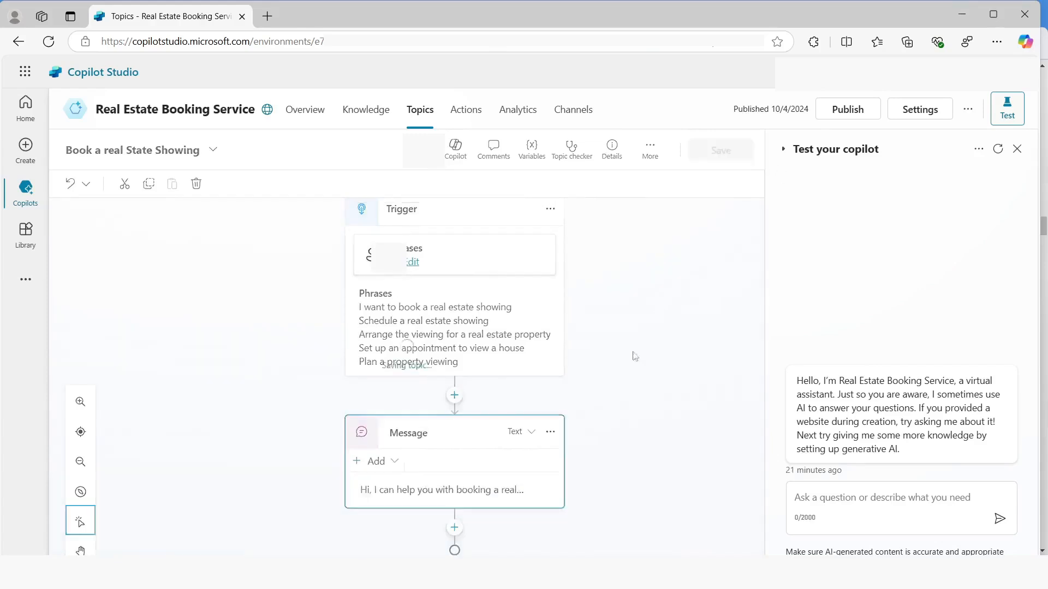
Add a redirect to the Customer Details topic below the greeting message
{"action": "left_click", "coordinate": [454, 527]}
{"action": "mouse_move", "coordinate": [467, 511]}
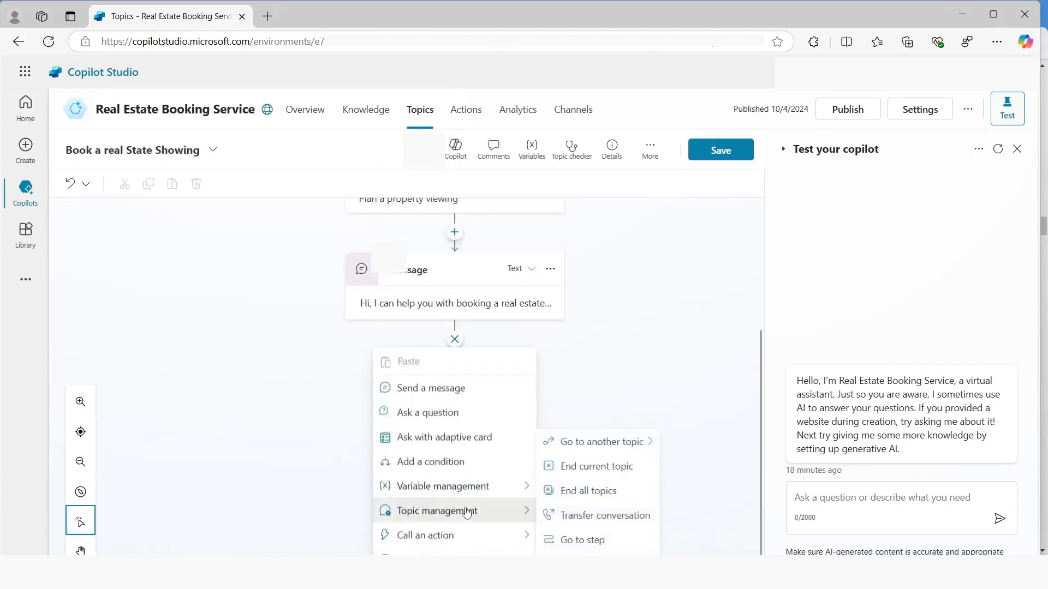
{"action": "mouse_move", "coordinate": [650, 442]}
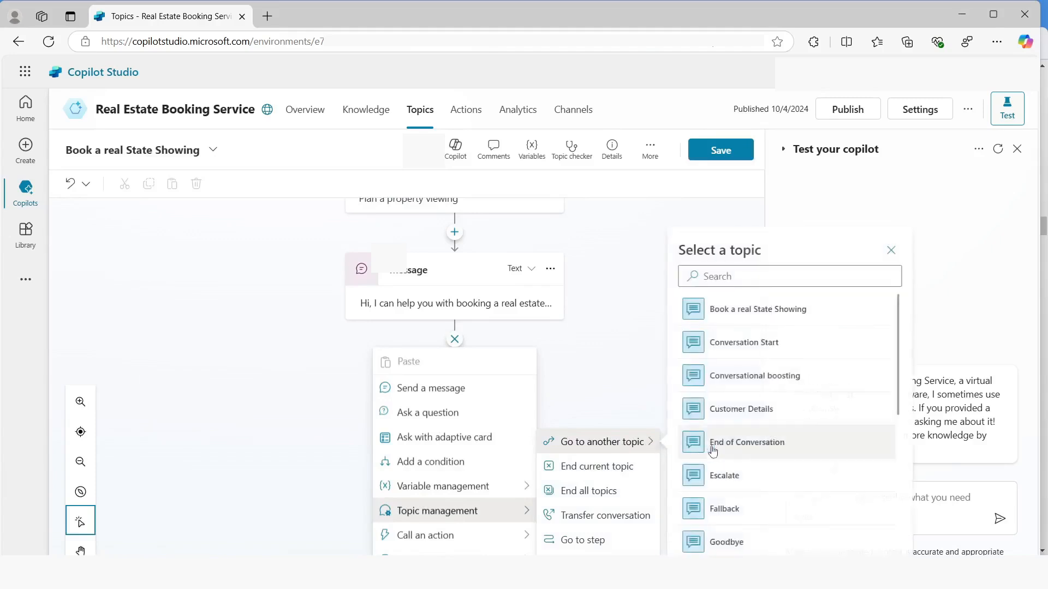
{"action": "left_click", "coordinate": [739, 409]}
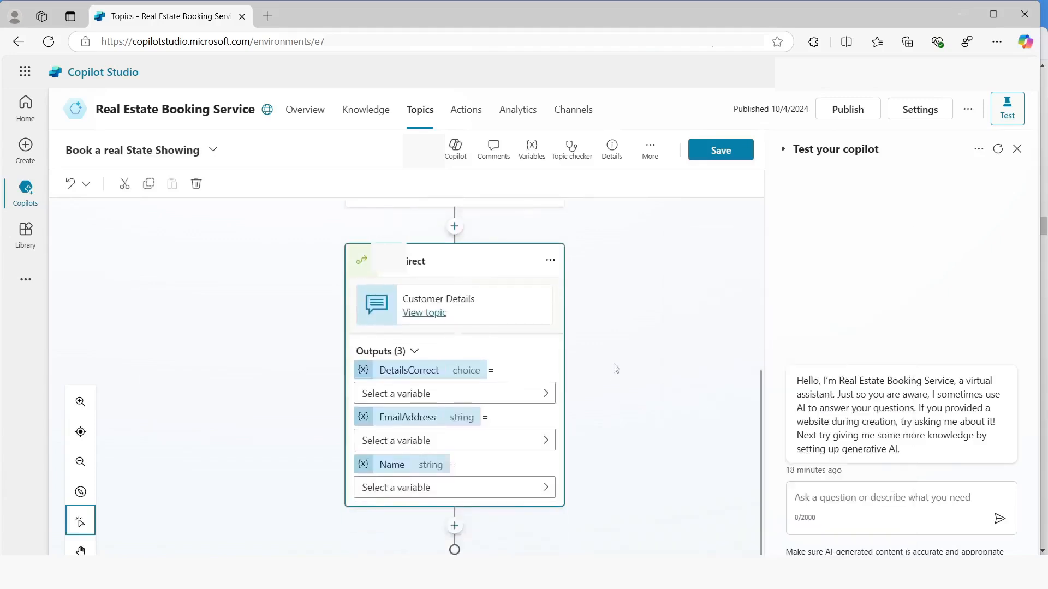
Add a condition below the redirect that checks whether DetailsCorrect is equal to Yes, and save the topic
{"action": "left_click", "coordinate": [454, 526]}
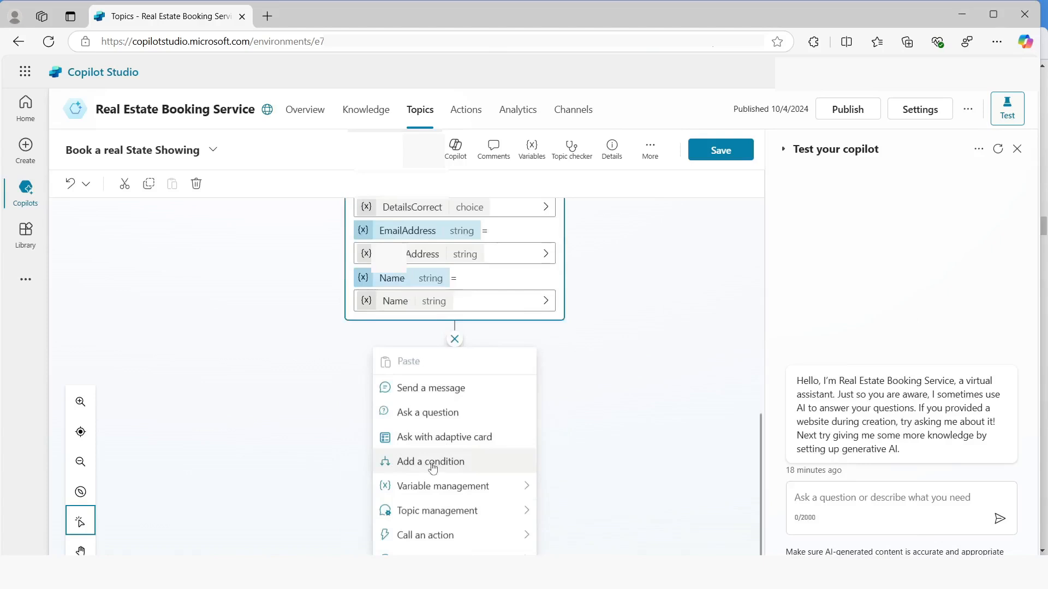
{"action": "left_click", "coordinate": [434, 468]}
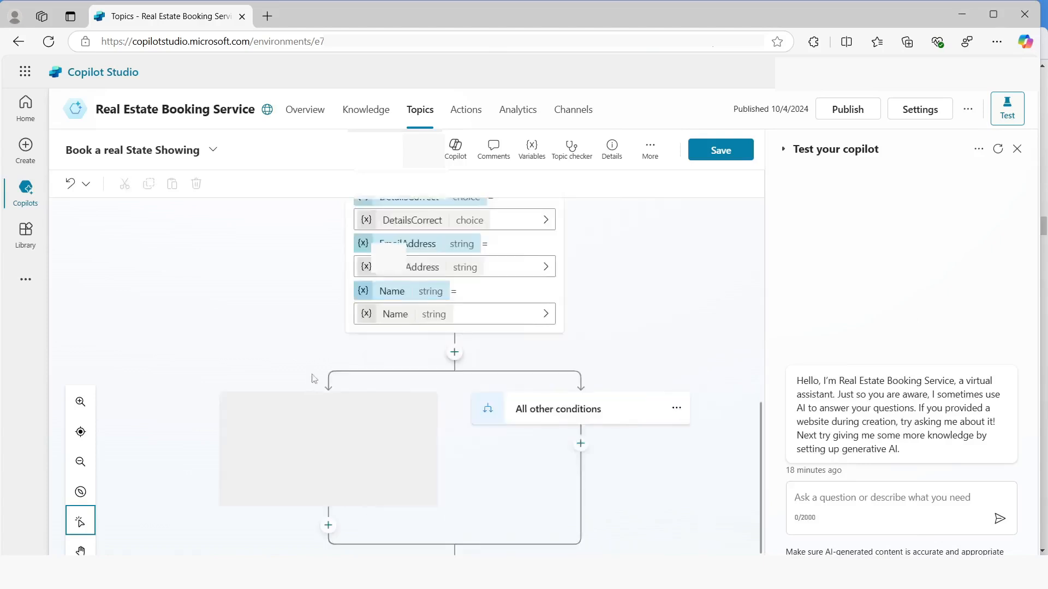
{"action": "left_click", "coordinate": [277, 409]}
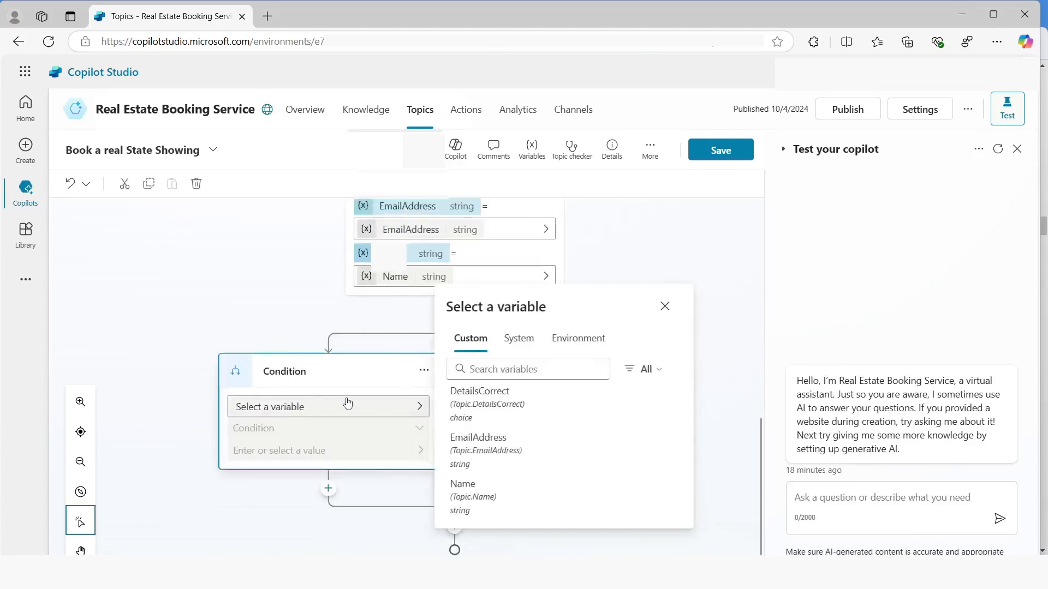
{"action": "left_click", "coordinate": [477, 398]}
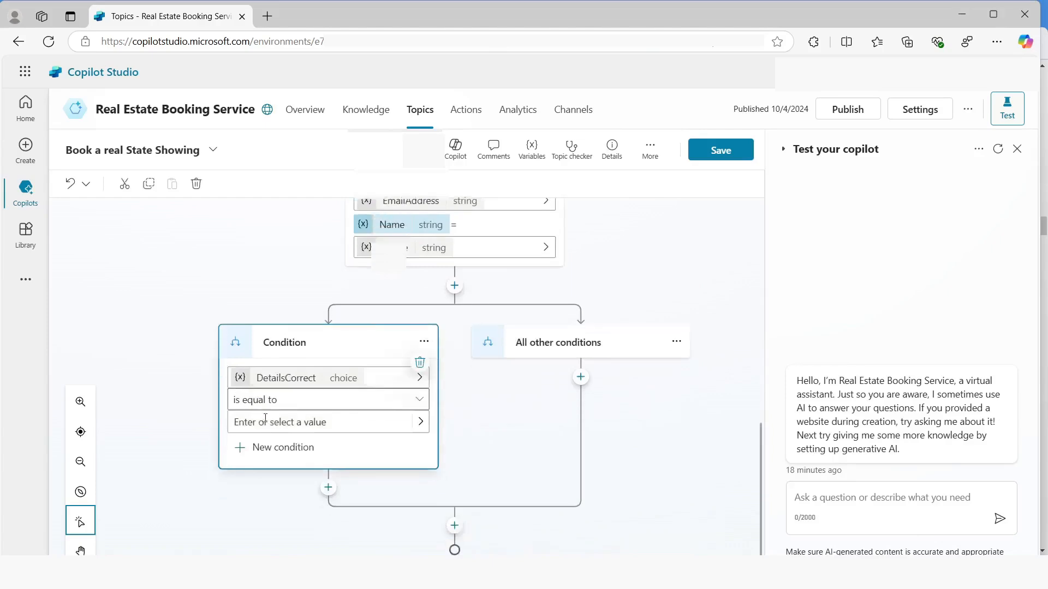
{"action": "left_click", "coordinate": [264, 415]}
{"action": "key", "text": "Down"}
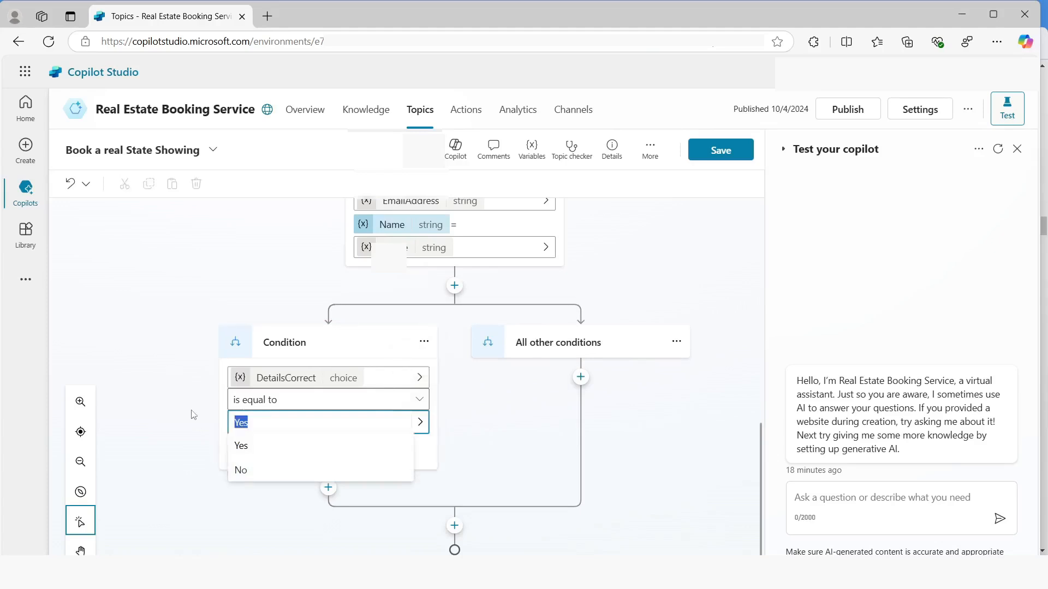
{"action": "key", "text": "Return"}
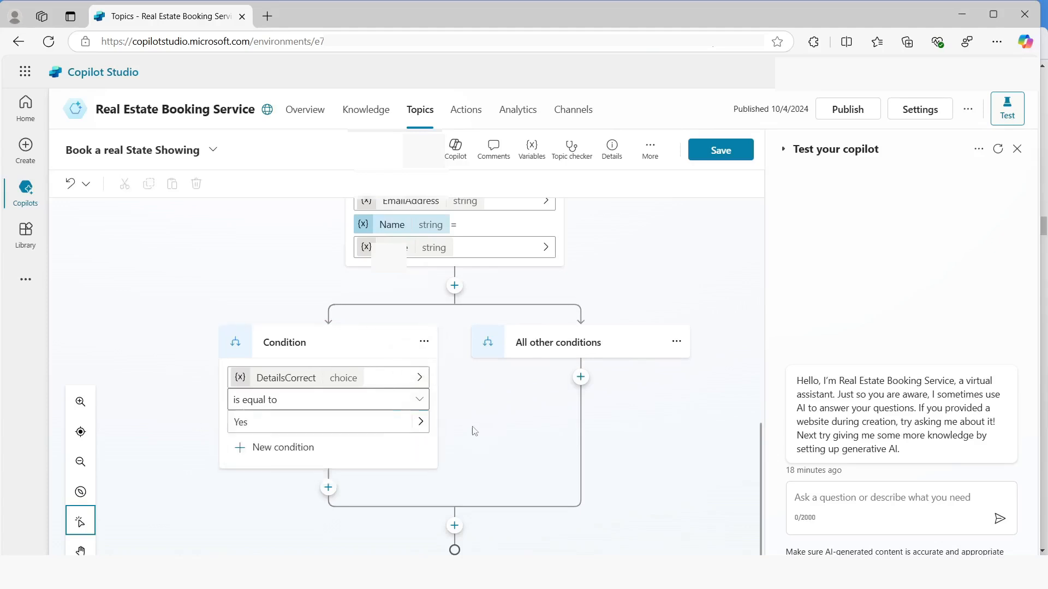
{"action": "left_click", "coordinate": [715, 155]}
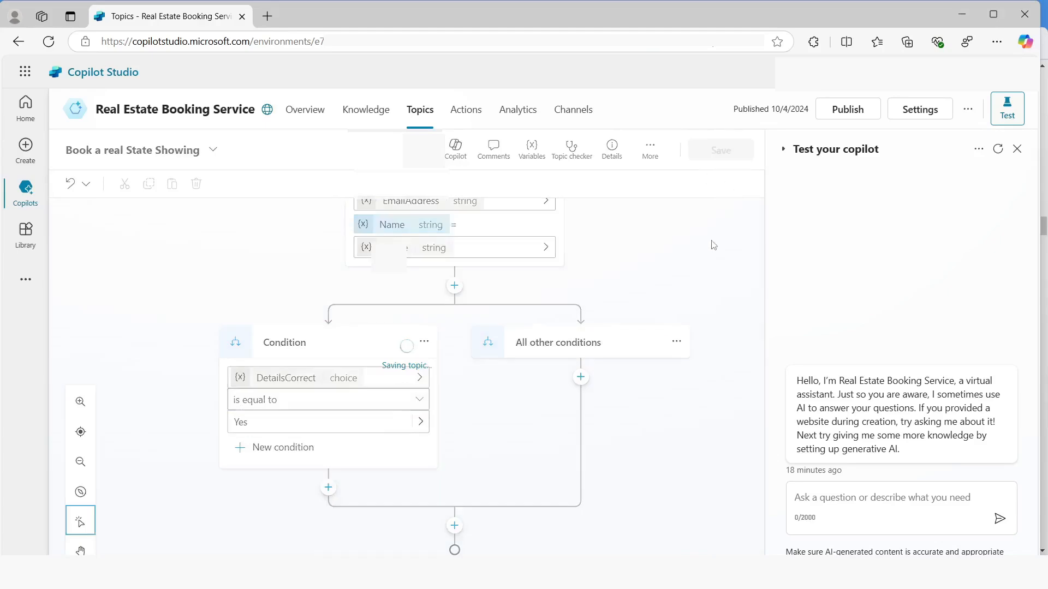
Add the question "Which property do you want to see?" after the condition branches rejoin and have it identify the user's entire response
{"action": "scroll", "coordinate": [635, 284], "scroll_direction": "down", "scroll_amount": 1}
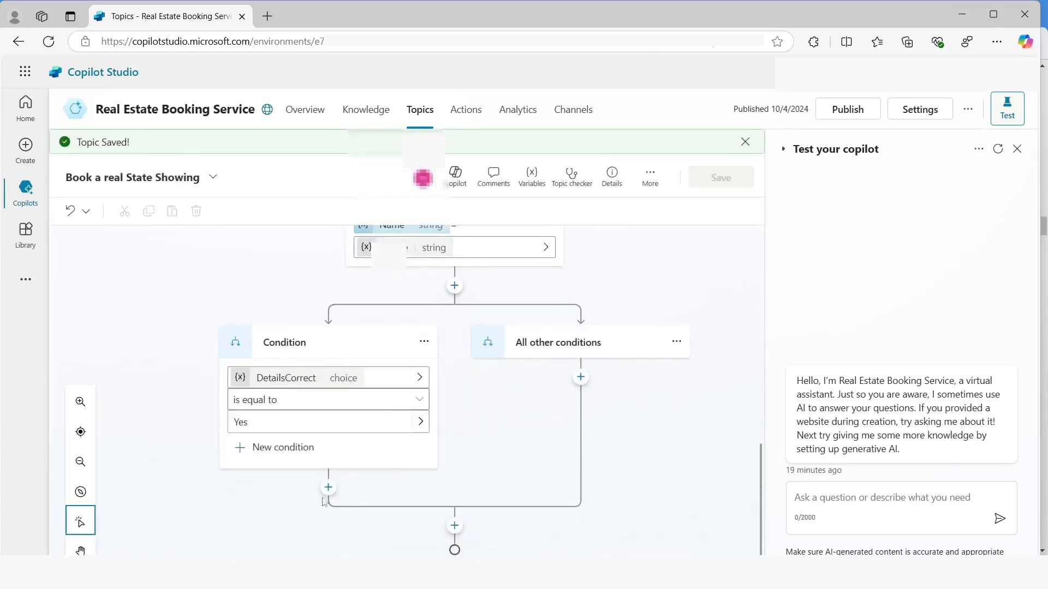
{"action": "left_click", "coordinate": [454, 526]}
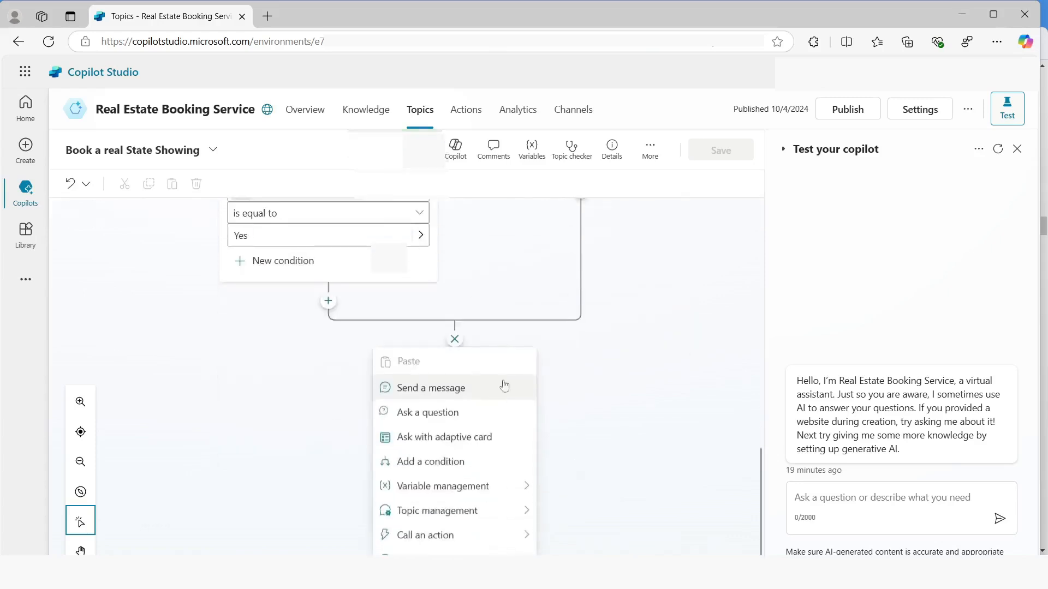
{"action": "left_click", "coordinate": [426, 416]}
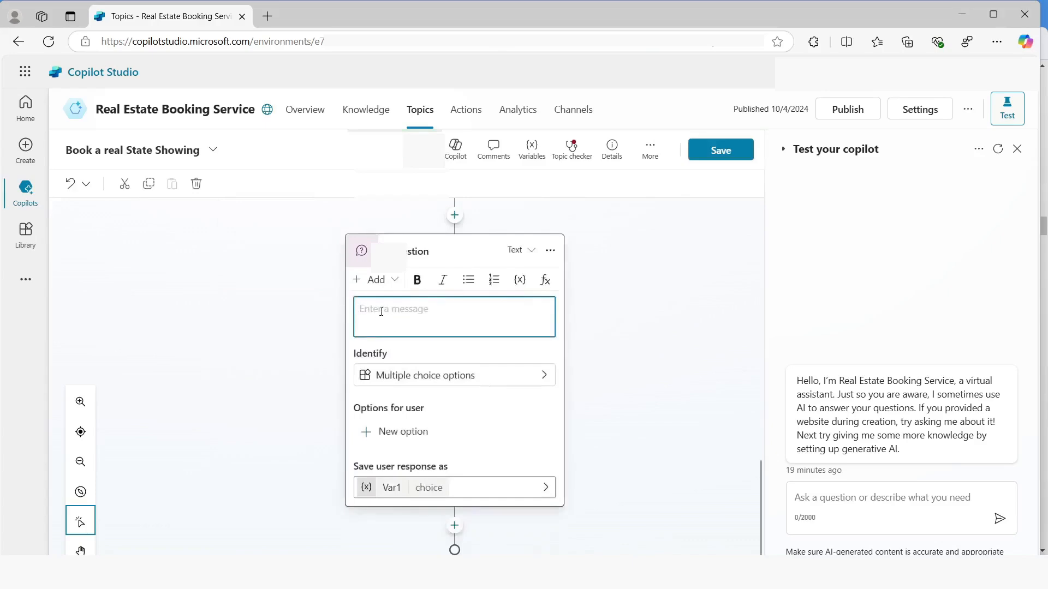
{"action": "type", "text": "Which proper"}
{"action": "key", "text": "BackSpace"}
{"action": "key", "text": "BackSpace"}
{"action": "key", "text": "BackSpace"}
{"action": "type", "text": "rty do you want to see?"}
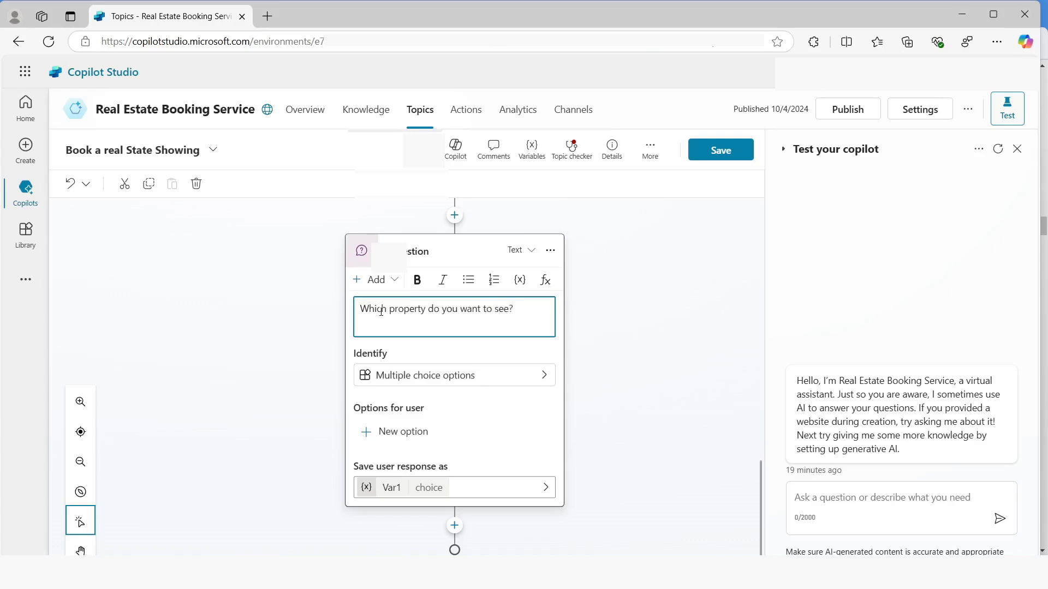
{"action": "left_click", "coordinate": [523, 381]}
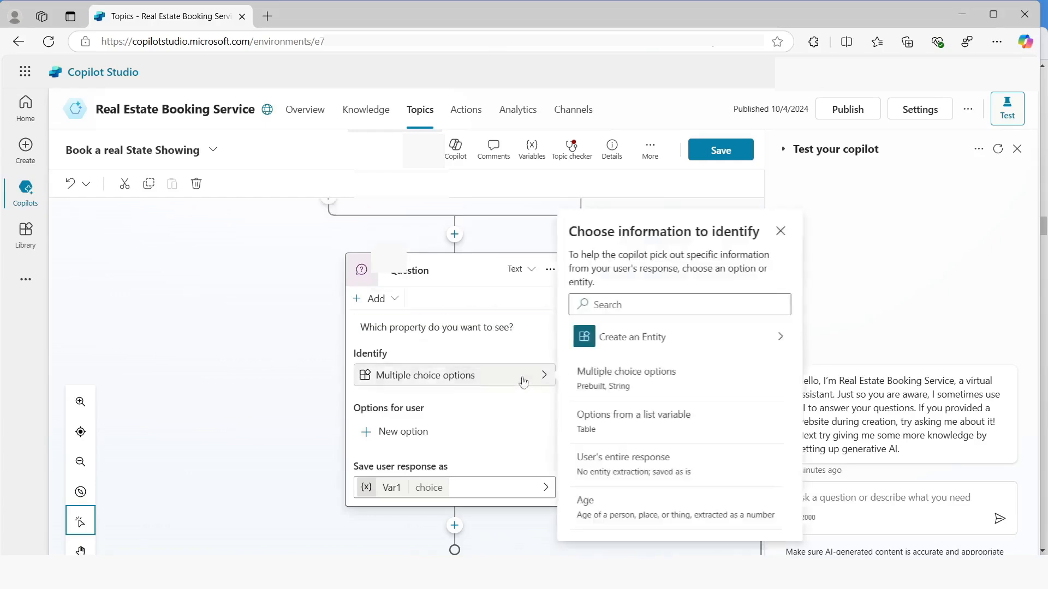
{"action": "left_click", "coordinate": [621, 464]}
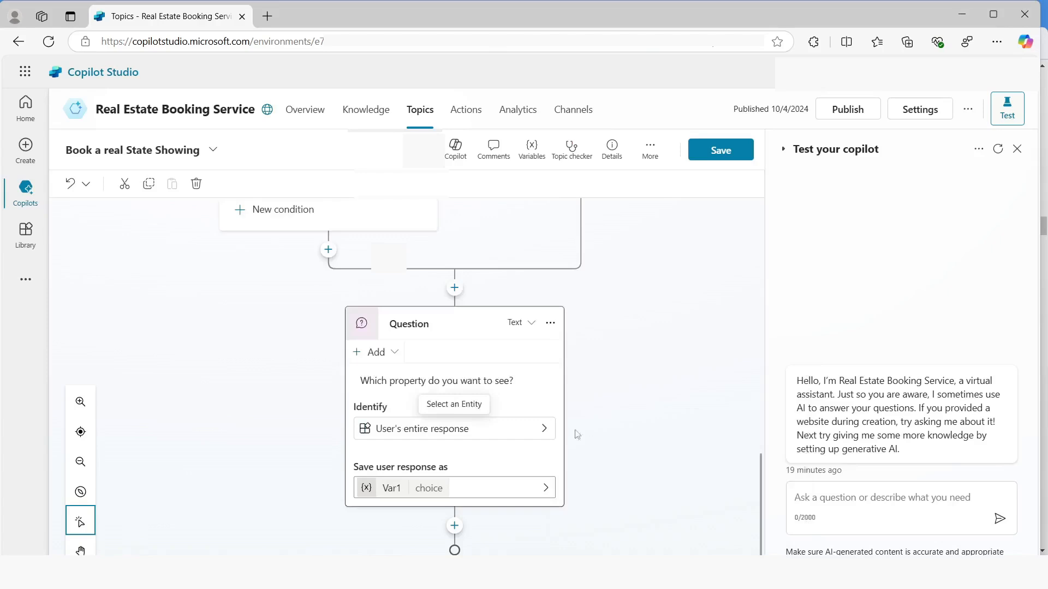
Rename the property question's response variable to PropertyName and save the topic
{"action": "left_click", "coordinate": [586, 236]}
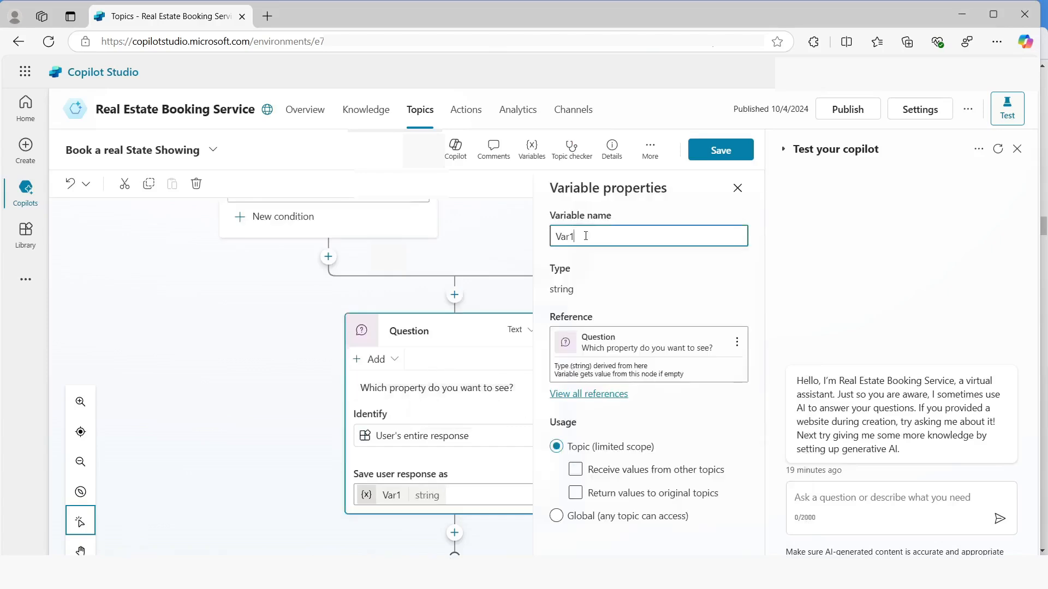
{"action": "double_click", "coordinate": [585, 236]}
{"action": "key", "text": "BackSpace"}
{"action": "type", "text": "PropertyName"}
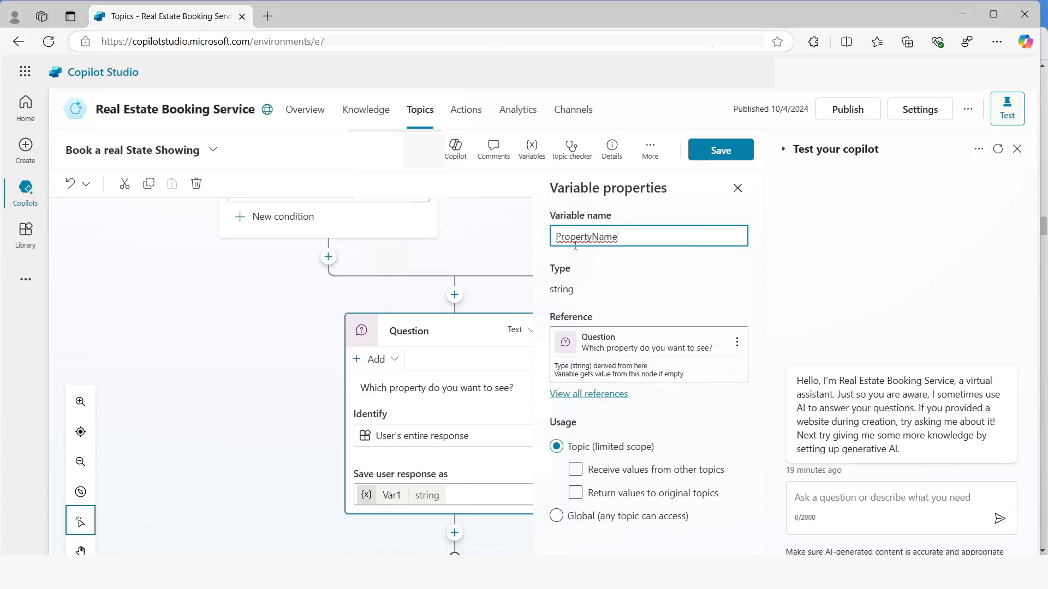
{"action": "left_click", "coordinate": [715, 153]}
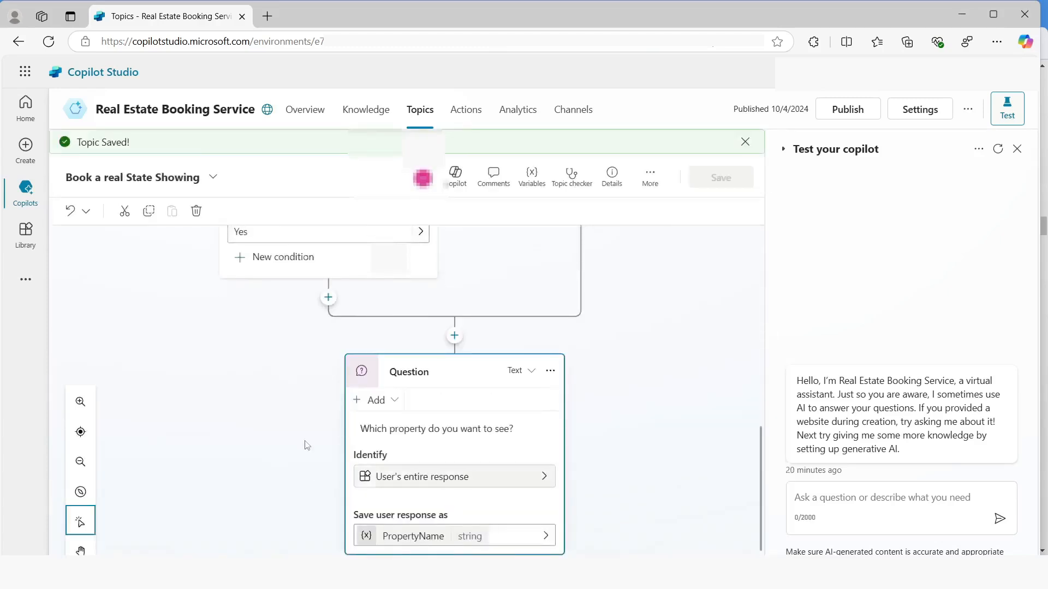
Add the question "What date and time do you want to see the property?" after the property question and have it identify Date and time
{"action": "scroll", "coordinate": [306, 444], "scroll_direction": "down", "scroll_amount": 1}
{"action": "left_click", "coordinate": [454, 525]}
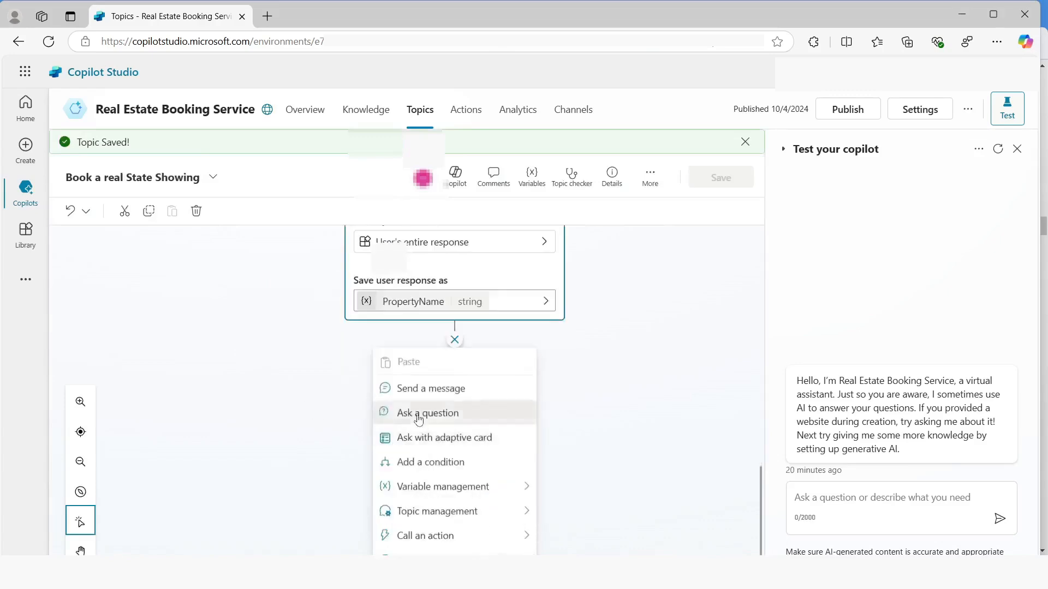
{"action": "left_click", "coordinate": [397, 412]}
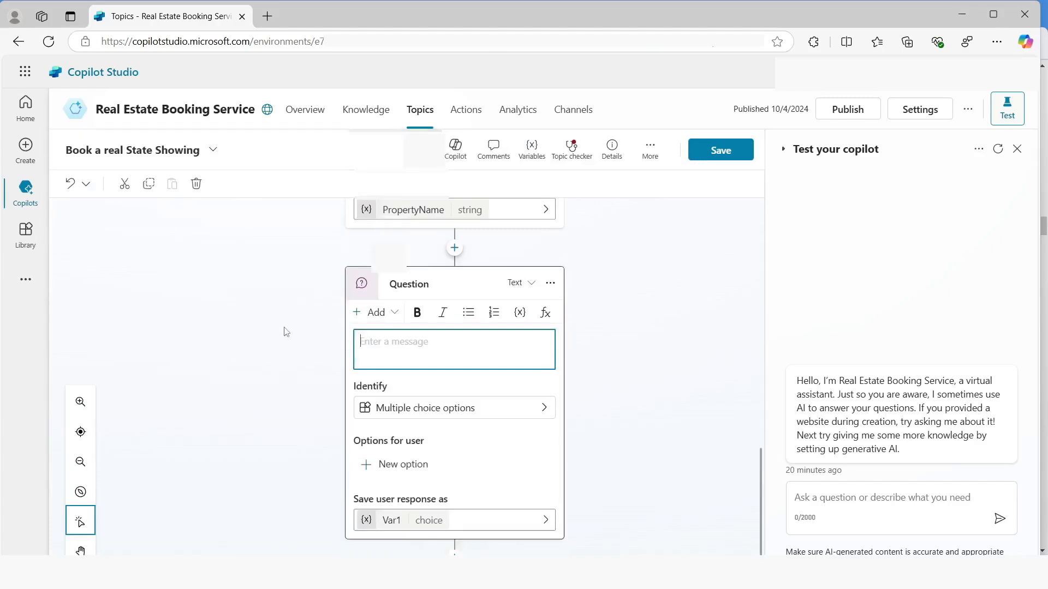
{"action": "scroll", "coordinate": [334, 358], "scroll_direction": "down", "scroll_amount": 1}
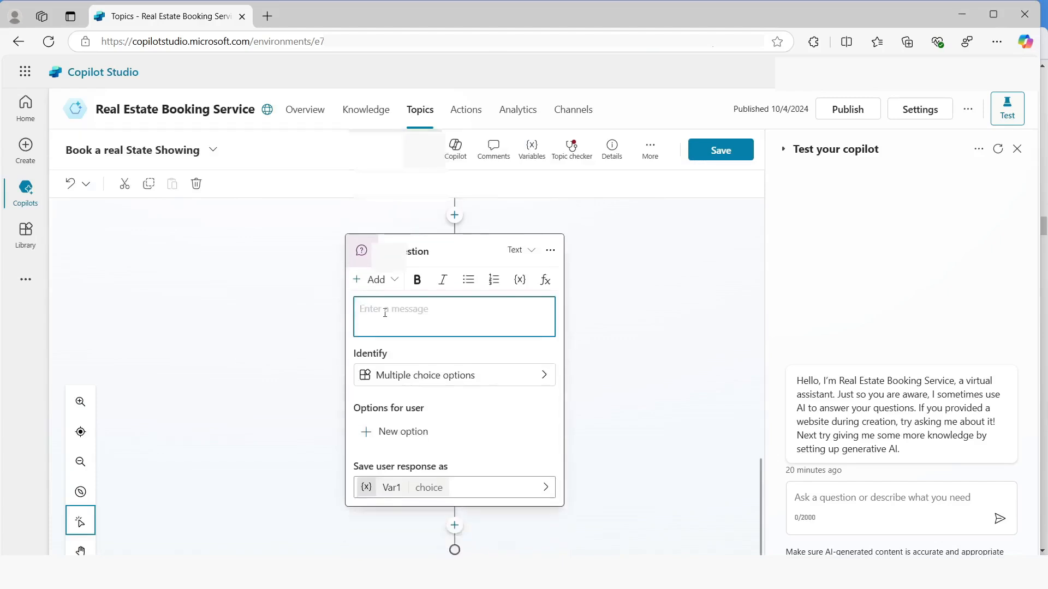
{"action": "type", "text": "What date and time do you want to see the property?"}
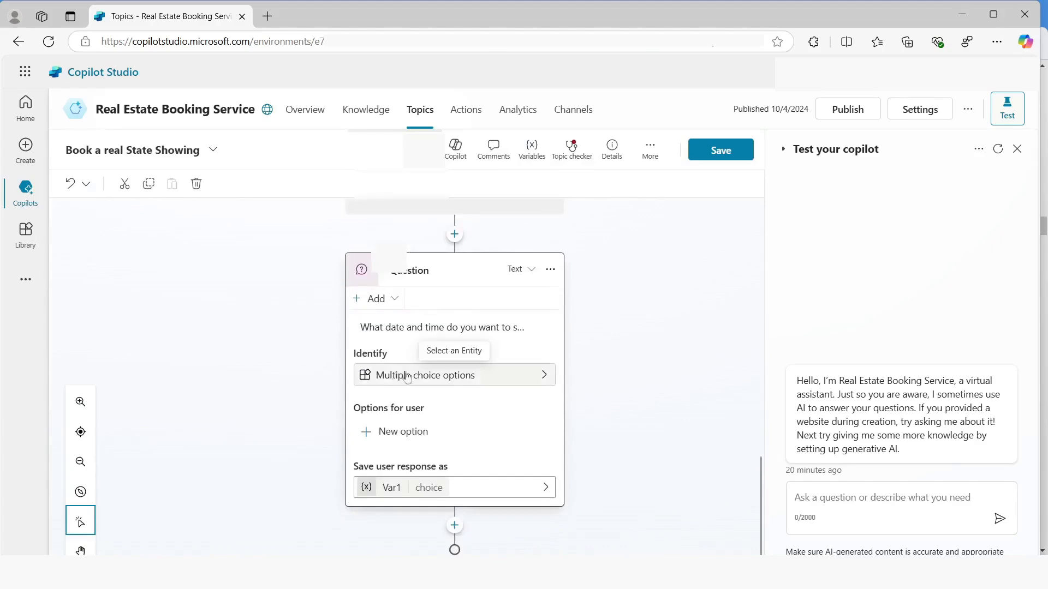
{"action": "left_click", "coordinate": [543, 375]}
{"action": "left_click", "coordinate": [609, 304]}
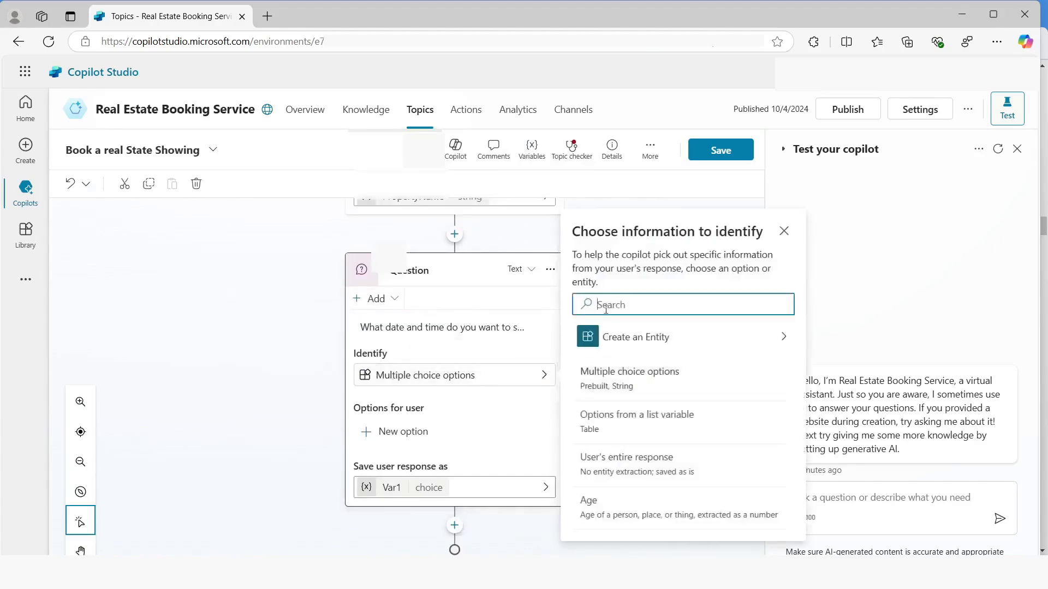
{"action": "type", "text": "d"}
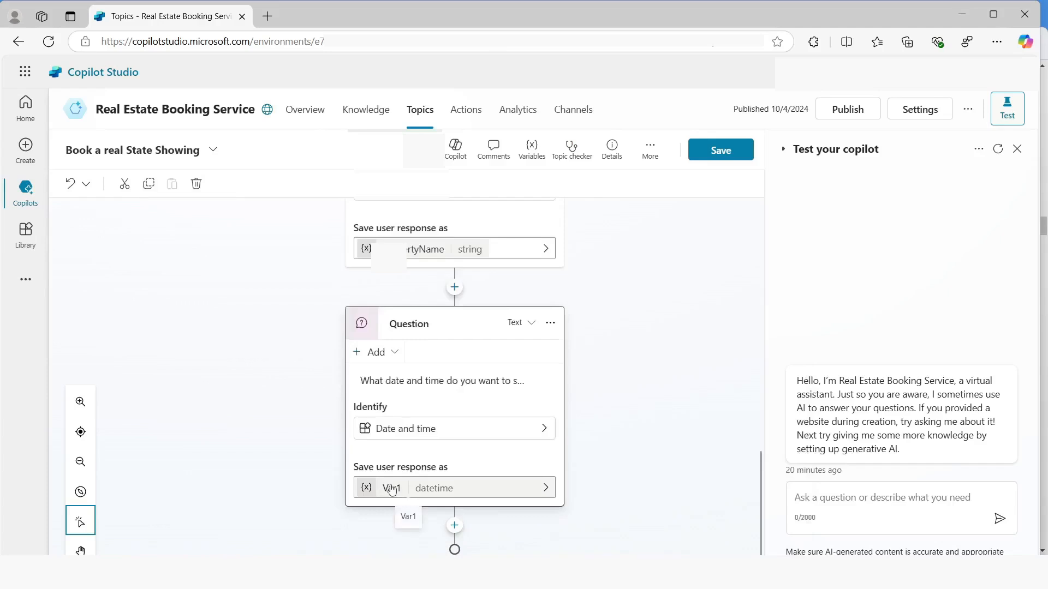
Rename the date and time question's response variable to DateTime and save the topic
{"action": "left_click", "coordinate": [391, 488]}
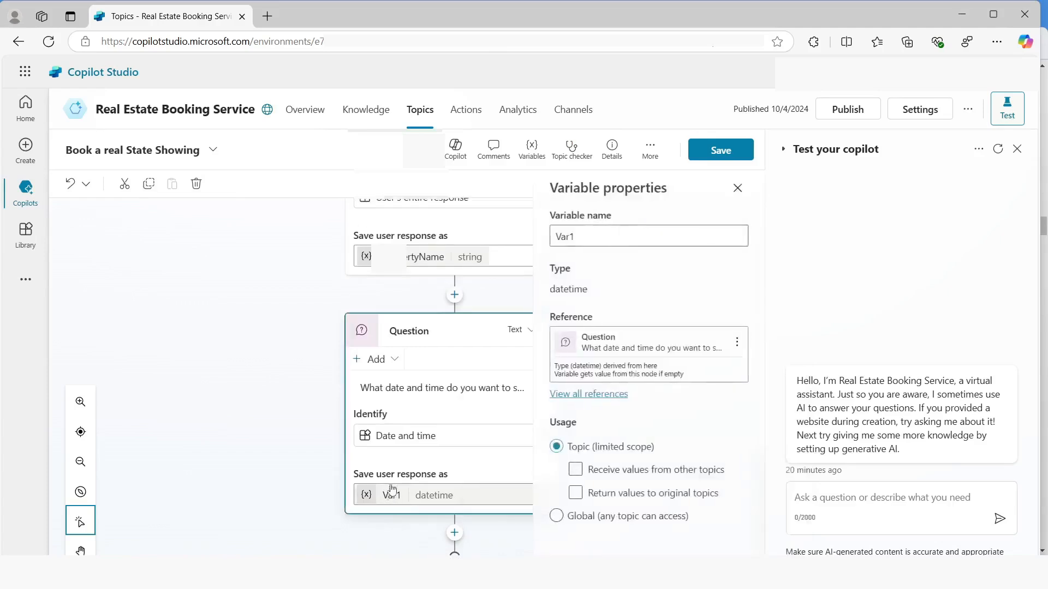
{"action": "left_click", "coordinate": [589, 241]}
{"action": "double_click", "coordinate": [585, 233]}
{"action": "type", "text": "DateTime"}
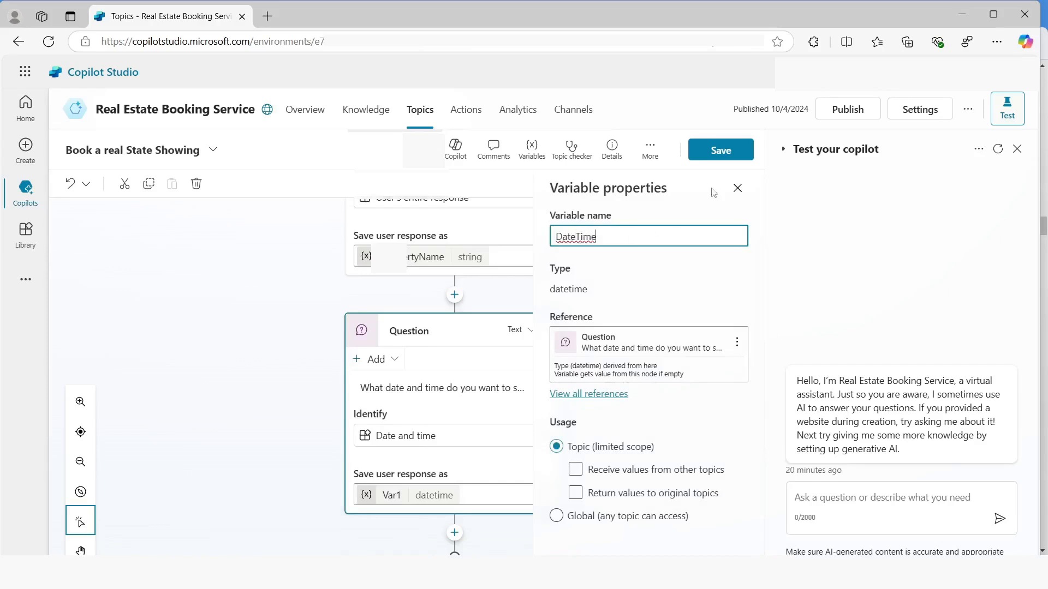
{"action": "left_click", "coordinate": [718, 154]}
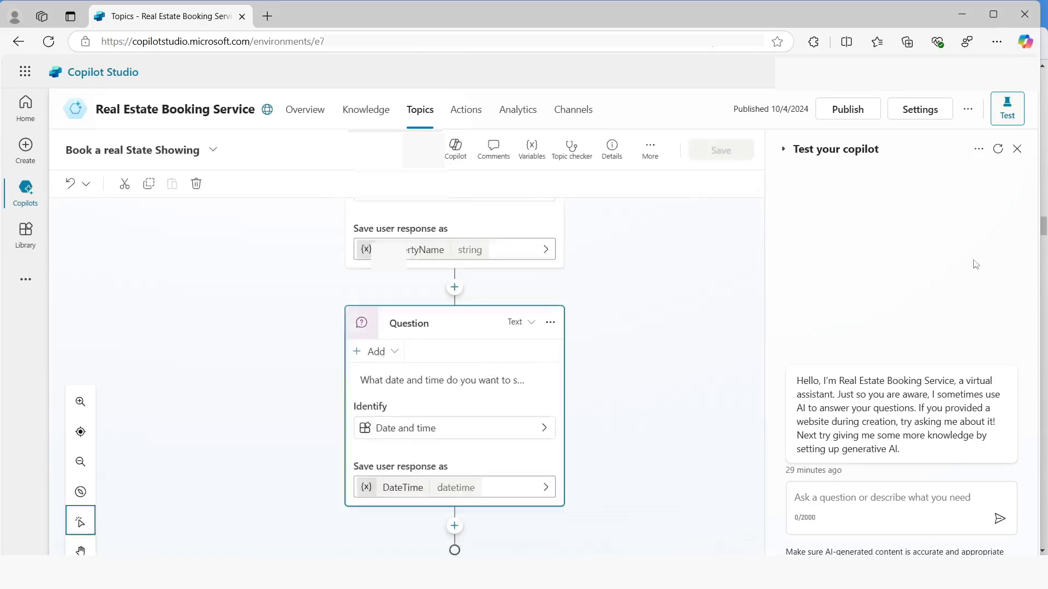
Restart the test conversation and turn on Track between topics for the test chat
{"action": "left_click", "coordinate": [998, 149]}
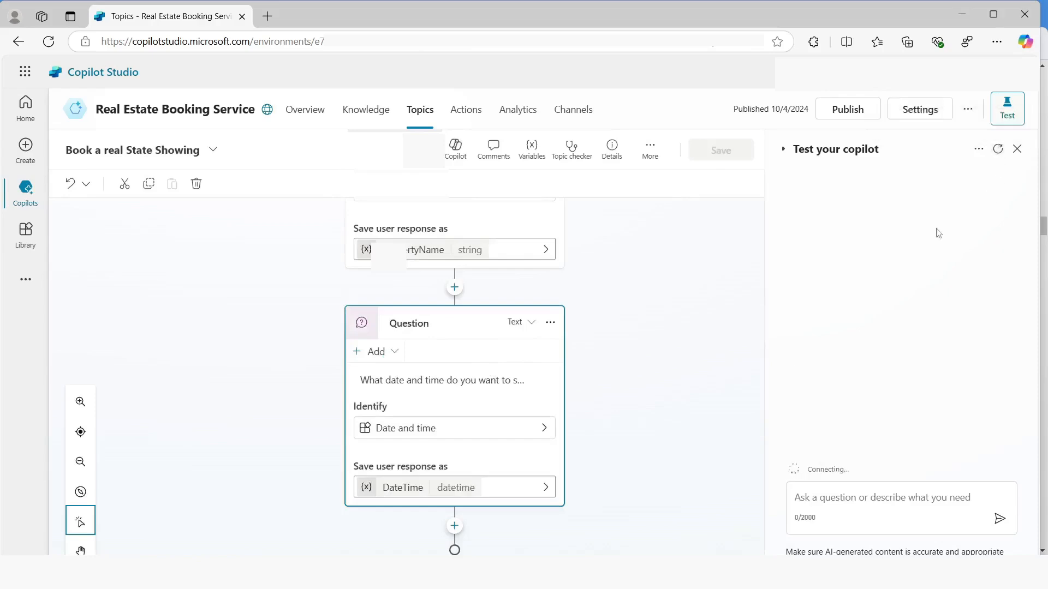
{"action": "left_click", "coordinate": [978, 149]}
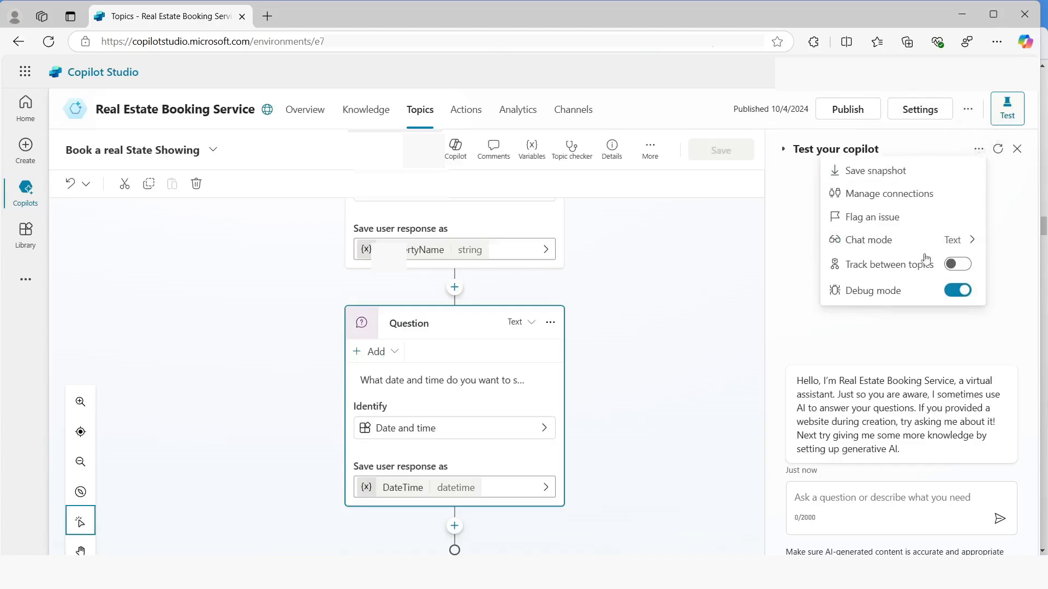
{"action": "left_click", "coordinate": [965, 265]}
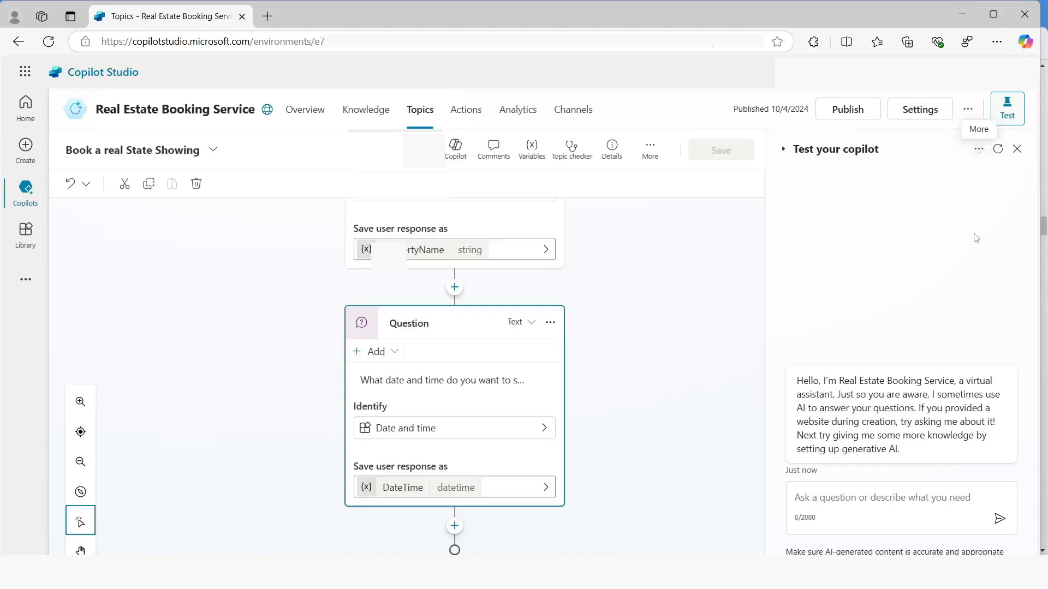
Send the message "I want to book a real estate shoiwing" in the test chat
{"action": "left_click", "coordinate": [829, 498]}
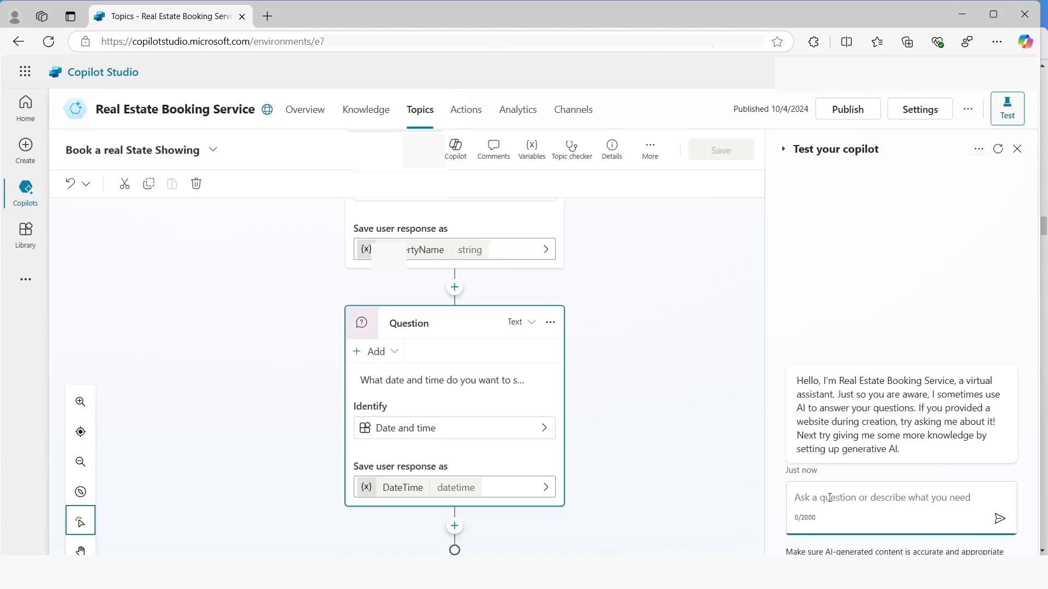
{"action": "type", "text": "I want to bo"}
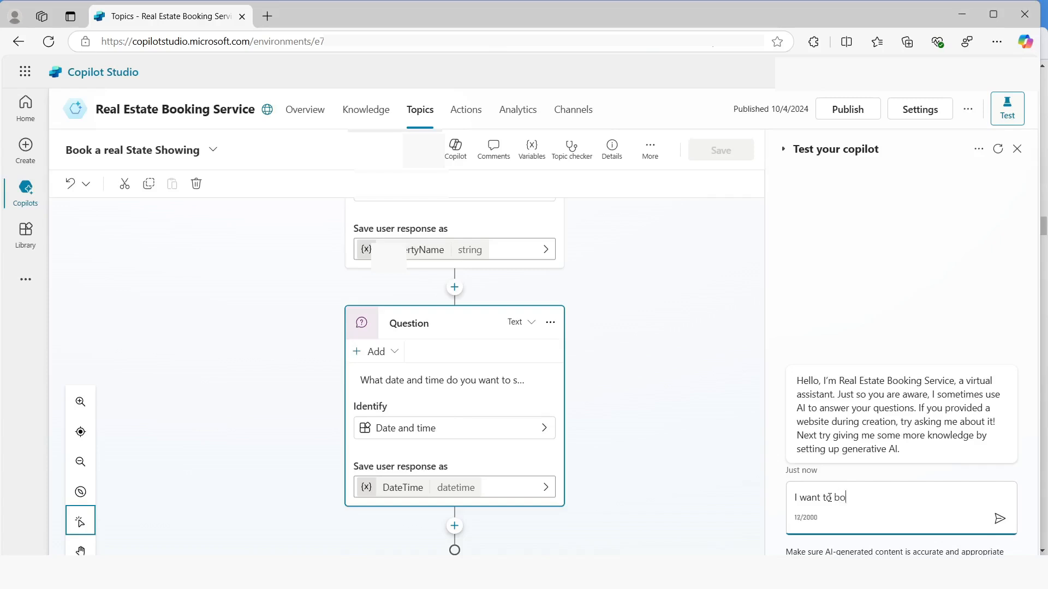
{"action": "type", "text": "ok a real estate shoiwing"}
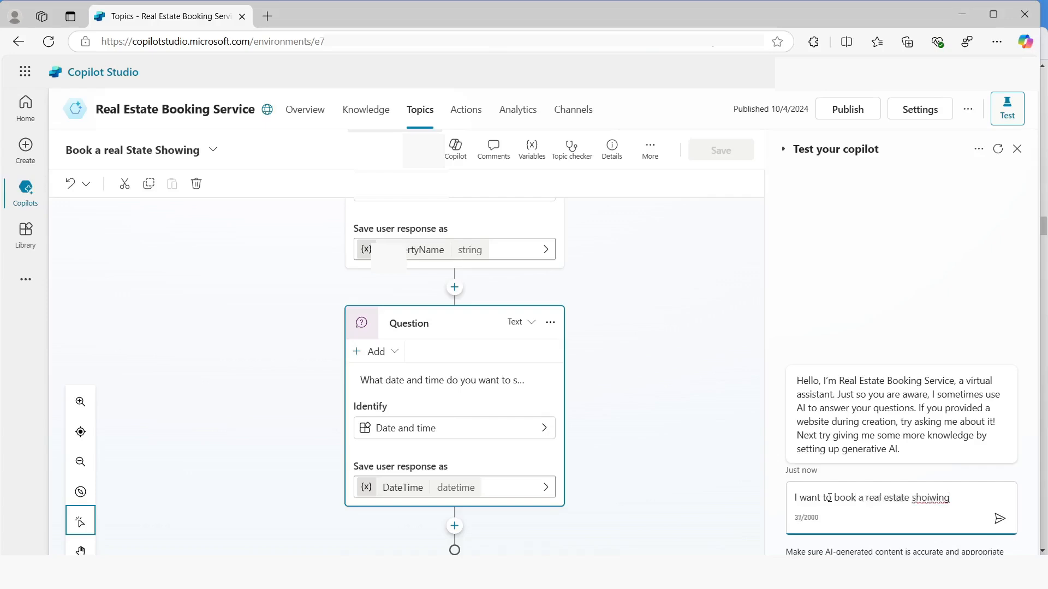
{"action": "key", "text": "Return"}
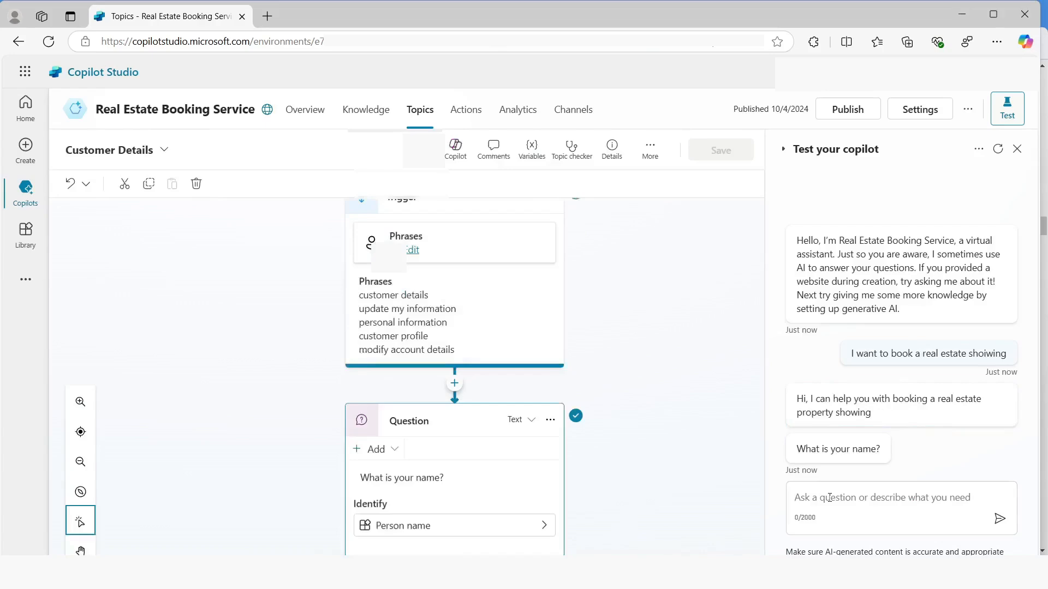
Answer the test chat with the customer's name and email address, and confirm the details with Yes
{"action": "left_click", "coordinate": [829, 498]}
{"action": "type", "text": "John"}
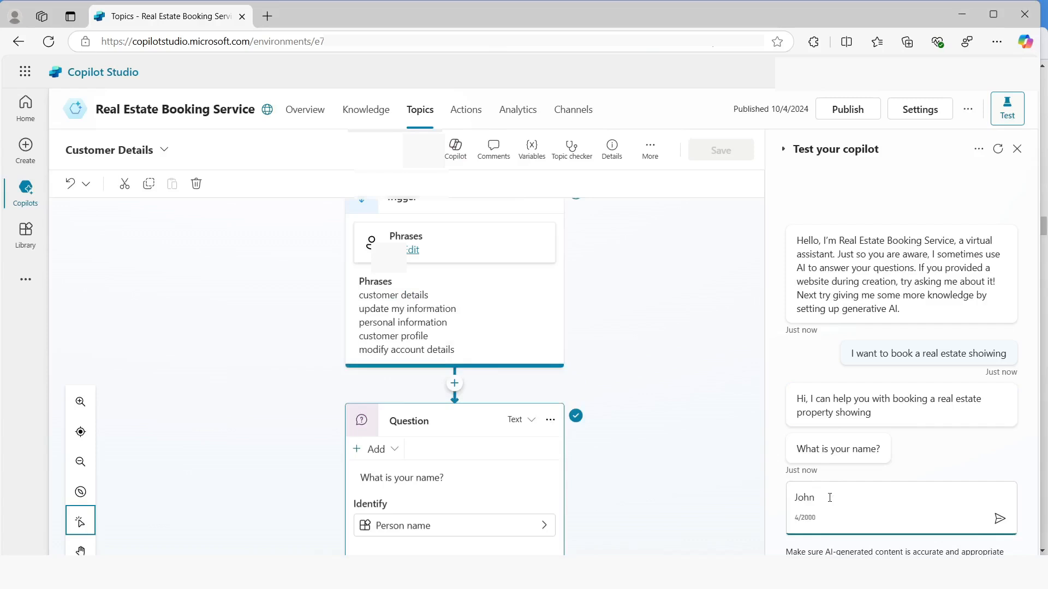
{"action": "key", "text": "Return"}
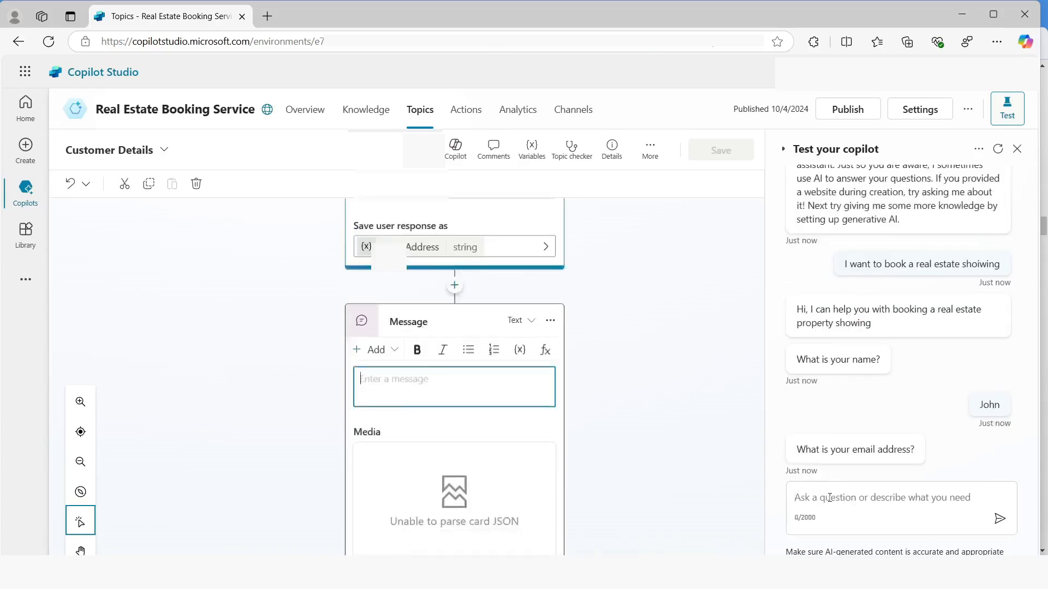
{"action": "left_click", "coordinate": [823, 493]}
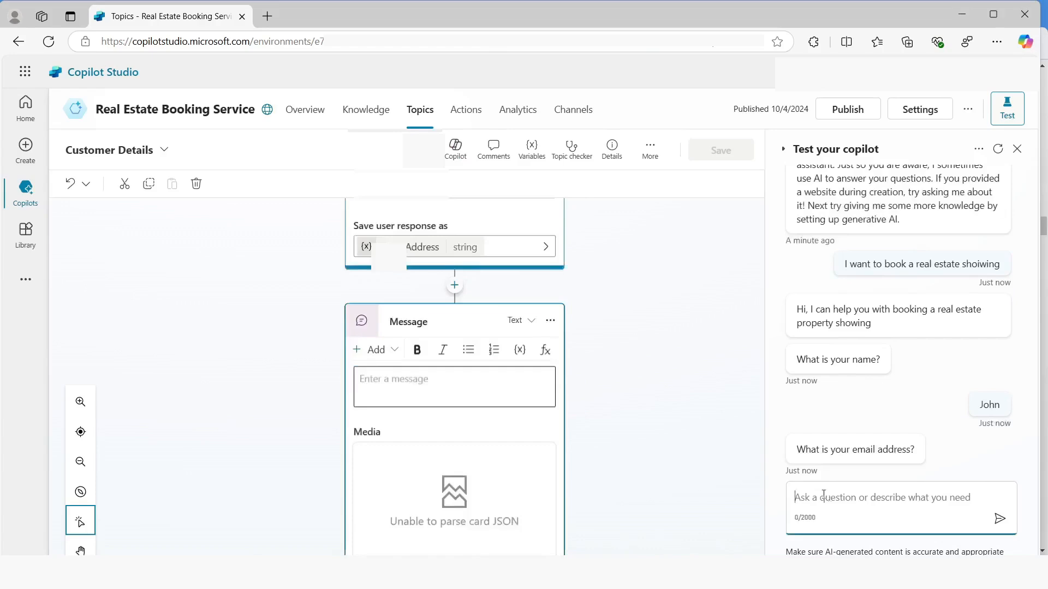
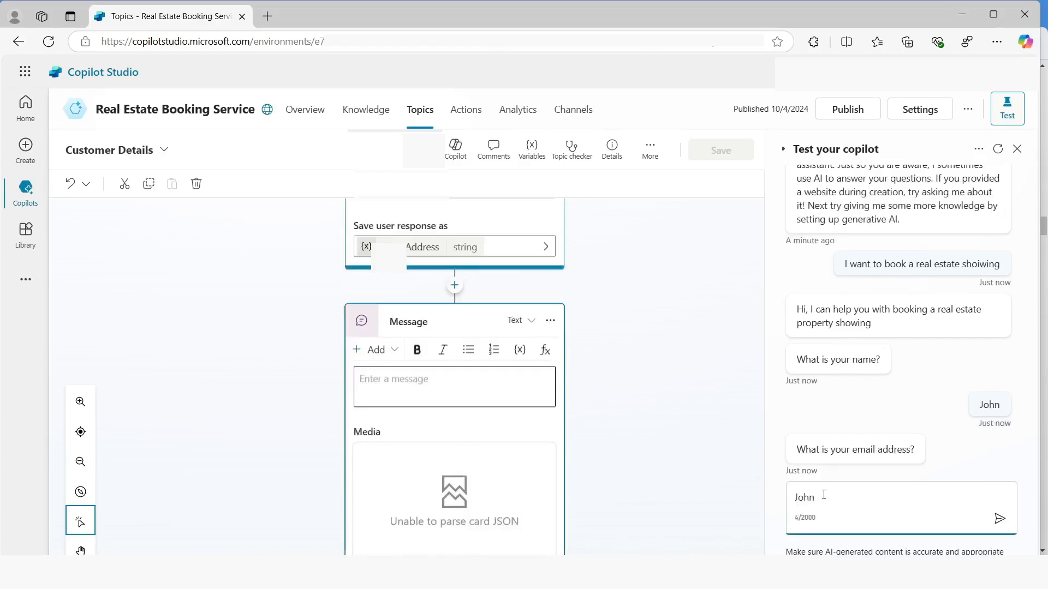
{"action": "key", "text": "Return"}
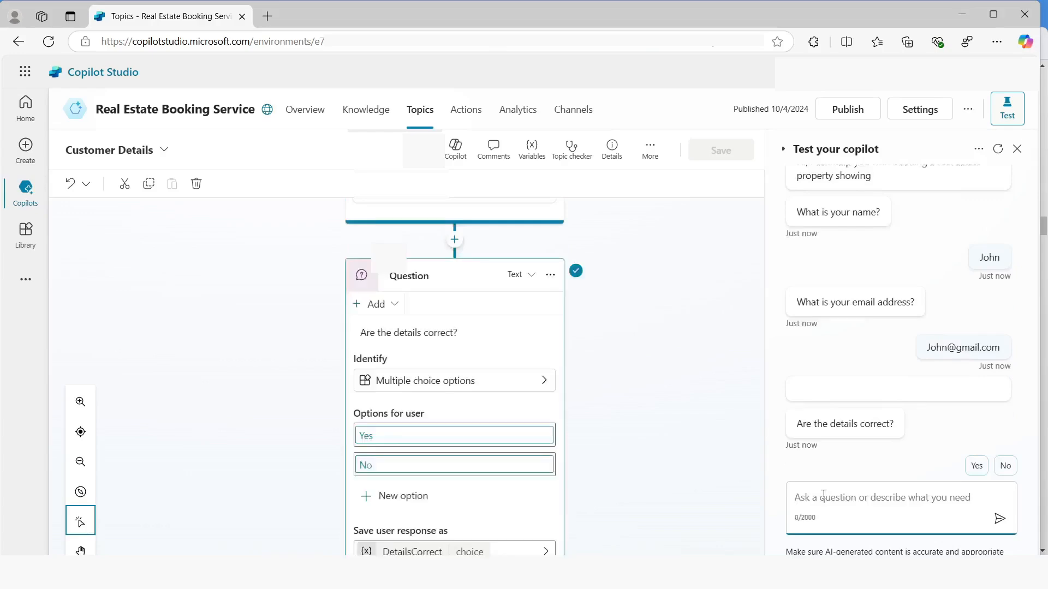
{"action": "left_click", "coordinate": [976, 466]}
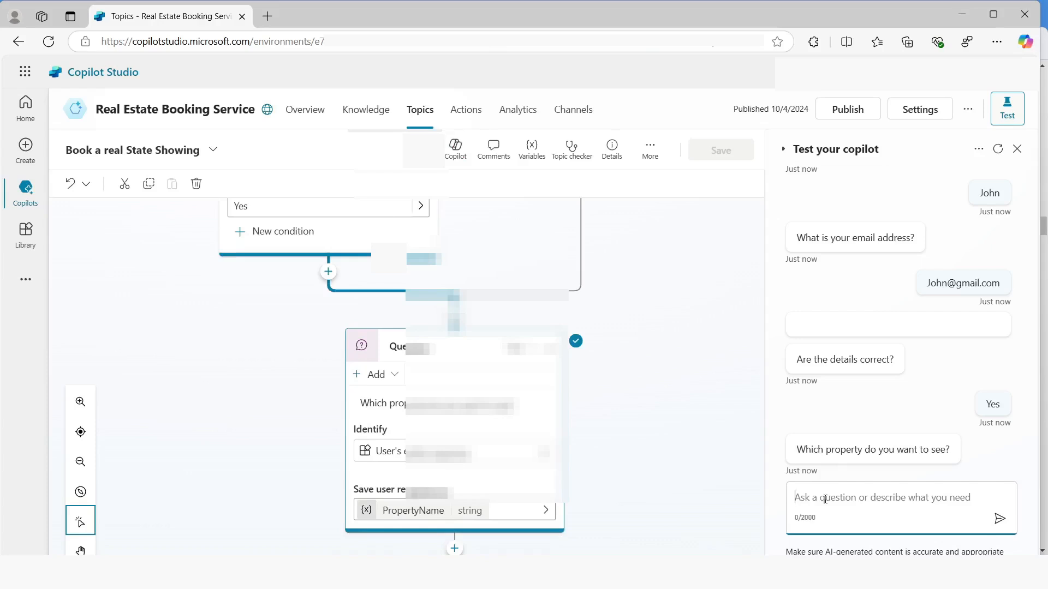
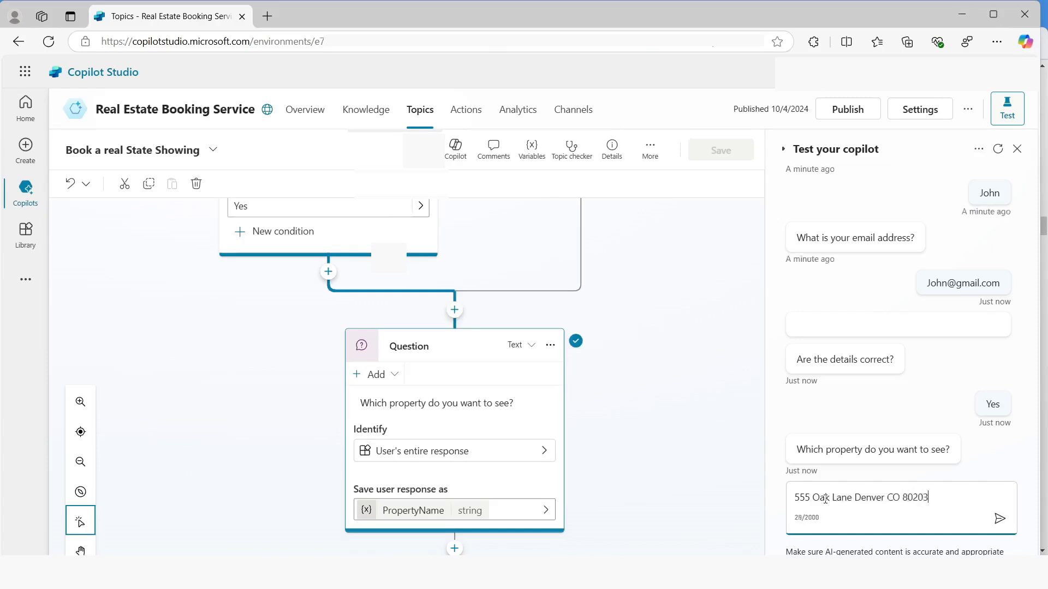
Answer the test chat's property question with the property's full street address, city, state and postal code
{"action": "key", "text": "Return"}
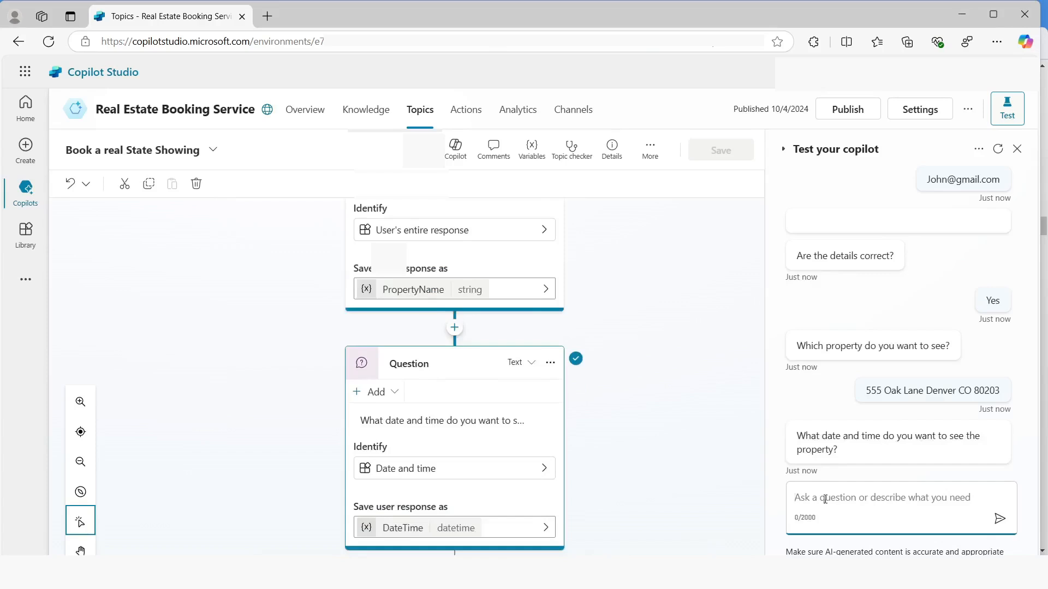
Answer the test chat's date and time question with "Tomorrow 10:00 AM"
{"action": "type", "text": "Tomorrow"}
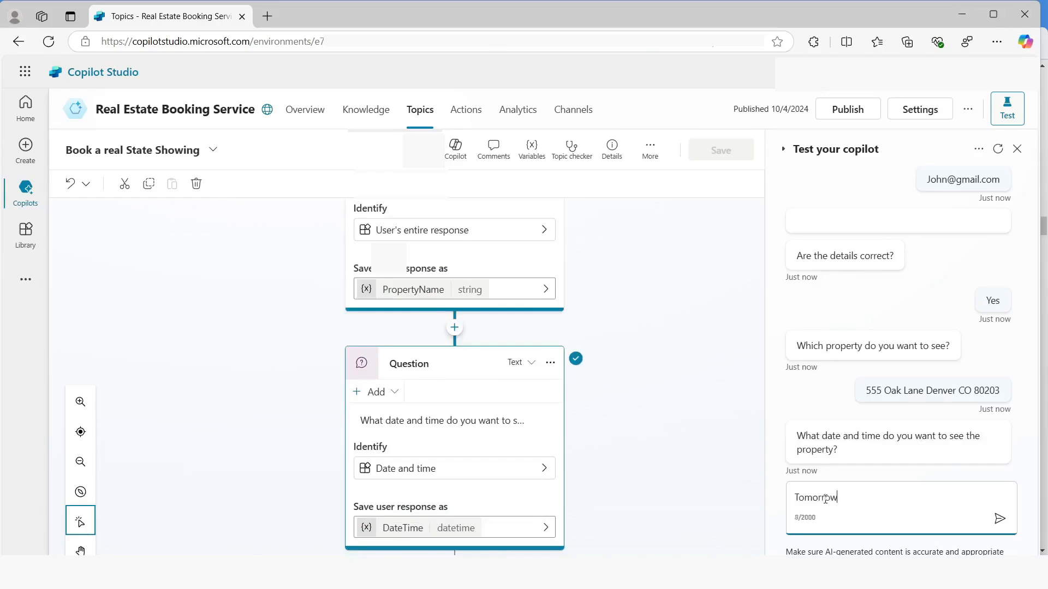
{"action": "type", "text": " 10:00 AM"}
{"action": "key", "text": "Return"}
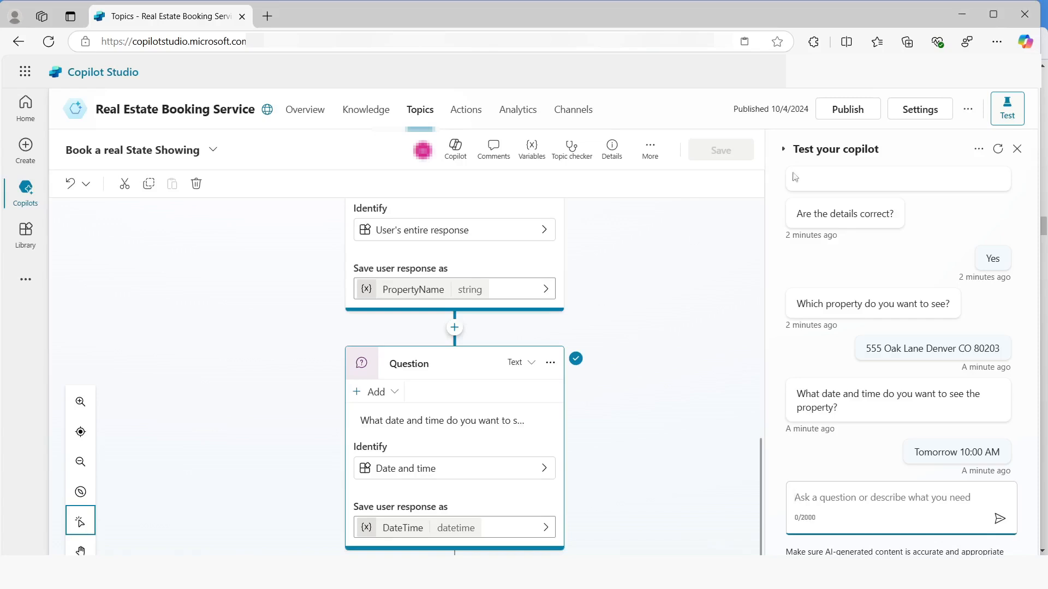
Create a new closed list entity in the copilot's settings and name it Property Type
{"action": "left_click", "coordinate": [919, 110]}
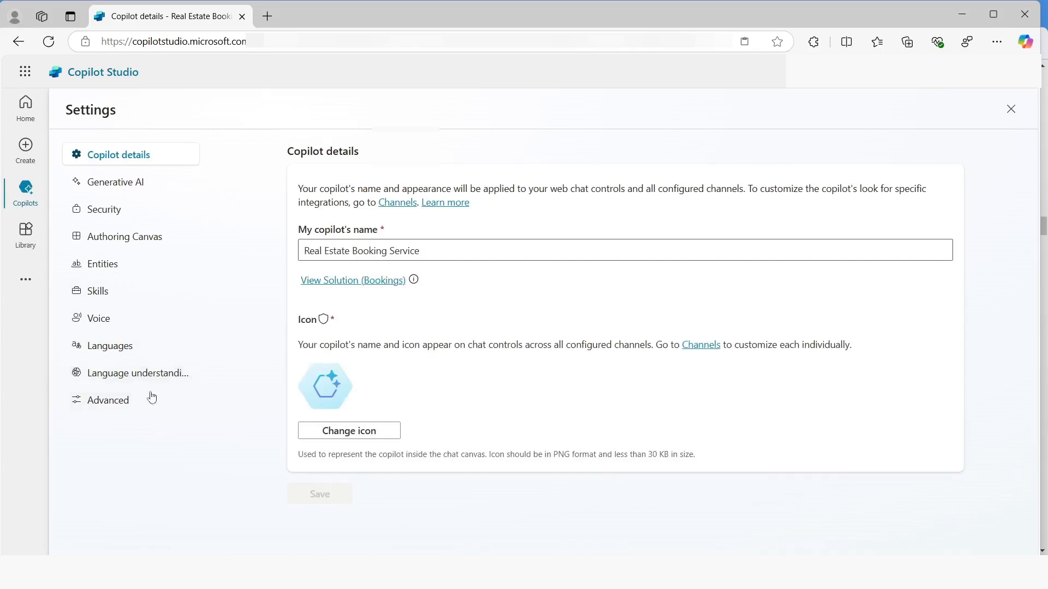
{"action": "left_click", "coordinate": [115, 275]}
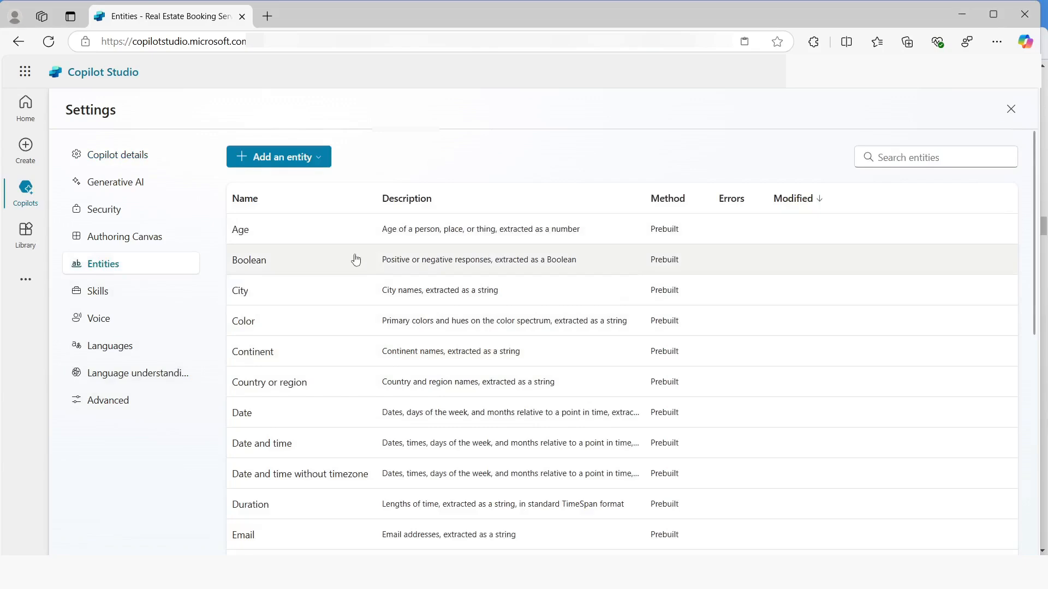
{"action": "left_click", "coordinate": [292, 158]}
{"action": "left_click", "coordinate": [273, 183]}
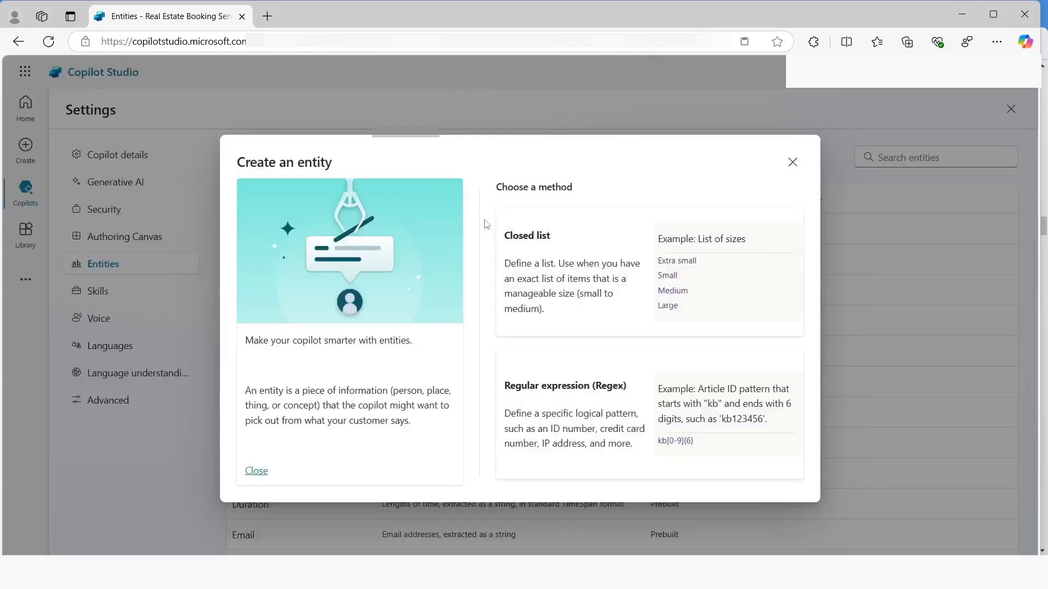
{"action": "left_click", "coordinate": [572, 276]}
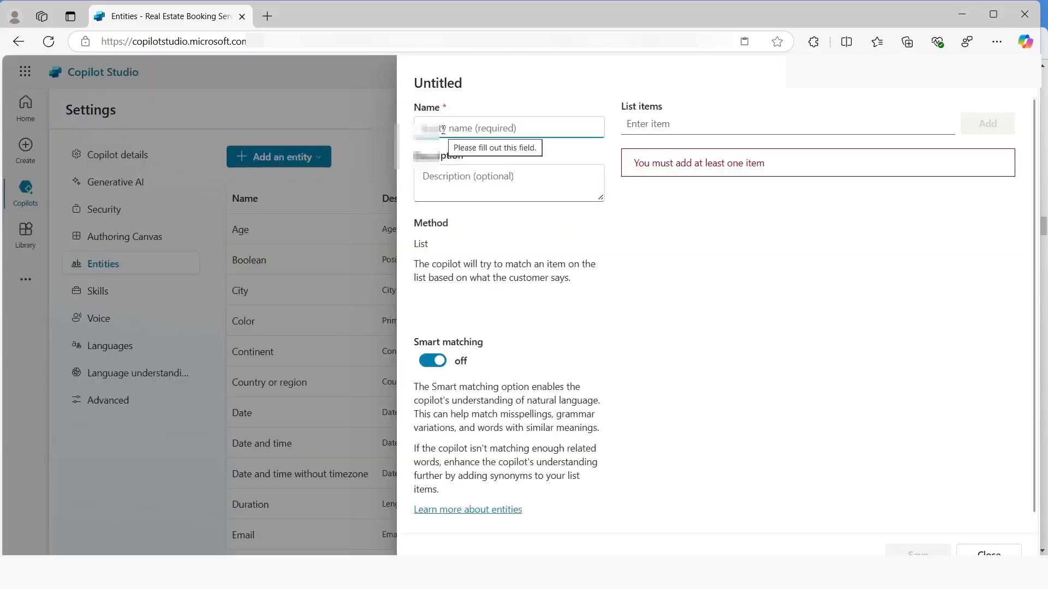
{"action": "type", "text": "Property"}
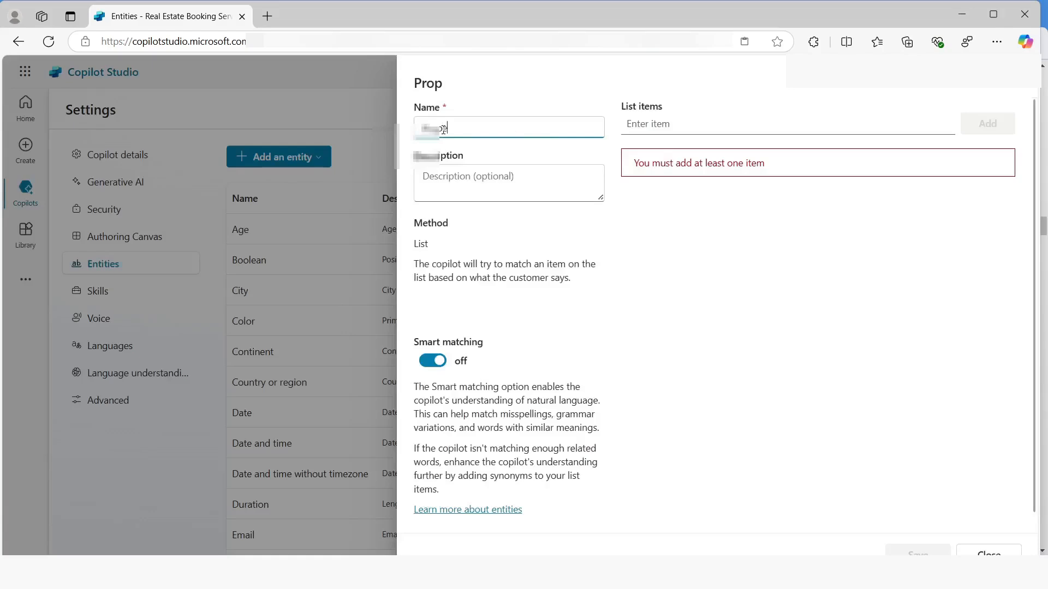
{"action": "type", "text": " Type"}
Add the list items Apartment, Condominium and Duplex to the Property Type entity
{"action": "left_click", "coordinate": [641, 126]}
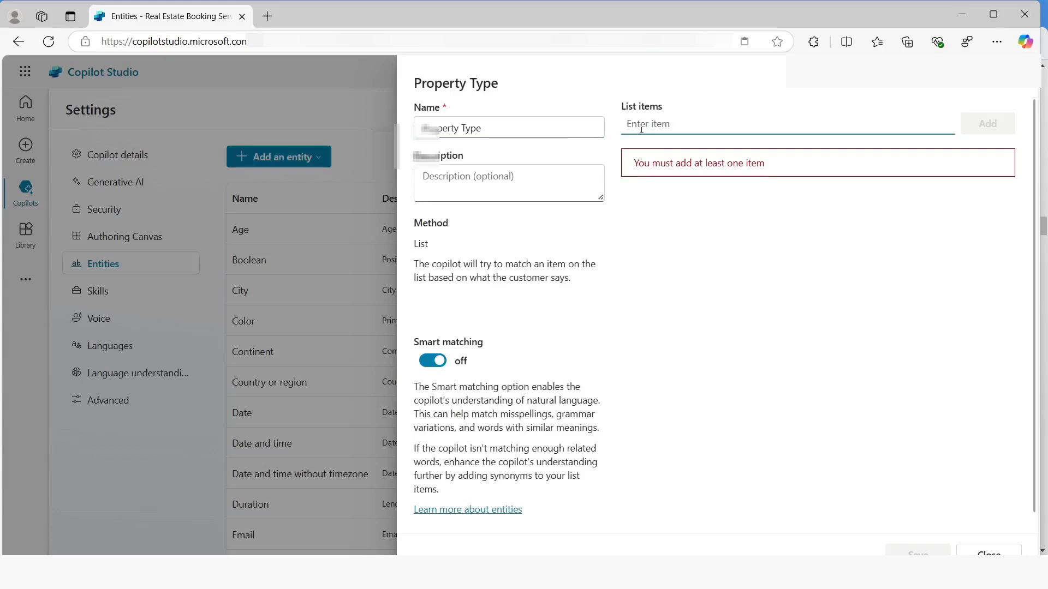
{"action": "type", "text": "Apartment"}
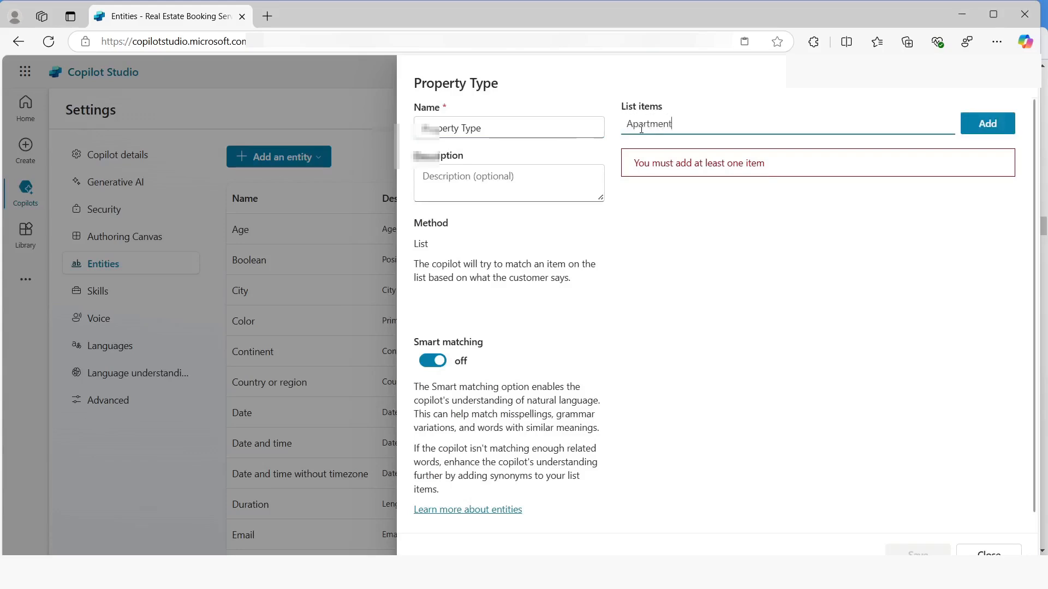
{"action": "key", "text": "Return"}
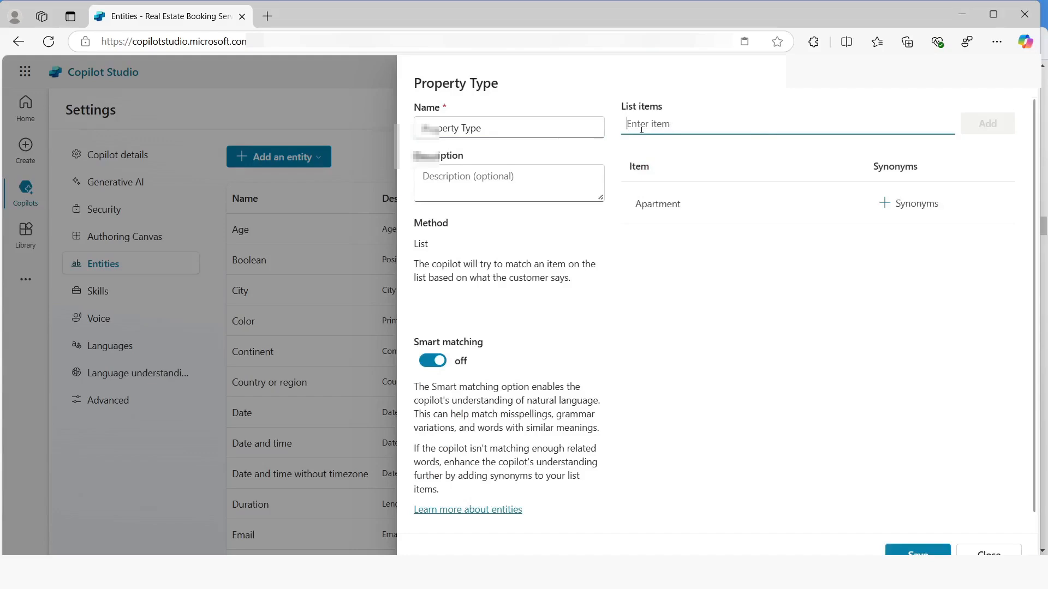
{"action": "type", "text": "Co"}
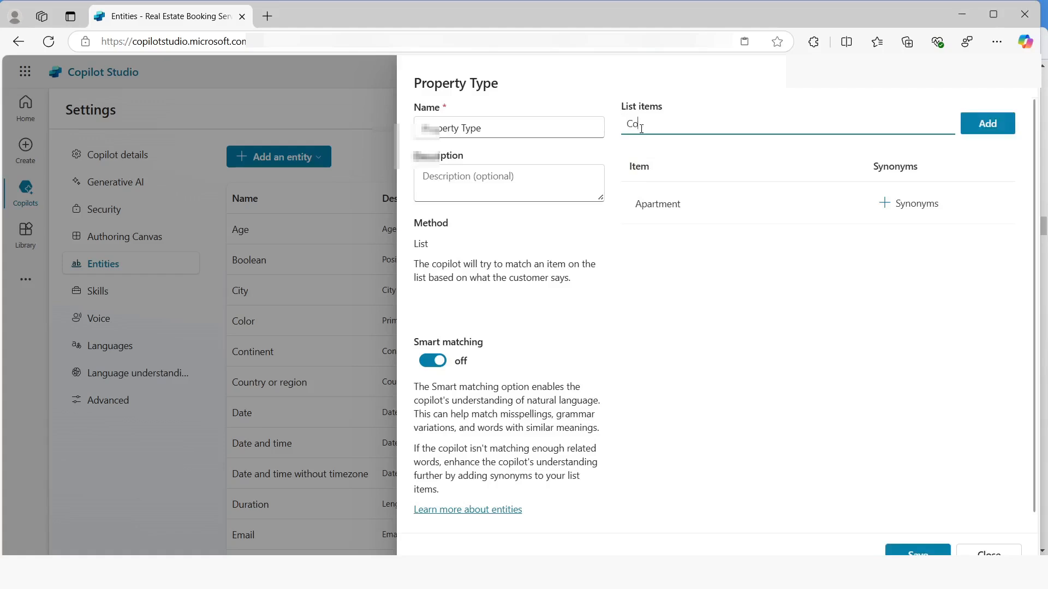
{"action": "type", "text": "ndominium"}
{"action": "key", "text": "Return"}
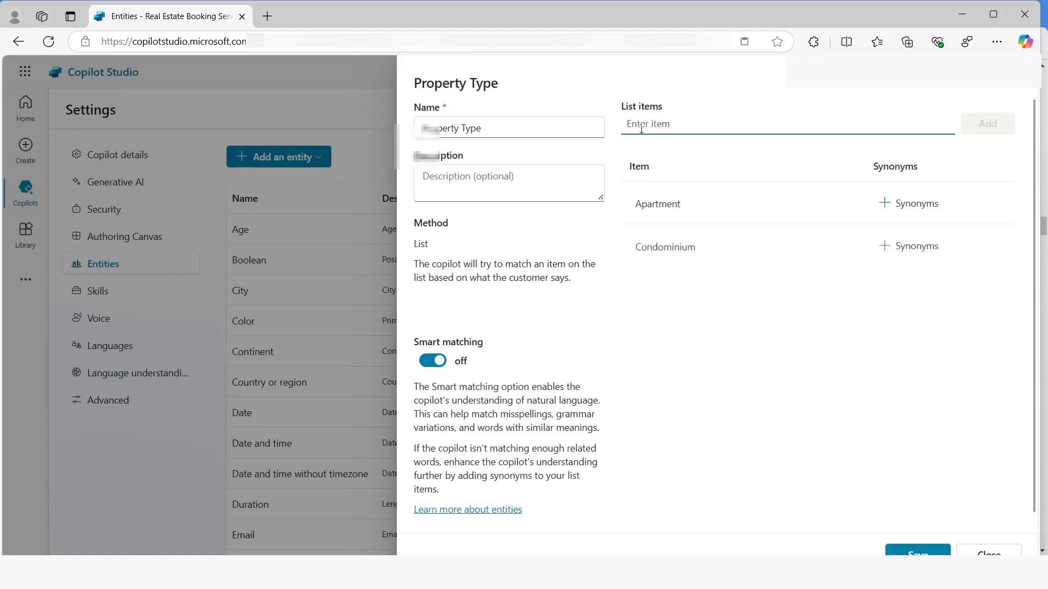
{"action": "type", "text": "Duplex"}
{"action": "key", "text": "Return"}
Add Flat as a synonym for the Apartment item
{"action": "left_click", "coordinate": [889, 205]}
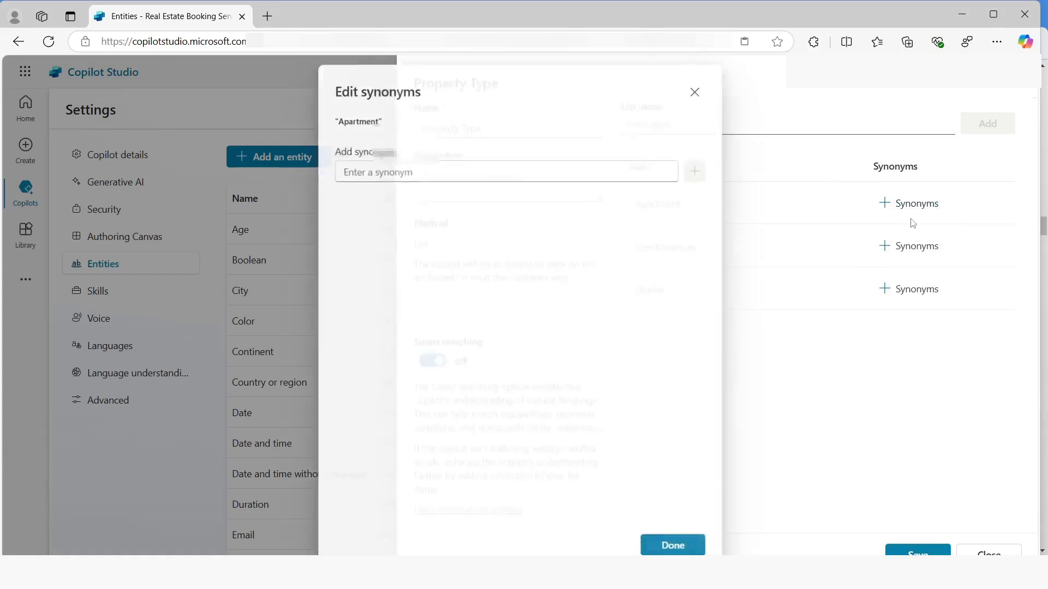
{"action": "left_click", "coordinate": [385, 167]}
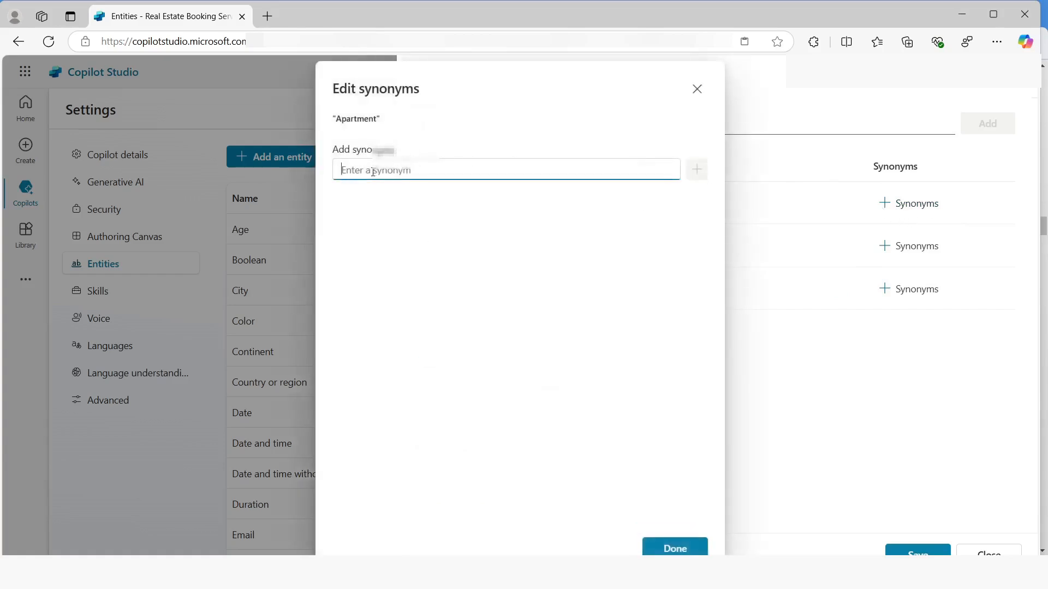
{"action": "type", "text": "Flat"}
{"action": "key", "text": "Return"}
{"action": "left_click", "coordinate": [665, 544]}
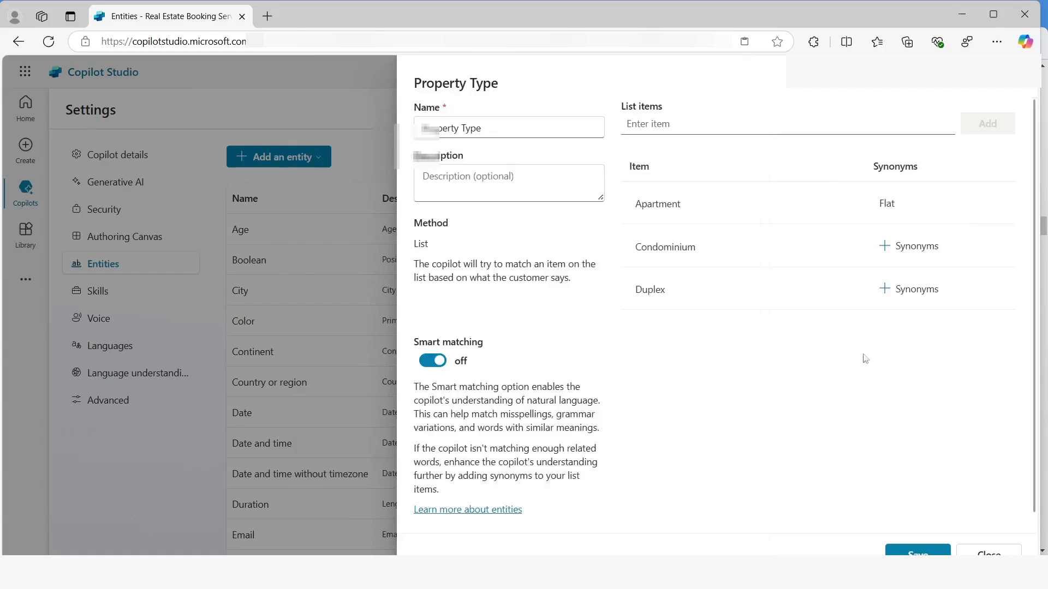
Add Townhouse as a synonym for the Condominium item
{"action": "left_click", "coordinate": [901, 256]}
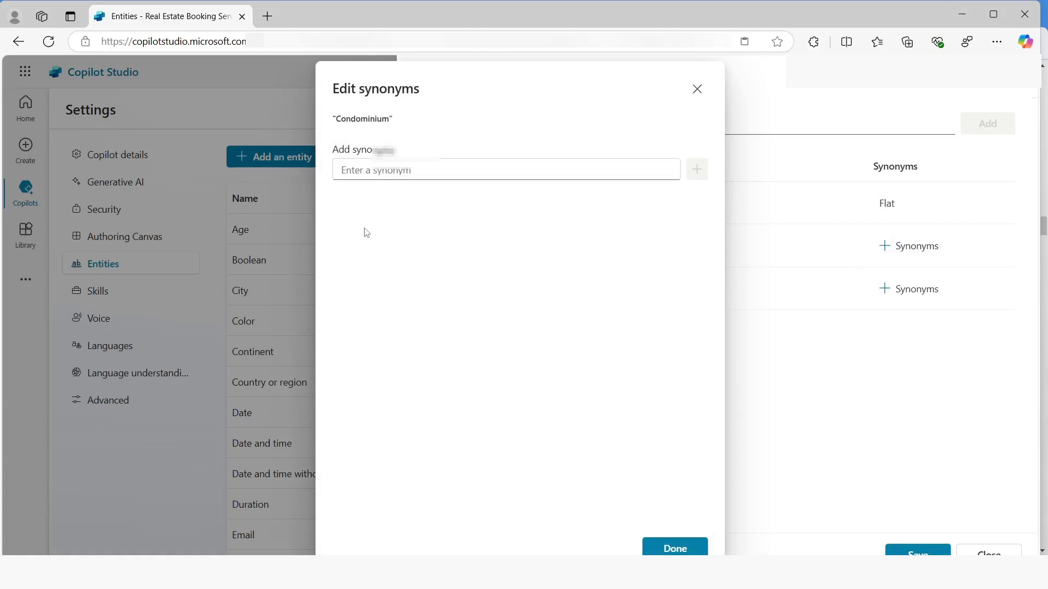
{"action": "left_click", "coordinate": [411, 170]}
{"action": "type", "text": "Townhouse"}
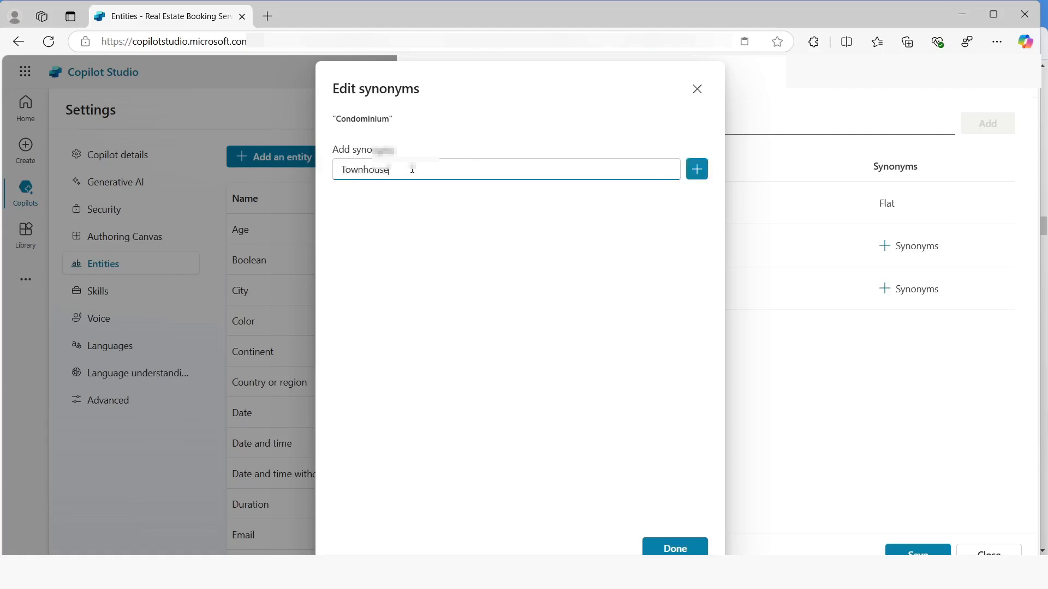
{"action": "key", "text": "Return"}
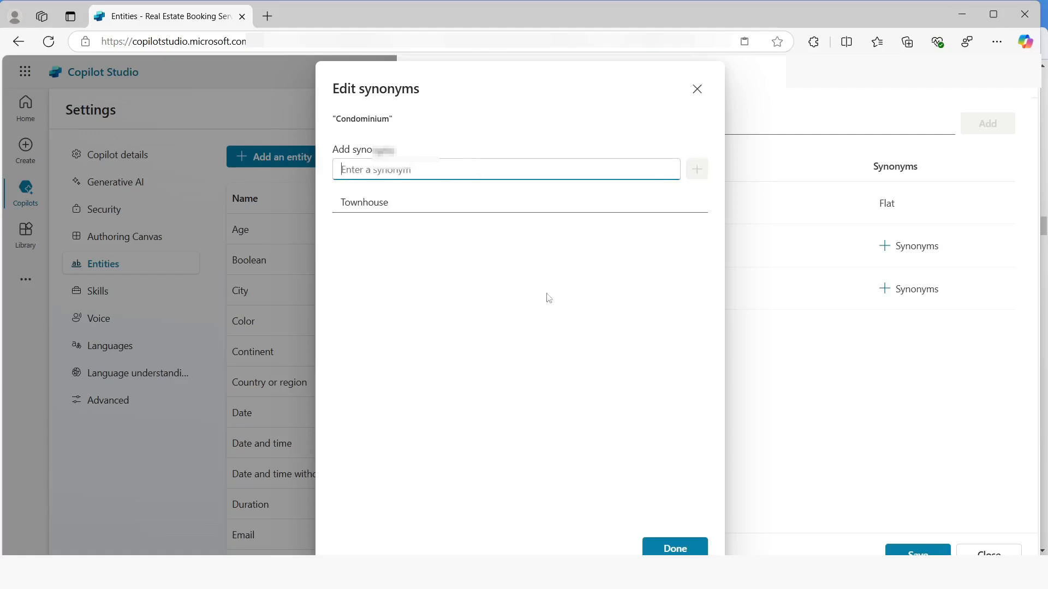
{"action": "left_click", "coordinate": [677, 548]}
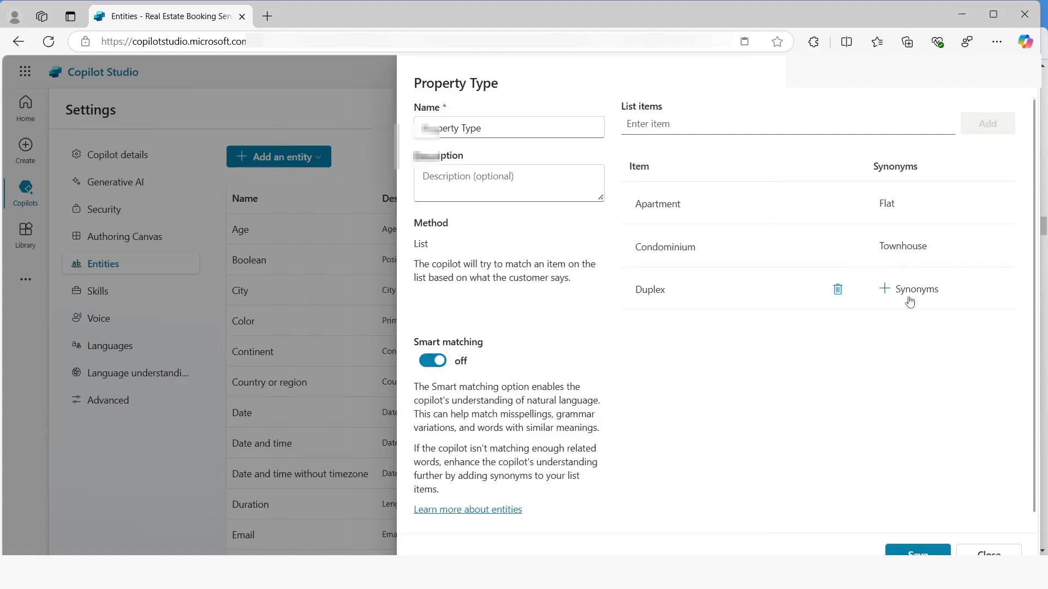
Add Single-family home as a synonym for the Duplex item, then save and close the Property Type entity
{"action": "left_click", "coordinate": [884, 289]}
{"action": "left_click", "coordinate": [424, 171]}
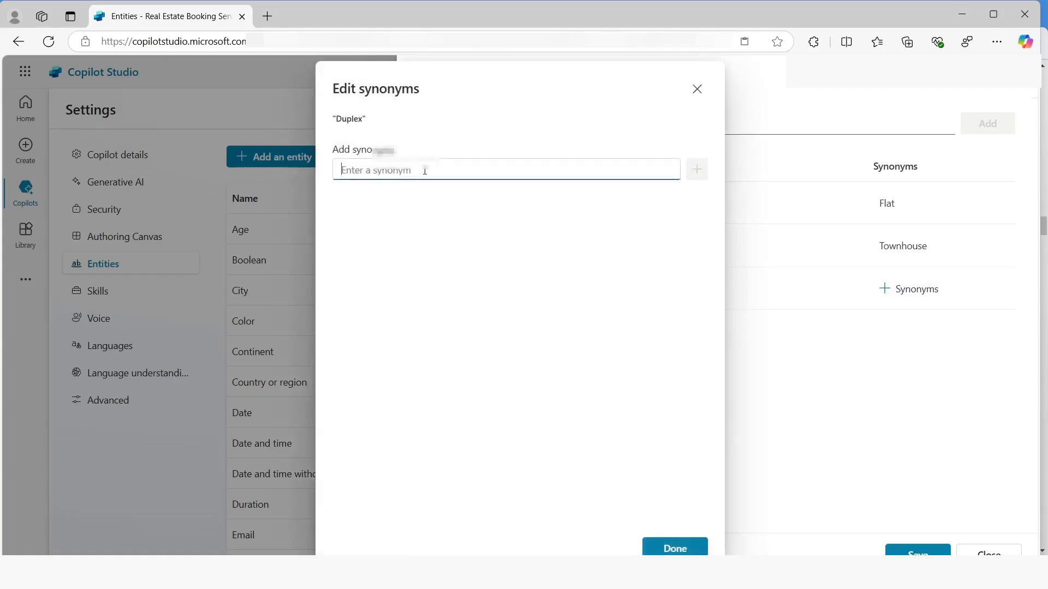
{"action": "type", "text": "Single"}
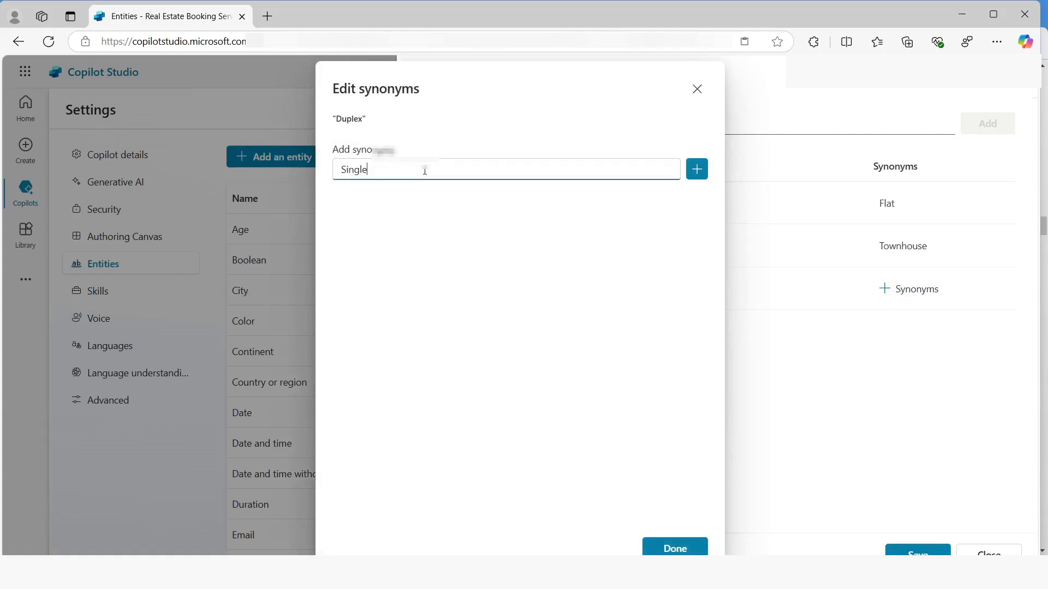
{"action": "type", "text": "-family home"}
{"action": "key", "text": "Return"}
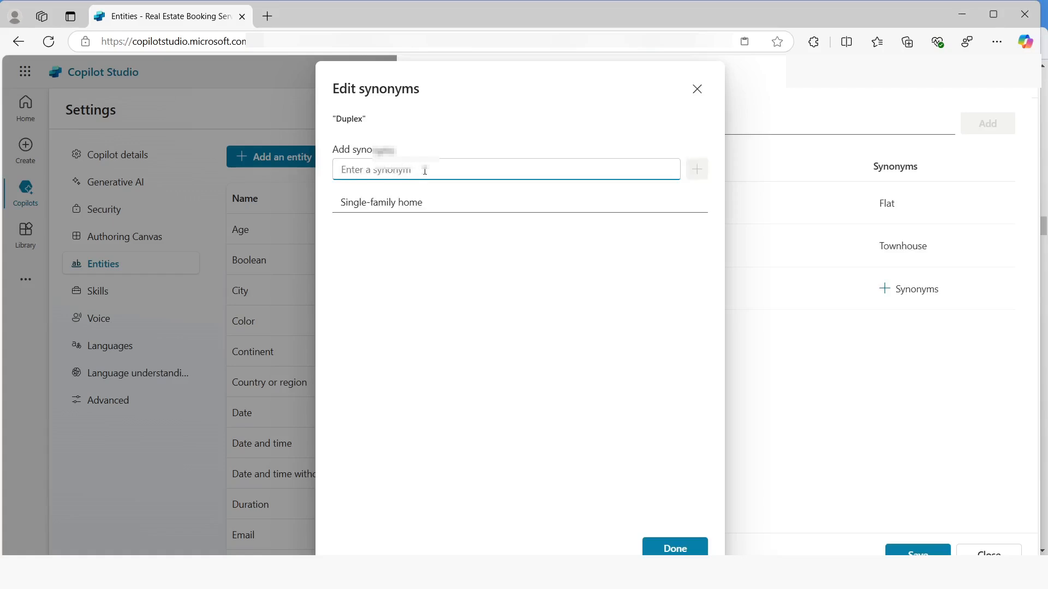
{"action": "left_click", "coordinate": [674, 548]}
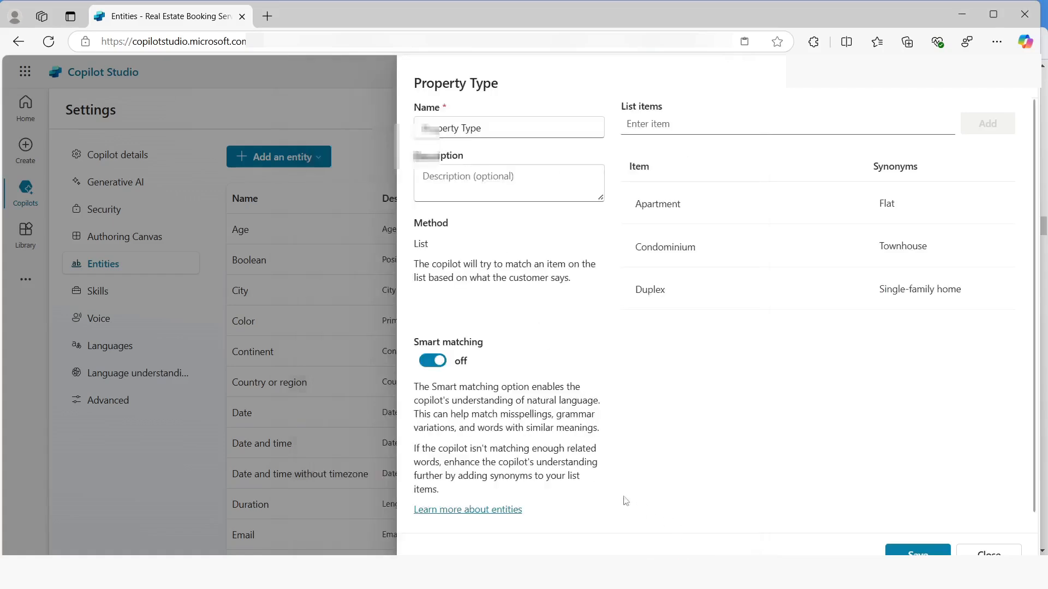
{"action": "scroll", "coordinate": [926, 497], "scroll_direction": "down", "scroll_amount": 1}
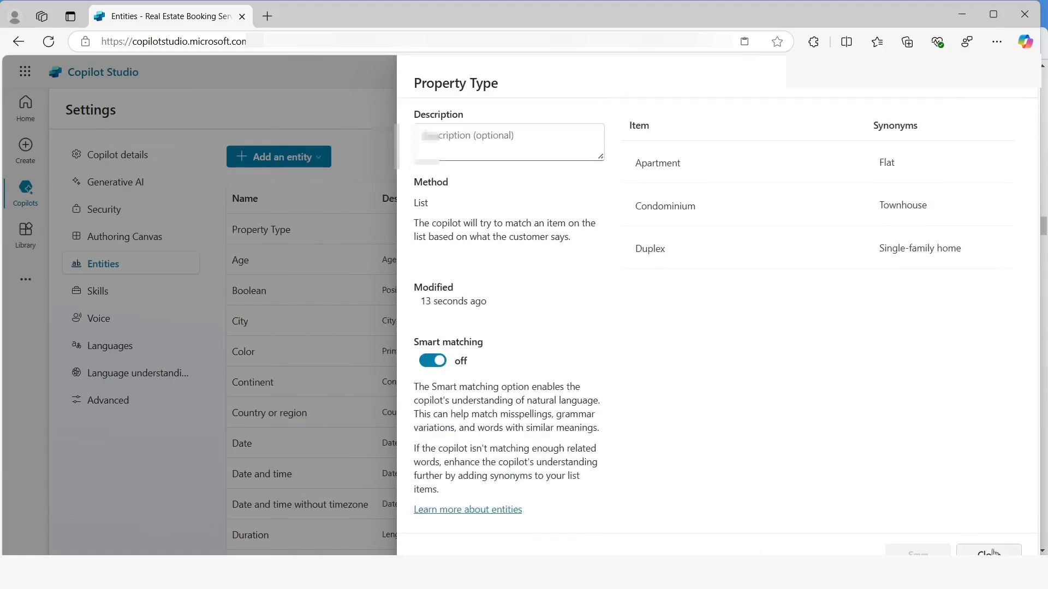
{"action": "left_click", "coordinate": [989, 552]}
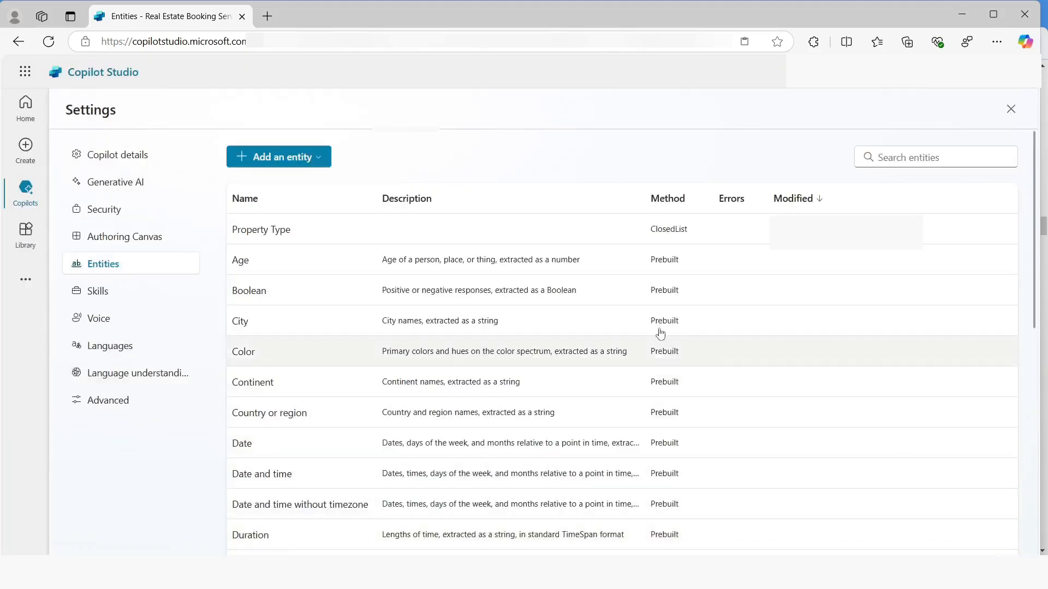
Create a new regular expression entity and name it Number of Bedrooms
{"action": "left_click", "coordinate": [280, 157]}
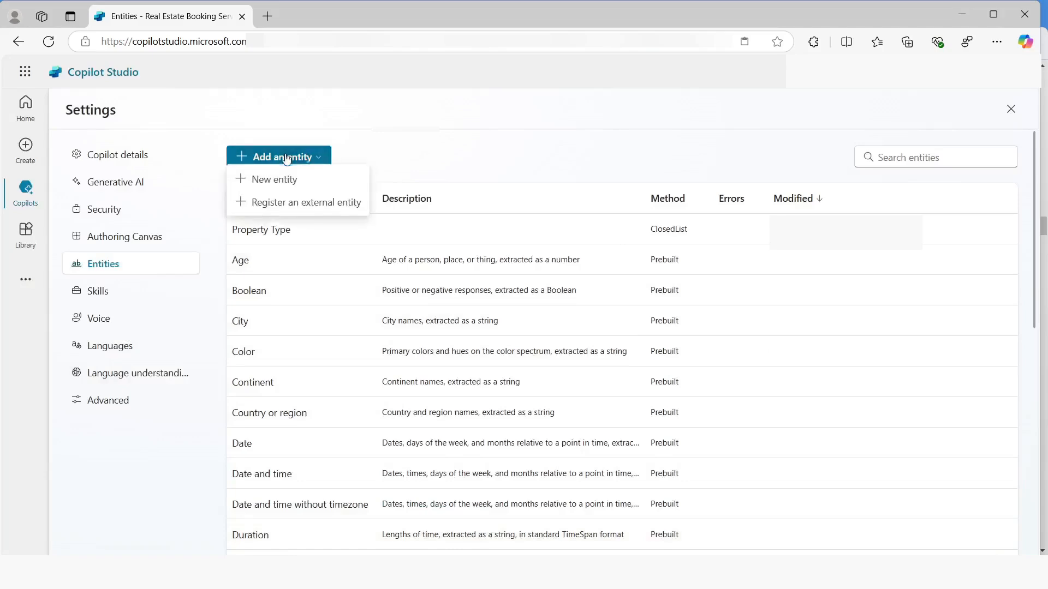
{"action": "left_click", "coordinate": [274, 182]}
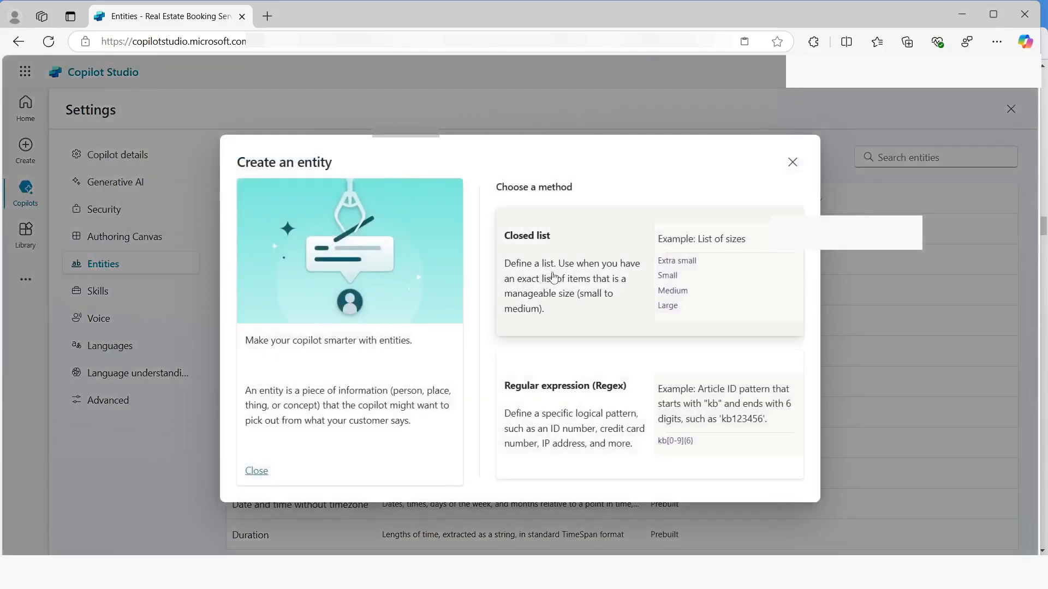
{"action": "left_click", "coordinate": [538, 405]}
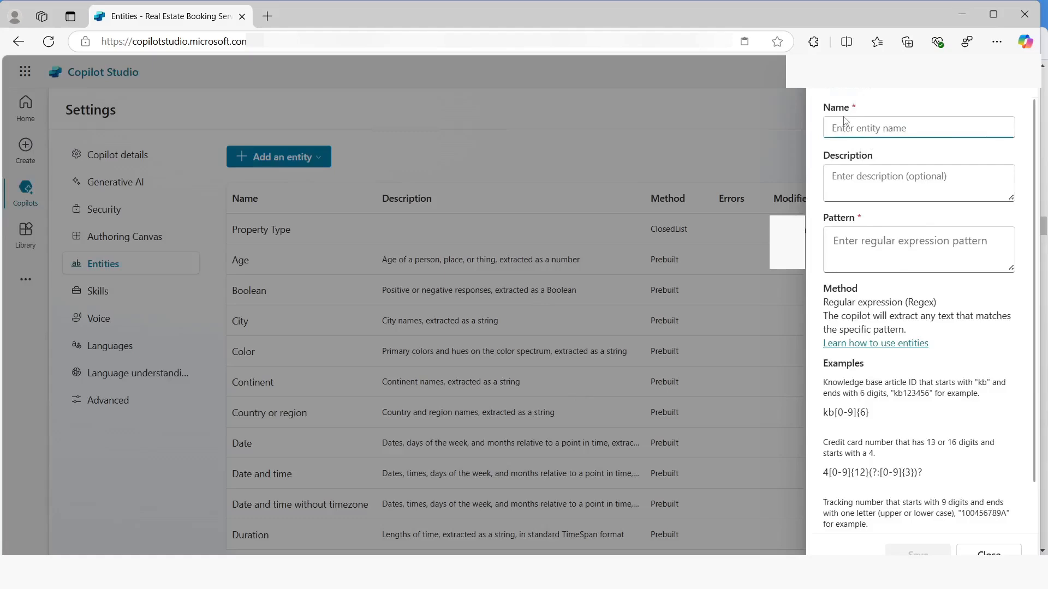
{"action": "type", "text": "Number of Bedrooms"}
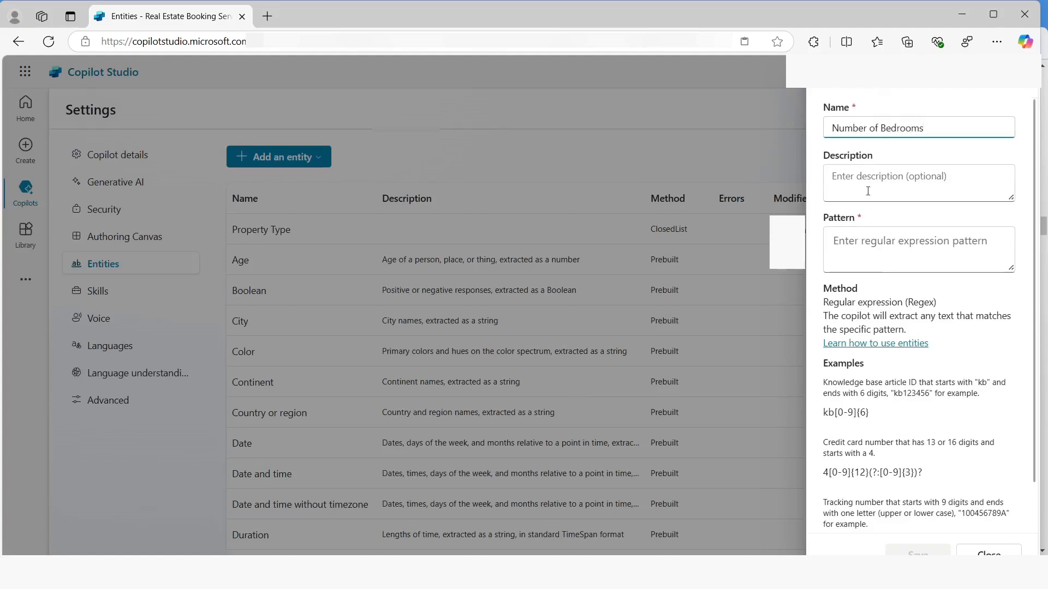
Set the Number of Bedrooms pattern to [1-5], then save and close the entity
{"action": "left_click", "coordinate": [842, 242]}
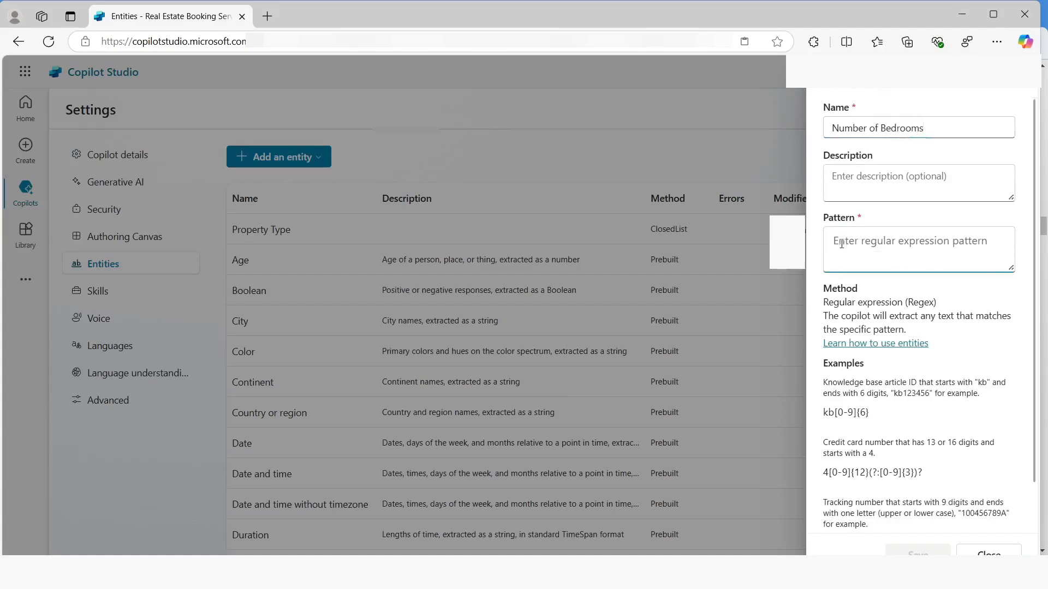
{"action": "type", "text": "[]"}
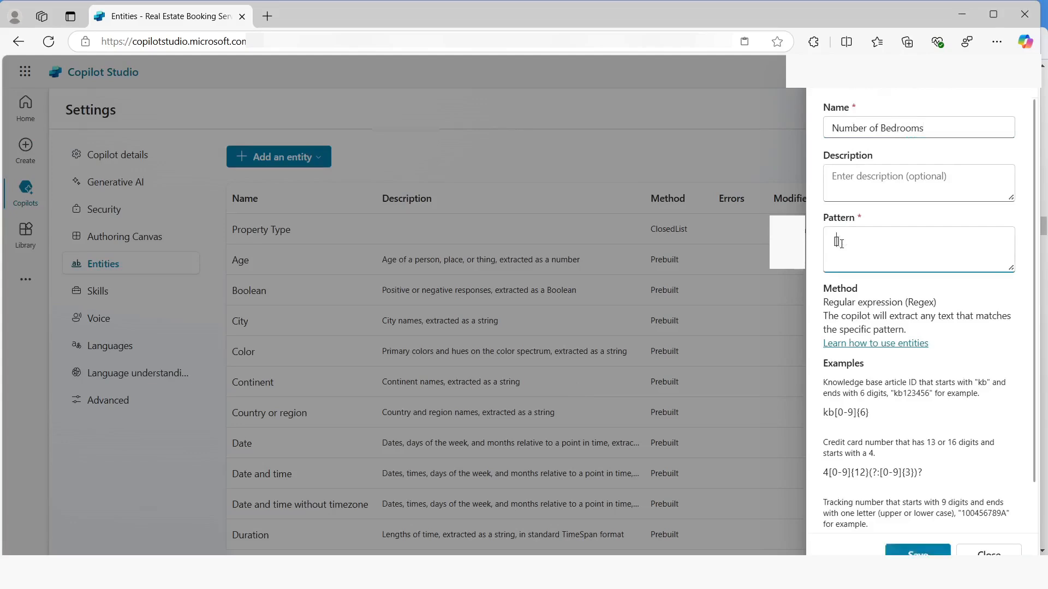
{"action": "type", "text": "1-5"}
{"action": "left_click", "coordinate": [917, 552]}
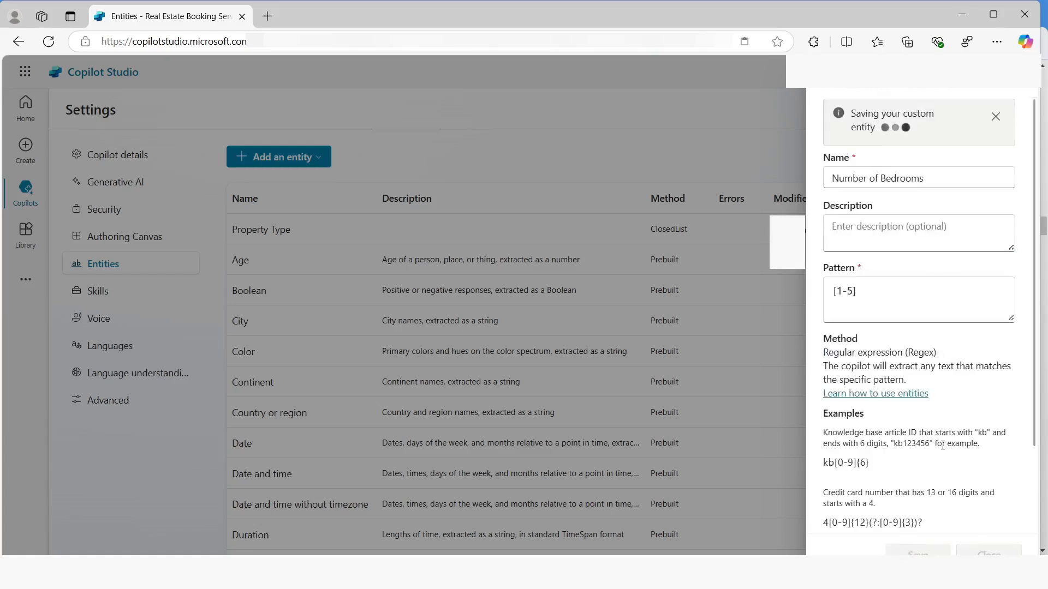
{"action": "left_click", "coordinate": [988, 552]}
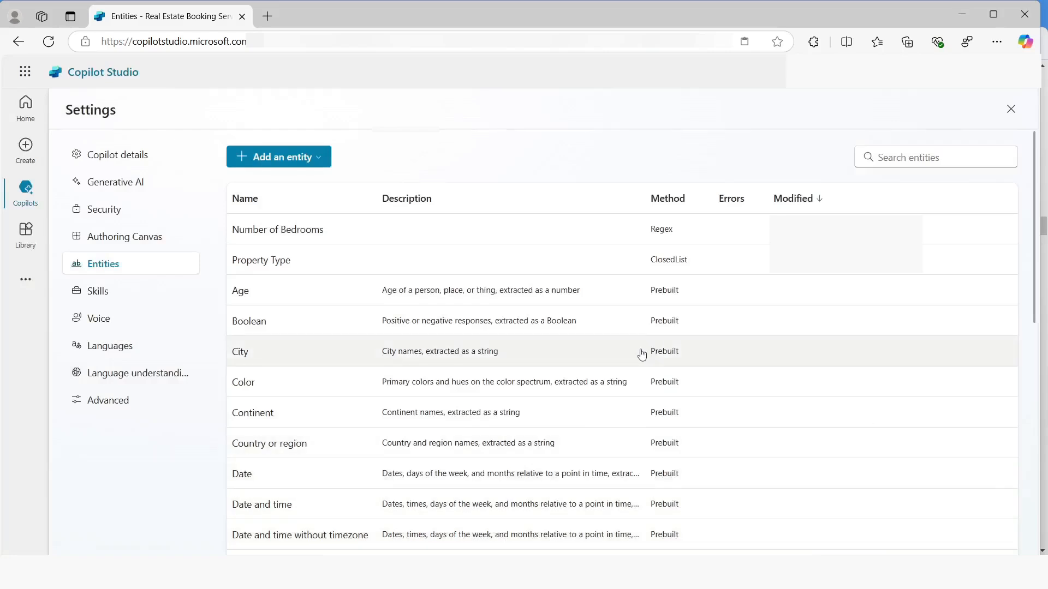
In the Book a real State Showing topic, add a question after the date and time question, beginning "What type of property do you want to"
{"action": "left_click", "coordinate": [424, 111]}
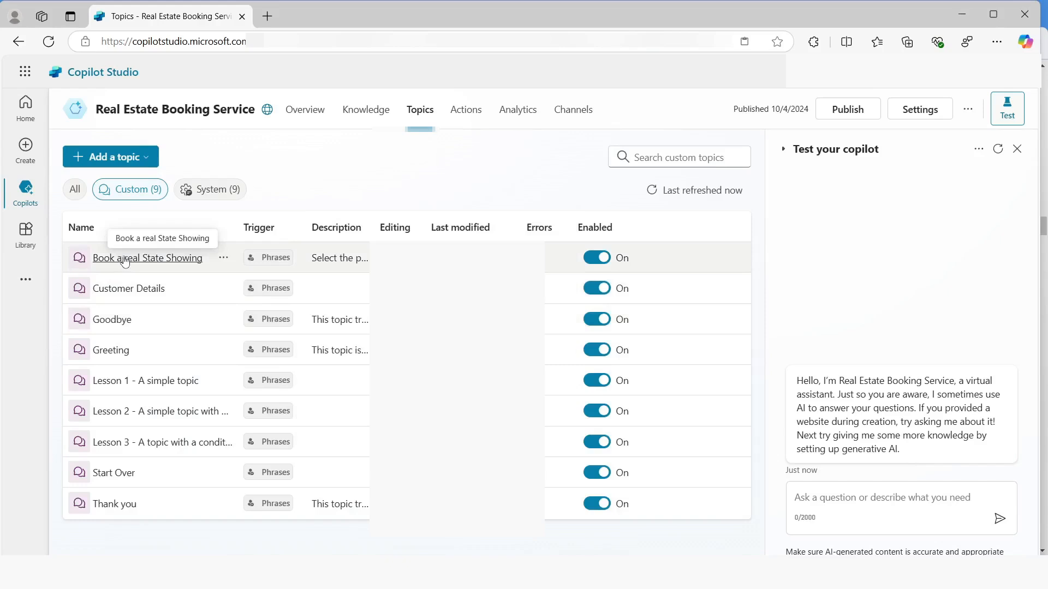
{"action": "left_click", "coordinate": [143, 260]}
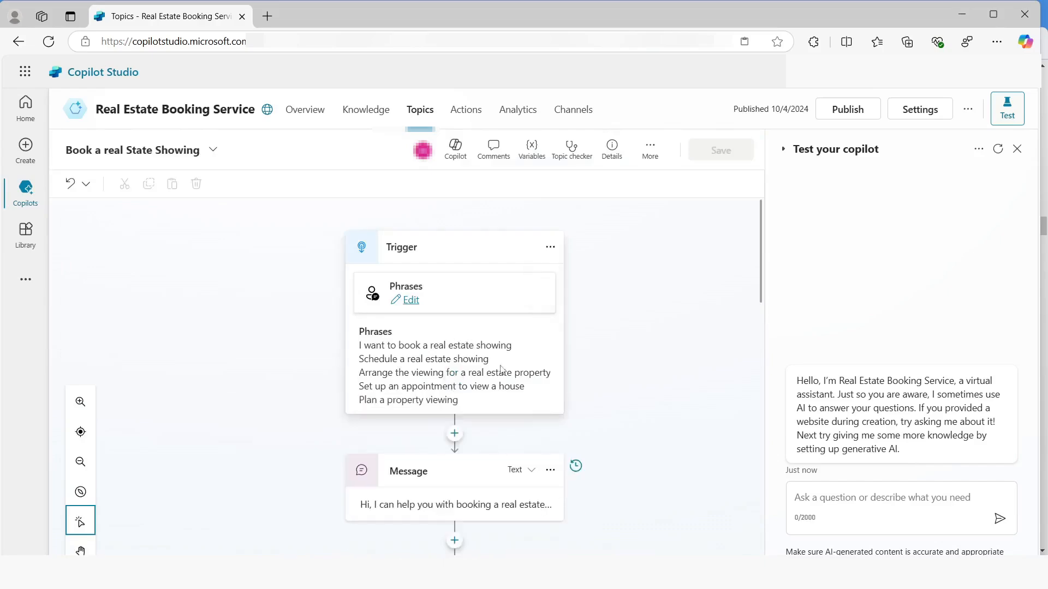
{"action": "scroll", "coordinate": [501, 369], "scroll_direction": "down", "scroll_amount": 1}
{"action": "scroll", "coordinate": [485, 344], "scroll_direction": "down", "scroll_amount": 8}
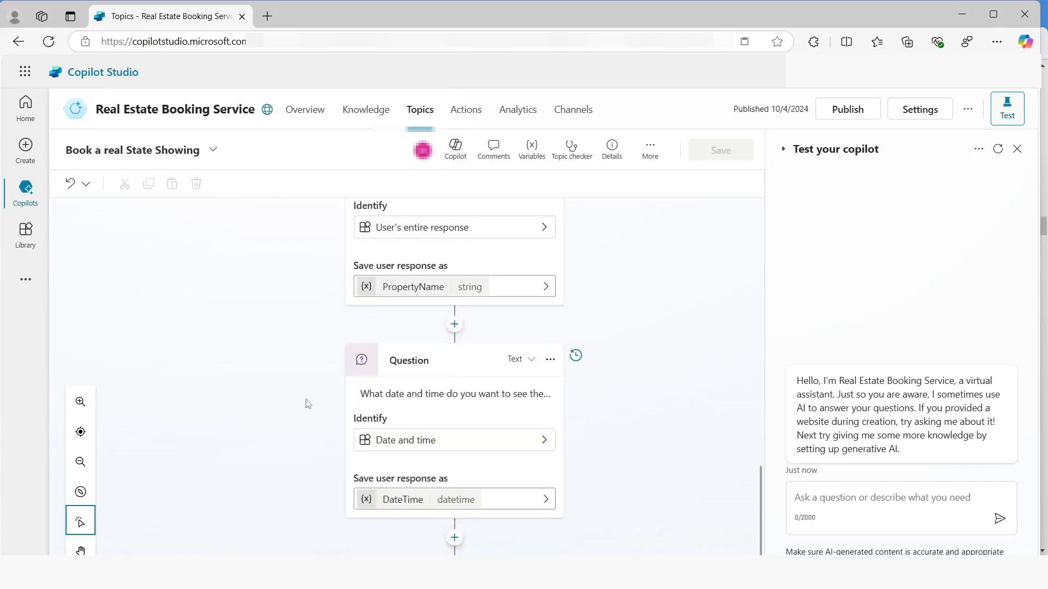
{"action": "left_click", "coordinate": [454, 527]}
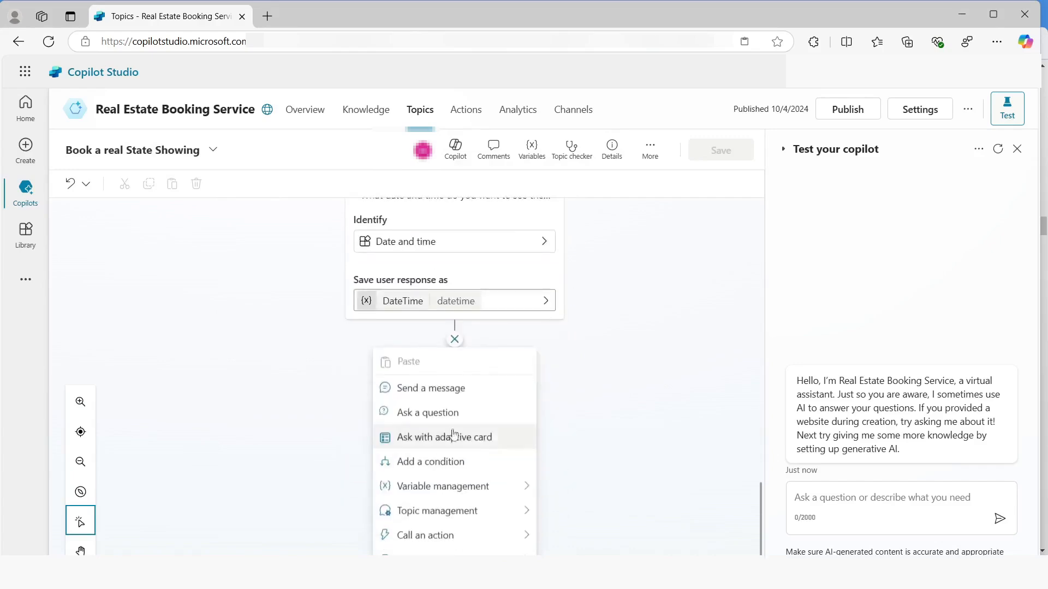
{"action": "left_click", "coordinate": [453, 410]}
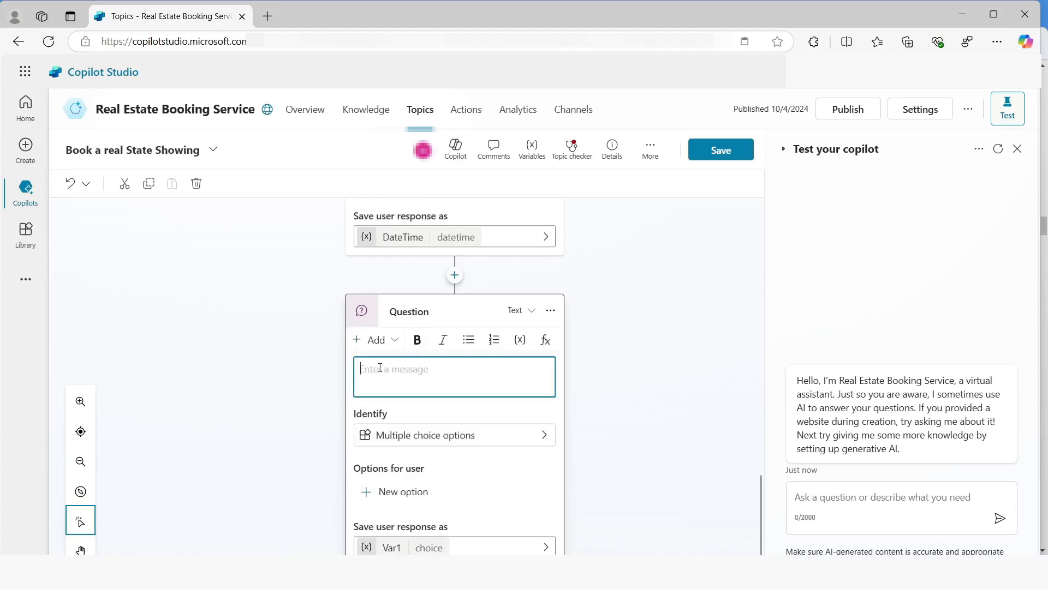
{"action": "scroll", "coordinate": [383, 366], "scroll_direction": "down", "scroll_amount": 1}
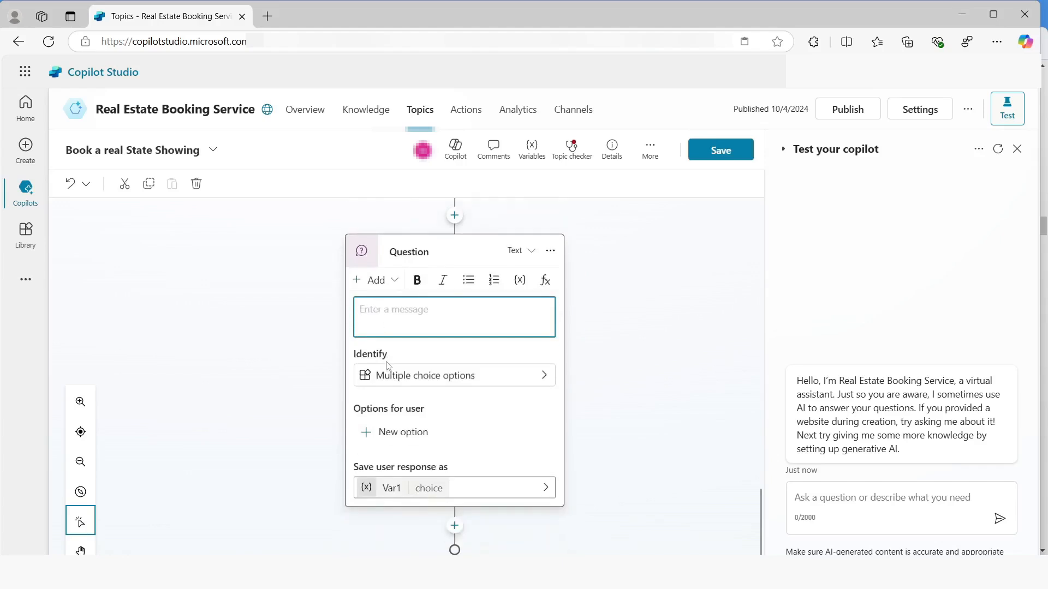
{"action": "type", "text": "What type of property do you want to see?"}
Make the property type question identify the Property Type entity and offer Apartment, Condominium and Duplex as user options
{"action": "left_click", "coordinate": [399, 380]}
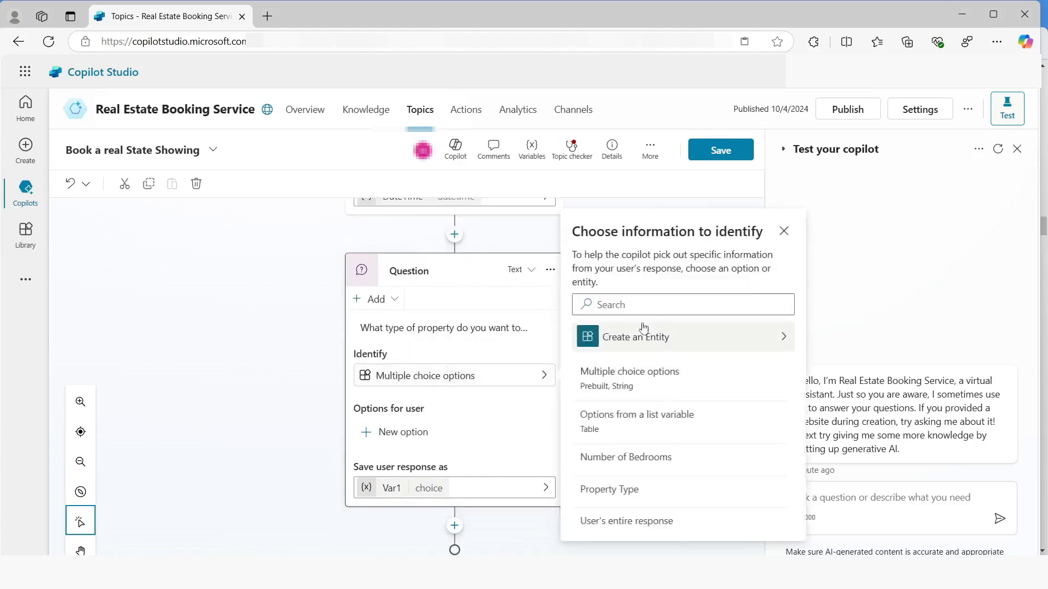
{"action": "left_click", "coordinate": [606, 489]}
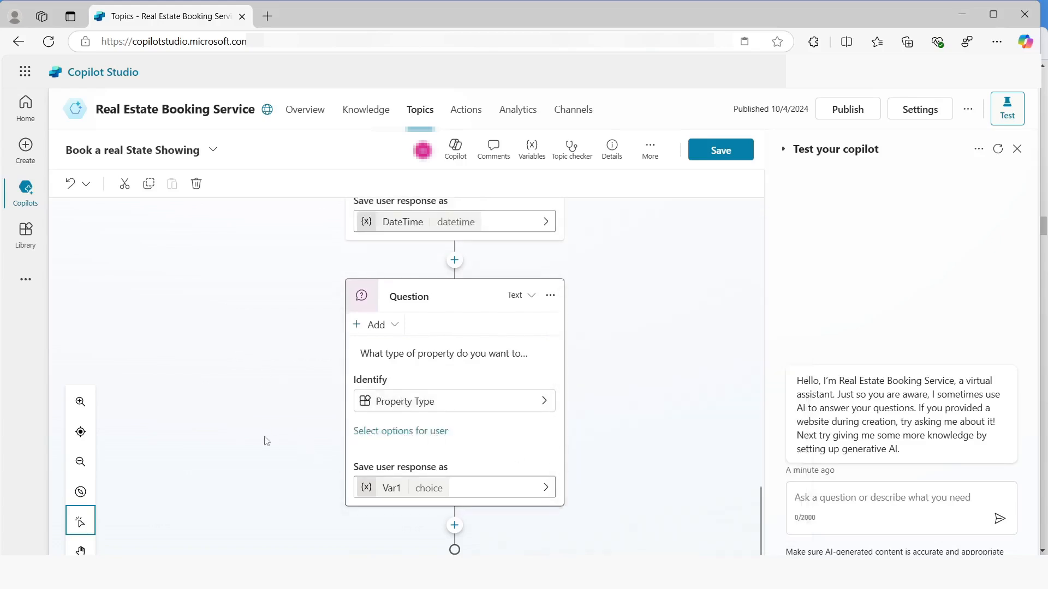
{"action": "left_click", "coordinate": [389, 432]}
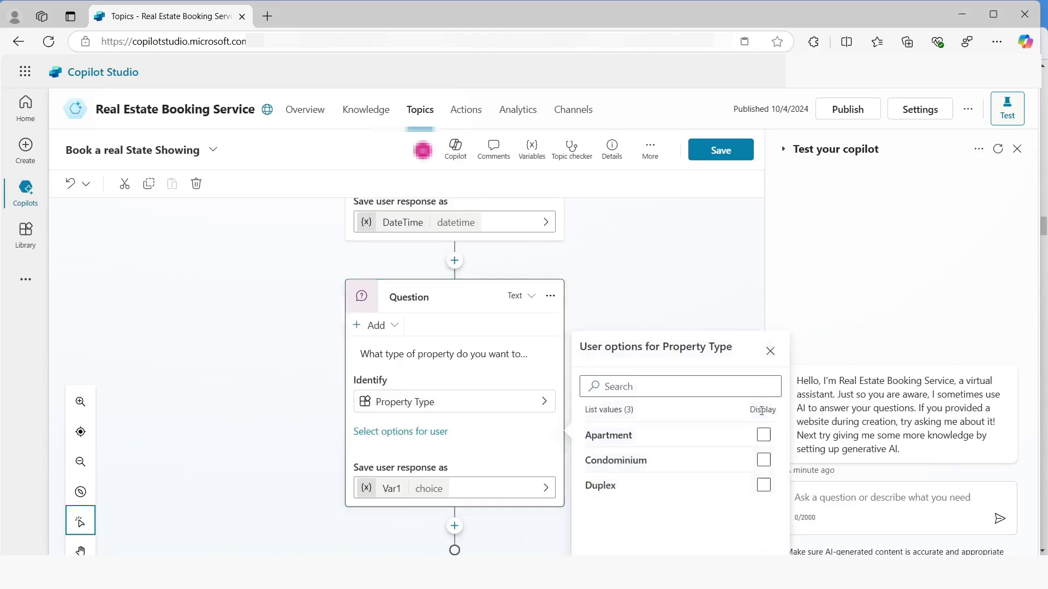
{"action": "left_click", "coordinate": [764, 436]}
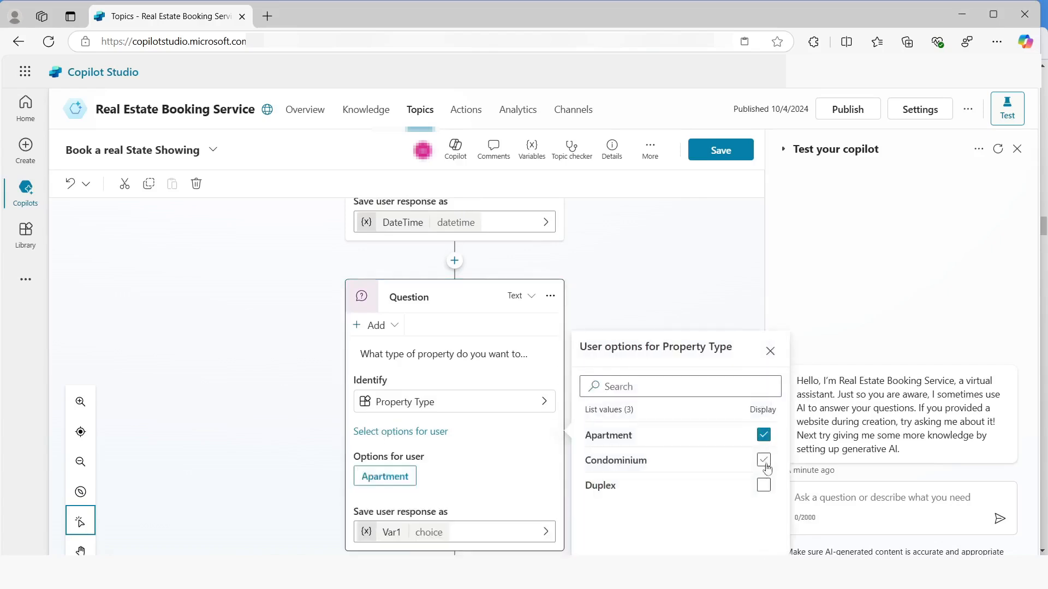
{"action": "left_click", "coordinate": [763, 461]}
{"action": "left_click", "coordinate": [763, 485]}
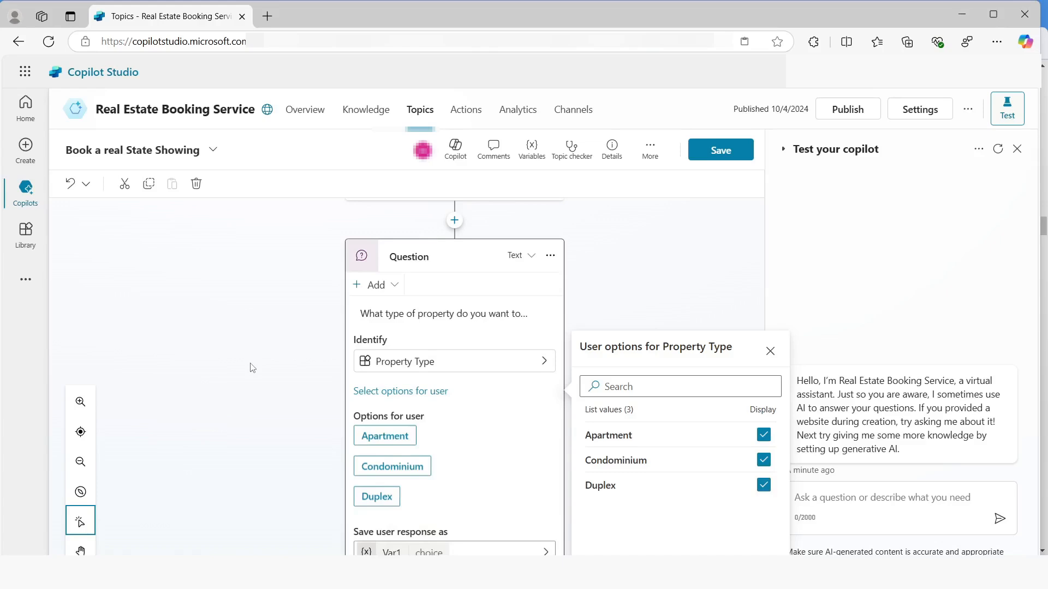
Rename the variable storing the property type question's response to PropertyType and close its properties
{"action": "scroll", "coordinate": [252, 367], "scroll_direction": "down", "scroll_amount": 1}
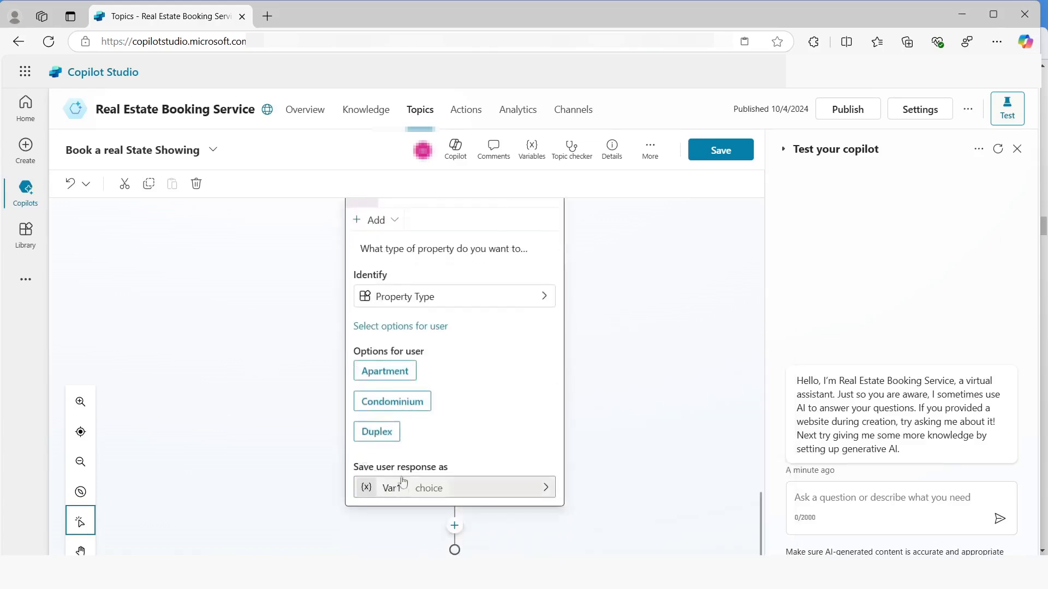
{"action": "left_click", "coordinate": [595, 234]}
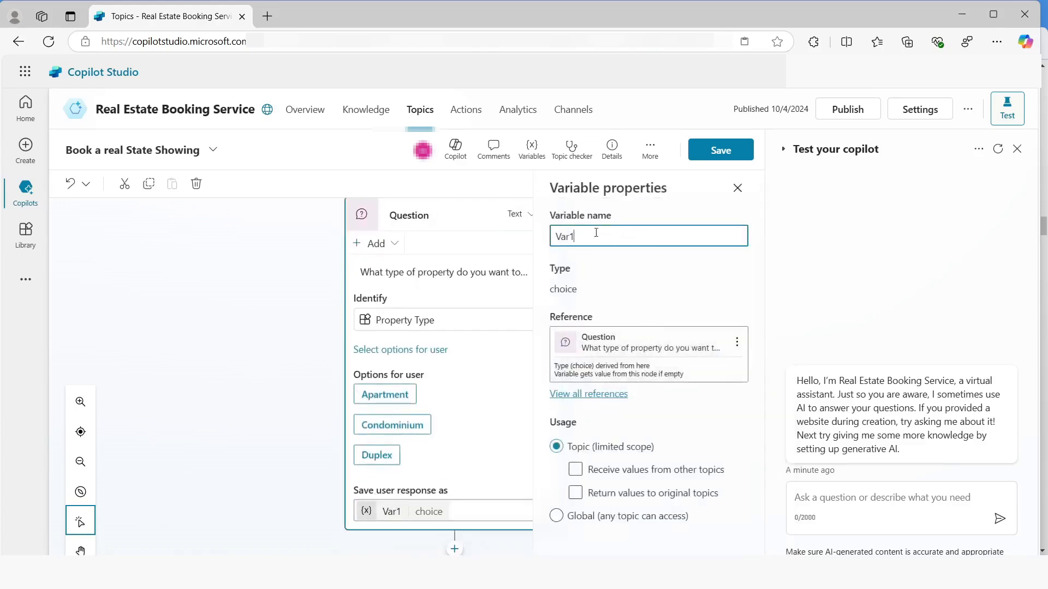
{"action": "double_click", "coordinate": [586, 240]}
{"action": "type", "text": "PropertyType"}
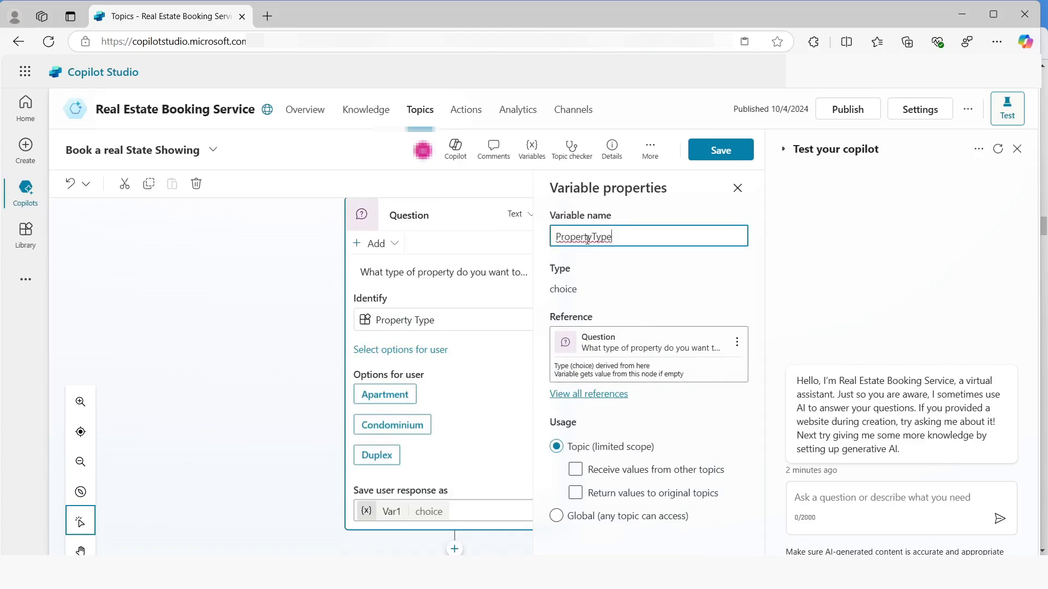
{"action": "left_click", "coordinate": [711, 158]}
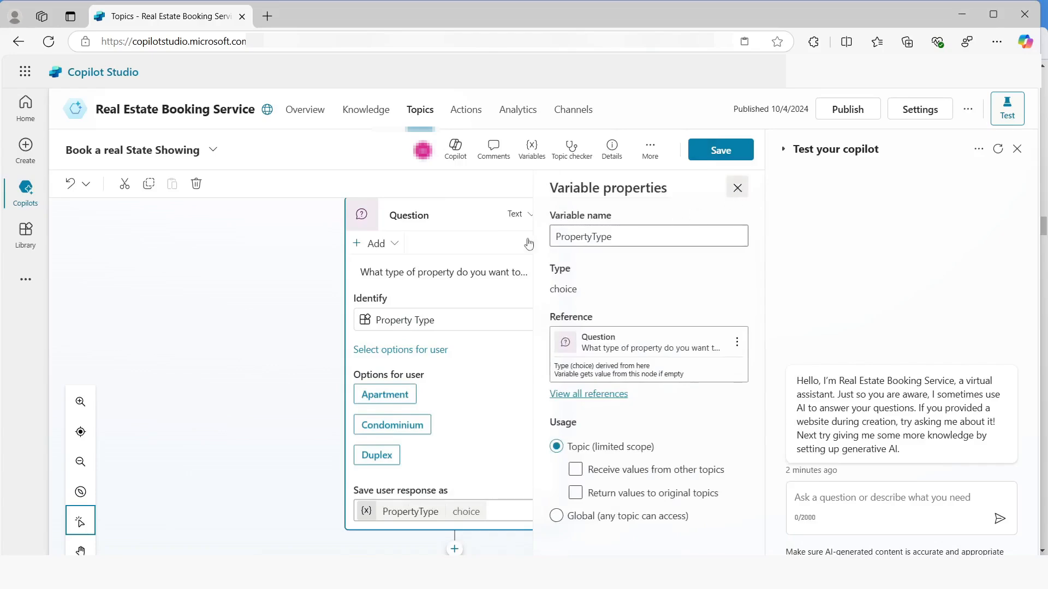
{"action": "left_click", "coordinate": [738, 188]}
After the property type question, add the question "How many bedrooms do you need?" and make it identify the Number of Bedrooms entity
{"action": "scroll", "coordinate": [452, 540], "scroll_direction": "down", "scroll_amount": 1}
{"action": "left_click", "coordinate": [454, 516]}
{"action": "scroll", "coordinate": [382, 459], "scroll_direction": "down", "scroll_amount": 5}
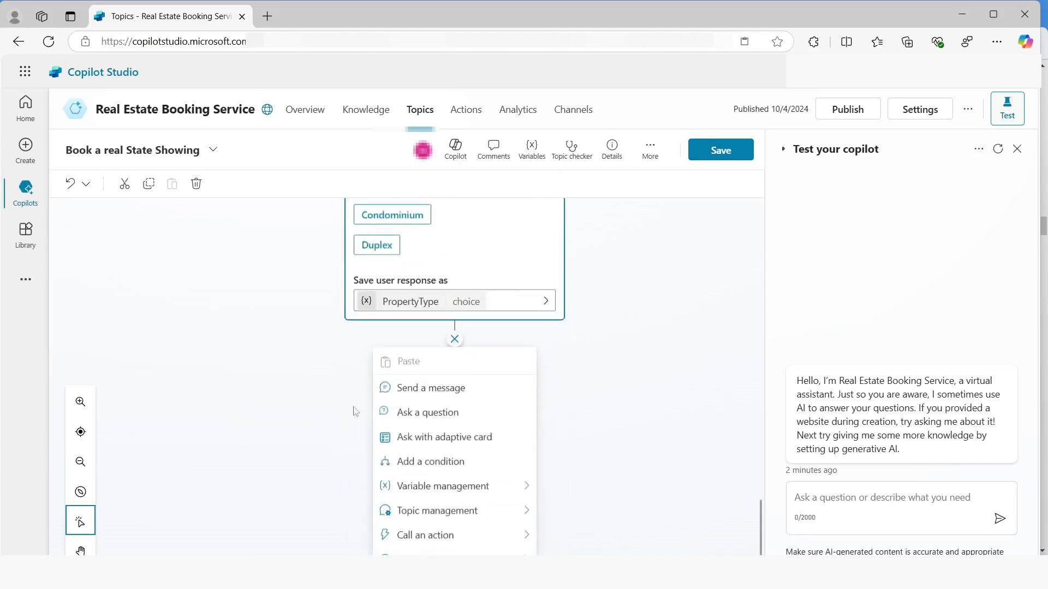
{"action": "left_click", "coordinate": [425, 414]}
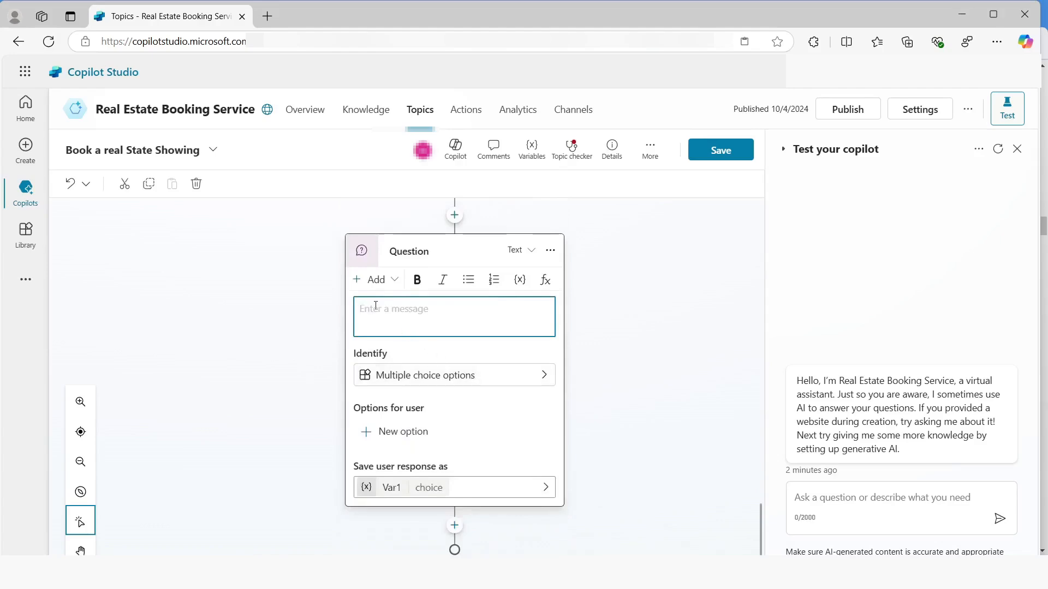
{"action": "type", "text": "How many bedrooms do you need?"}
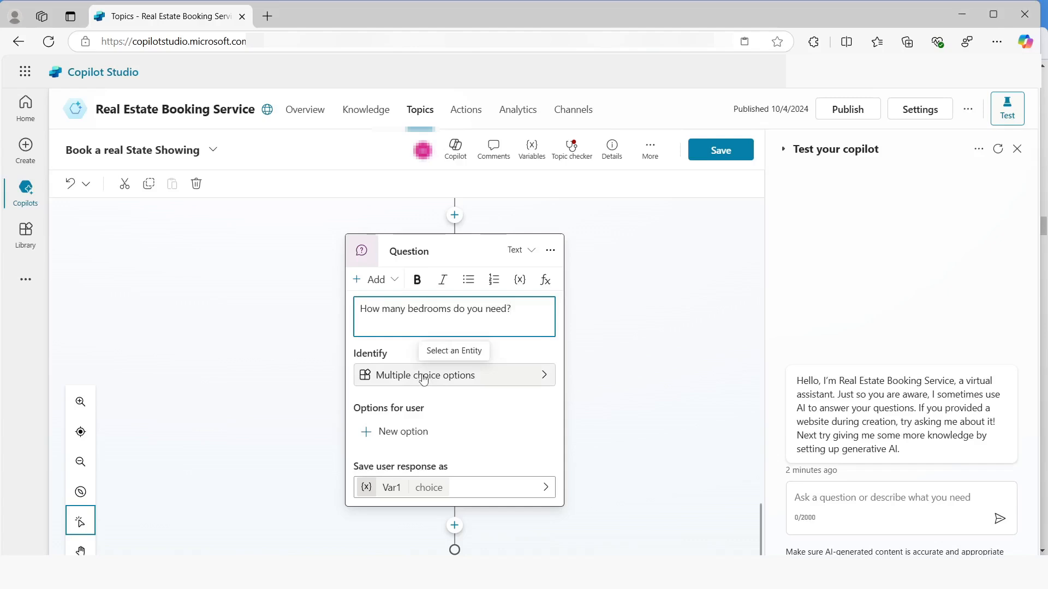
{"action": "left_click", "coordinate": [544, 376]}
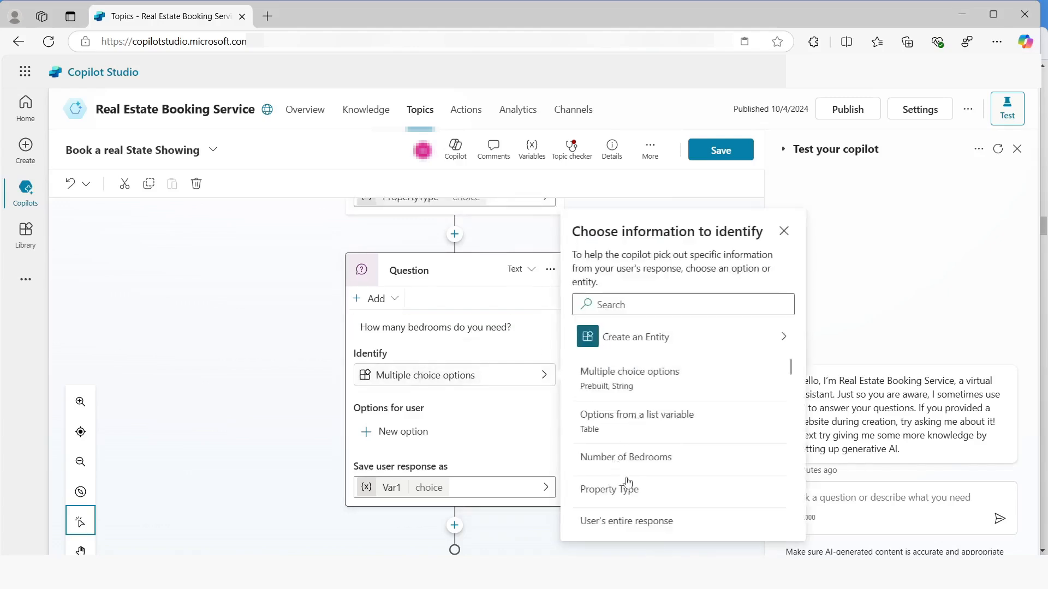
{"action": "left_click", "coordinate": [627, 458]}
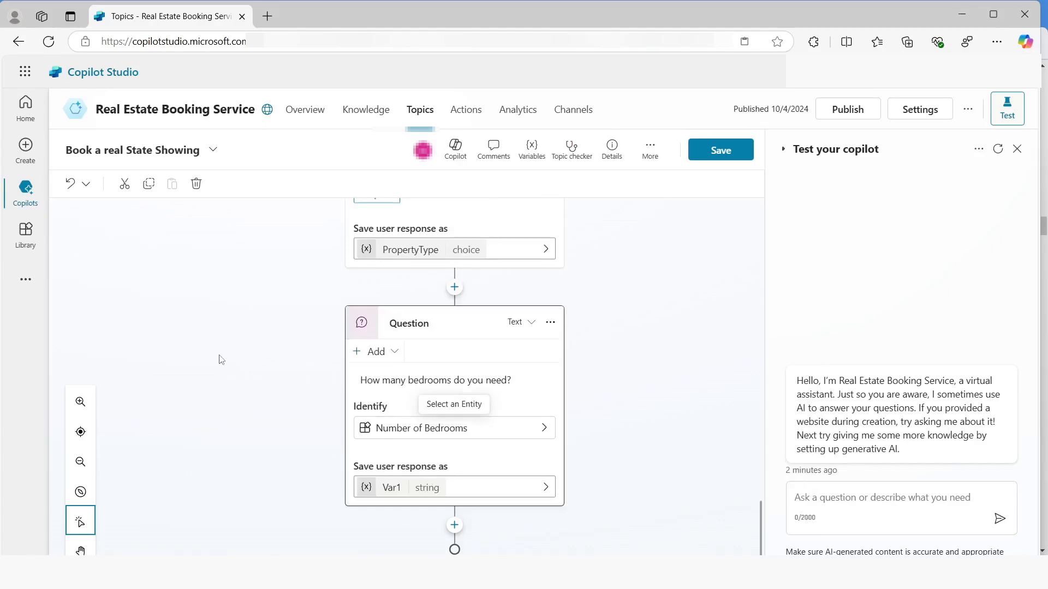
Rename the variable storing the bedrooms question's response to NumberOfBedrooms and save the topic
{"action": "left_click", "coordinate": [393, 486]}
{"action": "left_click", "coordinate": [591, 239]}
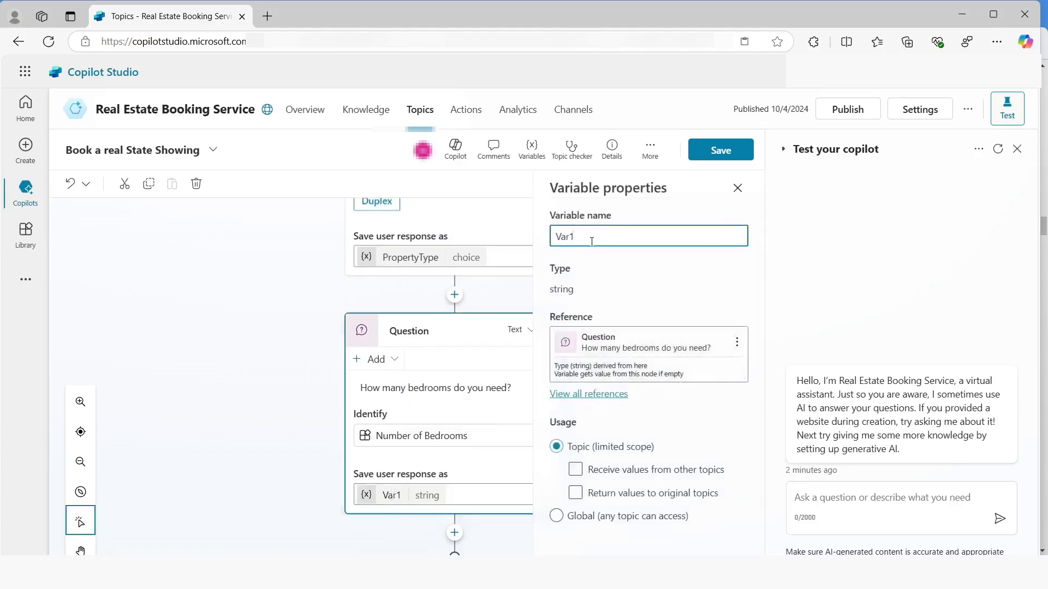
{"action": "key", "text": "ctrl+a"}
{"action": "type", "text": "NumberOfBedrooms"}
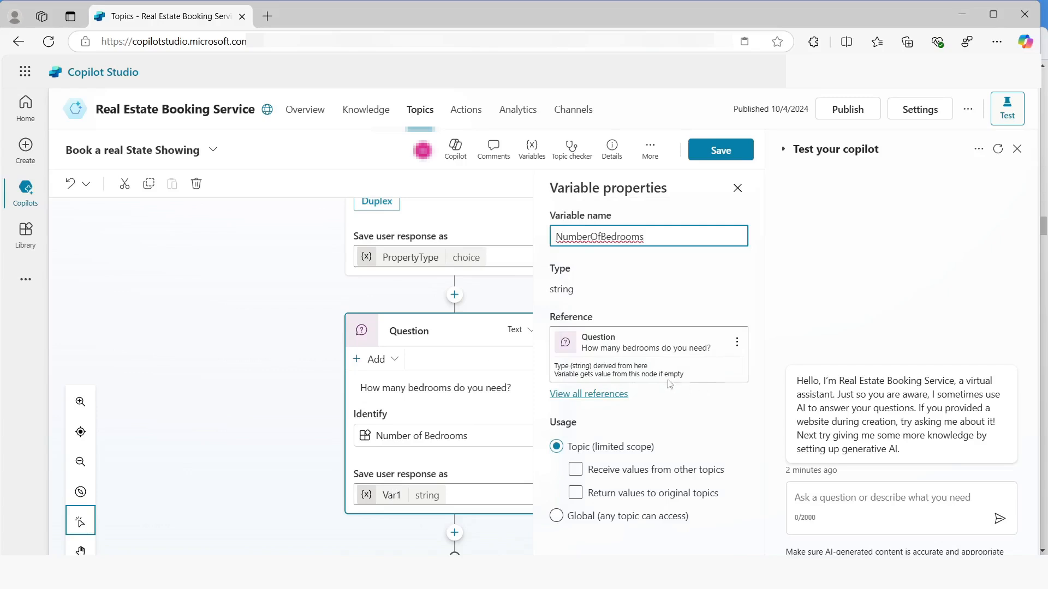
{"action": "left_click", "coordinate": [719, 151]}
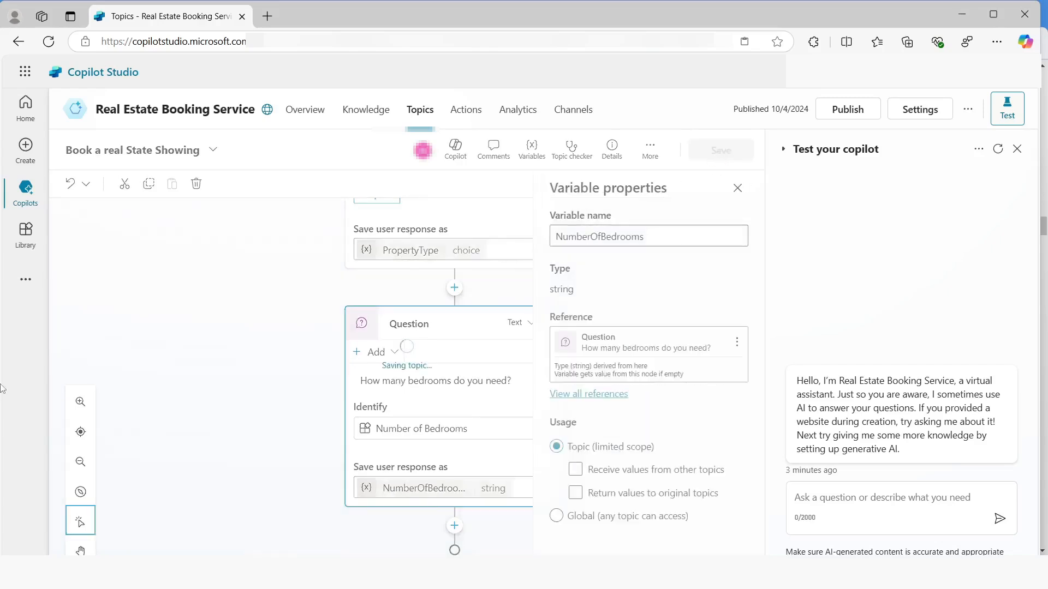
Start adding an action to the copilot by creating a new flow in Power Automate
{"action": "left_click", "coordinate": [466, 115]}
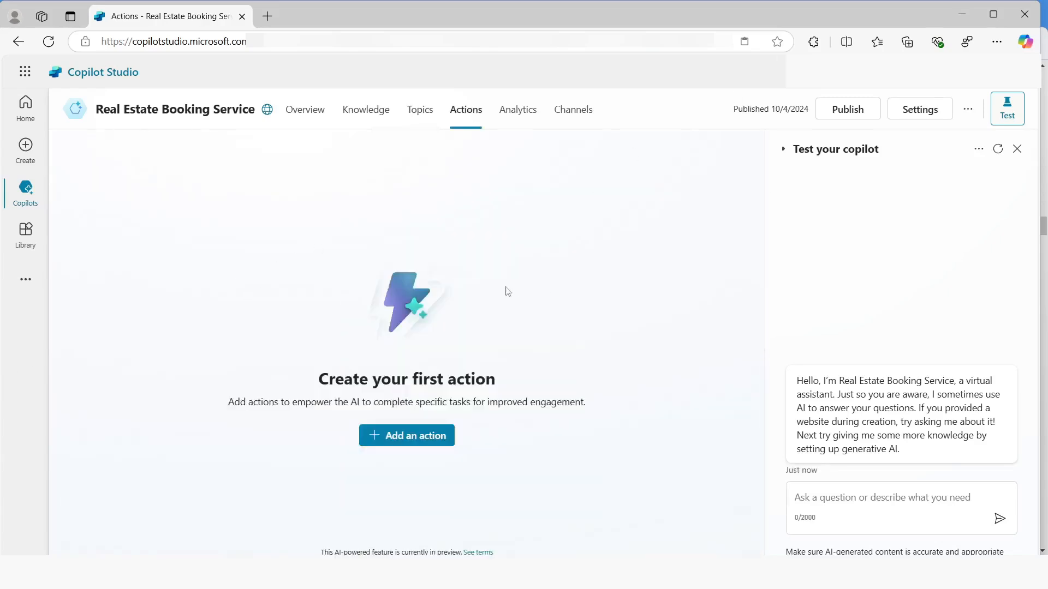
{"action": "left_click", "coordinate": [406, 440]}
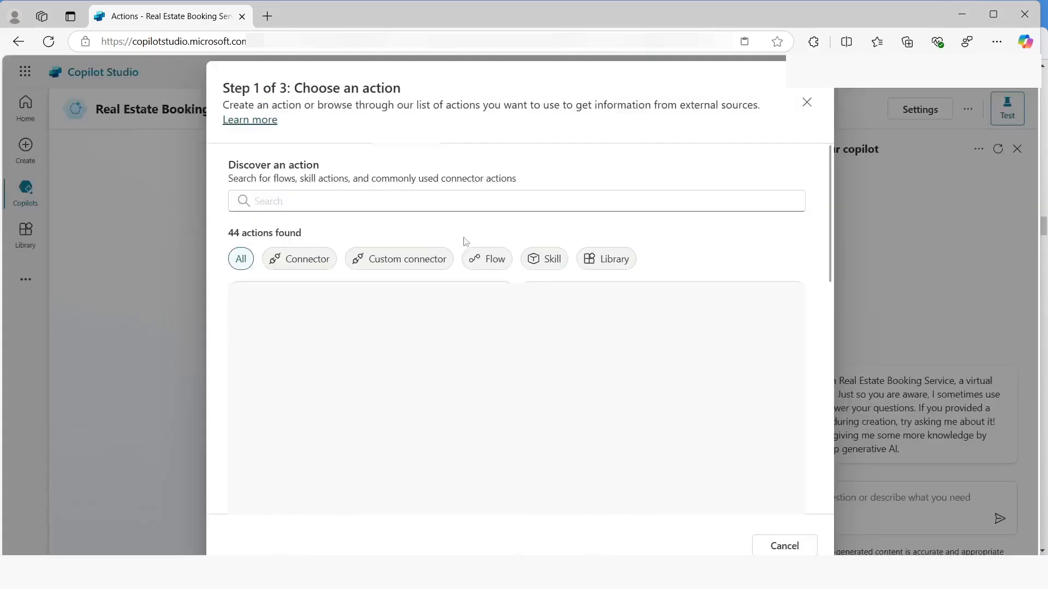
{"action": "left_click", "coordinate": [485, 260]}
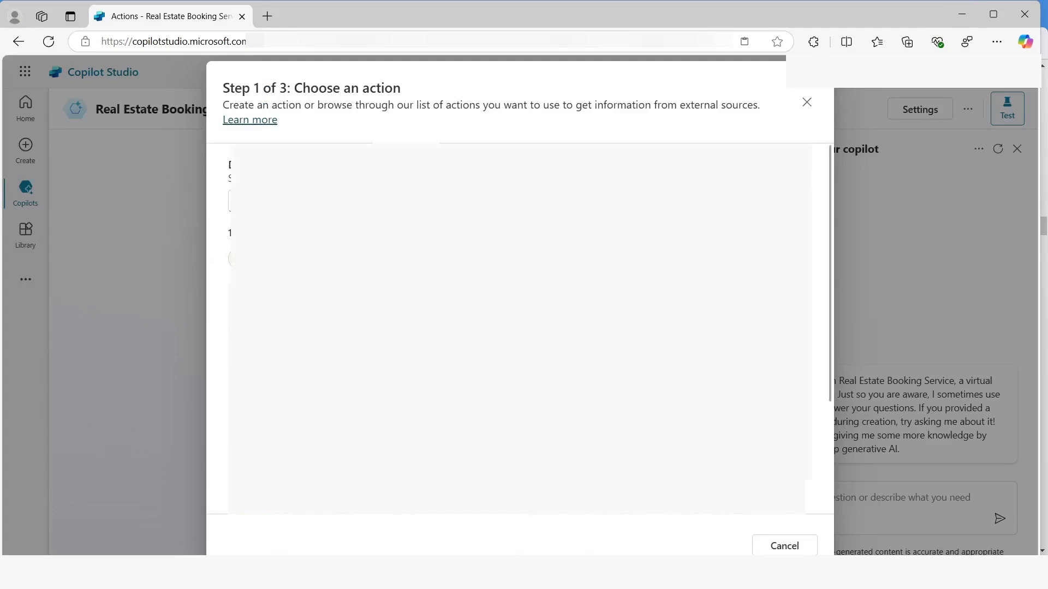
{"action": "left_click", "coordinate": [303, 499]}
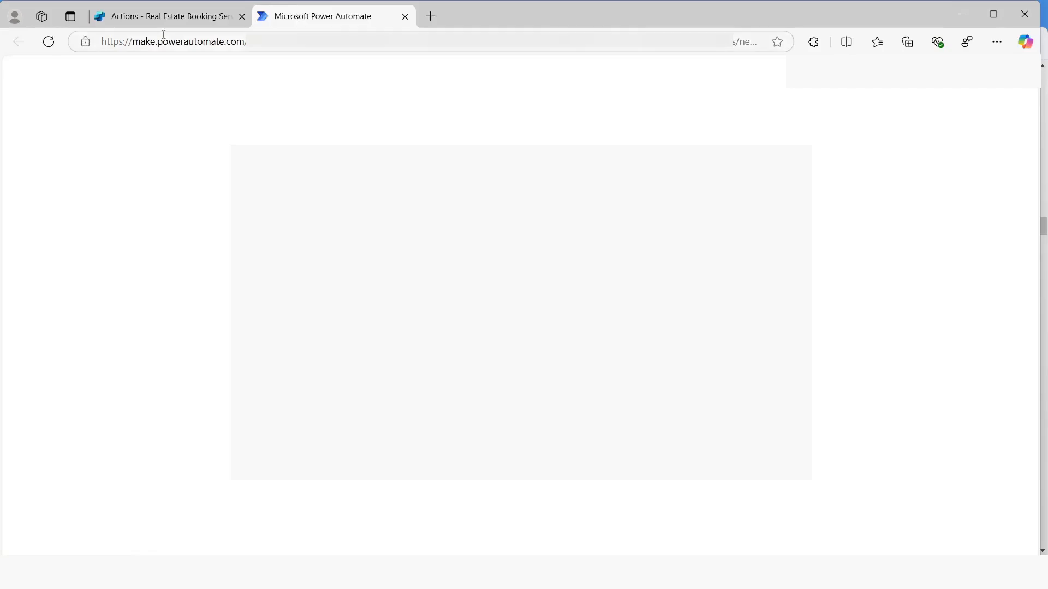
Rename the new flow as Get Property
{"action": "left_click", "coordinate": [109, 103]}
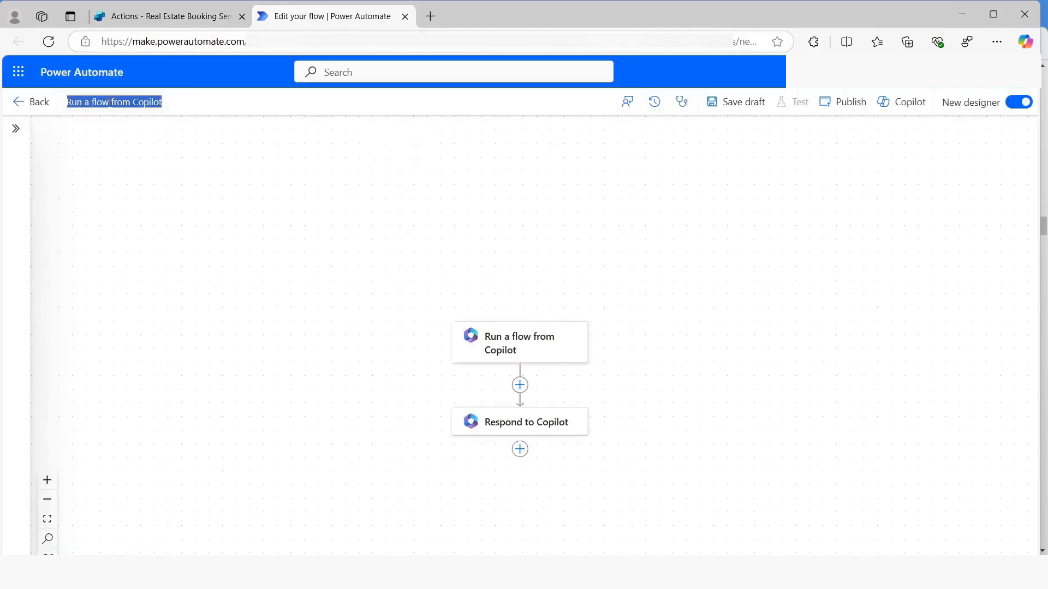
{"action": "type", "text": "Ge"}
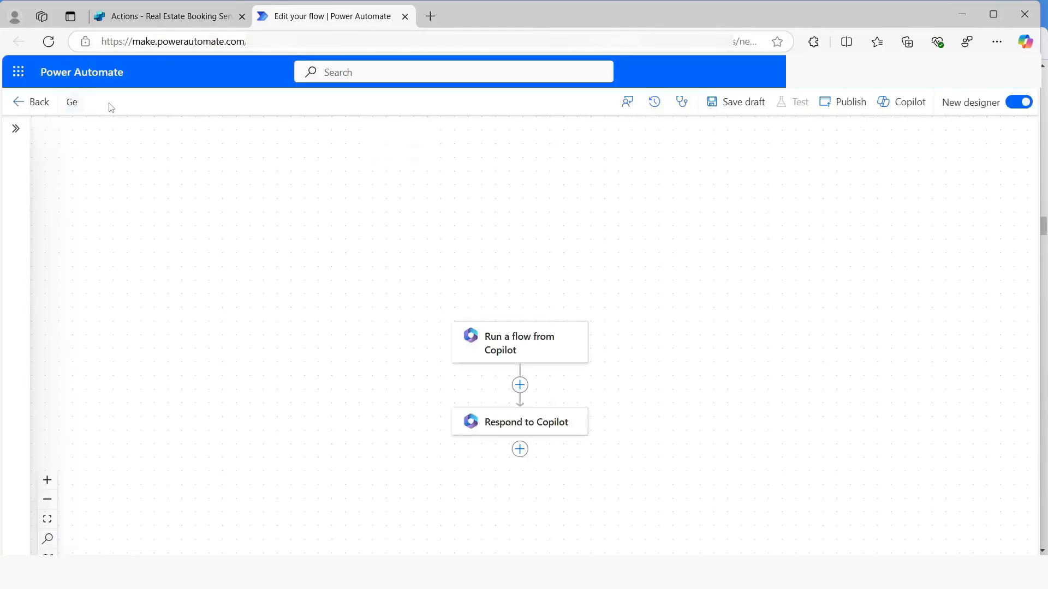
{"action": "type", "text": "t Property"}
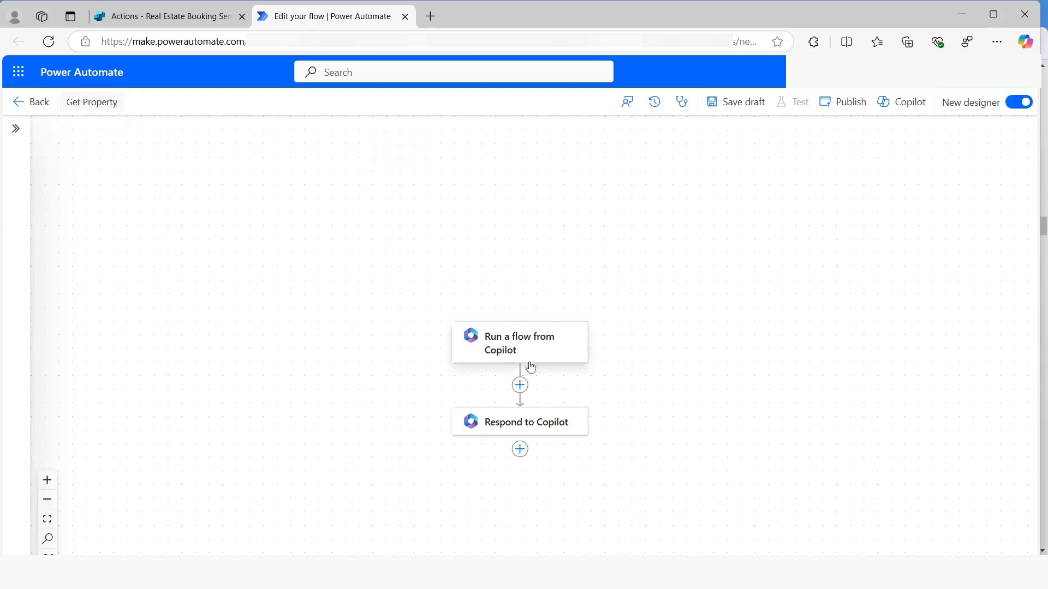
Add a text input to the flow's Run a flow from Copilot trigger and open its name for editing
{"action": "left_click", "coordinate": [509, 360]}
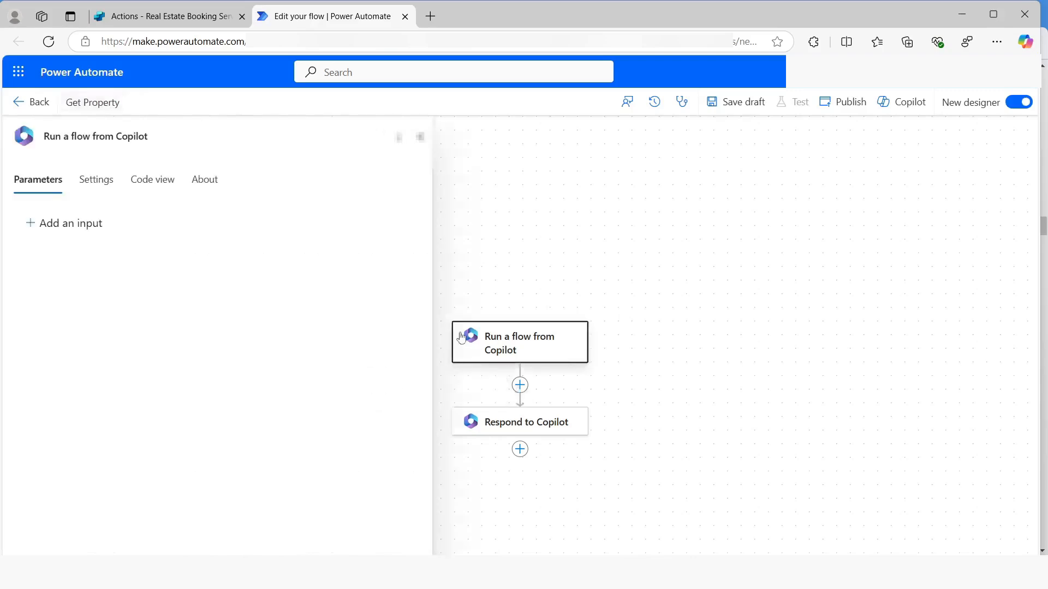
{"action": "left_click", "coordinate": [61, 224]}
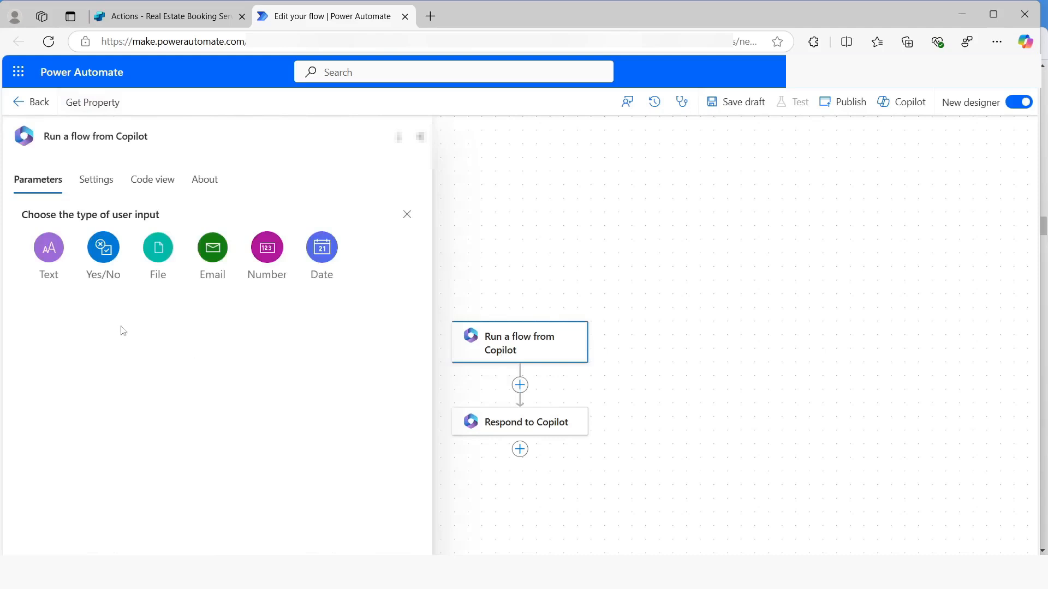
{"action": "left_click", "coordinate": [53, 255]}
{"action": "left_click", "coordinate": [74, 224]}
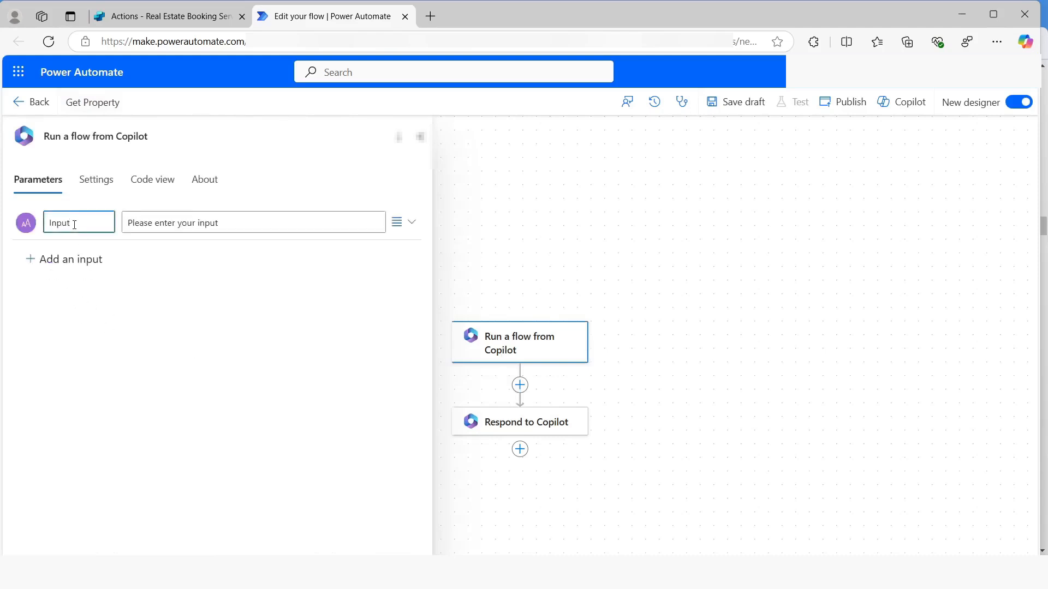
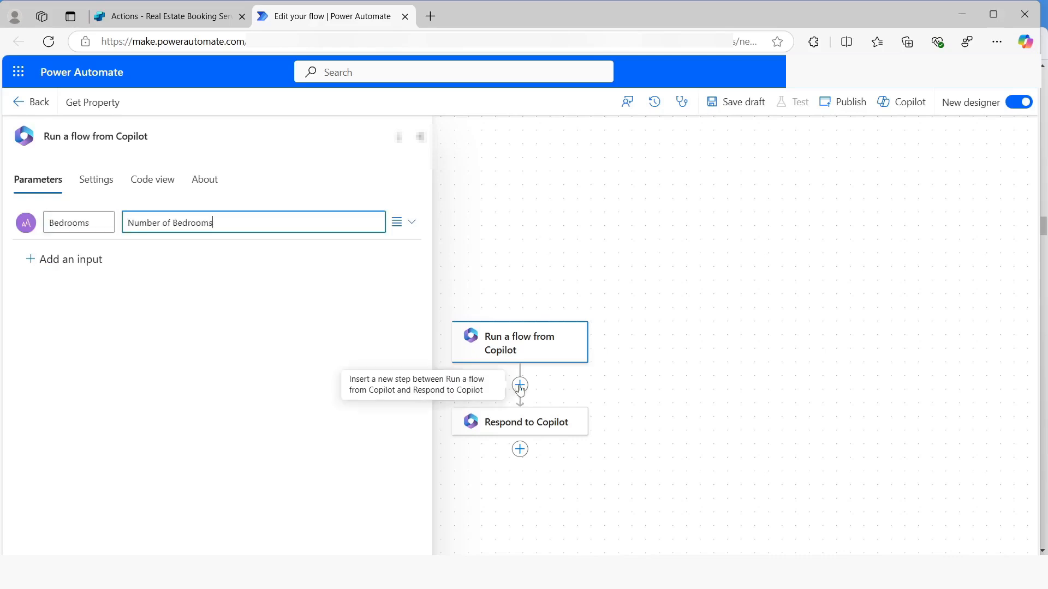
Insert a Microsoft Dataverse List rows action between the trigger and Respond to Copilot, and sign in to create its OAuth connection
{"action": "left_click", "coordinate": [519, 386]}
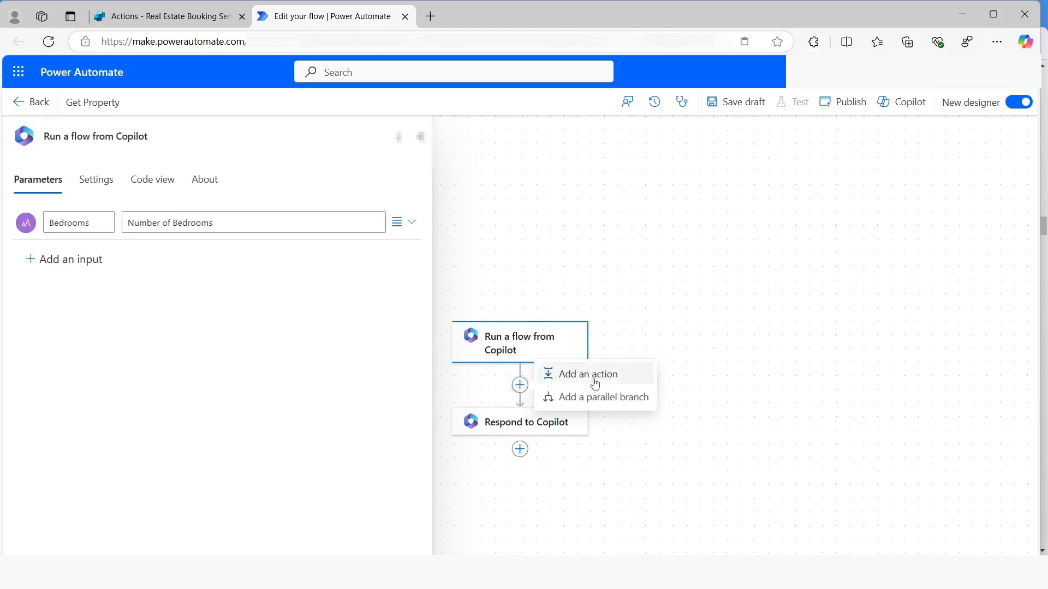
{"action": "left_click", "coordinate": [595, 384]}
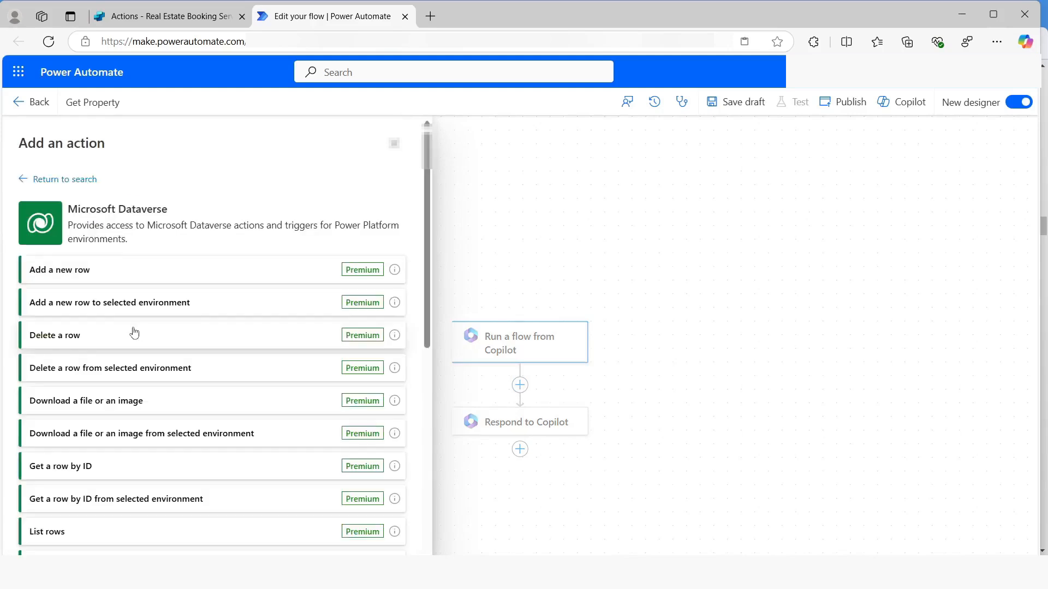
{"action": "left_click", "coordinate": [57, 533]}
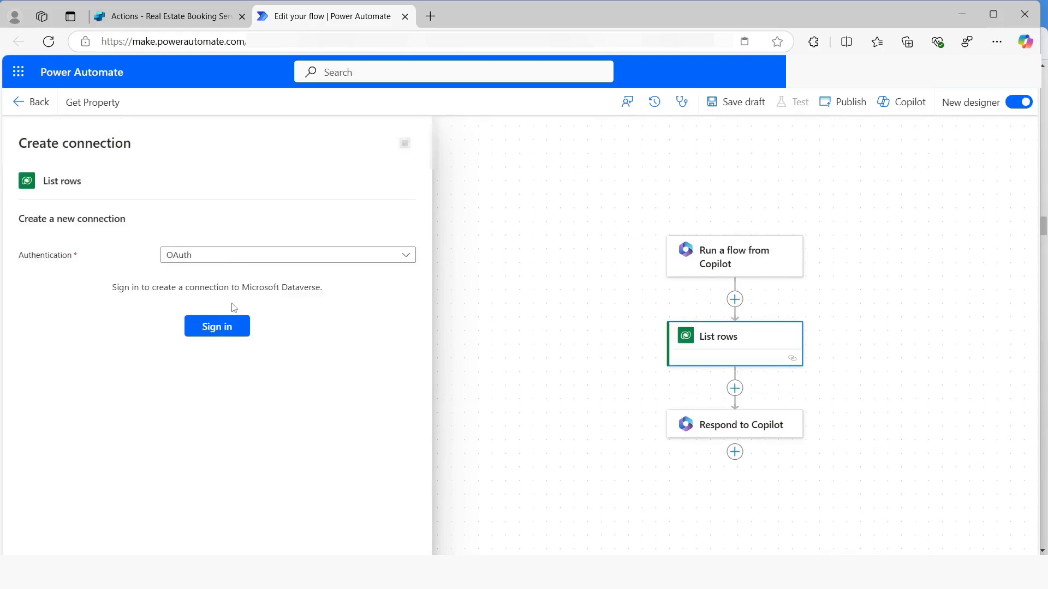
{"action": "left_click", "coordinate": [214, 330]}
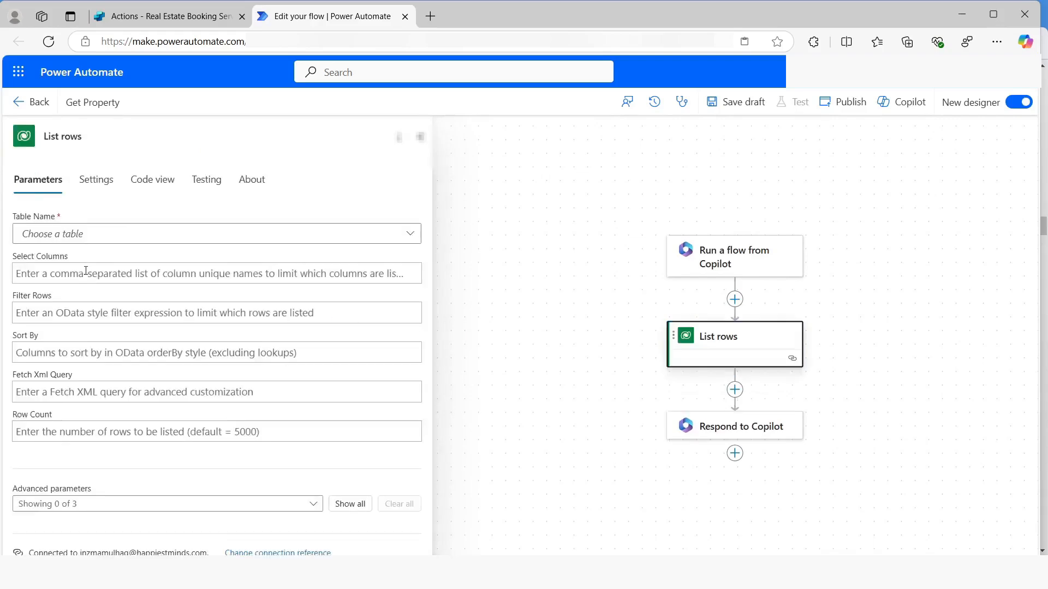
Set the List rows table to Real Estate Properties and show all of its advanced parameters
{"action": "left_click", "coordinate": [69, 236]}
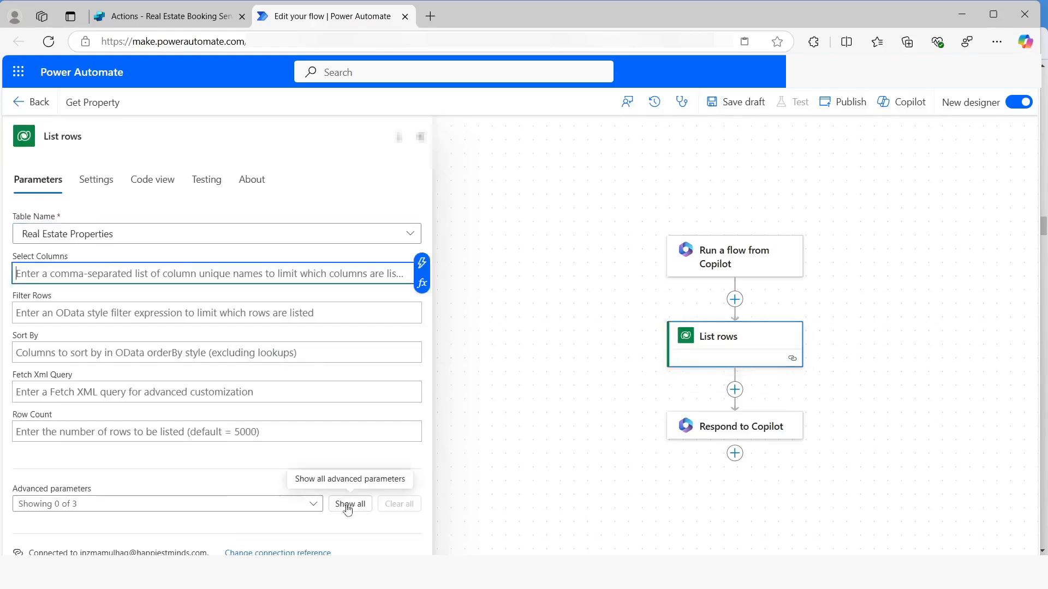
{"action": "left_click", "coordinate": [347, 509]}
{"action": "scroll", "coordinate": [222, 455], "scroll_direction": "down", "scroll_amount": 2}
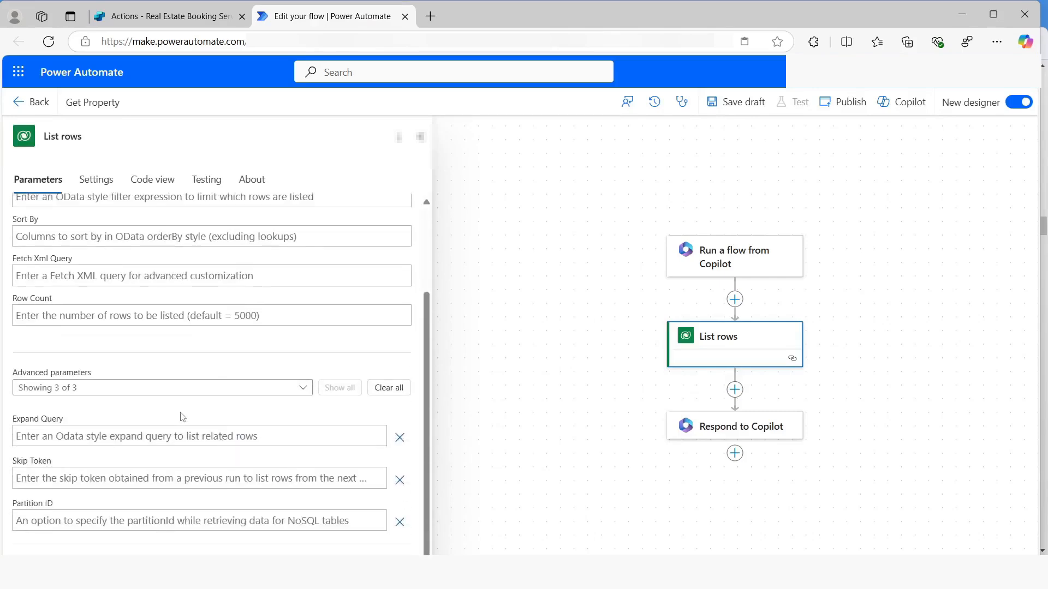
{"action": "scroll", "coordinate": [158, 424], "scroll_direction": "up", "scroll_amount": 2}
Filter the listed rows with contoso_bedrooms eq followed by the trigger's Bedrooms dynamic value
{"action": "left_click", "coordinate": [50, 314]}
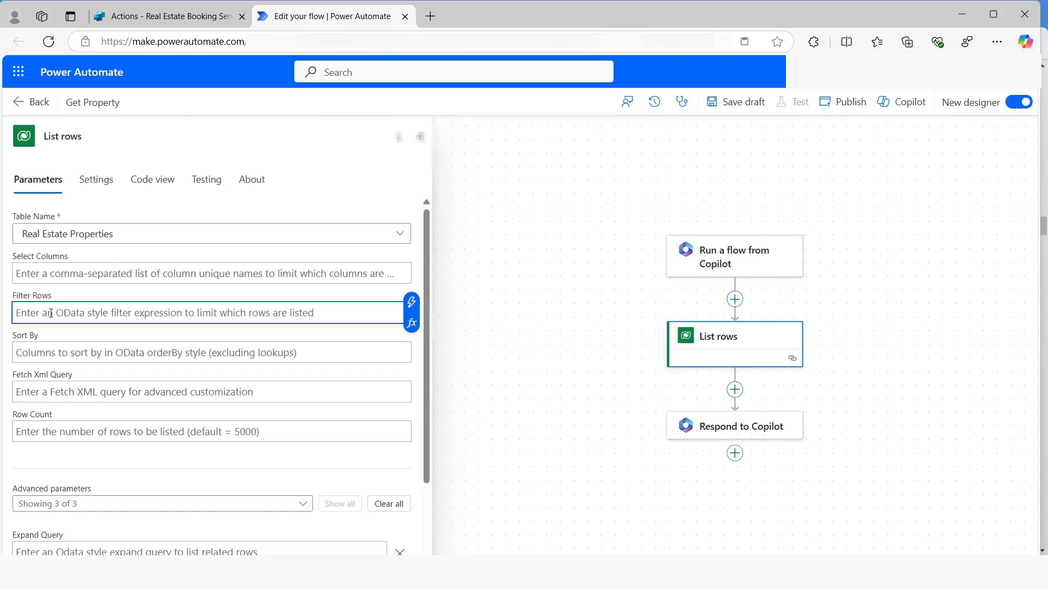
{"action": "type", "text": "c"}
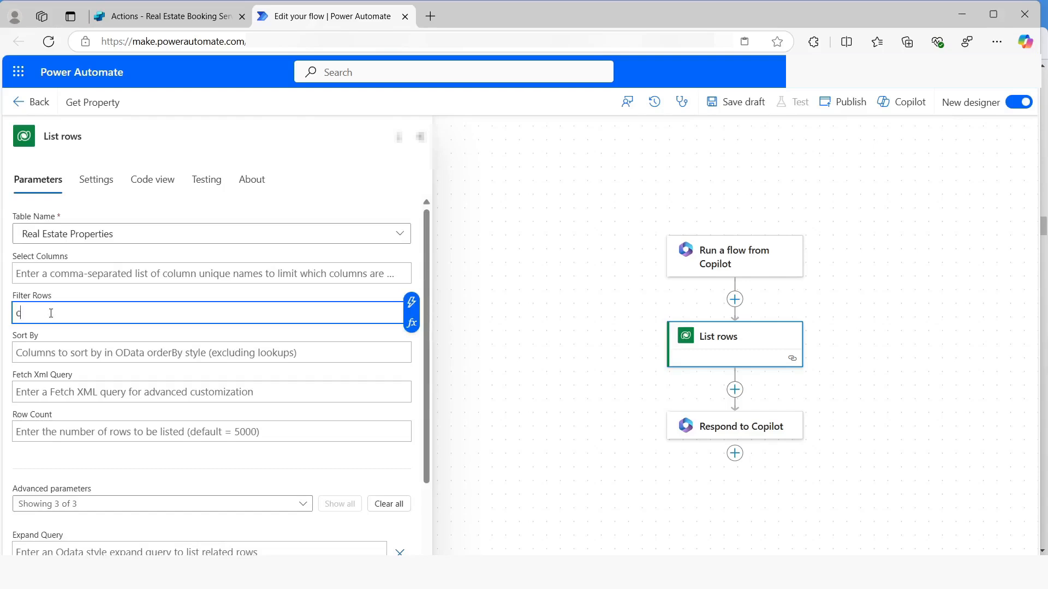
{"action": "type", "text": "ontoso_bedrooms eq"}
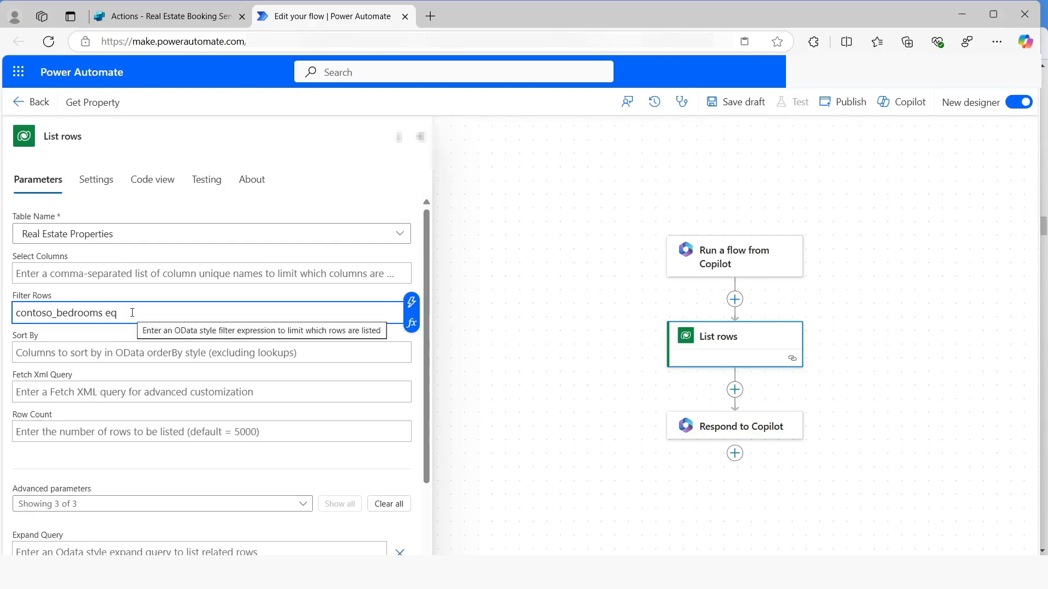
{"action": "left_click", "coordinate": [411, 301]}
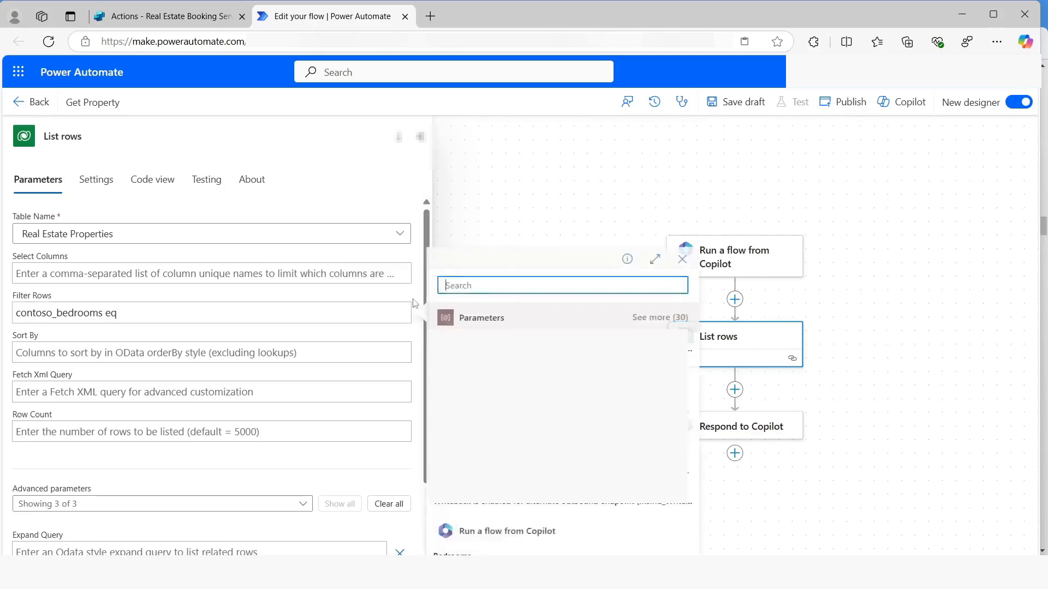
{"action": "type", "text": "bedrr"}
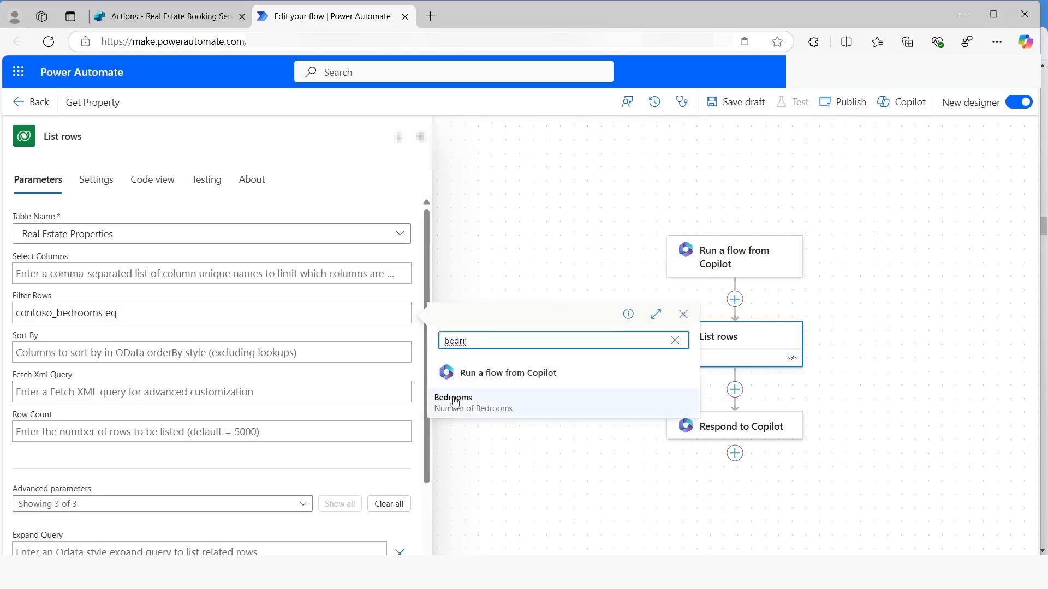
{"action": "left_click", "coordinate": [454, 402]}
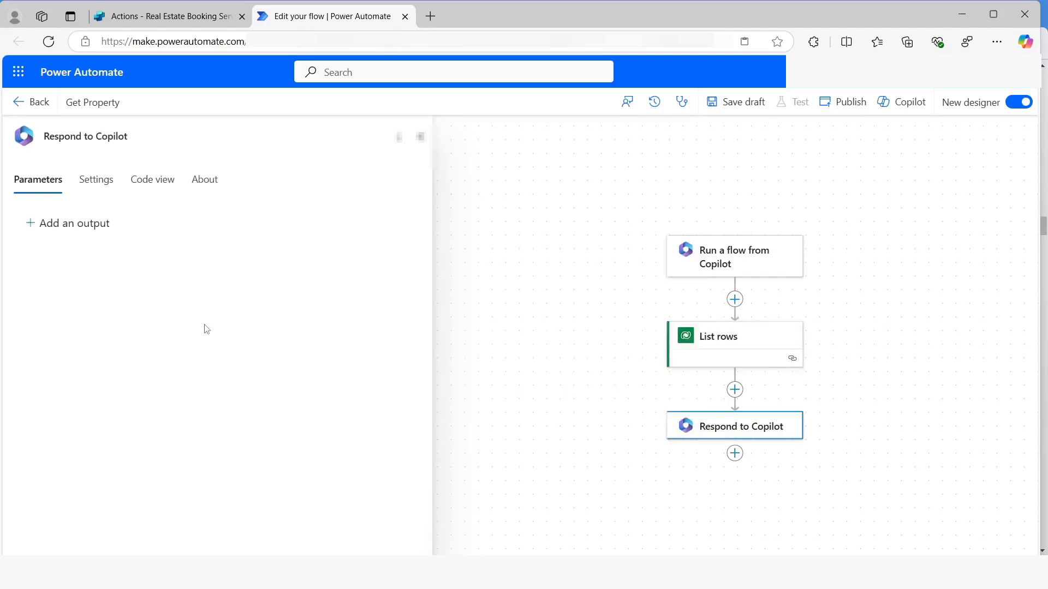
Add a text output named PropertyId to the Respond to Copilot action
{"action": "left_click", "coordinate": [64, 224]}
{"action": "left_click", "coordinate": [49, 251]}
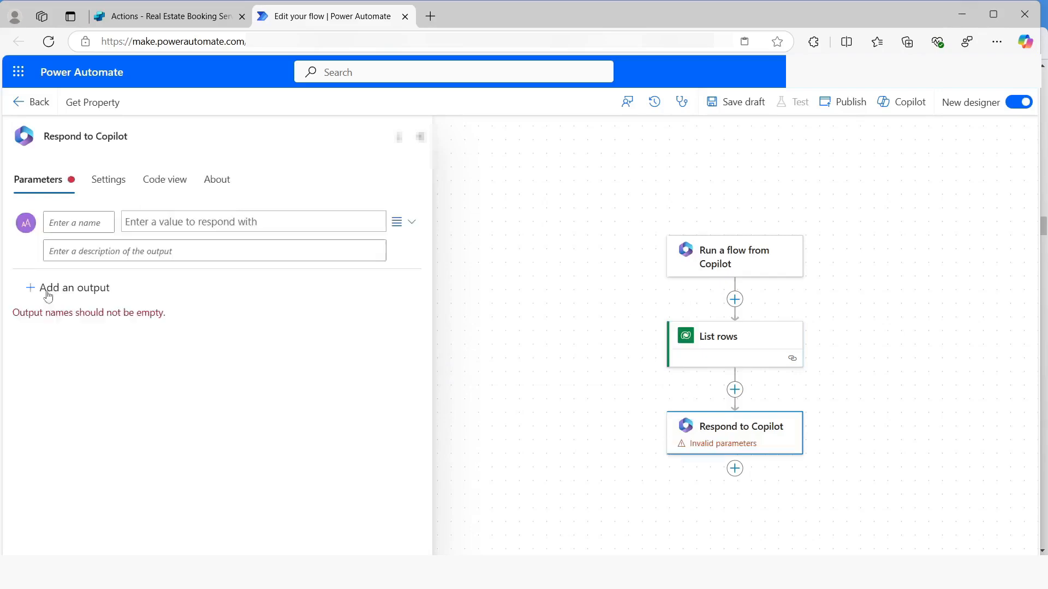
{"action": "left_click", "coordinate": [73, 222]}
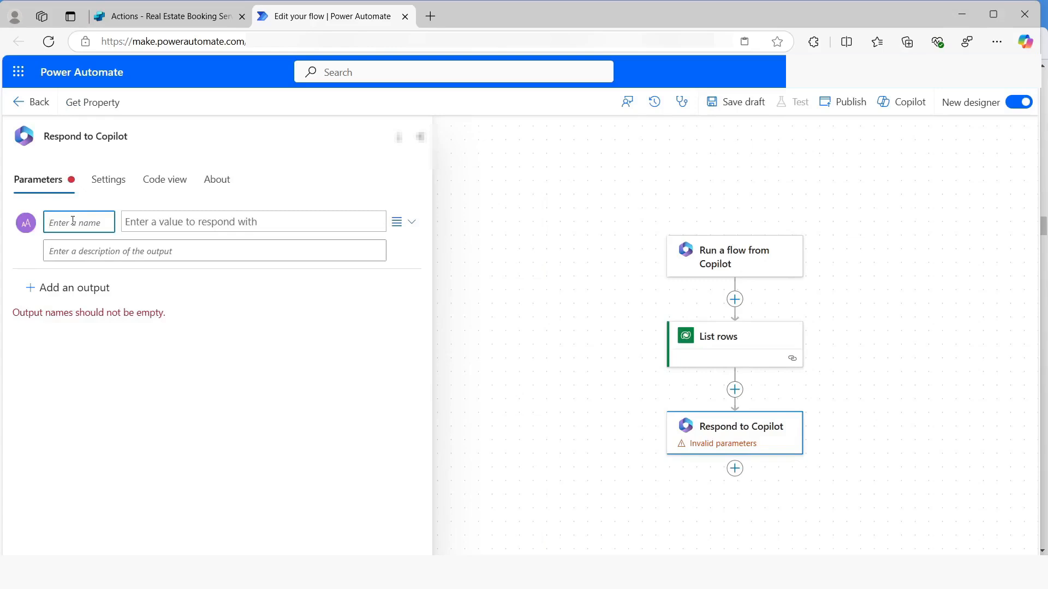
{"action": "type", "text": "Prope"}
{"action": "type", "text": "rtyId"}
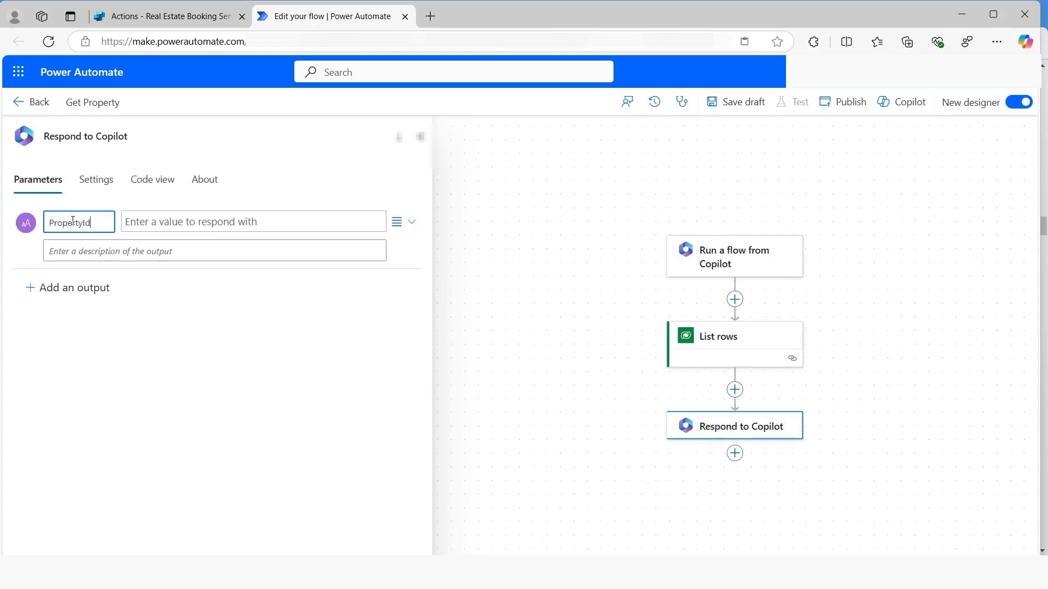
Set the PropertyId output's value to the expression first(outputs('List_rows')?['body/value'])['contoso_realestatepropertyid']
{"action": "key", "text": "Tab"}
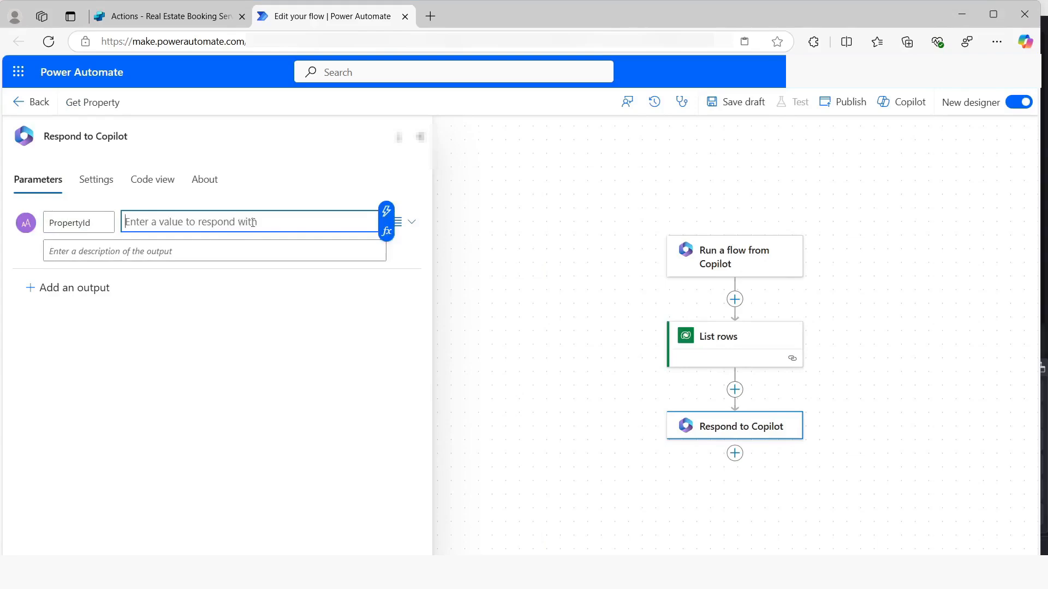
{"action": "left_click", "coordinate": [386, 232]}
{"action": "type", "text": "first(outputs('List_rows')?['body/value'])['contoso_realestatepropertyid']"}
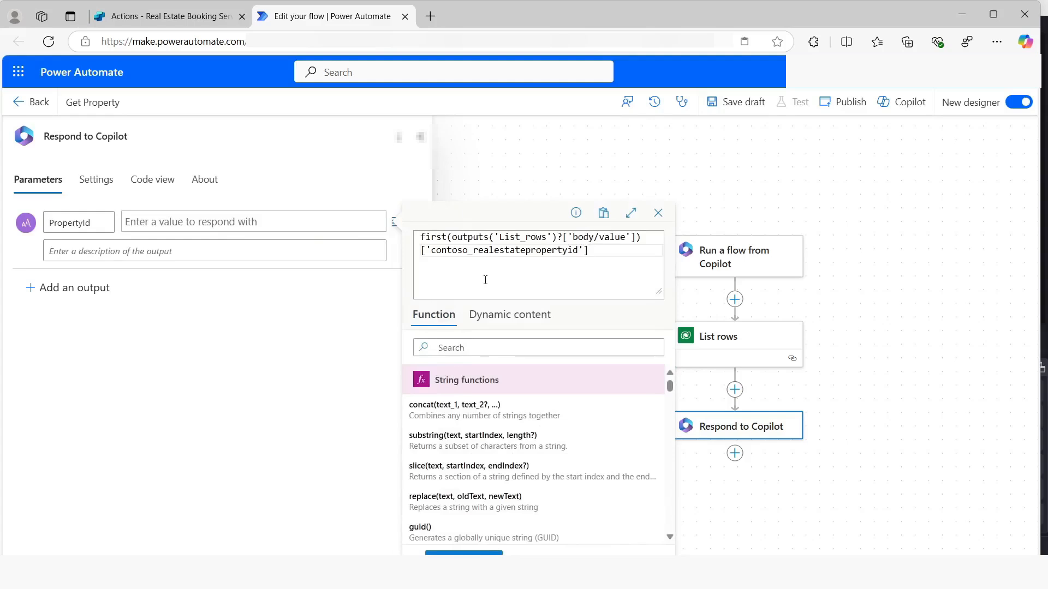
{"action": "scroll", "coordinate": [792, 389], "scroll_direction": "down", "scroll_amount": 1}
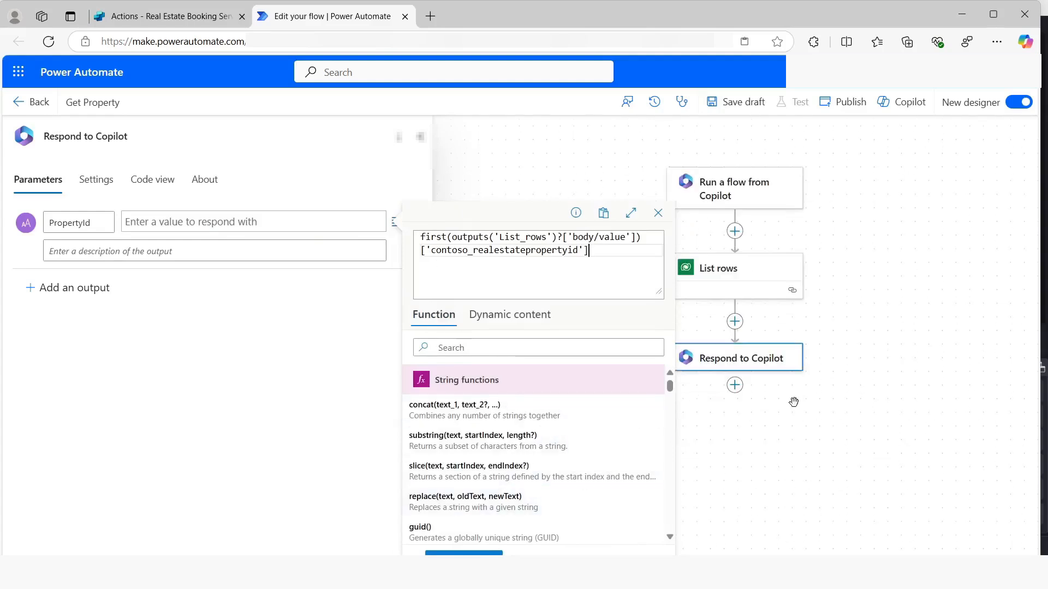
{"action": "scroll", "coordinate": [485, 450], "scroll_direction": "down", "scroll_amount": 1}
{"action": "scroll", "coordinate": [485, 450], "scroll_direction": "down", "scroll_amount": 2}
{"action": "left_click", "coordinate": [463, 553]}
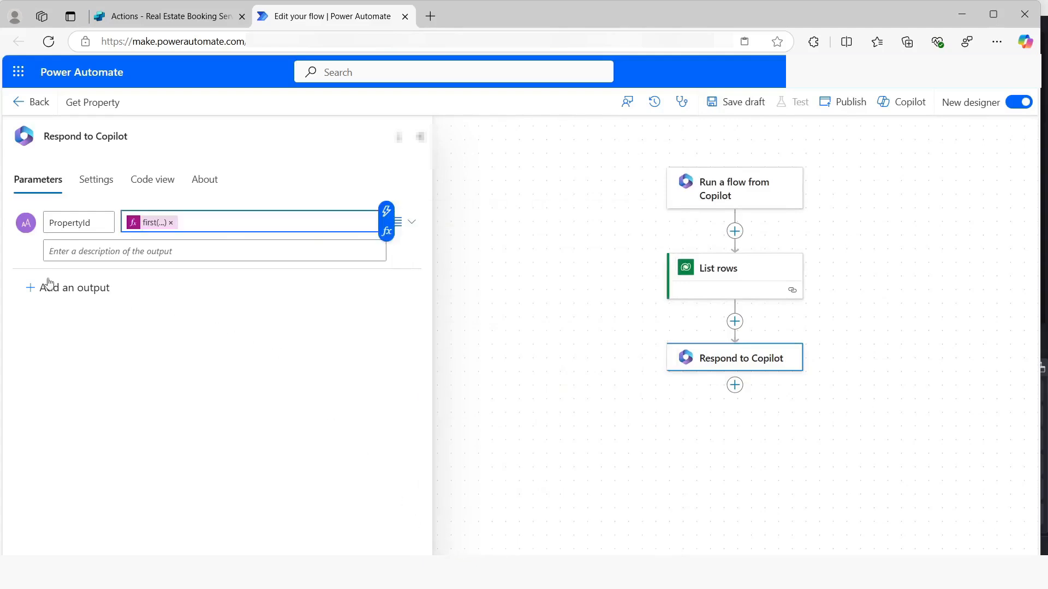
Add a second text output named PropertyName to the Respond to Copilot action
{"action": "left_click", "coordinate": [74, 290]}
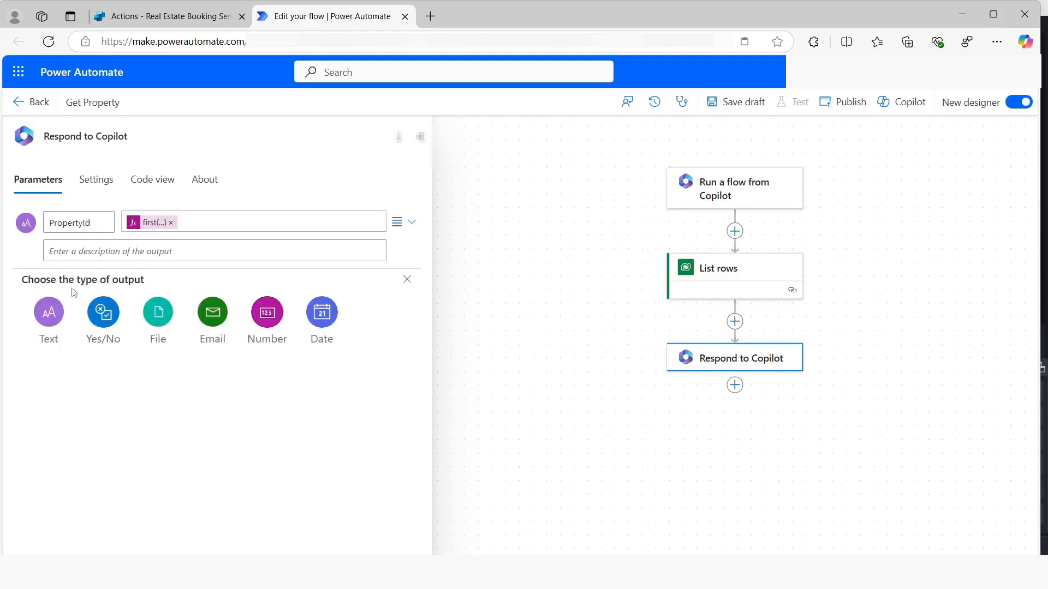
{"action": "left_click", "coordinate": [48, 310]}
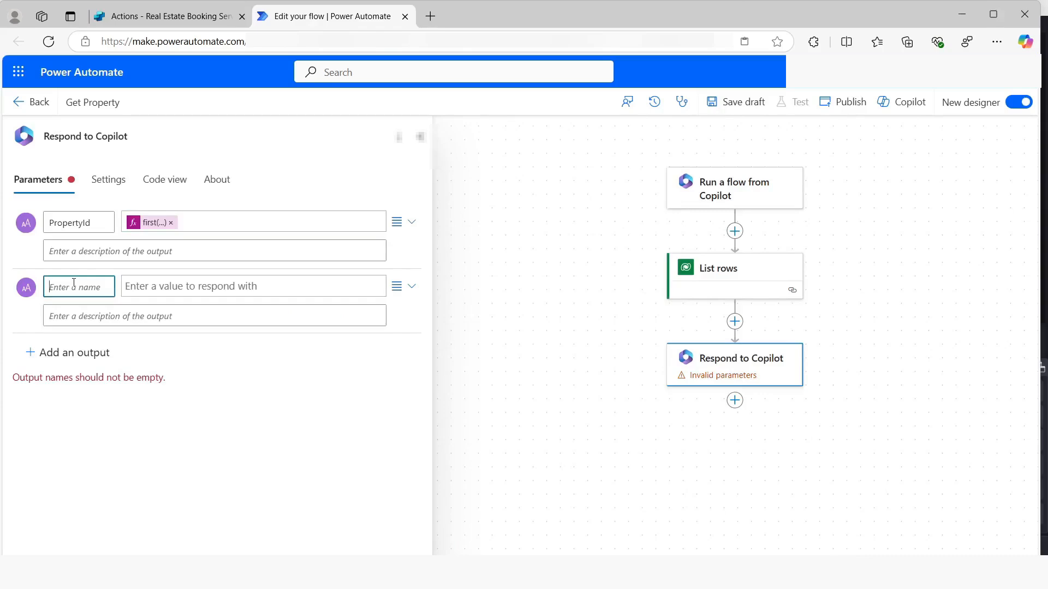
{"action": "type", "text": "Proper"}
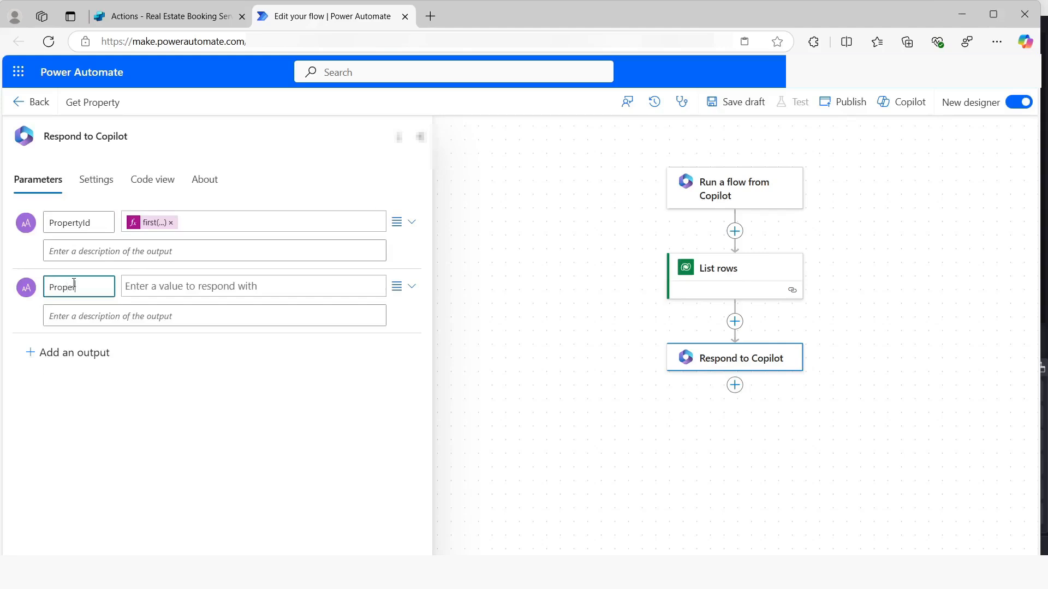
{"action": "type", "text": "tyName"}
Set the PropertyName output's value to the expression first(outputs('List_rows')?['body/value'])['contoso_propertyname']
{"action": "left_click", "coordinate": [166, 283]}
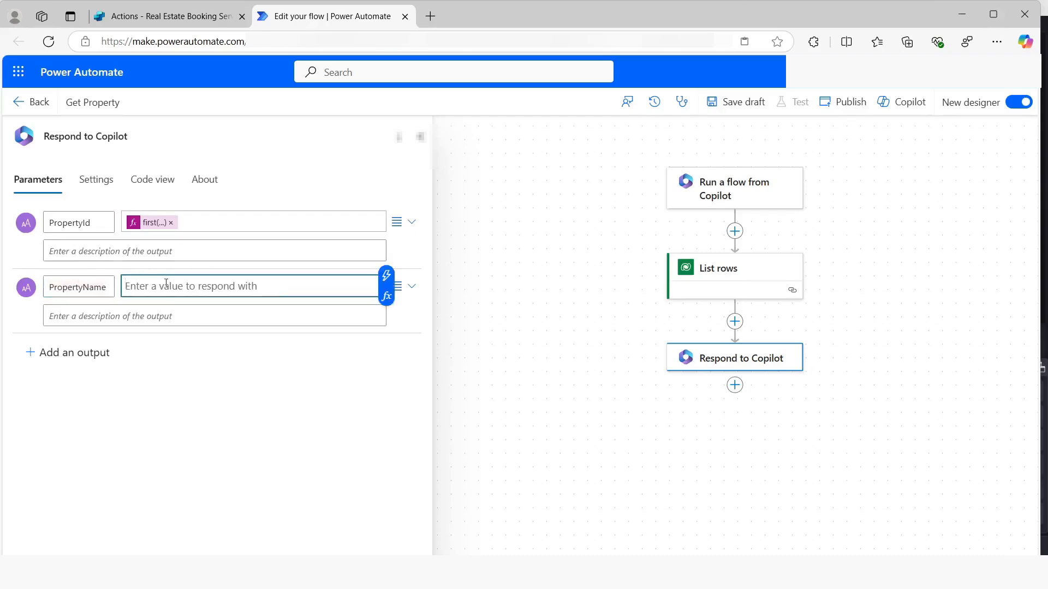
{"action": "left_click", "coordinate": [386, 295]}
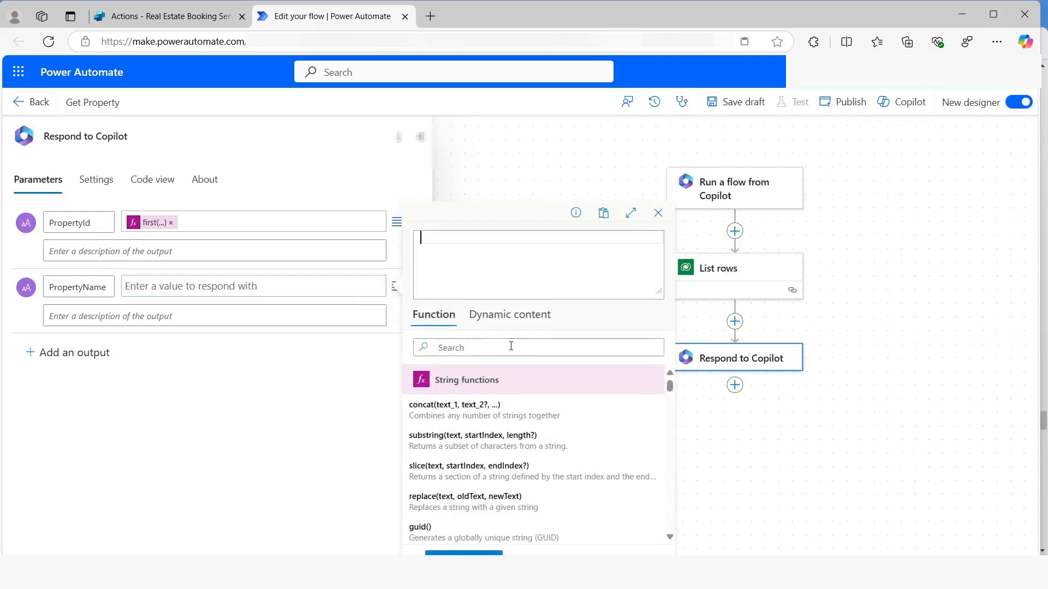
{"action": "type", "text": "first(outputs('List_rows')?['body/value'])['contoso_propertyname']"}
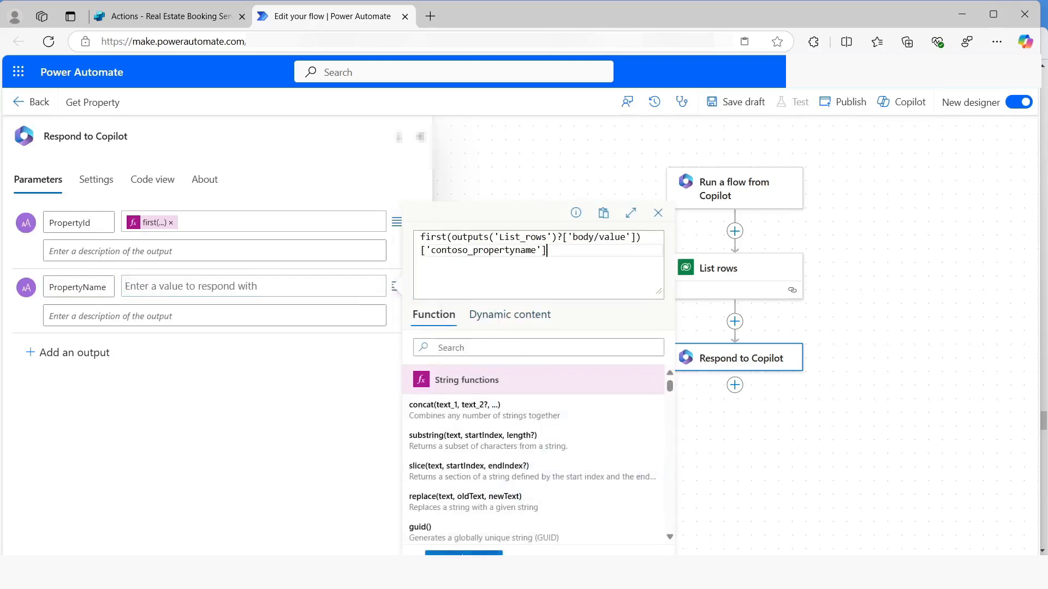
{"action": "left_click", "coordinate": [463, 553]}
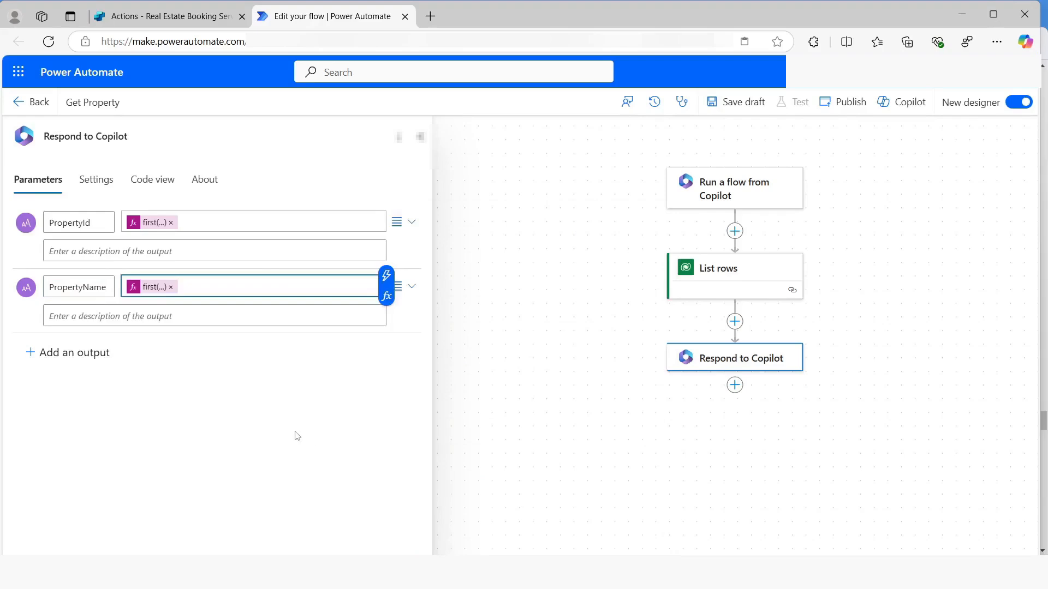
Review the asynchronous response setting of Respond to Copilot, and save and publish the Get Property flow
{"action": "left_click", "coordinate": [100, 184]}
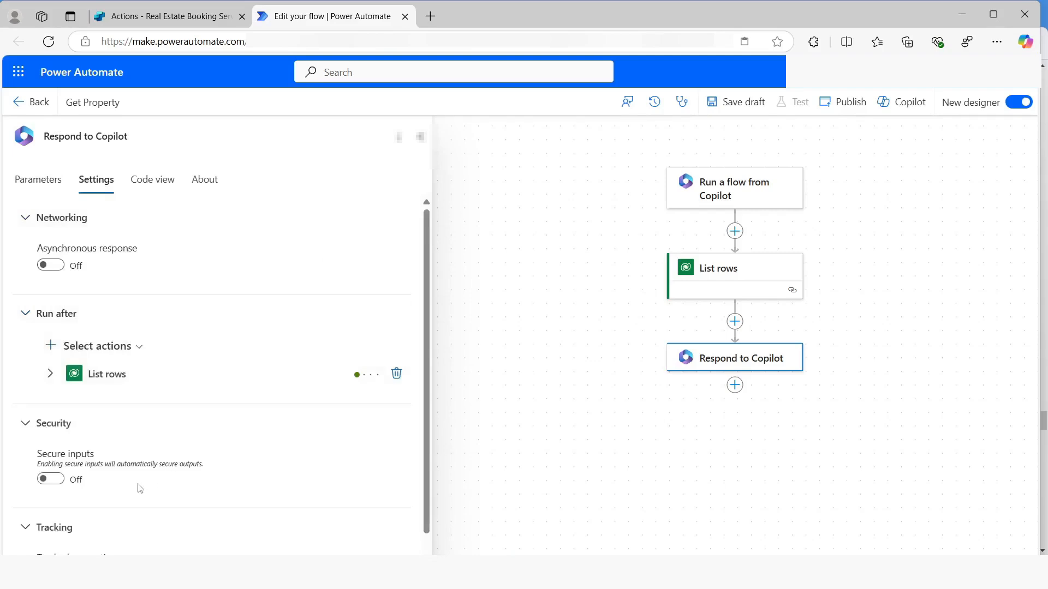
{"action": "left_click", "coordinate": [737, 107]}
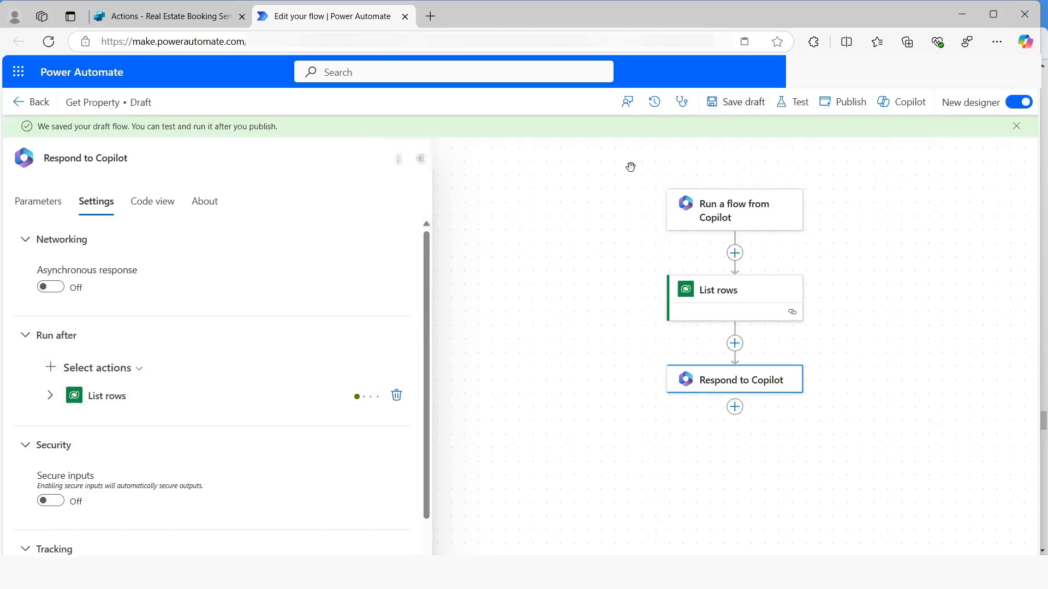
{"action": "left_click", "coordinate": [835, 102]}
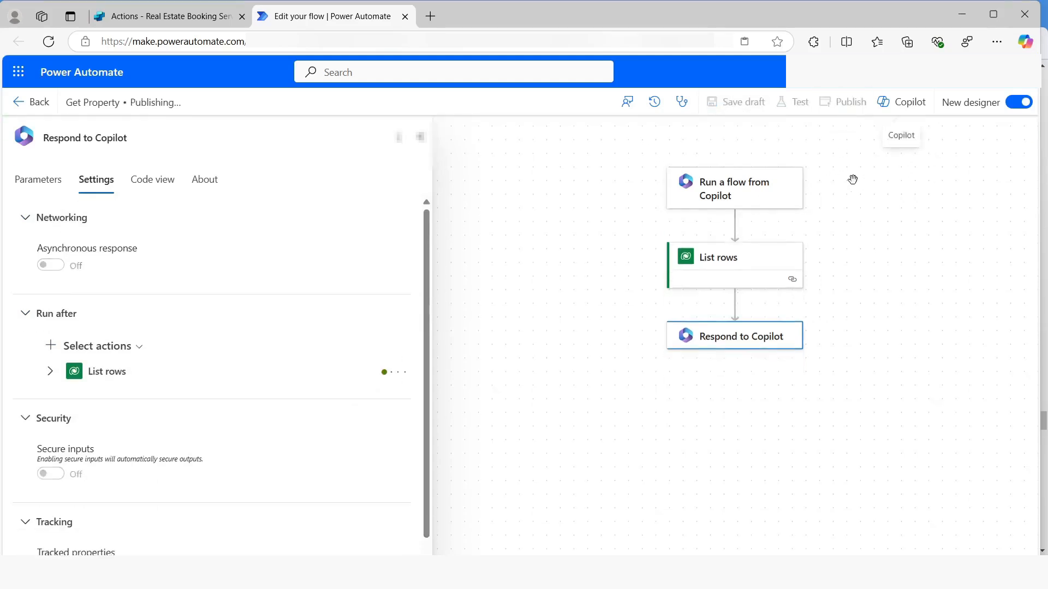
Close the flow editor, refresh the action list in Copilot Studio, and add the Get Property flow as an action with its default configuration
{"action": "left_click", "coordinate": [405, 16]}
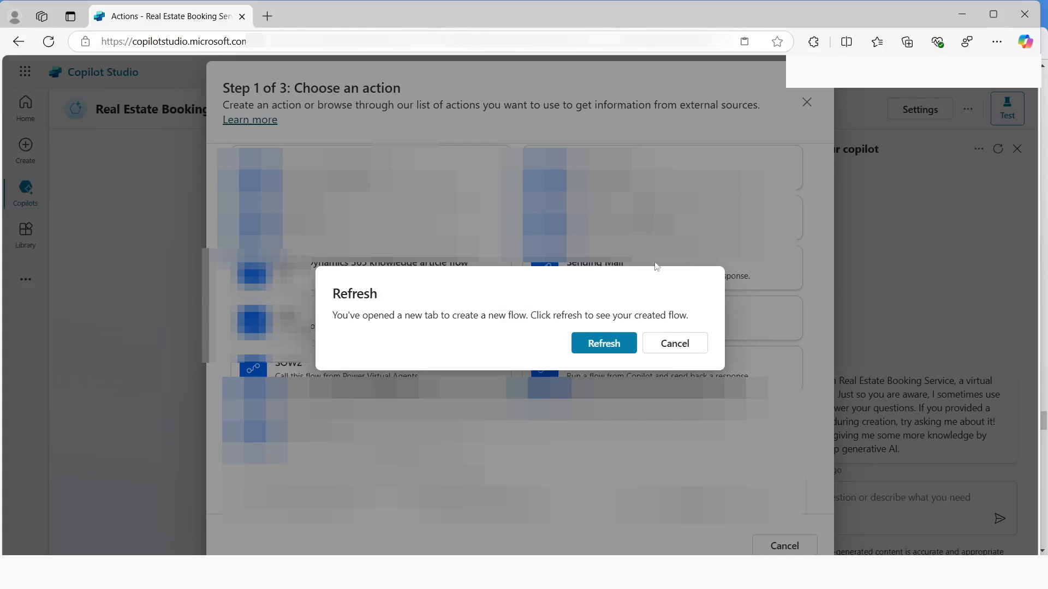
{"action": "left_click", "coordinate": [605, 348]}
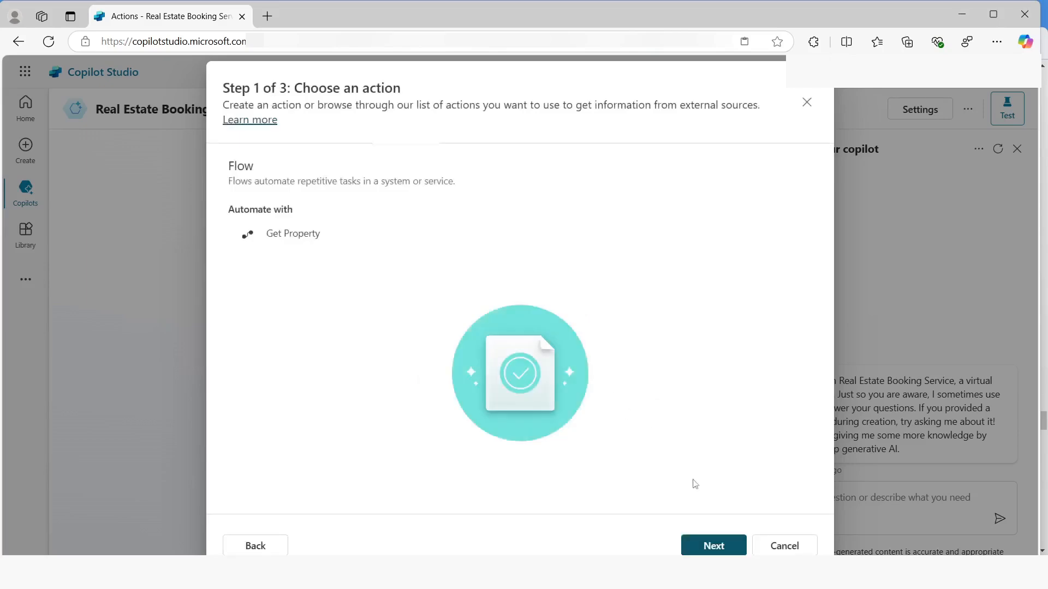
{"action": "left_click", "coordinate": [708, 545]}
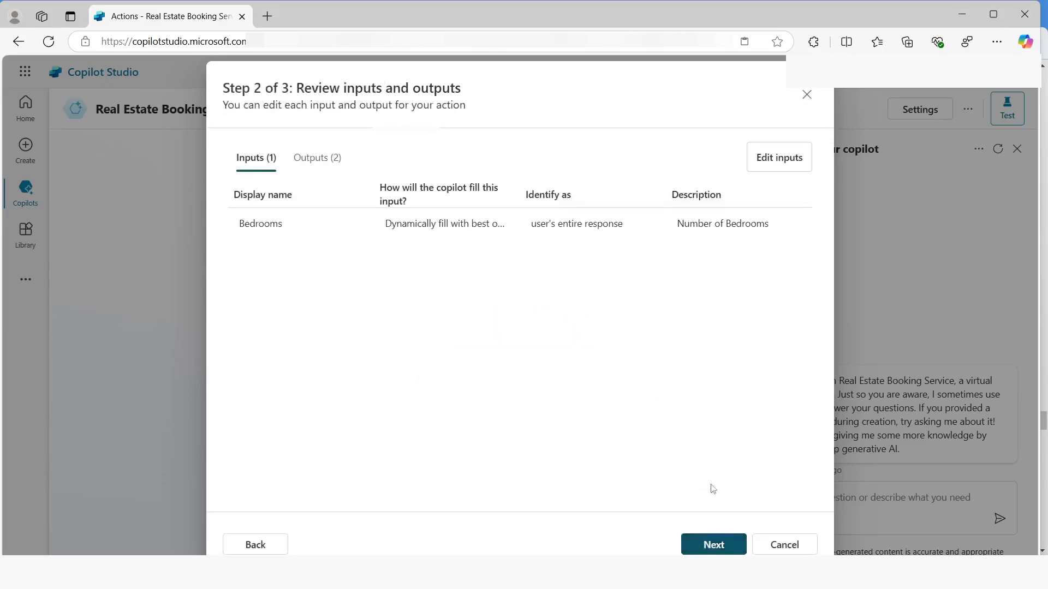
{"action": "left_click", "coordinate": [703, 545]}
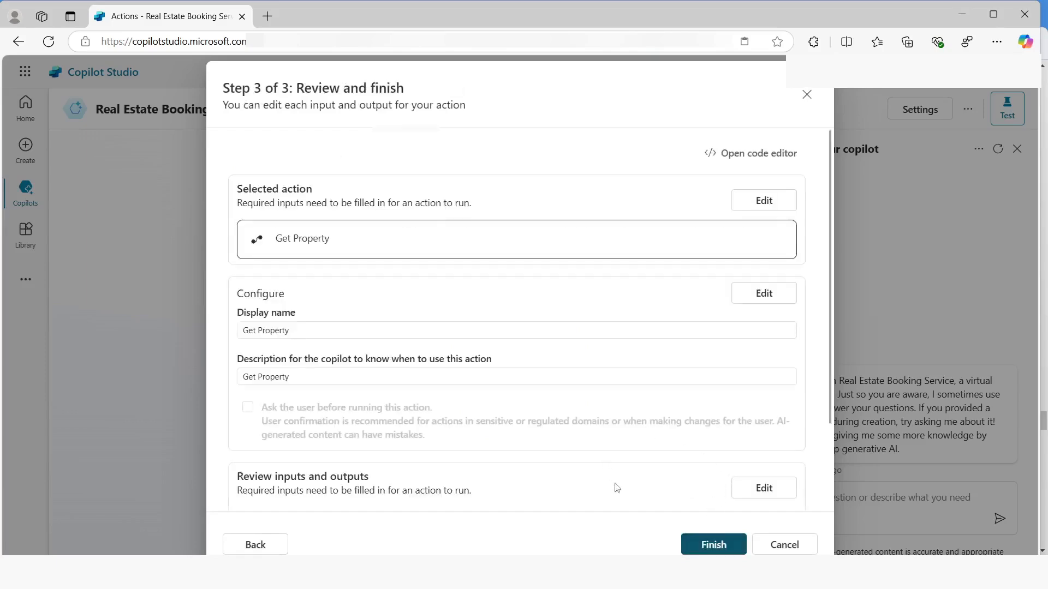
{"action": "left_click", "coordinate": [714, 546]}
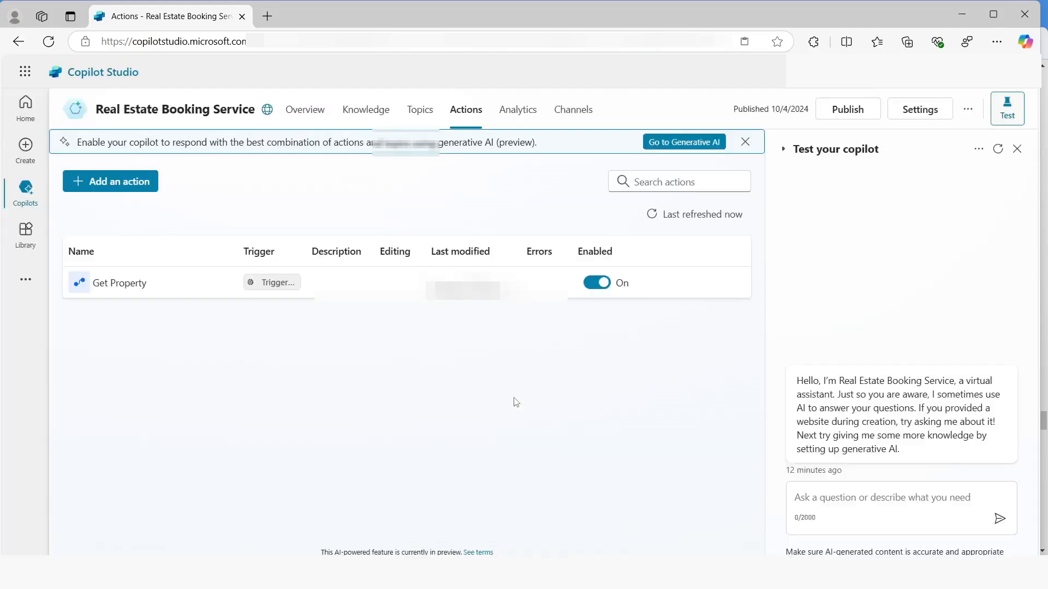
Open the Book a real State Showing topic and add the Get Property action after the number of bedrooms question
{"action": "left_click", "coordinate": [420, 112]}
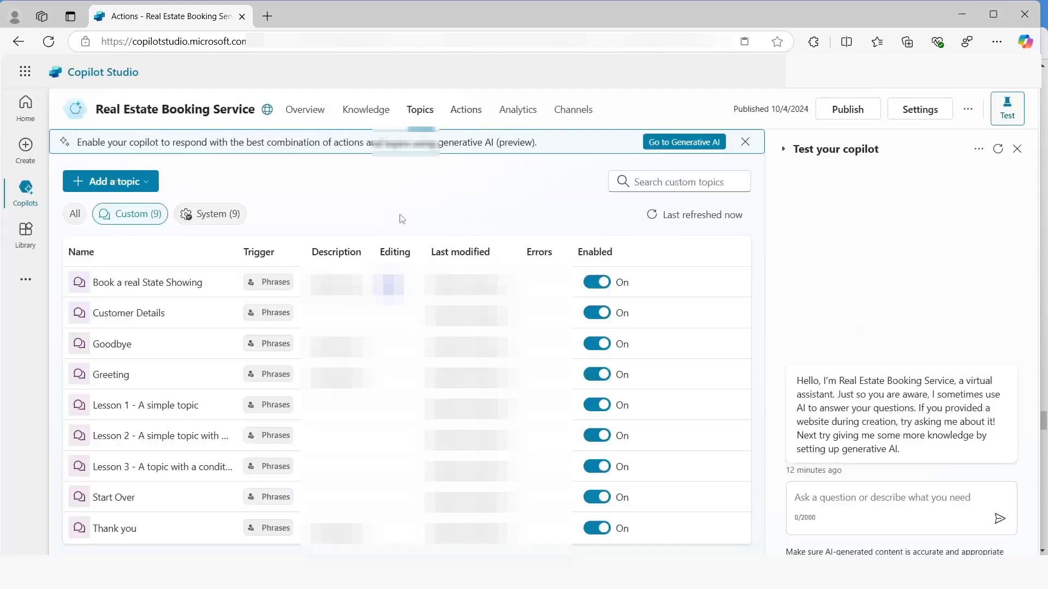
{"action": "left_click", "coordinate": [121, 284]}
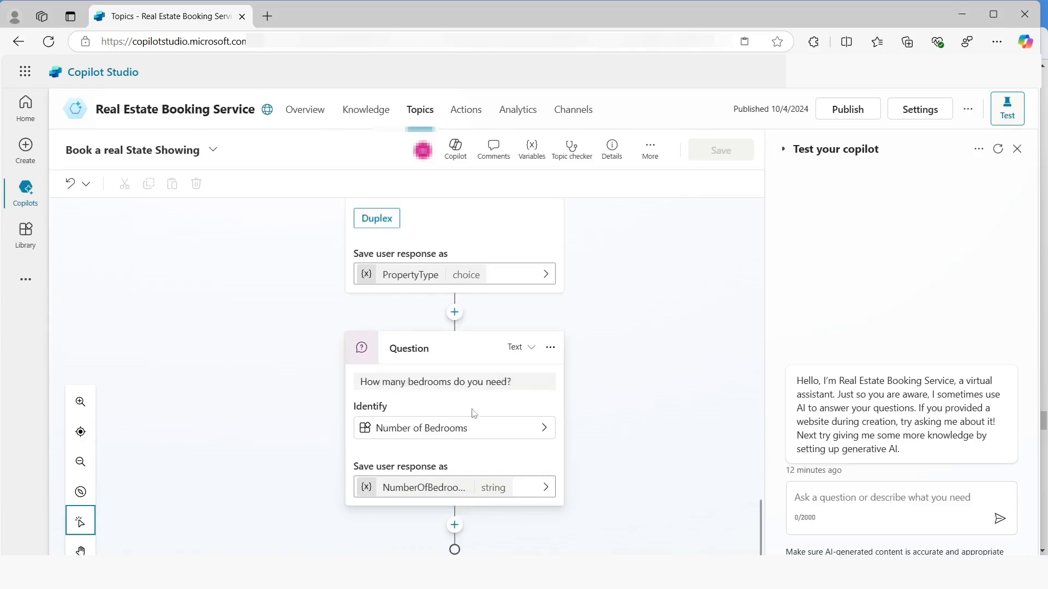
{"action": "left_click", "coordinate": [454, 525]}
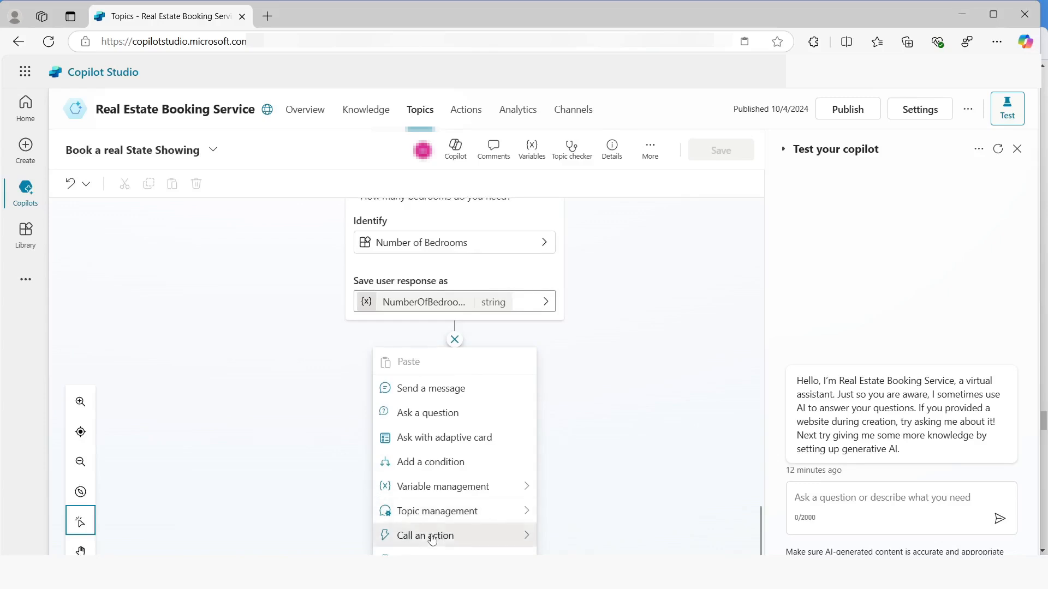
{"action": "mouse_move", "coordinate": [432, 538]}
{"action": "scroll", "coordinate": [622, 380], "scroll_direction": "down", "scroll_amount": 5}
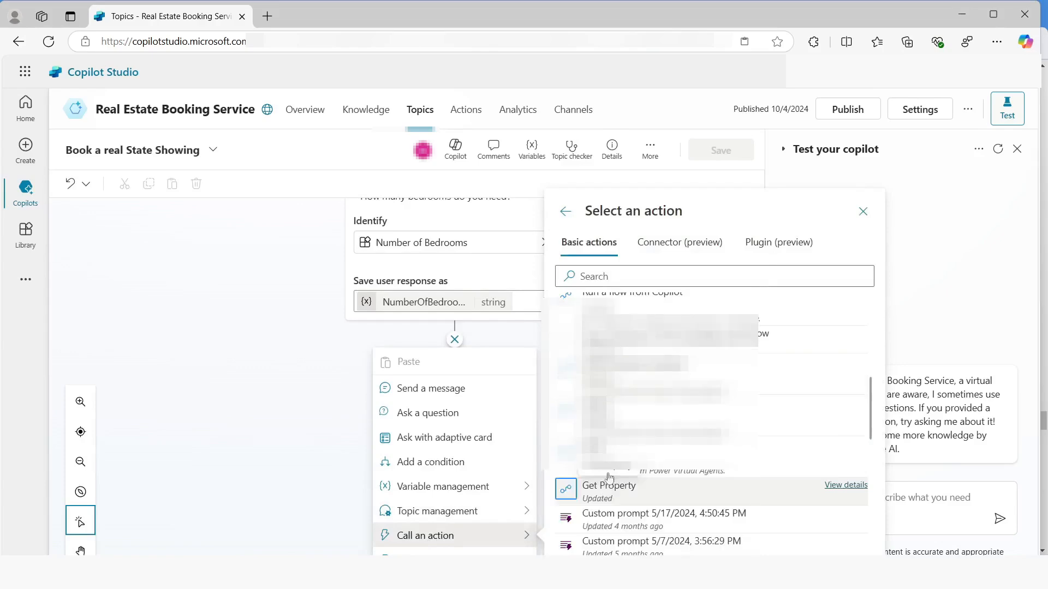
{"action": "left_click", "coordinate": [627, 487]}
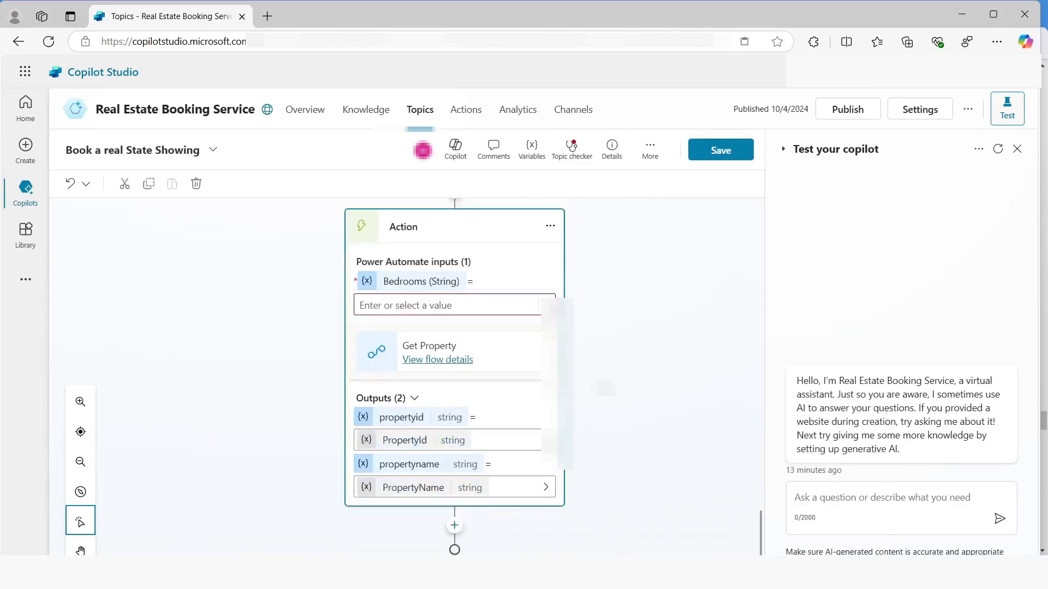
Set the Get Property action's Bedrooms input to the NumberOfBedrooms variable
{"action": "left_click", "coordinate": [545, 306]}
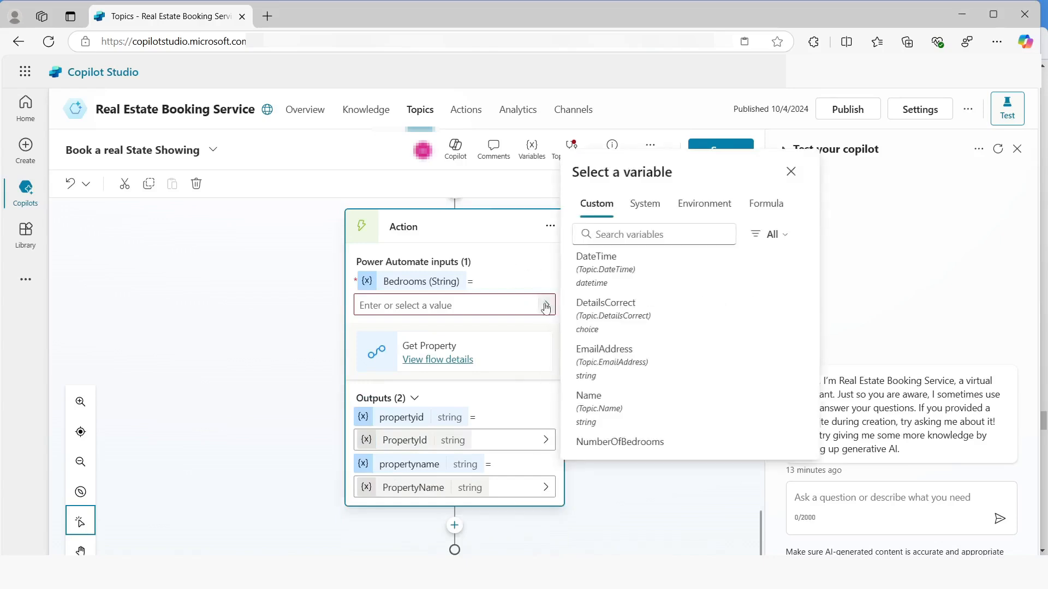
{"action": "scroll", "coordinate": [609, 436], "scroll_direction": "down", "scroll_amount": 1}
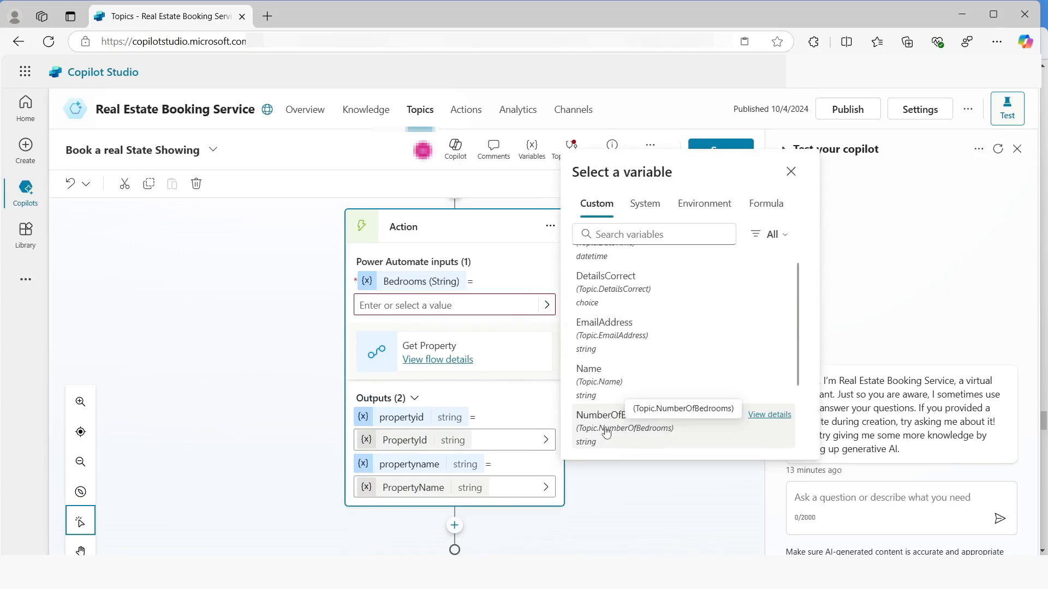
{"action": "left_click", "coordinate": [605, 432]}
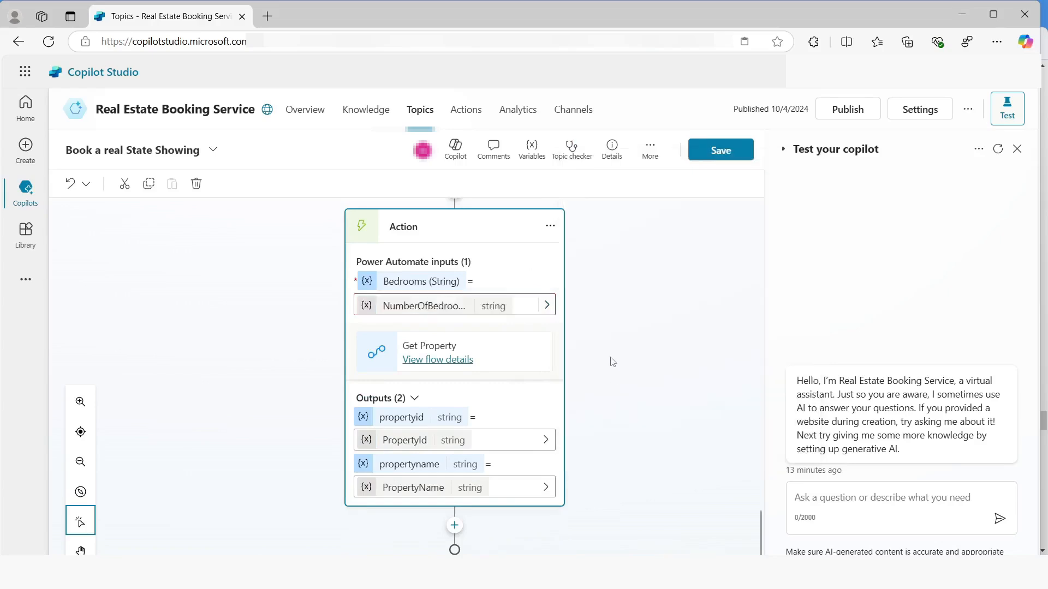
Delete the "Which property do you want to see?" question from the topic
{"action": "scroll", "coordinate": [612, 360], "scroll_direction": "down", "scroll_amount": 5}
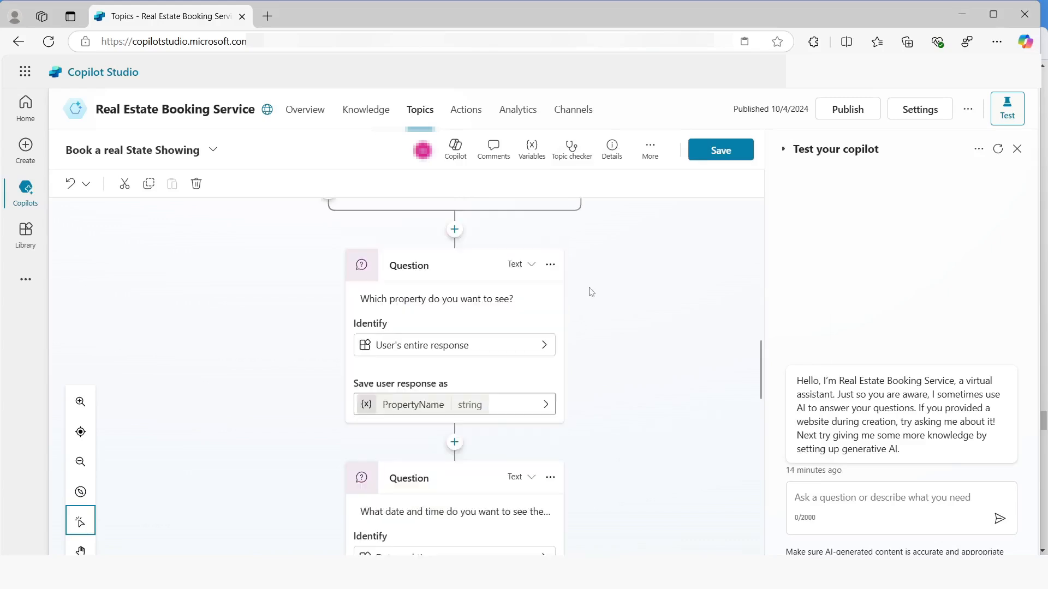
{"action": "left_click", "coordinate": [550, 264]}
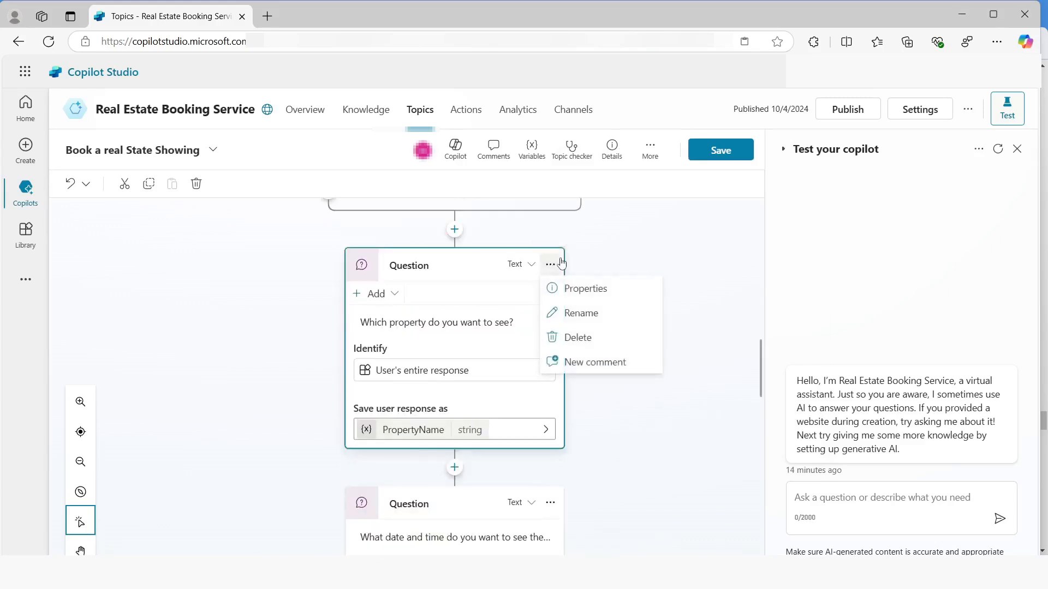
{"action": "left_click", "coordinate": [580, 337]}
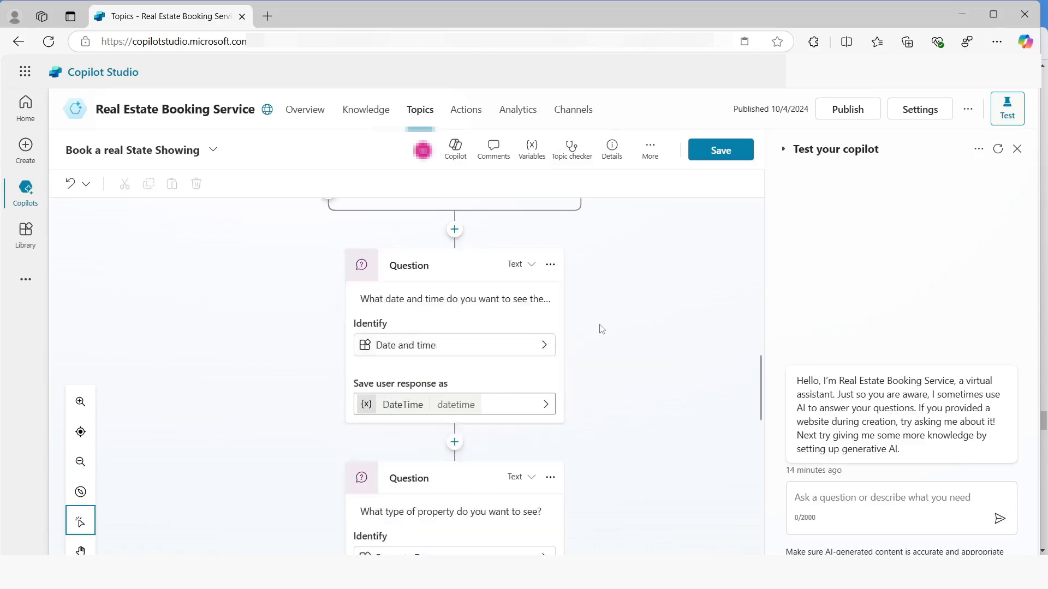
Add a message after the Get Property action reading "Property" followed by the PropertyName variable
{"action": "scroll", "coordinate": [456, 532], "scroll_direction": "down", "scroll_amount": 5}
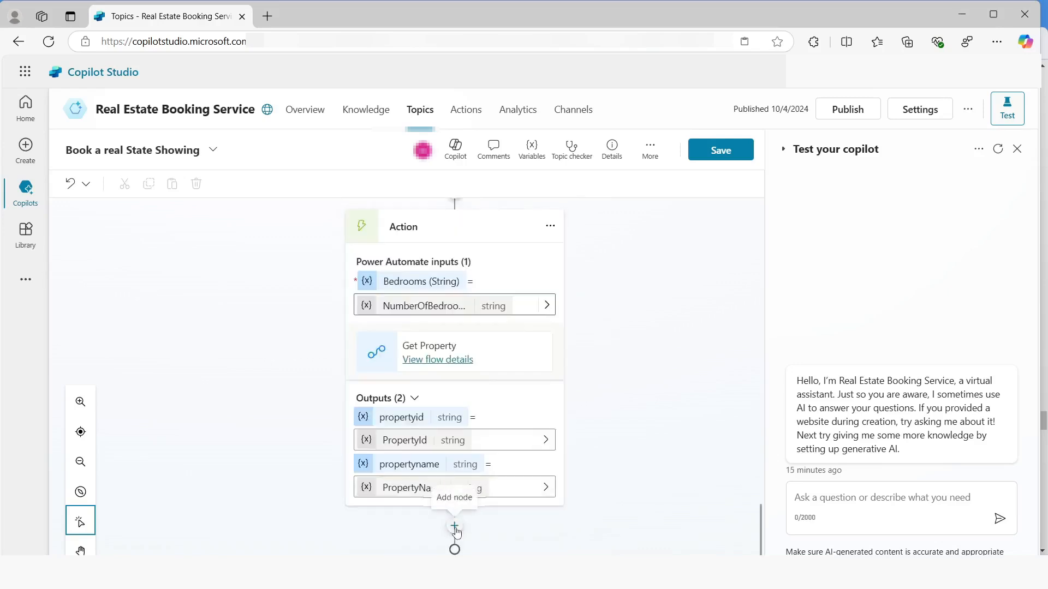
{"action": "left_click", "coordinate": [455, 527]}
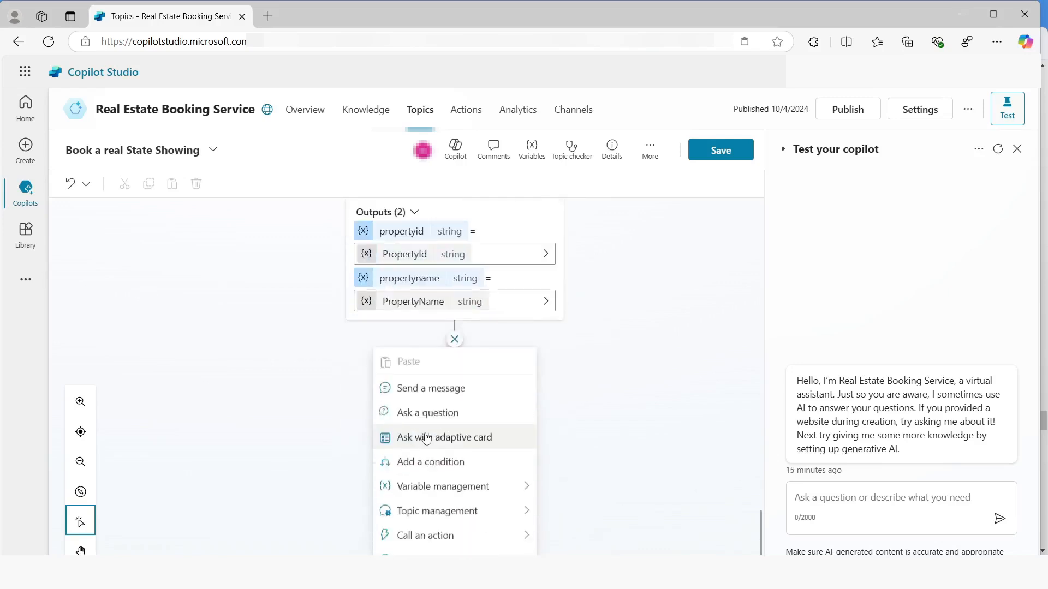
{"action": "left_click", "coordinate": [419, 398]}
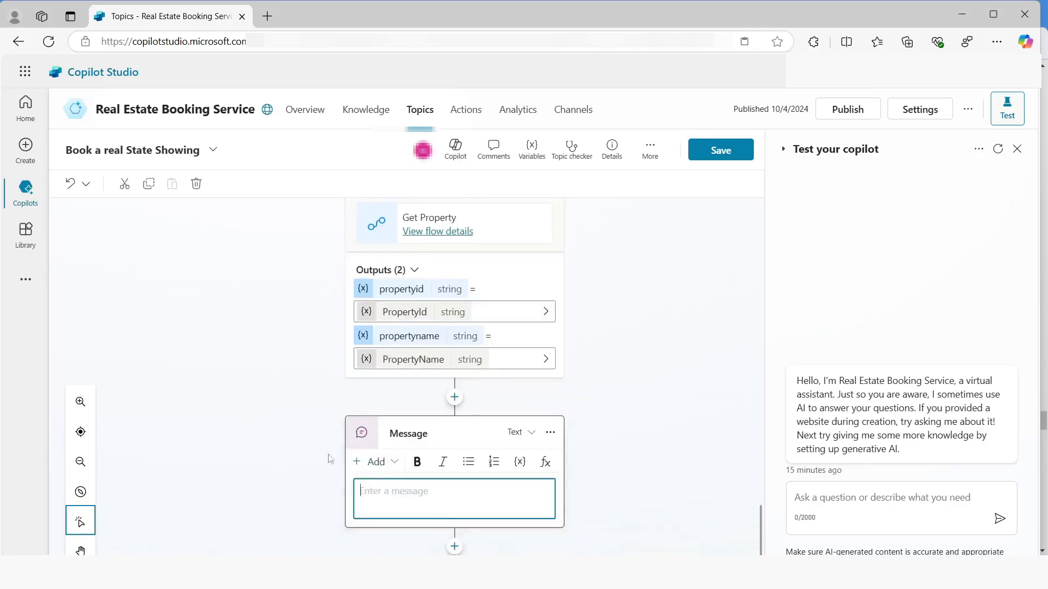
{"action": "scroll", "coordinate": [329, 463], "scroll_direction": "down", "scroll_amount": 1}
{"action": "type", "text": "Property:"}
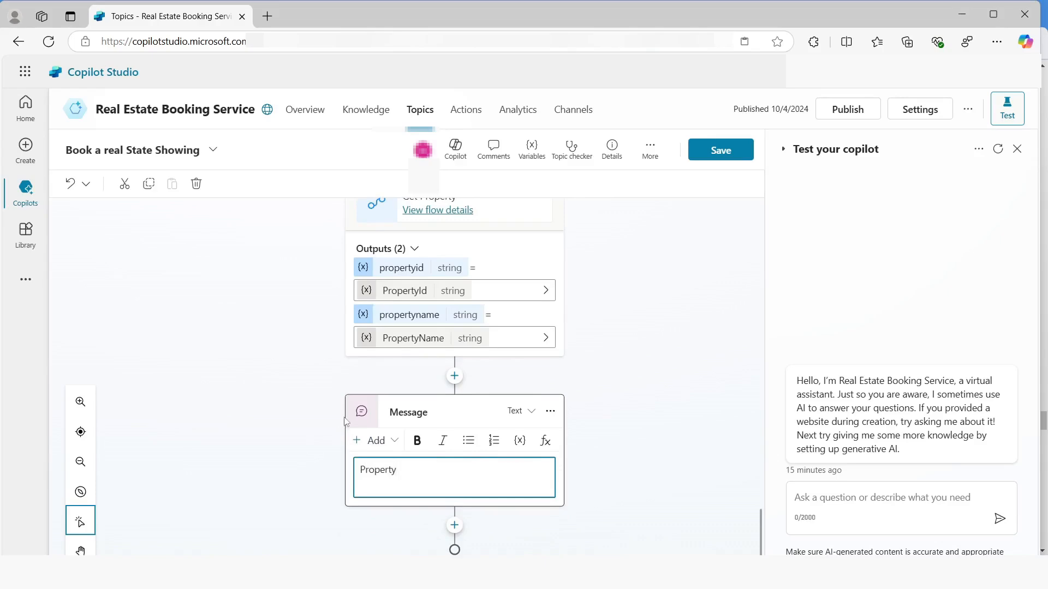
{"action": "left_click", "coordinate": [667, 382]}
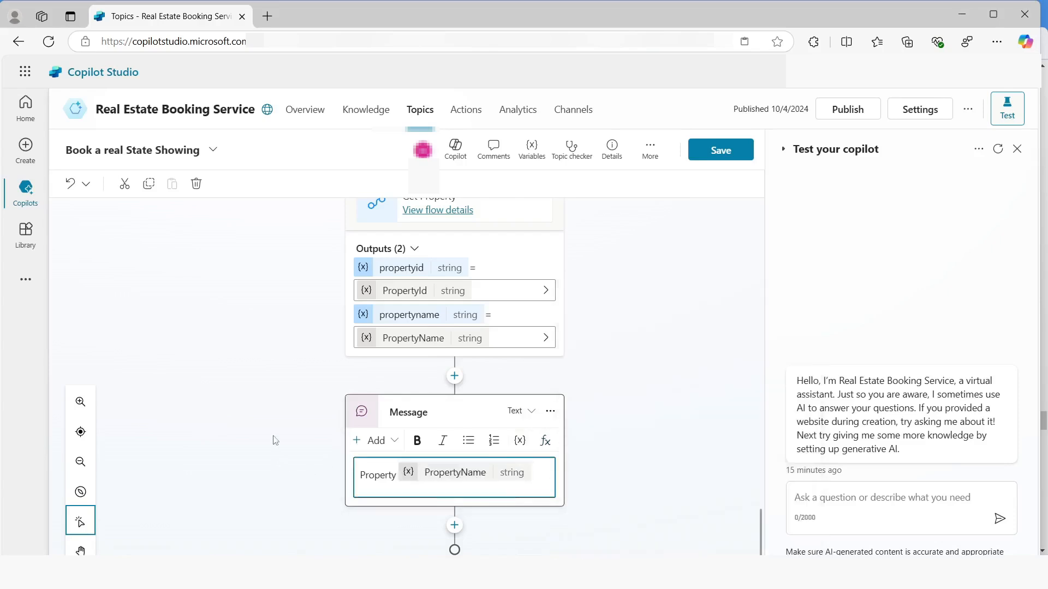
Save the topic and publish the copilot
{"action": "left_click", "coordinate": [728, 150]}
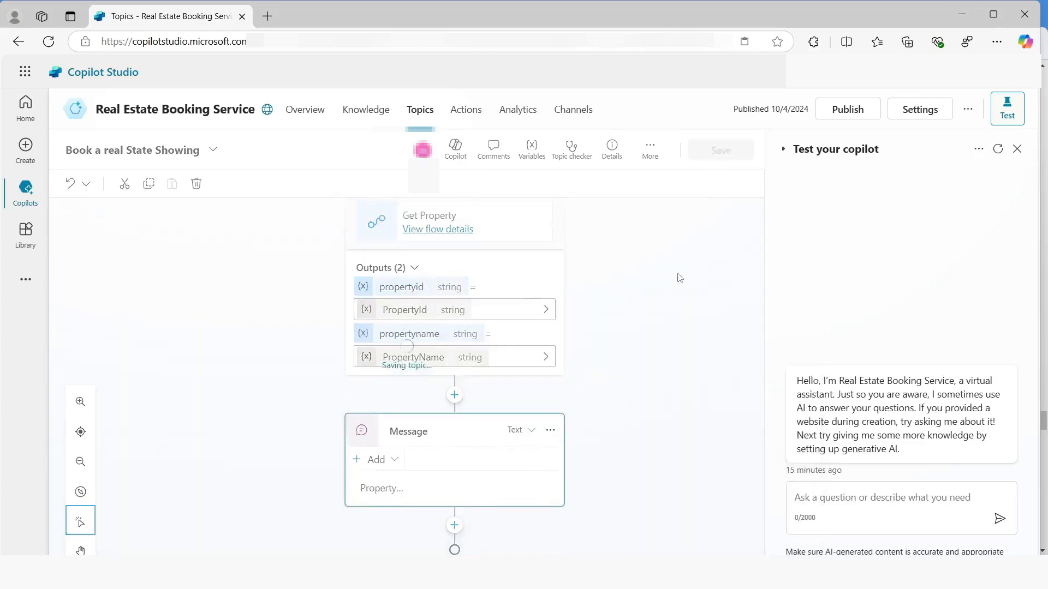
{"action": "left_click", "coordinate": [847, 109]}
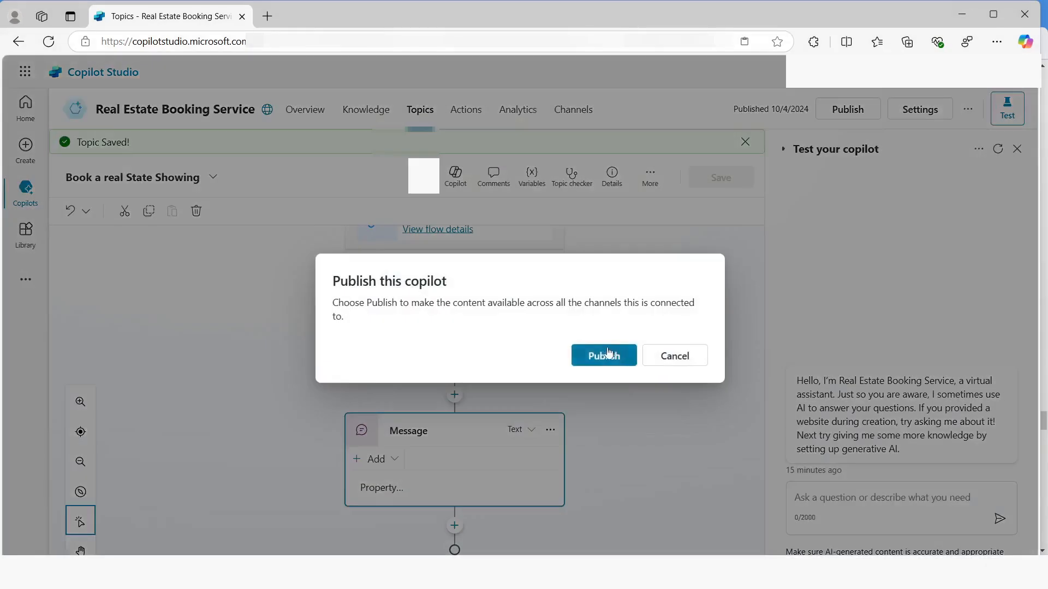
{"action": "left_click", "coordinate": [609, 354]}
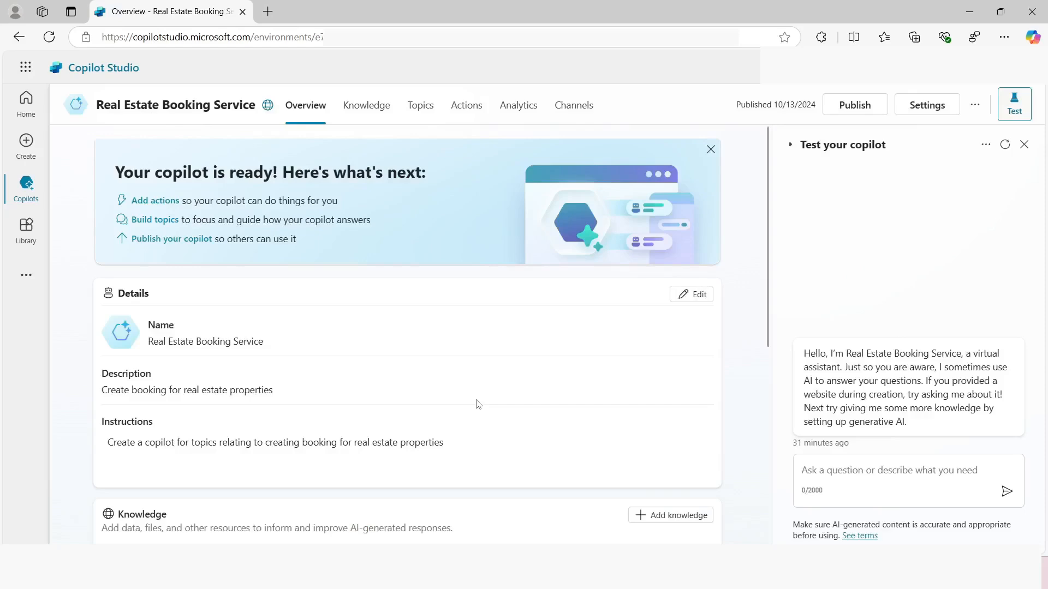
Create a new flow as a copilot action in Power Automate and name it Create Booking Request
{"action": "left_click", "coordinate": [468, 113]}
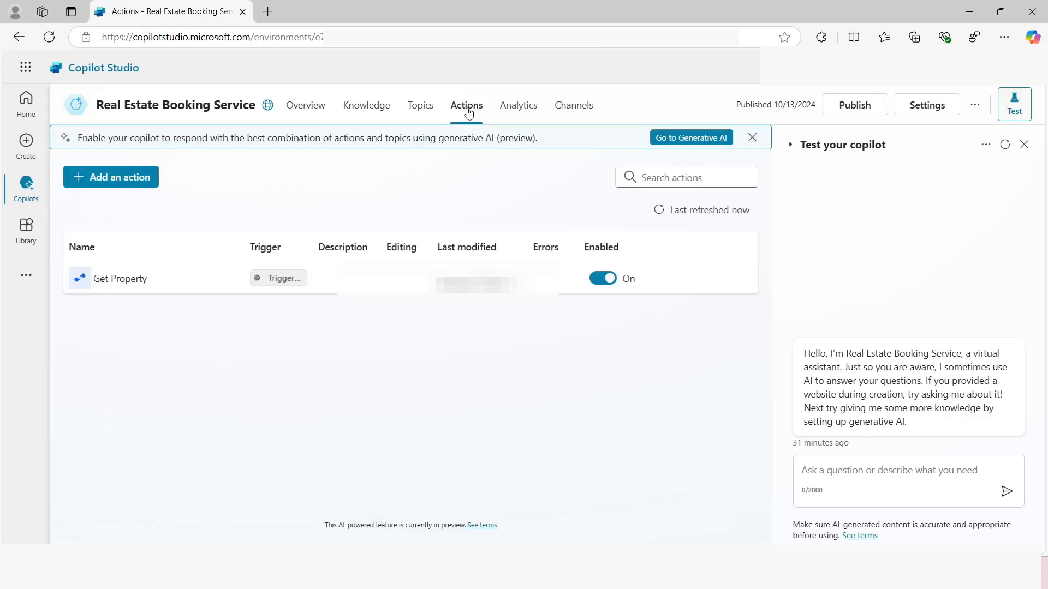
{"action": "left_click", "coordinate": [103, 184]}
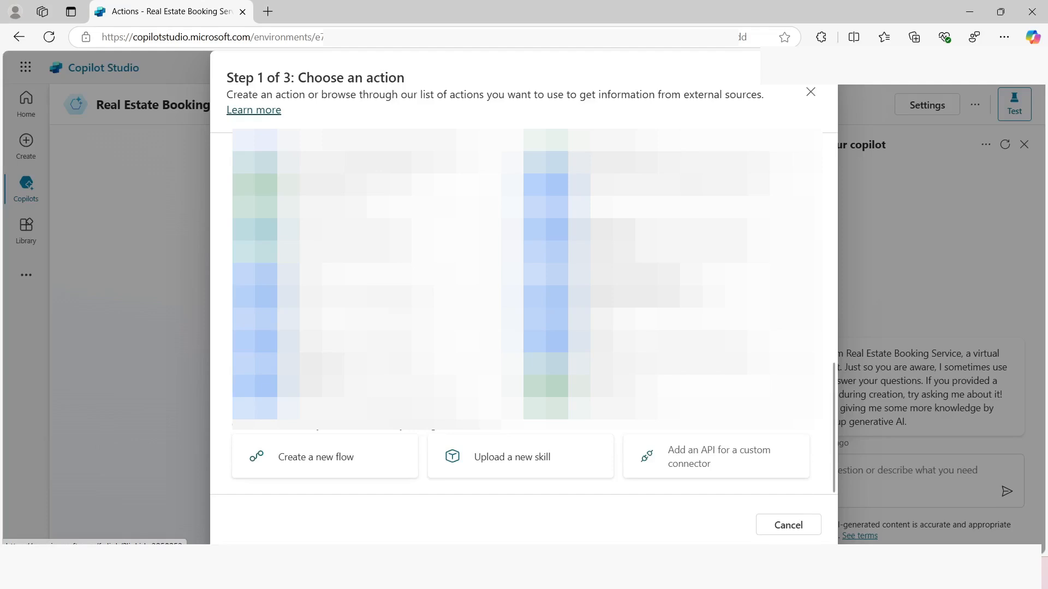
{"action": "left_click", "coordinate": [305, 464]}
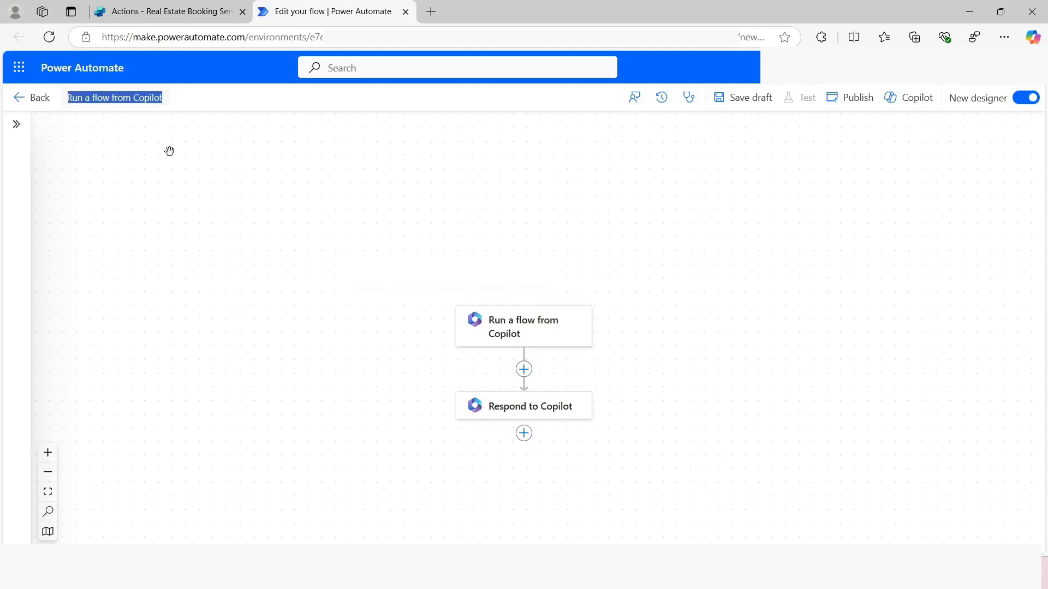
{"action": "type", "text": "Create B"}
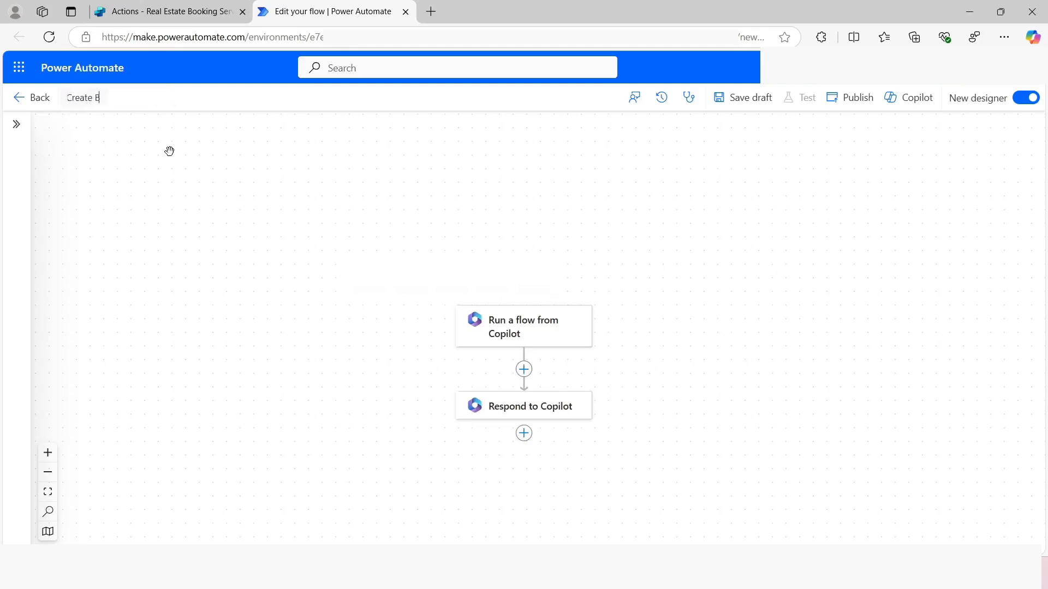
{"action": "type", "text": "ooking Request"}
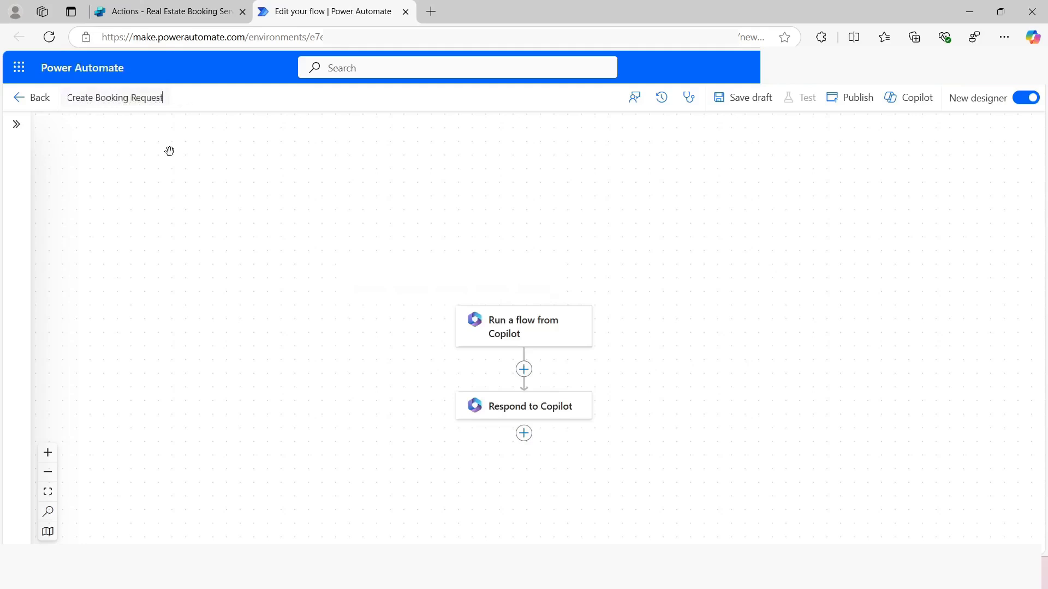
Add a text input named PropertyId with the description Property to the Run a flow from Copilot trigger
{"action": "left_click", "coordinate": [524, 322]}
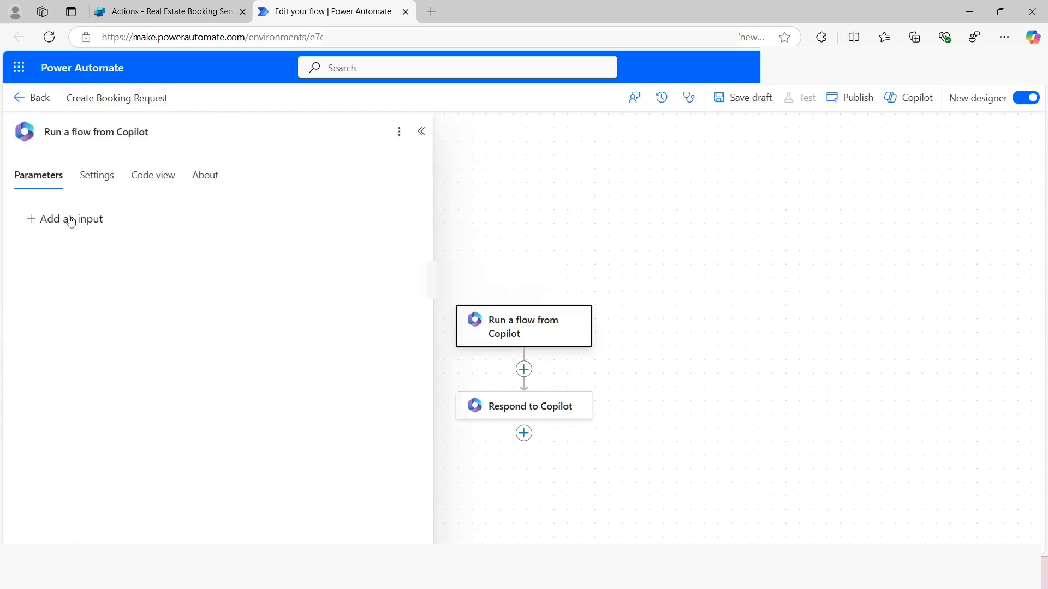
{"action": "left_click", "coordinate": [71, 220]}
{"action": "left_click", "coordinate": [50, 248]}
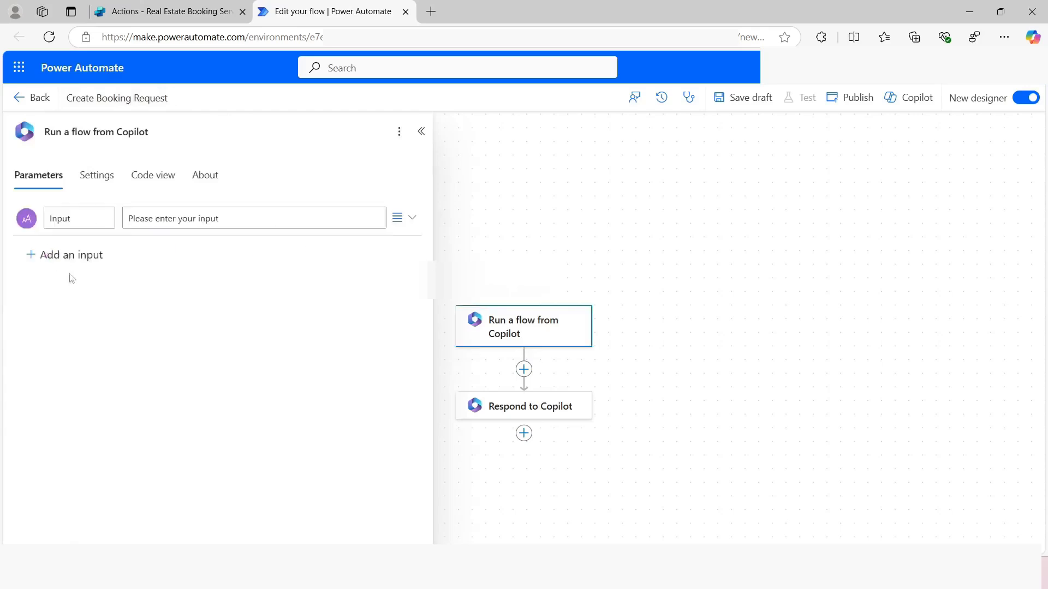
{"action": "left_click", "coordinate": [70, 218]}
{"action": "double_click", "coordinate": [80, 225]}
{"action": "type", "text": "PropertyId"}
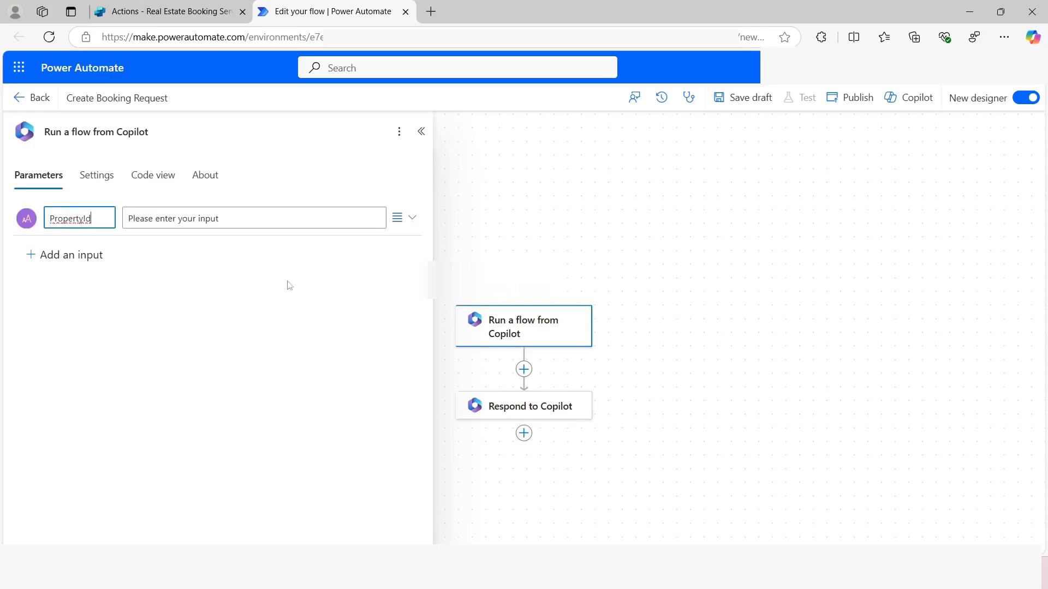
{"action": "triple_click", "coordinate": [244, 218]}
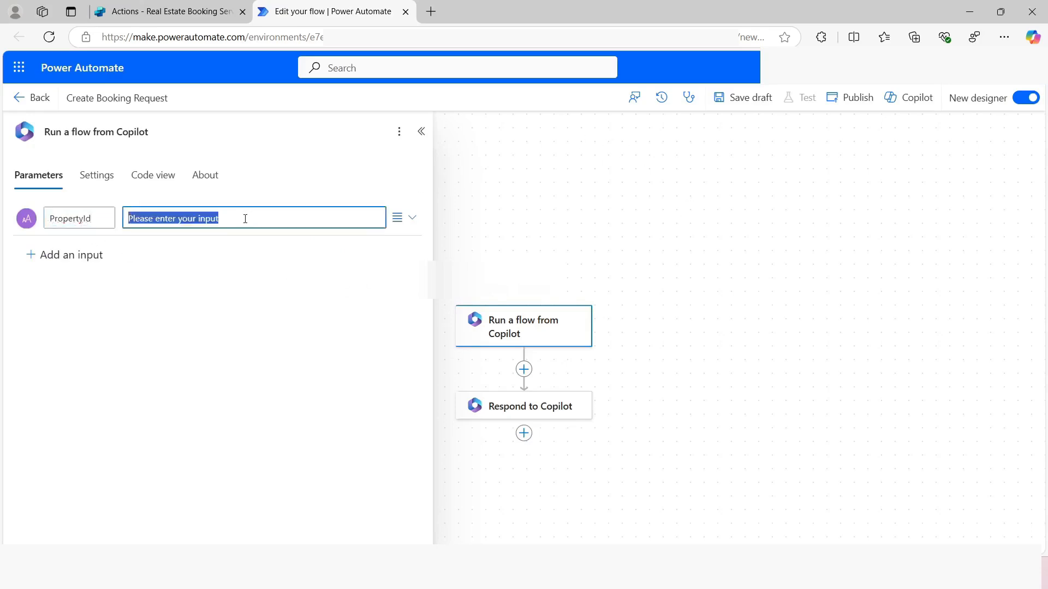
{"action": "type", "text": "Property"}
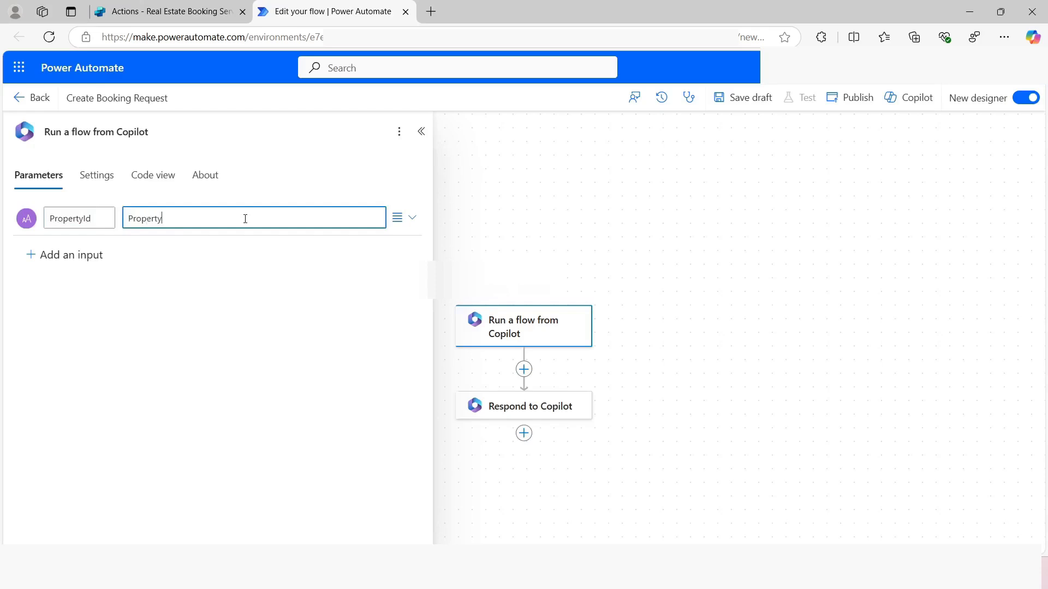
Add a second text input named ViewerName with the description Viewer Name to the trigger
{"action": "left_click", "coordinate": [62, 257]}
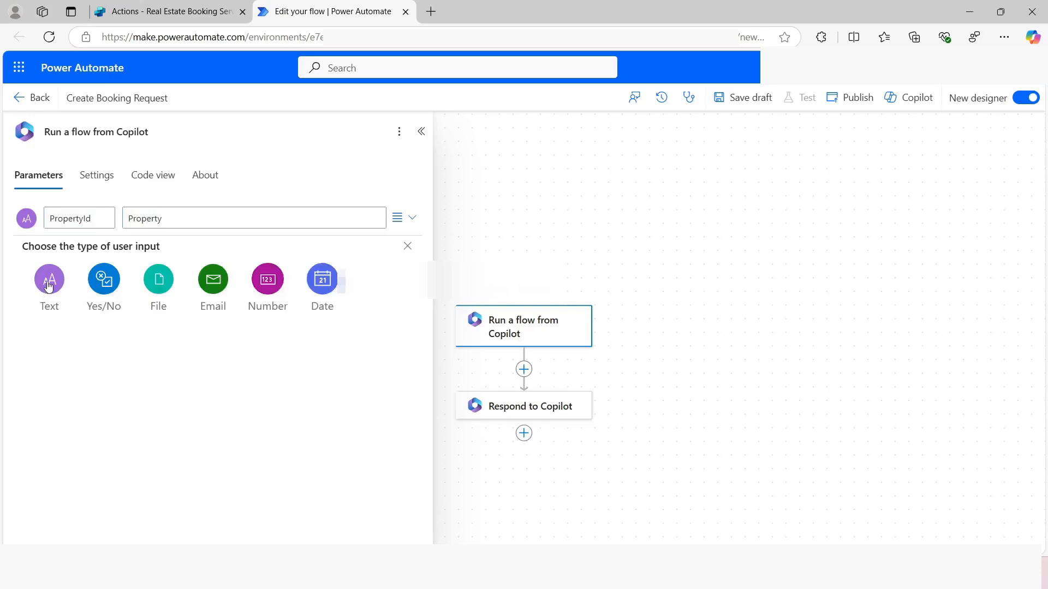
{"action": "left_click", "coordinate": [48, 281]}
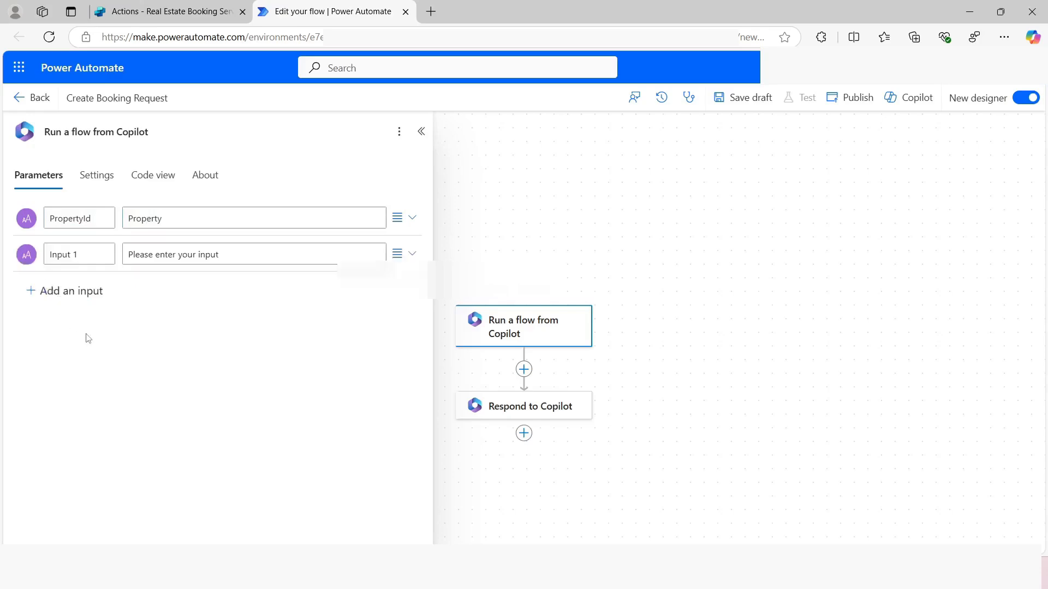
{"action": "left_click", "coordinate": [89, 252]}
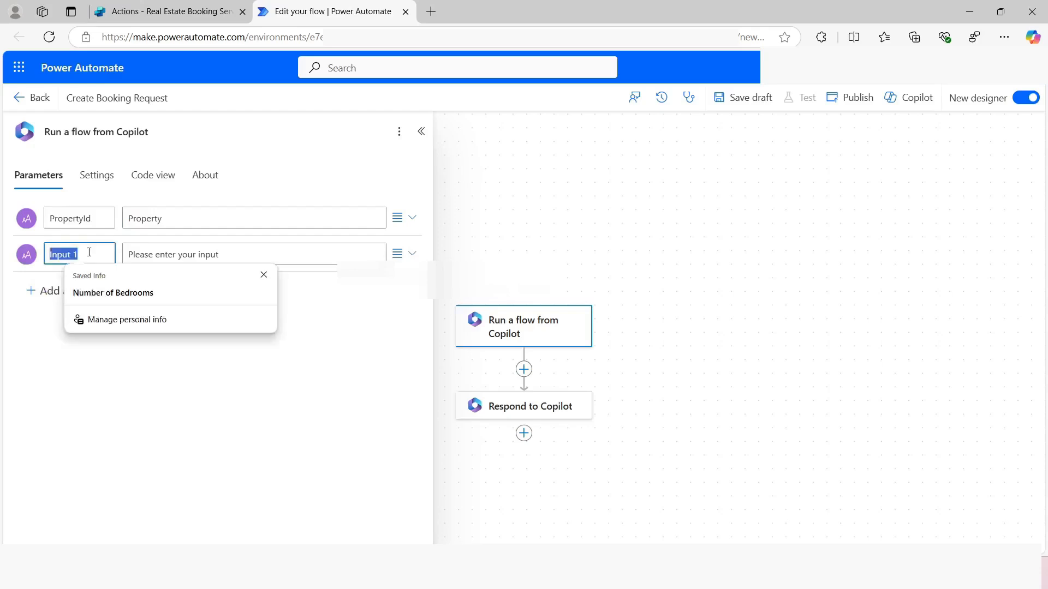
{"action": "type", "text": "ViewerName"}
{"action": "left_click", "coordinate": [134, 255]}
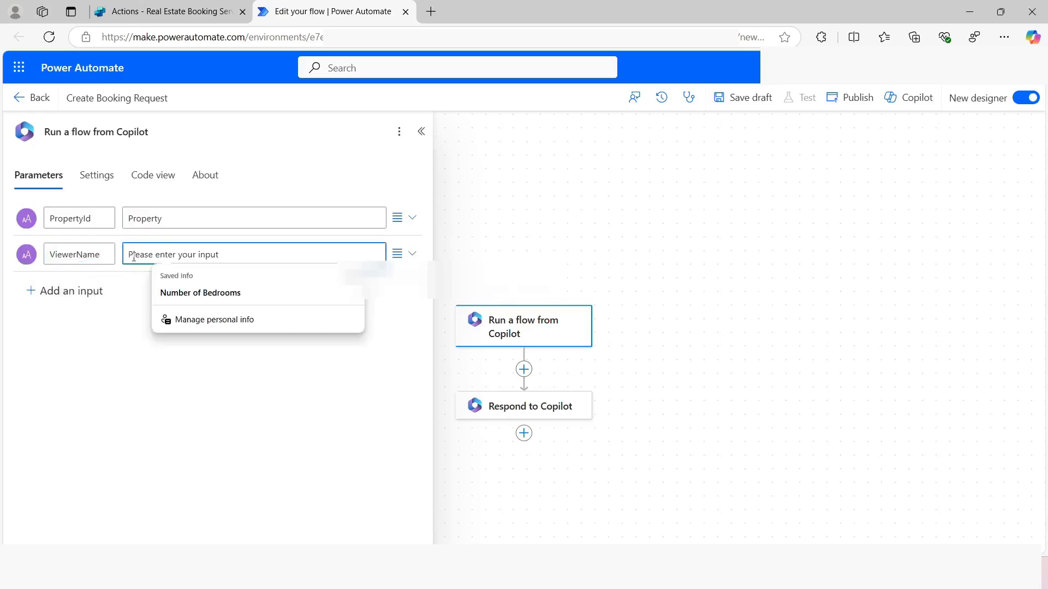
{"action": "type", "text": "View"}
{"action": "type", "text": "Vie"}
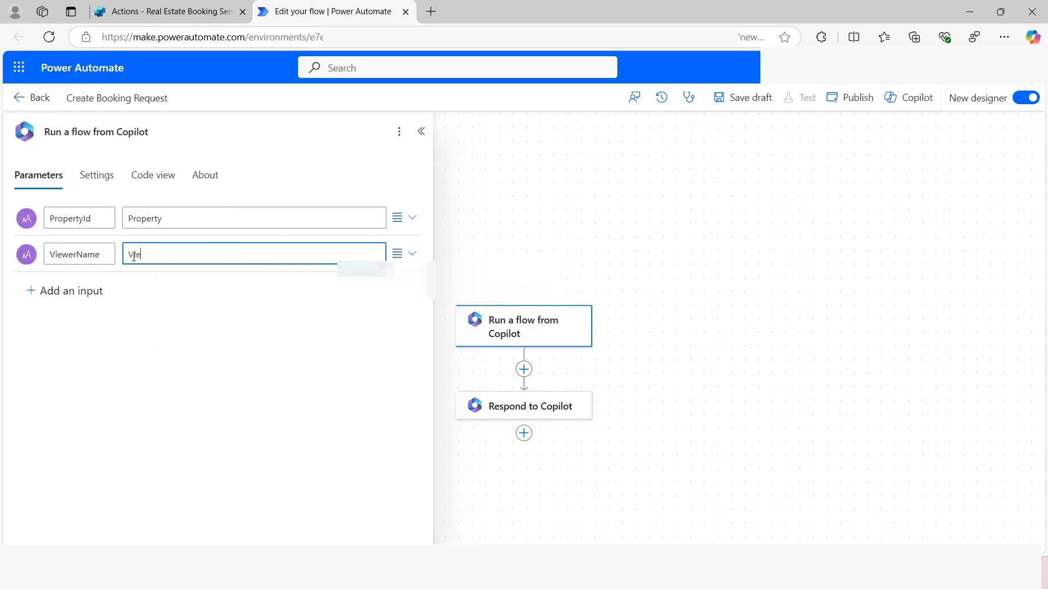
{"action": "type", "text": "wer Name"}
Add a third text input named ViewerEmail with the description Viewer Email to the trigger
{"action": "left_click", "coordinate": [51, 293]}
{"action": "left_click", "coordinate": [52, 317]}
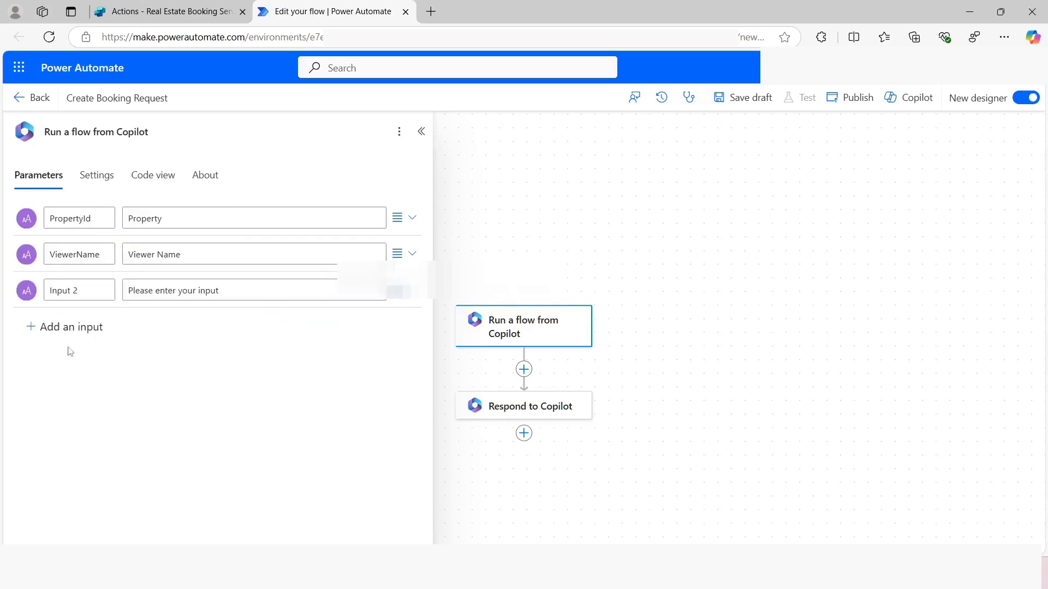
{"action": "left_click", "coordinate": [71, 289]}
{"action": "key", "text": "ctrl+a"}
{"action": "type", "text": "ViewerEmail"}
{"action": "left_click", "coordinate": [162, 290]}
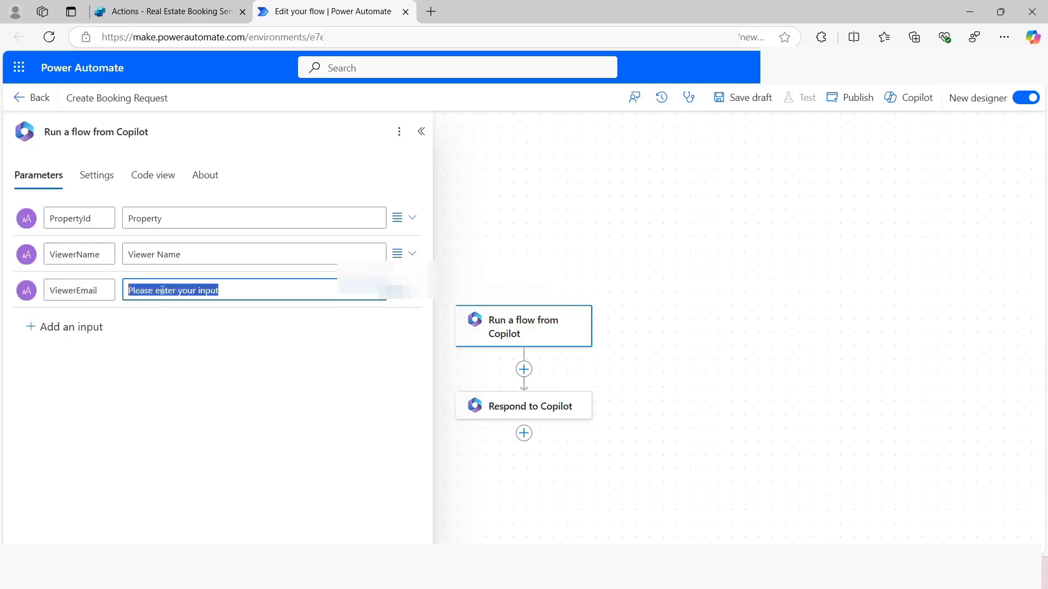
{"action": "type", "text": "ViewerEmail"}
{"action": "right_click", "coordinate": [156, 295]}
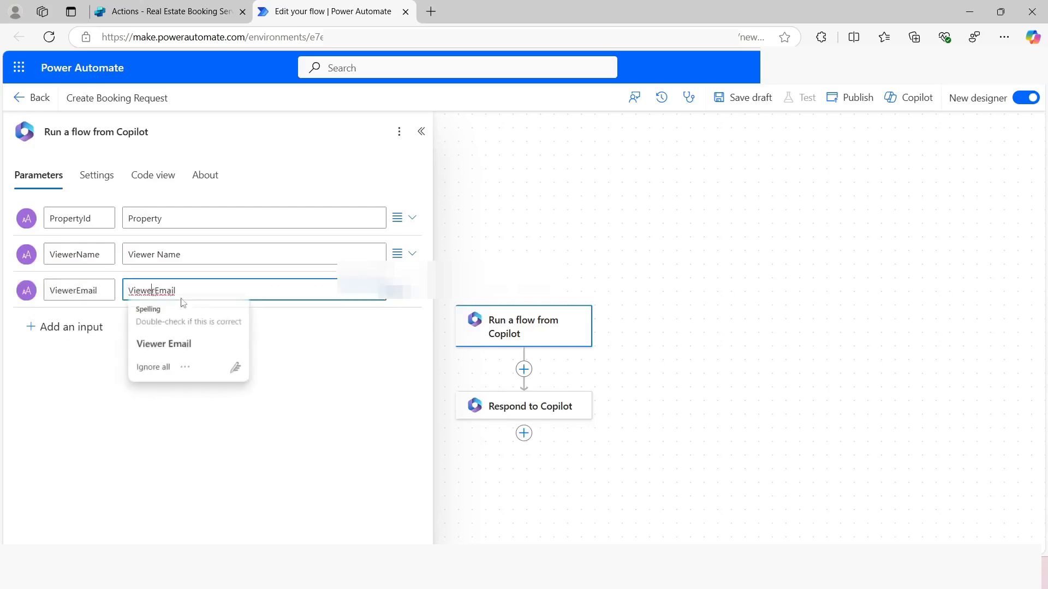
{"action": "left_click", "coordinate": [164, 341]}
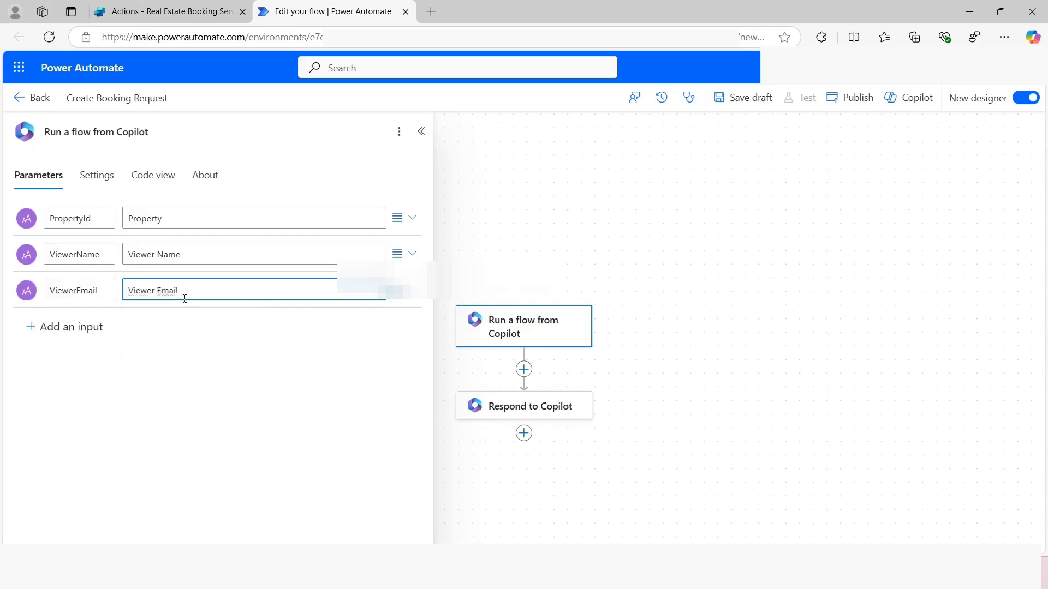
{"action": "left_click", "coordinate": [203, 375]}
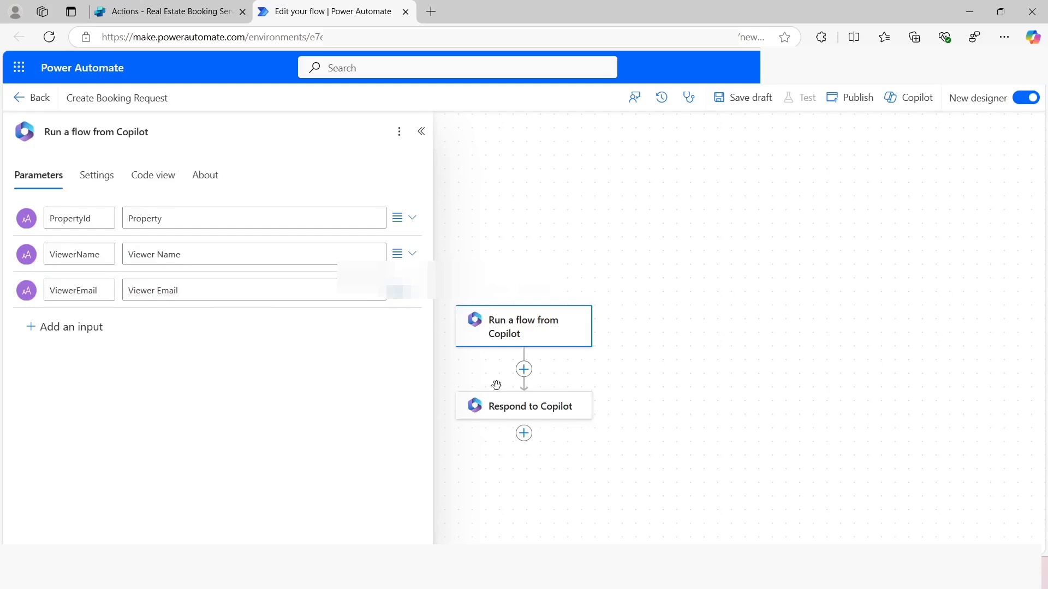
Insert a Microsoft Dataverse Add a new row action between the trigger and Respond to Copilot, using the Booking Requests table
{"action": "left_click", "coordinate": [524, 370]}
{"action": "left_click", "coordinate": [567, 360]}
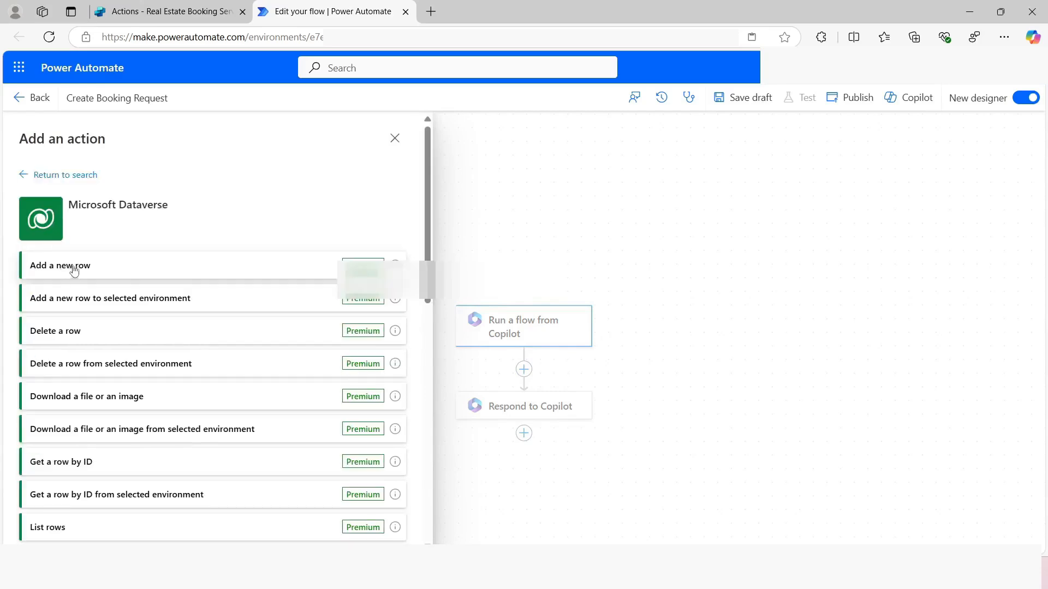
{"action": "left_click", "coordinate": [86, 270]}
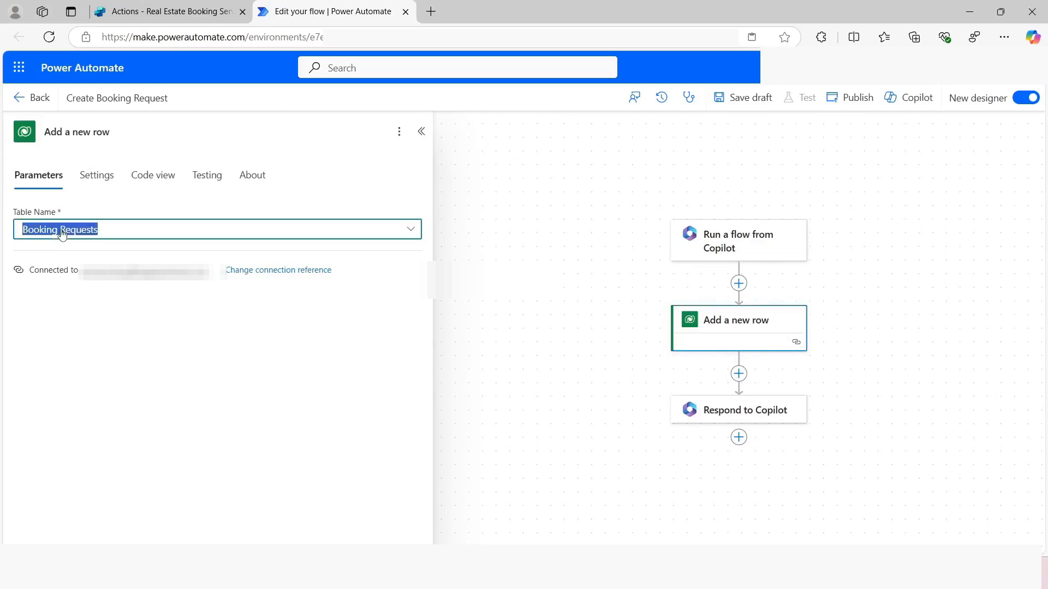
{"action": "left_click", "coordinate": [86, 314]}
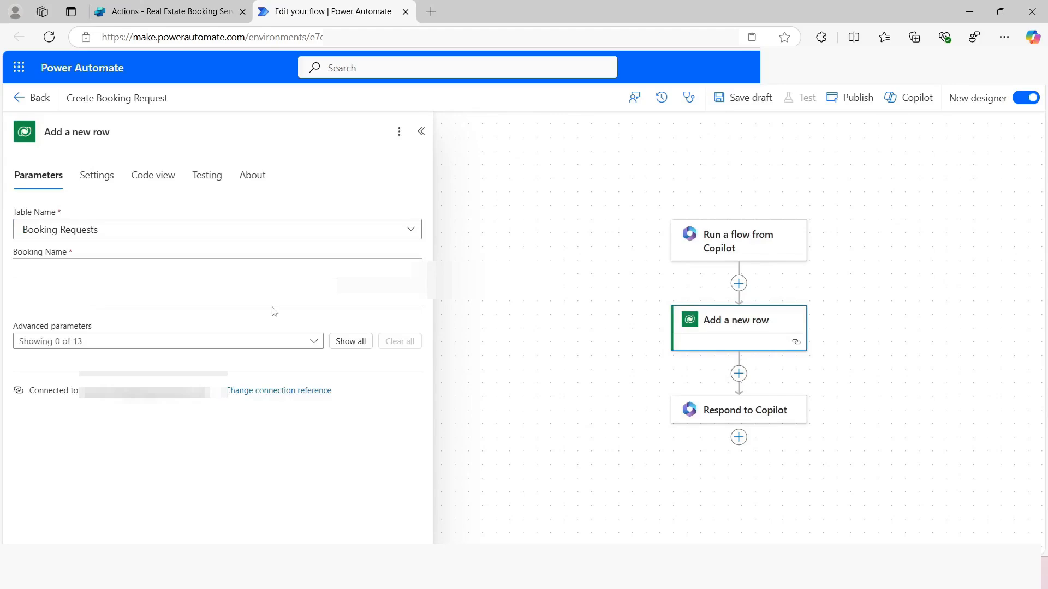
Show all advanced parameters of the new row action and set the Booking Name to Copilot booking
{"action": "left_click", "coordinate": [353, 345]}
{"action": "left_click", "coordinate": [53, 271]}
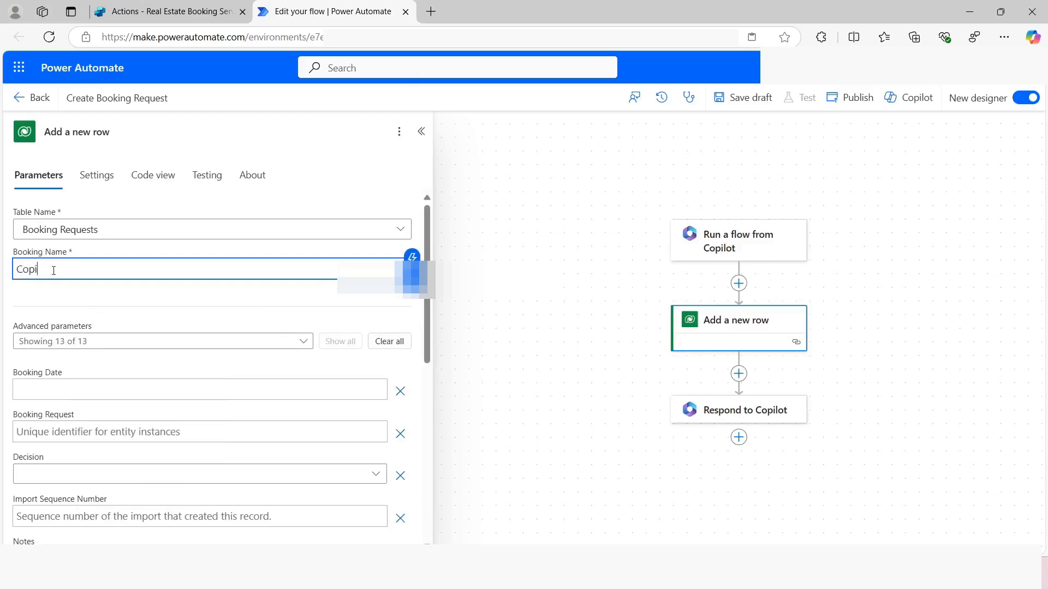
{"action": "type", "text": "Copilot booking"}
Set the Property (Real Estate Properties) value to contoso_bookingrequests() with the trigger's PropertyId inside the parentheses
{"action": "scroll", "coordinate": [67, 492], "scroll_direction": "down", "scroll_amount": 2}
{"action": "left_click", "coordinate": [67, 507]}
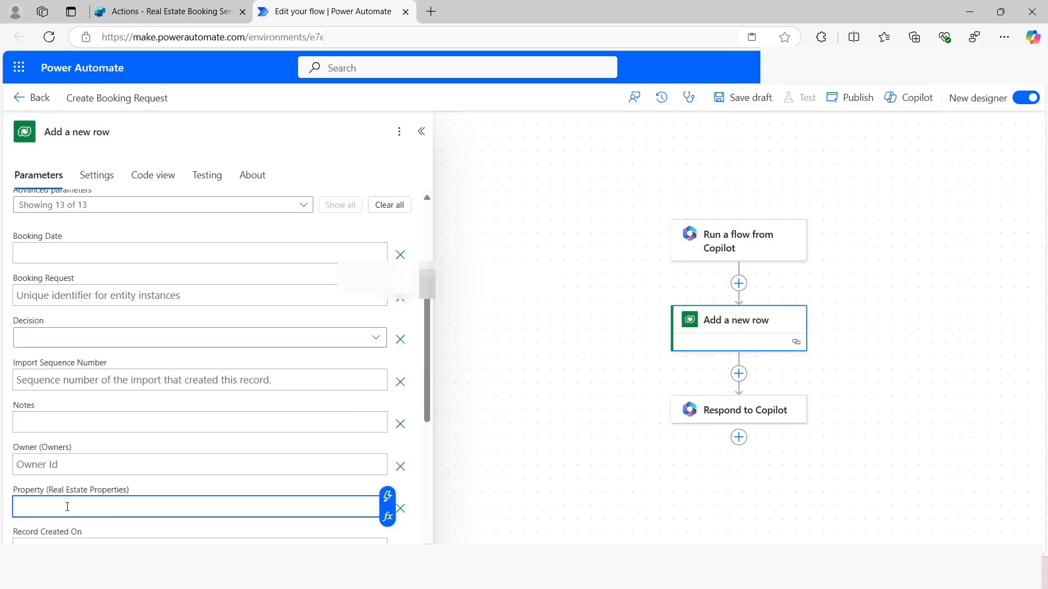
{"action": "type", "text": "contoso_bookingrequests()"}
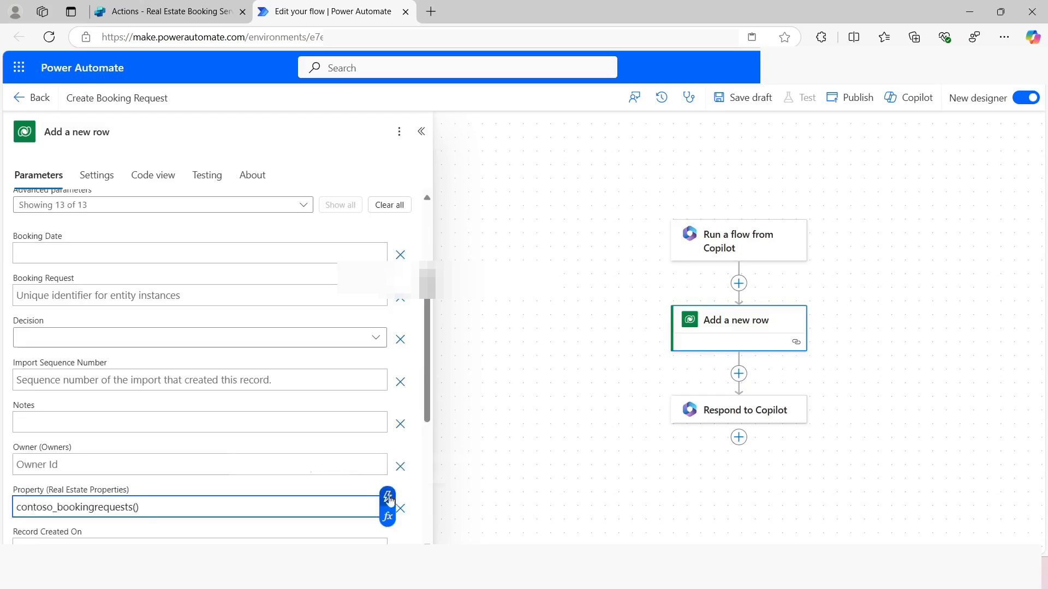
{"action": "left_click", "coordinate": [387, 497]}
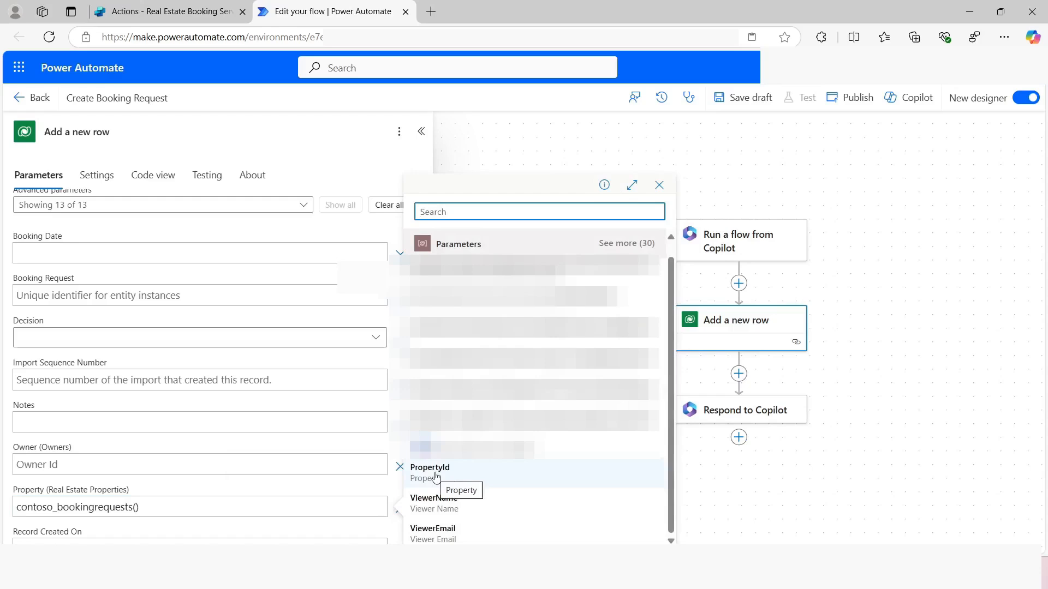
{"action": "left_click", "coordinate": [436, 479]}
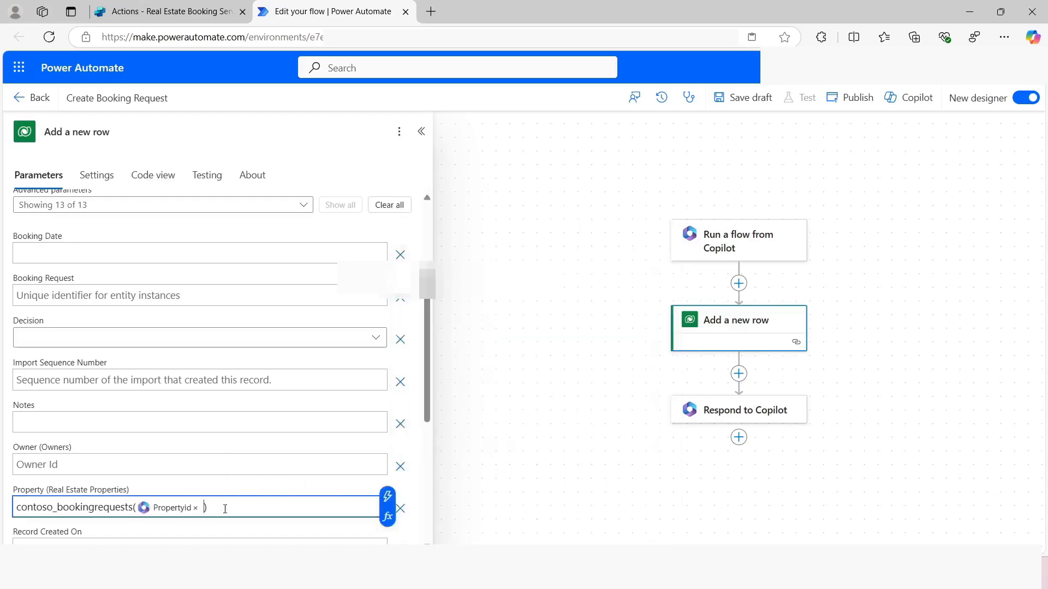
Map the row's Viewer Name to the trigger's ViewerName and its Viewer Email to ViewerEmail
{"action": "scroll", "coordinate": [225, 509], "scroll_direction": "down", "scroll_amount": 4}
{"action": "left_click", "coordinate": [224, 533]}
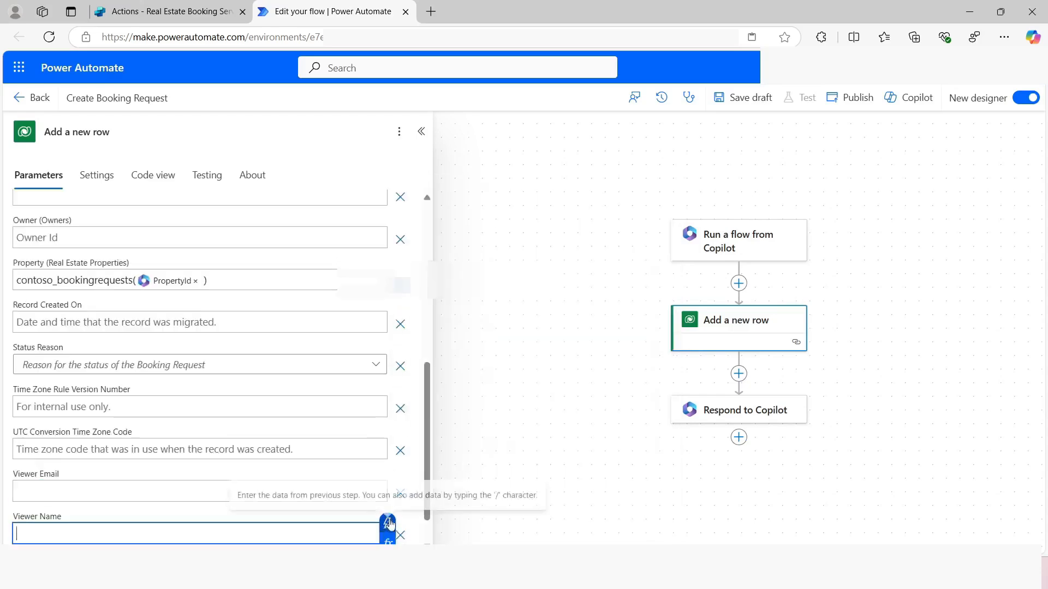
{"action": "left_click", "coordinate": [387, 522]}
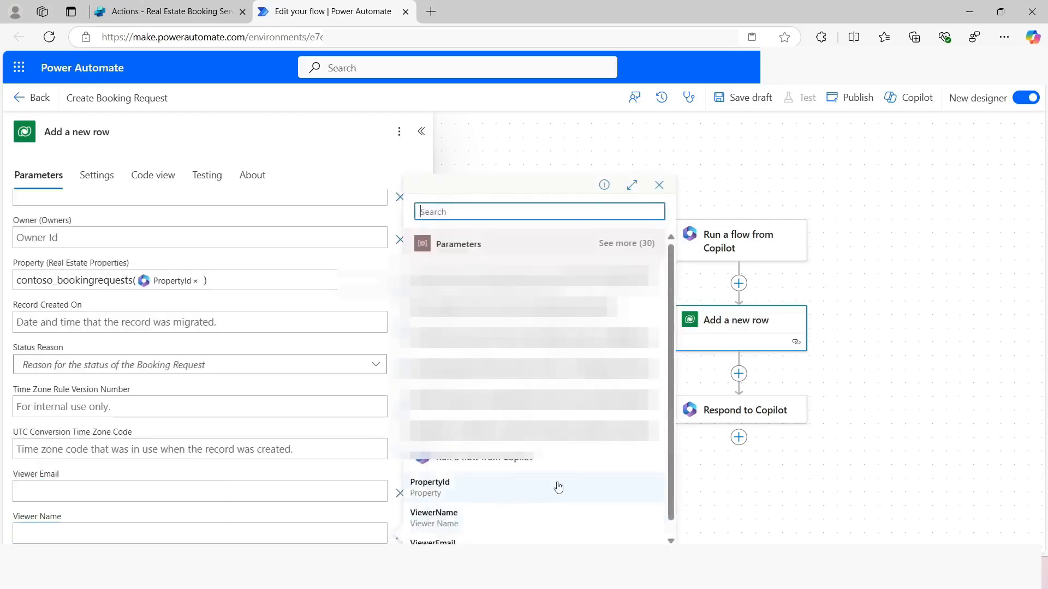
{"action": "left_click", "coordinate": [461, 518]}
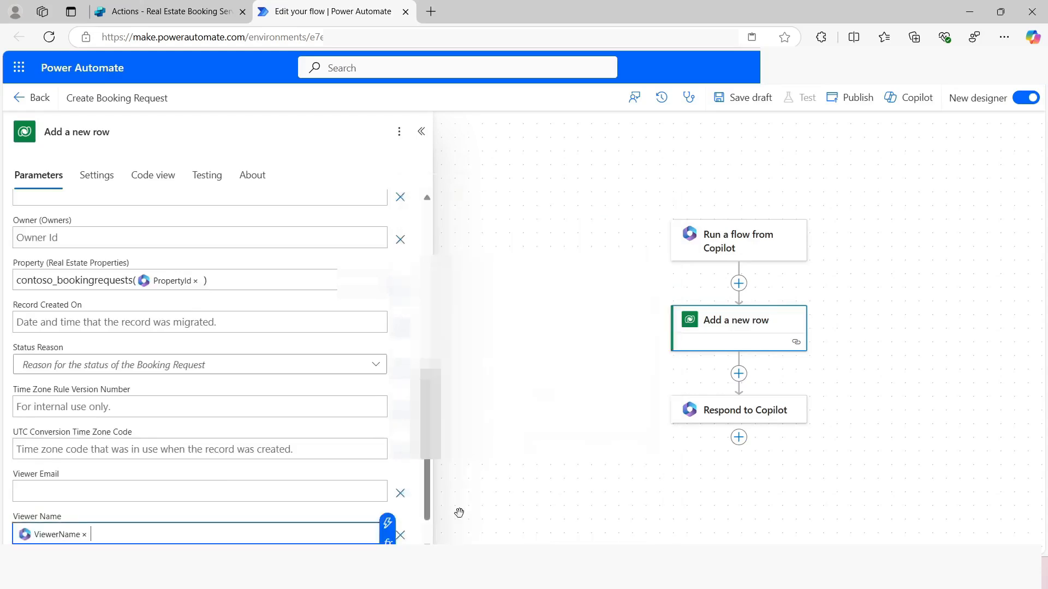
{"action": "left_click", "coordinate": [58, 507]}
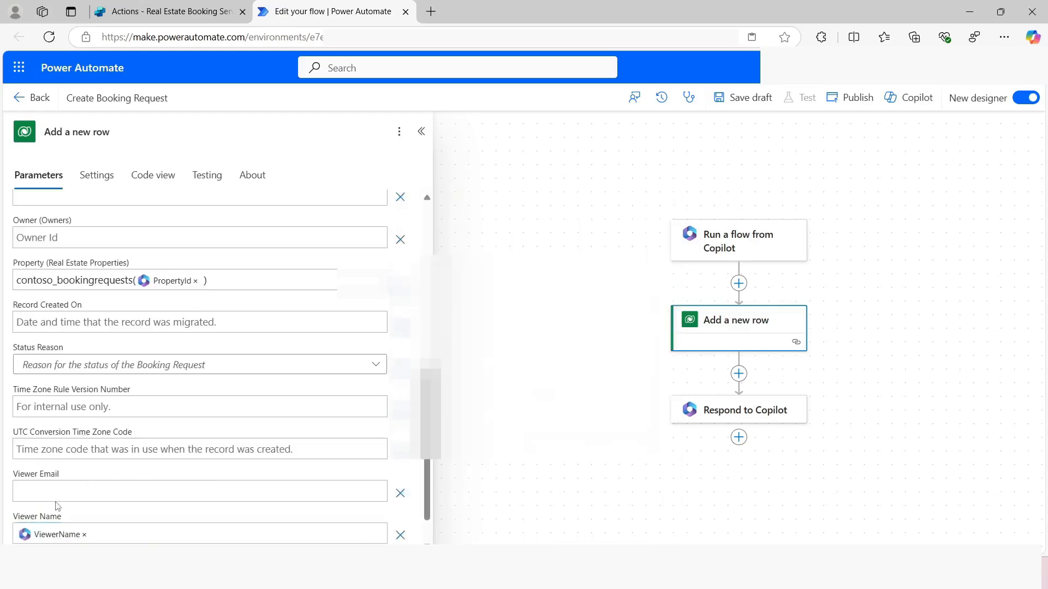
{"action": "left_click", "coordinate": [70, 499]}
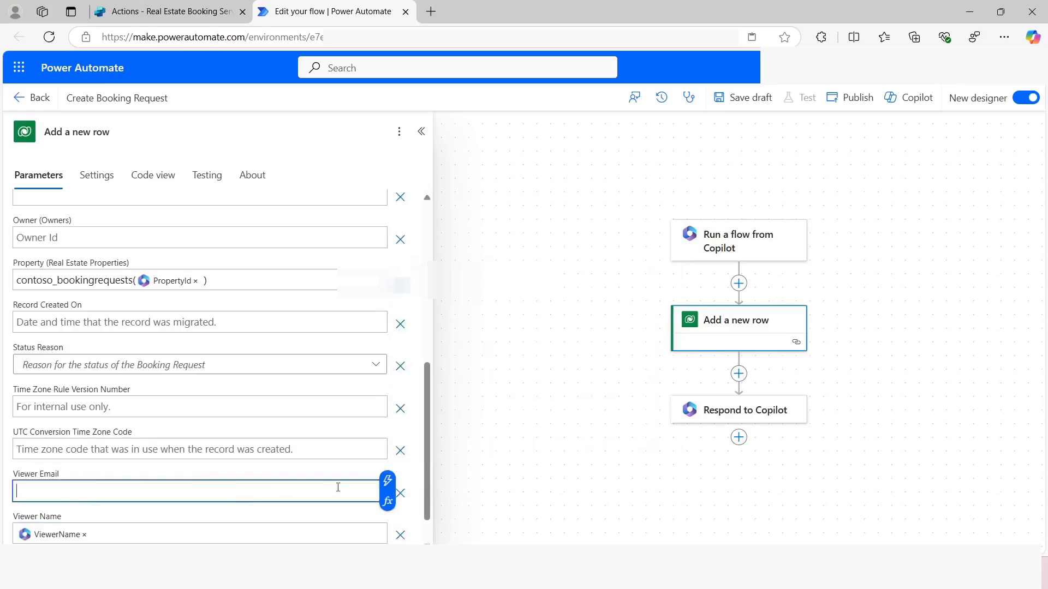
{"action": "left_click", "coordinate": [388, 481]}
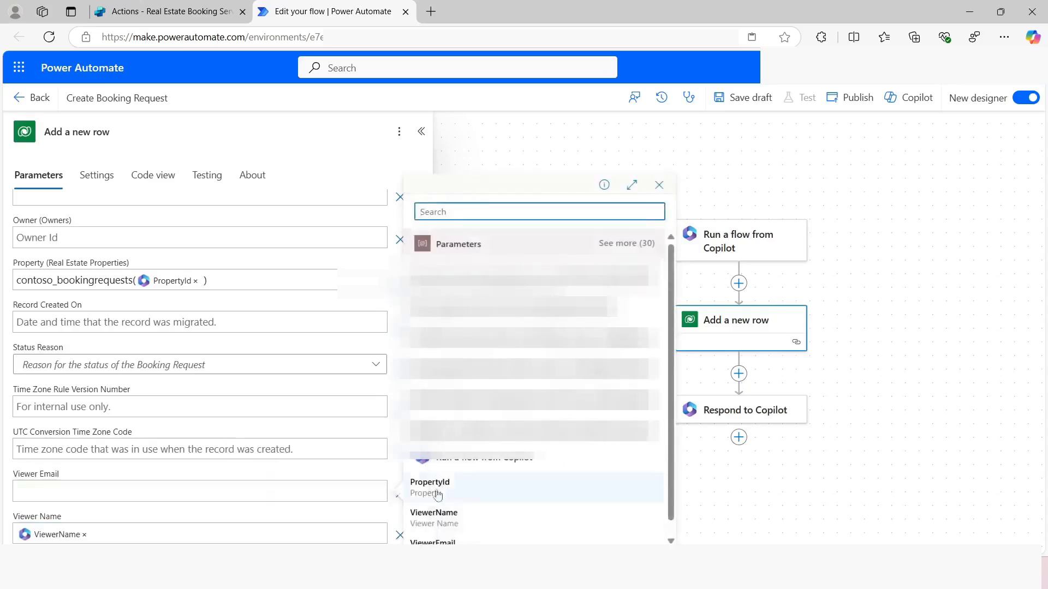
{"action": "left_click", "coordinate": [464, 539]}
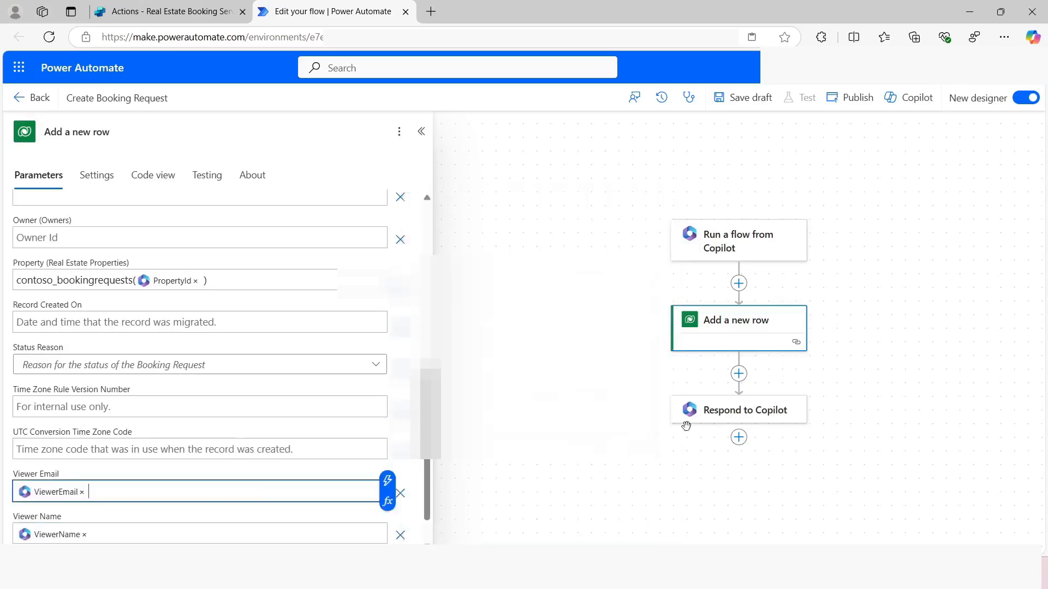
Check the Respond to Copilot action's settings, and save and publish the Create Booking Request flow
{"action": "left_click", "coordinate": [733, 416]}
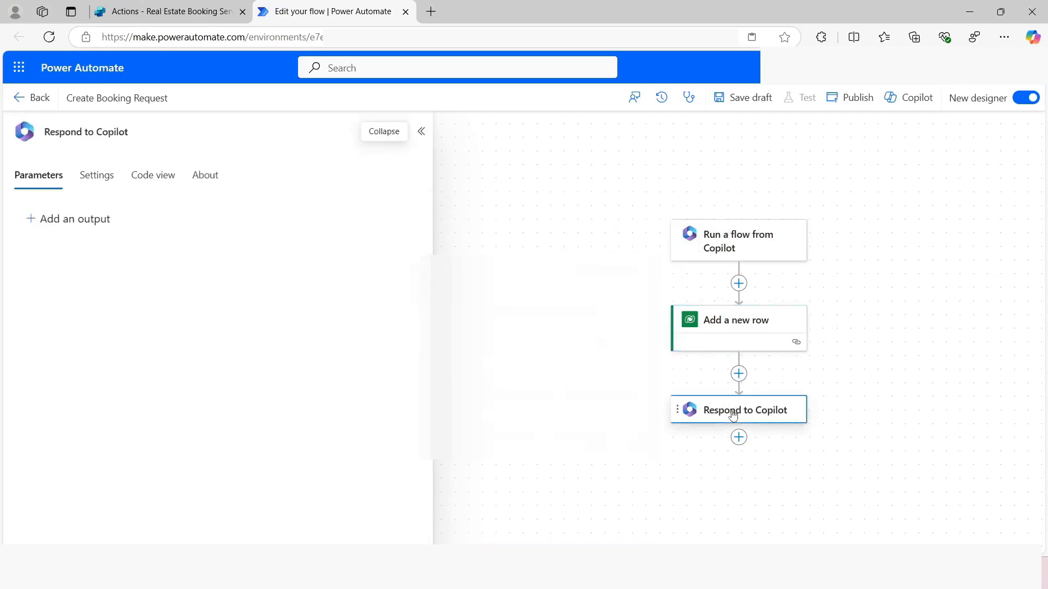
{"action": "left_click", "coordinate": [96, 184]}
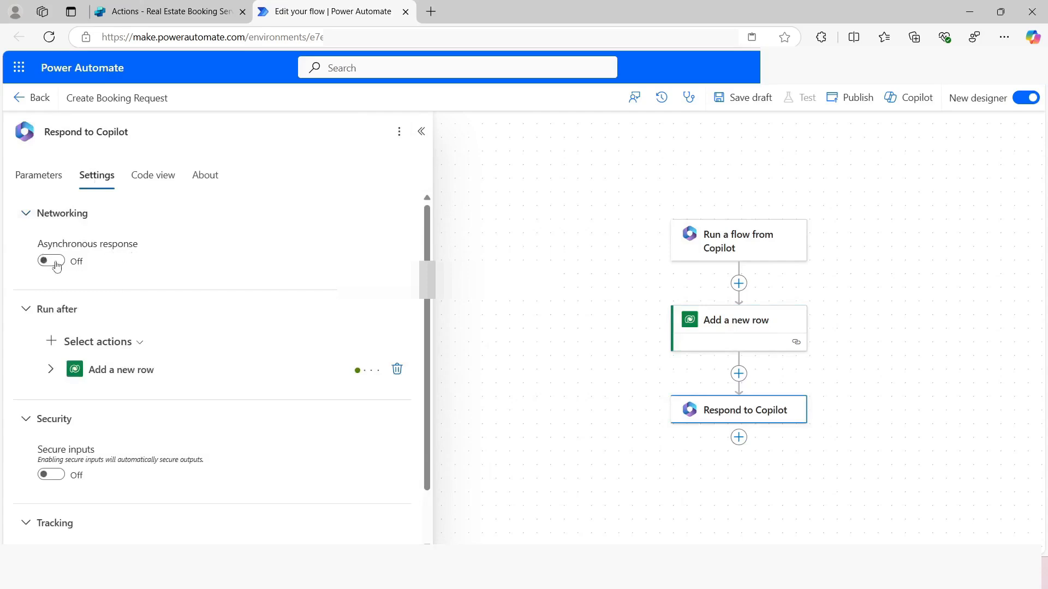
{"action": "left_click", "coordinate": [741, 99]}
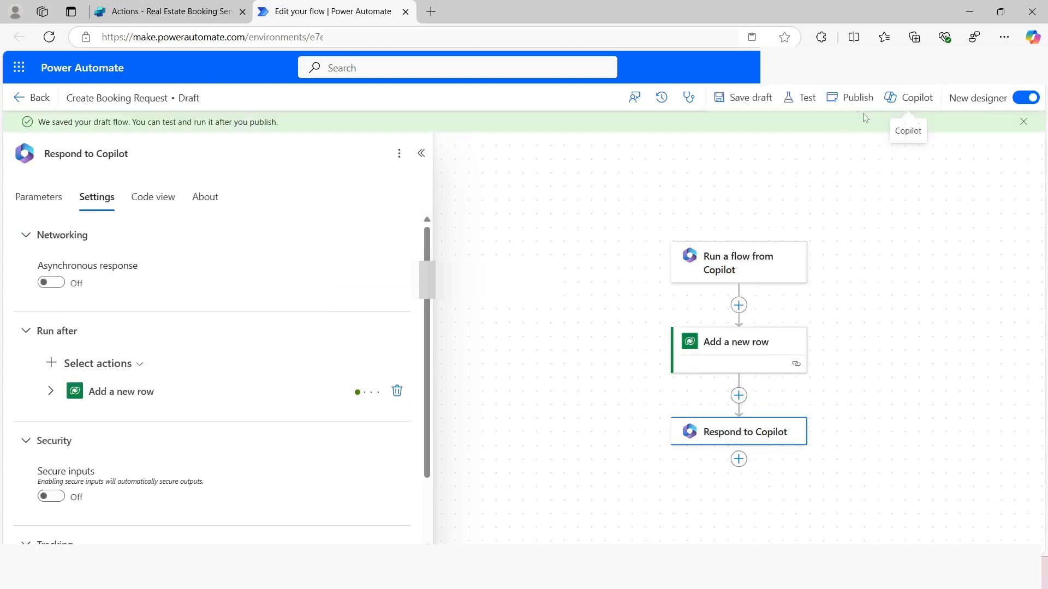
{"action": "left_click", "coordinate": [857, 99]}
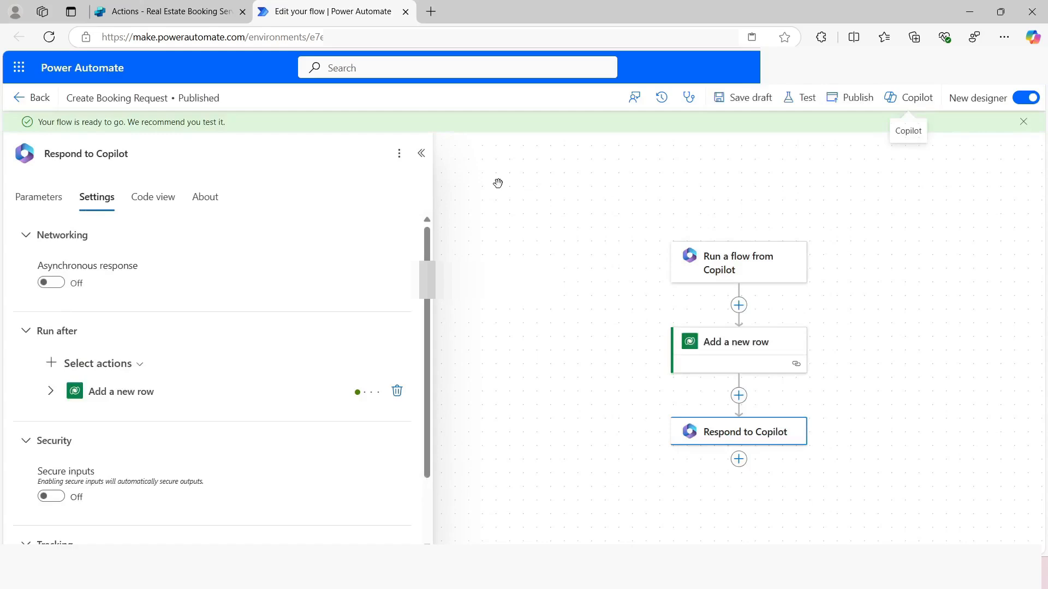
Return to Copilot Studio, refresh the available flows and add Create Booking Request as a copilot action with its default inputs and description
{"action": "left_click", "coordinate": [405, 12]}
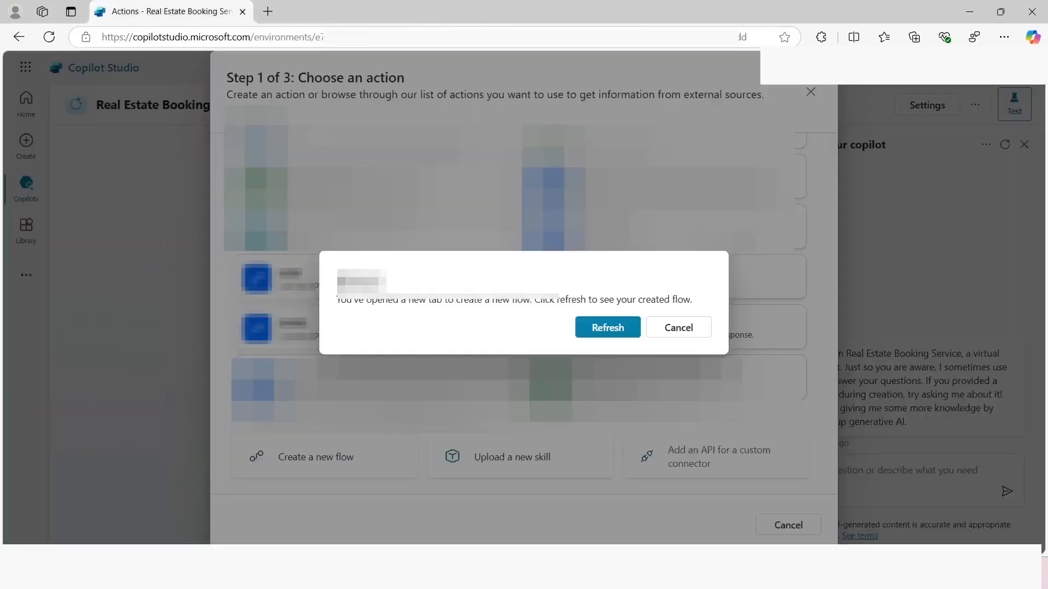
{"action": "left_click", "coordinate": [606, 328]}
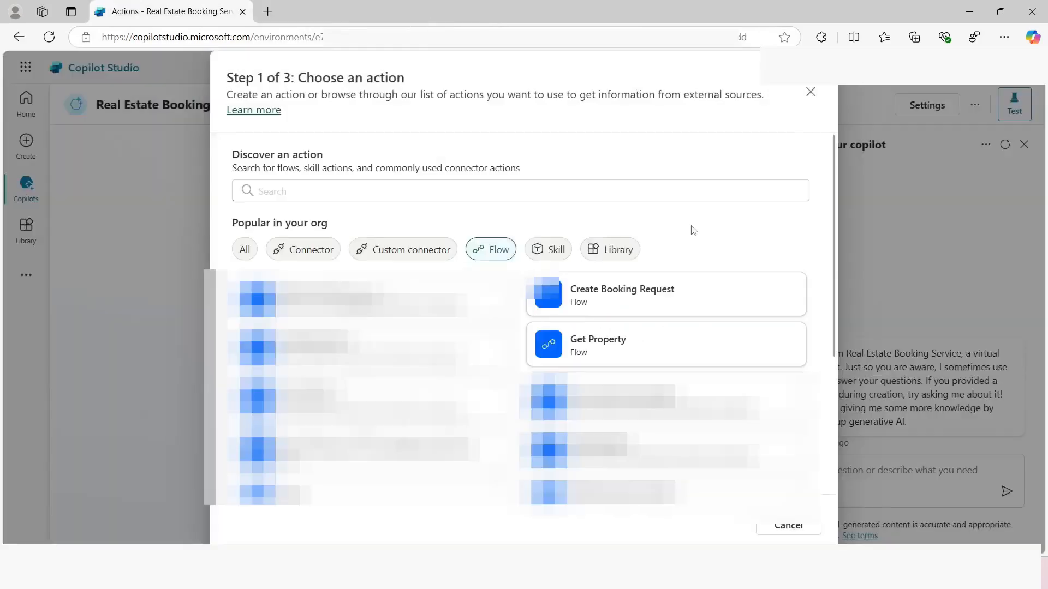
{"action": "left_click", "coordinate": [610, 301]}
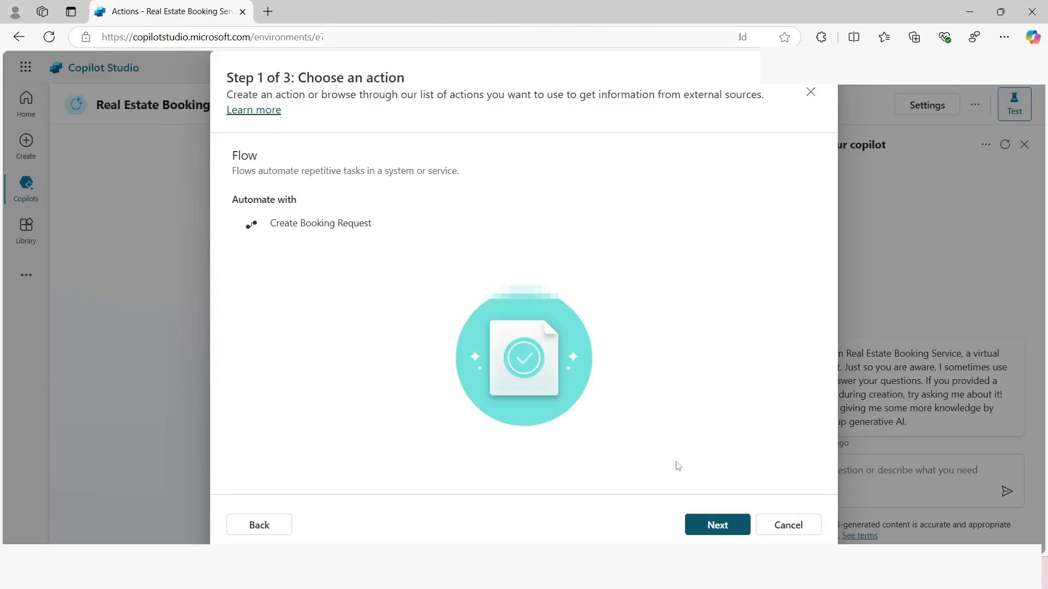
{"action": "left_click", "coordinate": [718, 524]}
{"action": "left_click", "coordinate": [716, 523]}
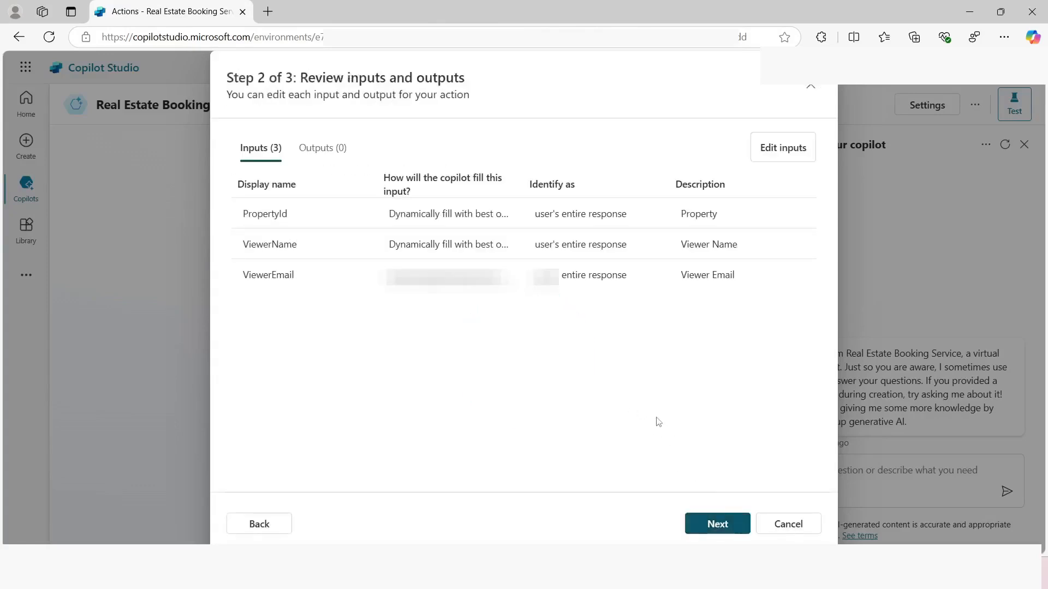
{"action": "left_click", "coordinate": [711, 526]}
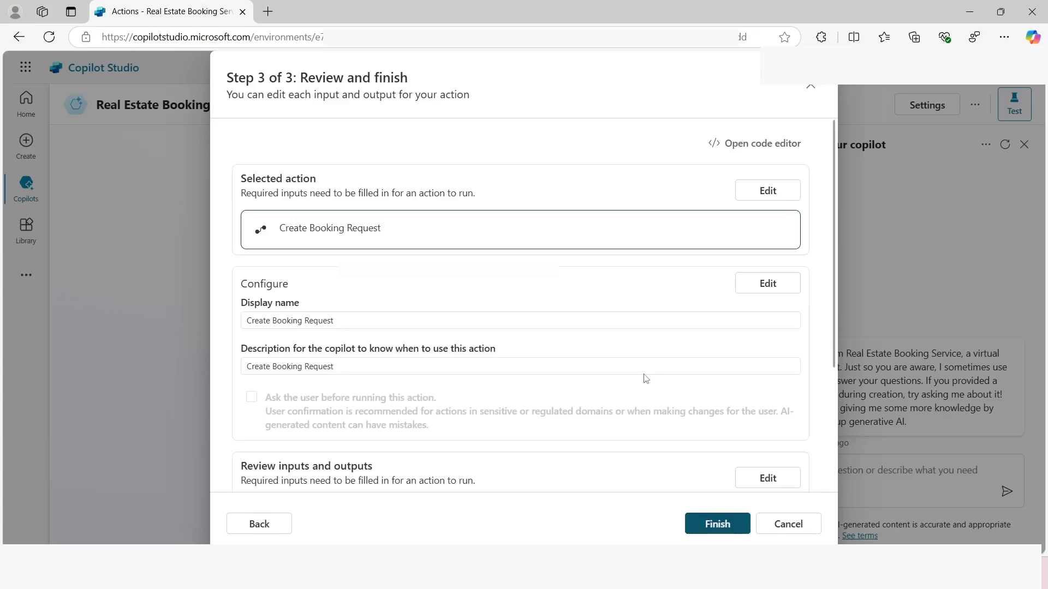
{"action": "left_click", "coordinate": [716, 525]}
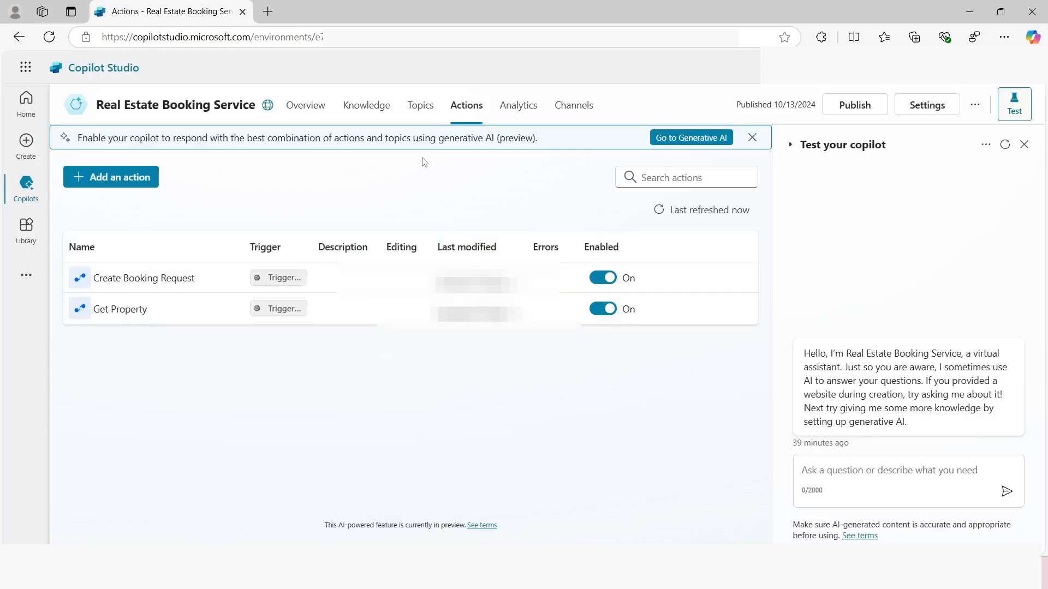
In the Book a real State Showing topic, insert the Create Booking Request action directly after the Get Property action
{"action": "left_click", "coordinate": [422, 107]}
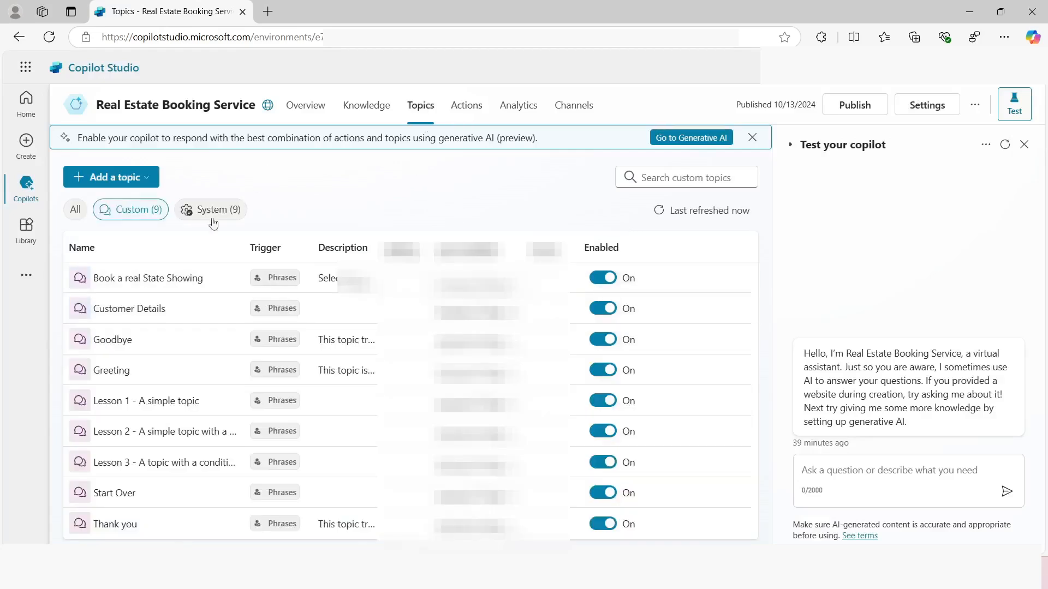
{"action": "left_click", "coordinate": [127, 279]}
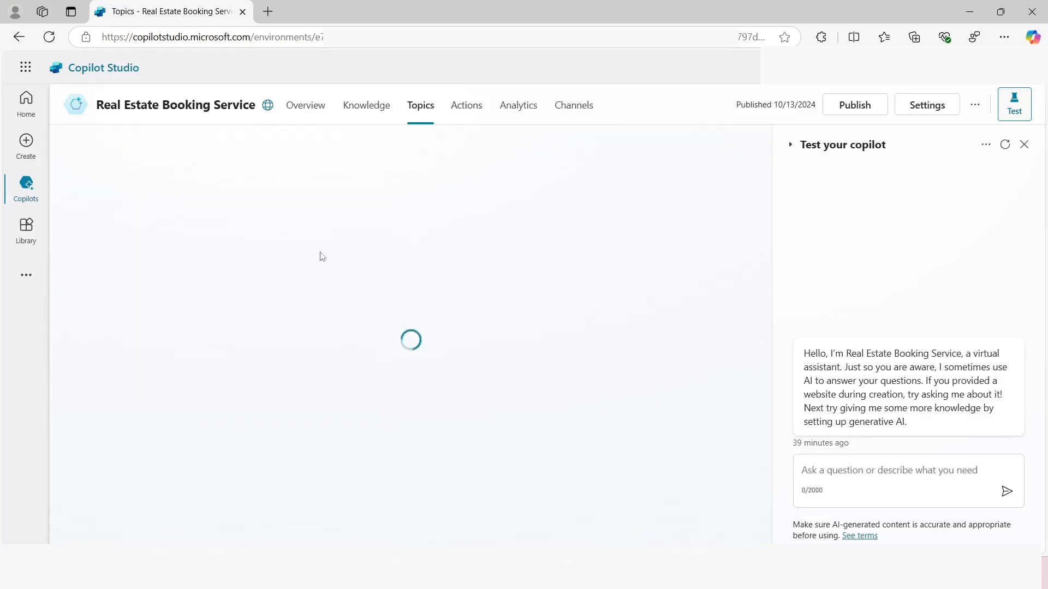
{"action": "scroll", "coordinate": [288, 300], "scroll_direction": "down", "scroll_amount": 10}
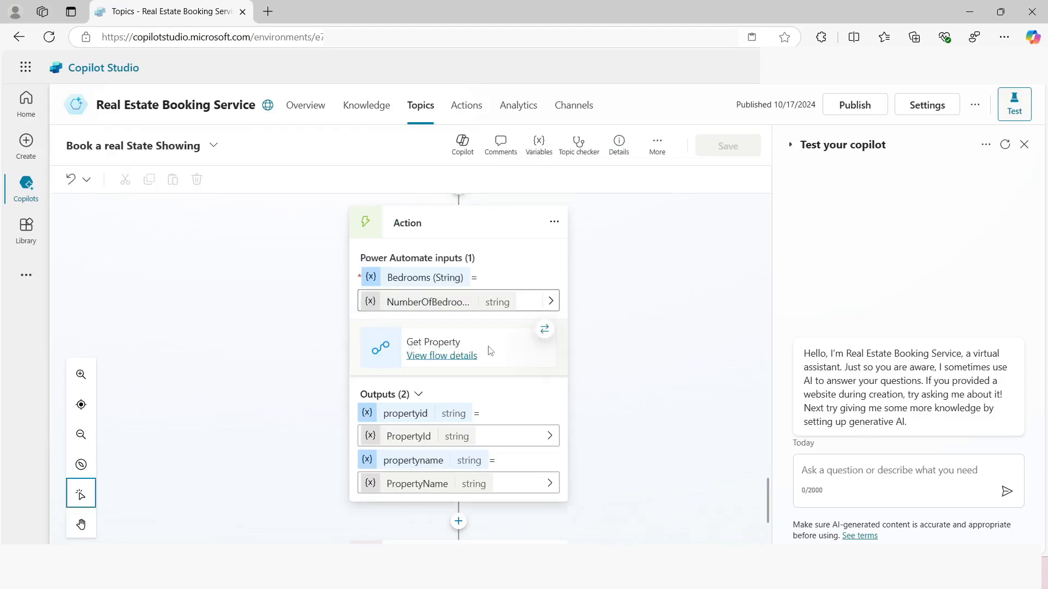
{"action": "scroll", "coordinate": [508, 338], "scroll_direction": "down", "scroll_amount": 2}
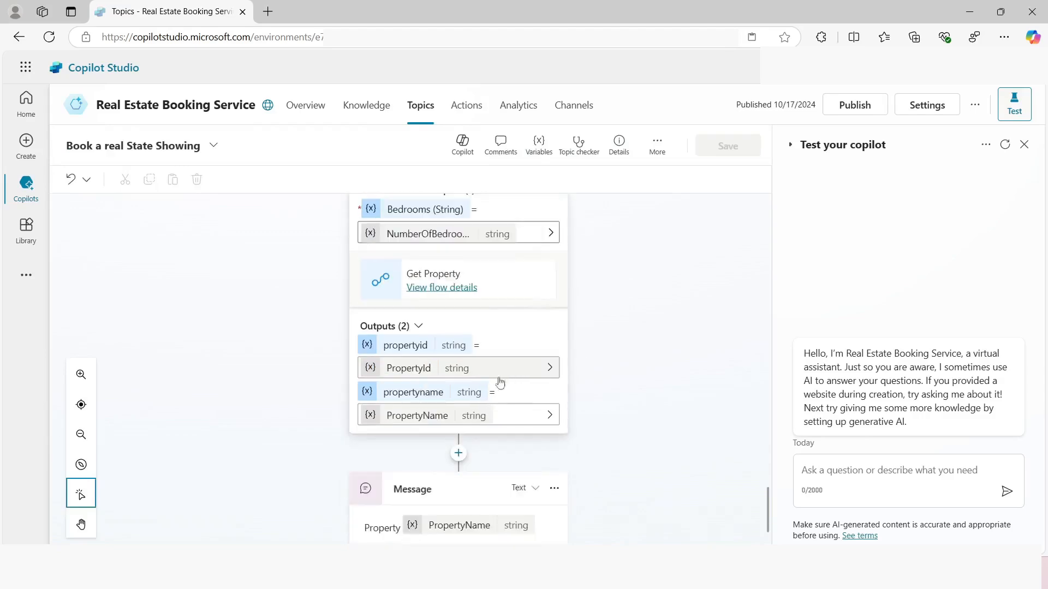
{"action": "left_click", "coordinate": [461, 455]}
{"action": "scroll", "coordinate": [539, 382], "scroll_direction": "down", "scroll_amount": 2}
{"action": "scroll", "coordinate": [539, 382], "scroll_direction": "down", "scroll_amount": 2}
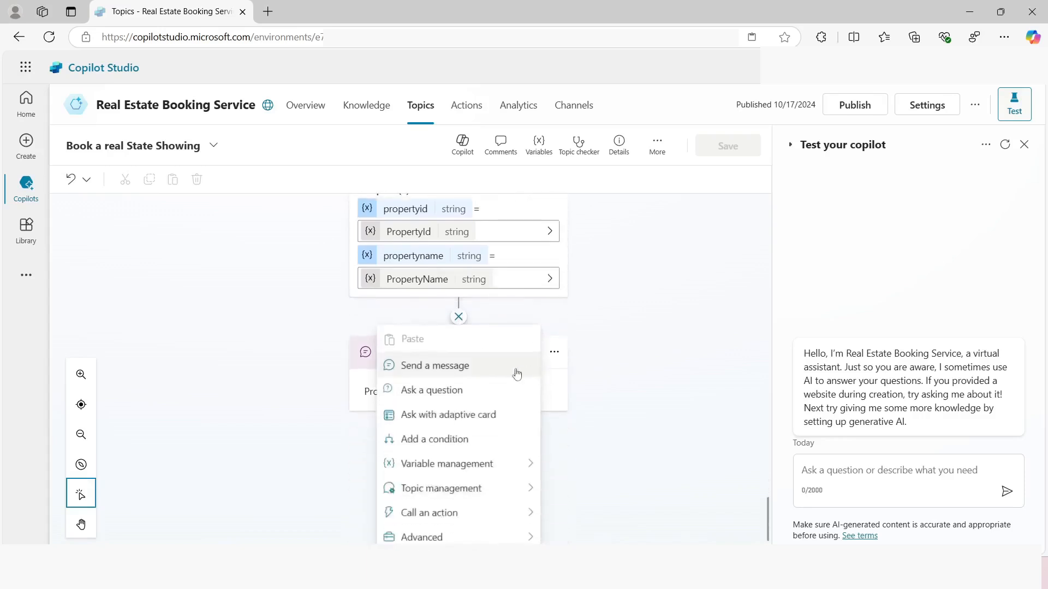
{"action": "mouse_move", "coordinate": [528, 512]}
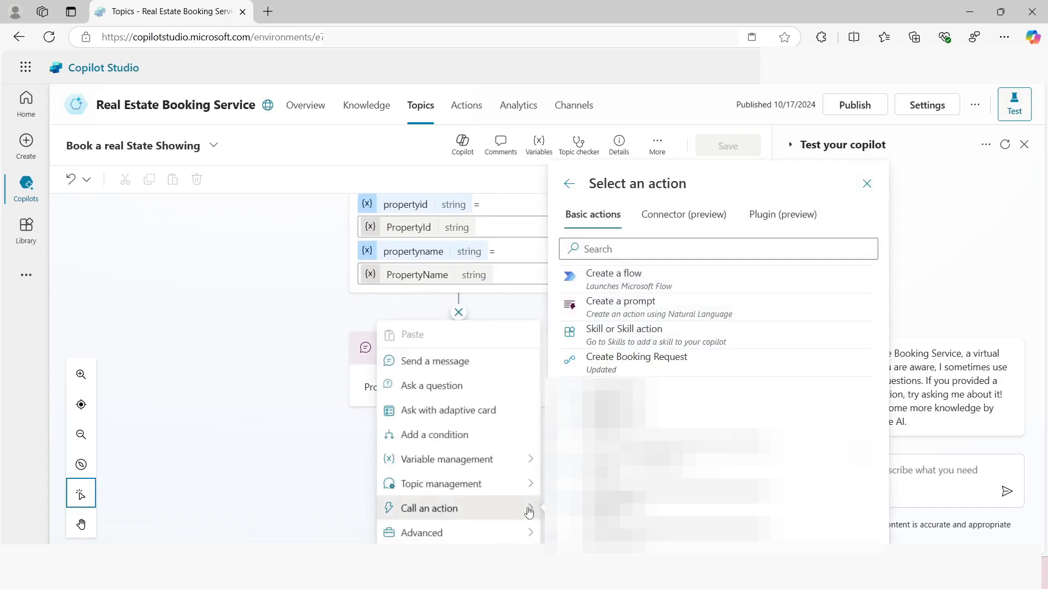
{"action": "left_click", "coordinate": [640, 369]}
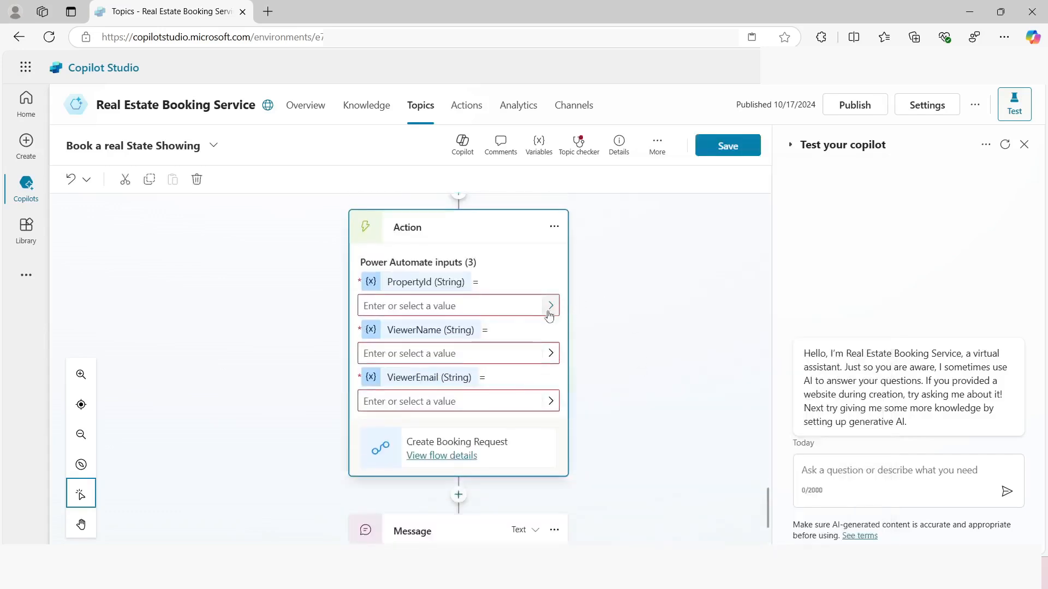
Map the Create Booking Request inputs: PropertyId to the PropertyId variable, ViewerName to Name, and ViewerEmail to EmailAddress
{"action": "left_click", "coordinate": [550, 308]}
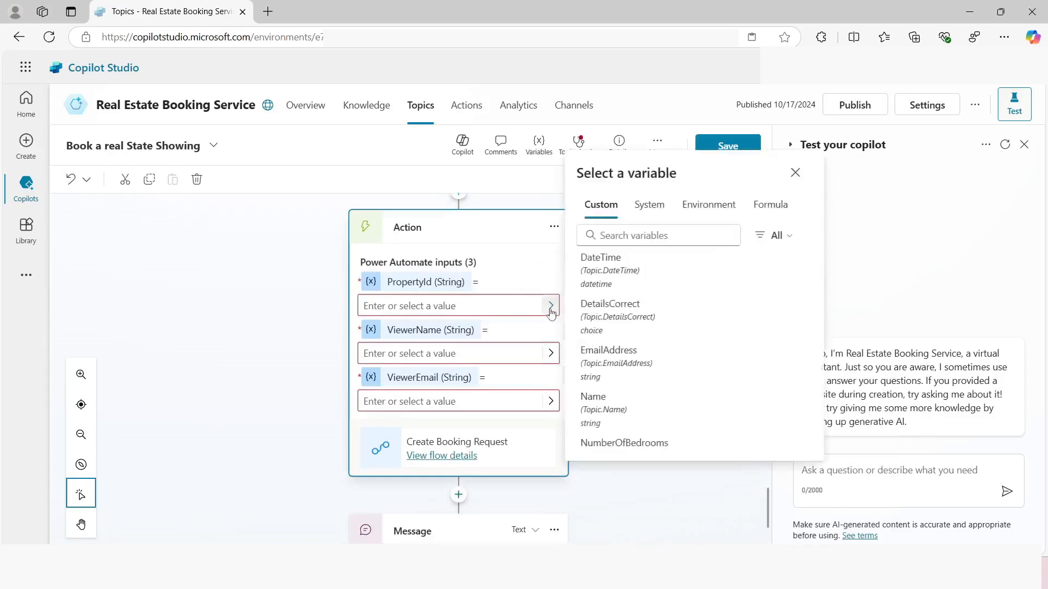
{"action": "scroll", "coordinate": [660, 335], "scroll_direction": "down", "scroll_amount": 3}
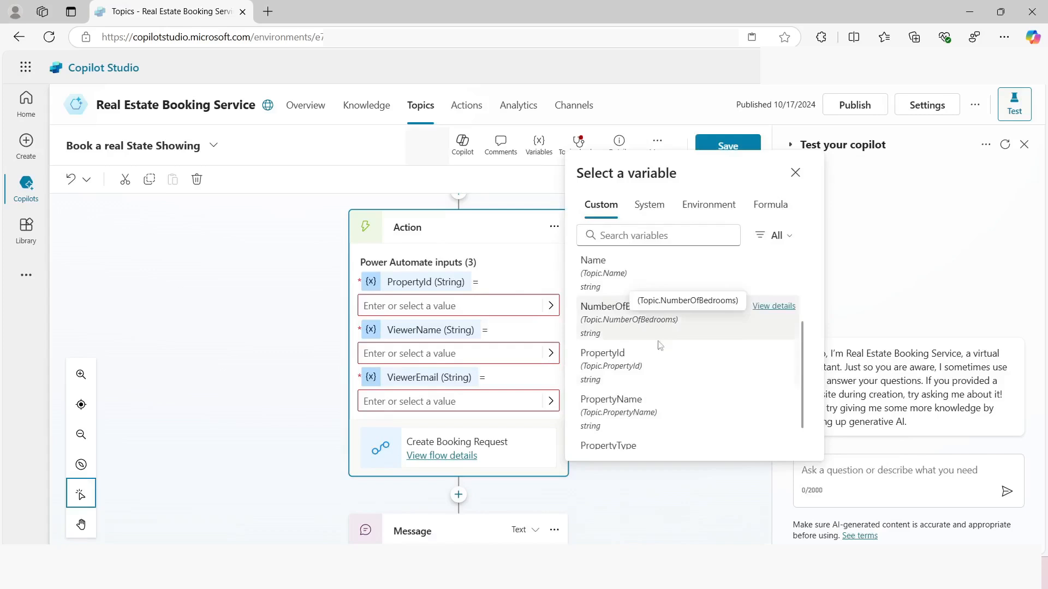
{"action": "left_click", "coordinate": [608, 364]}
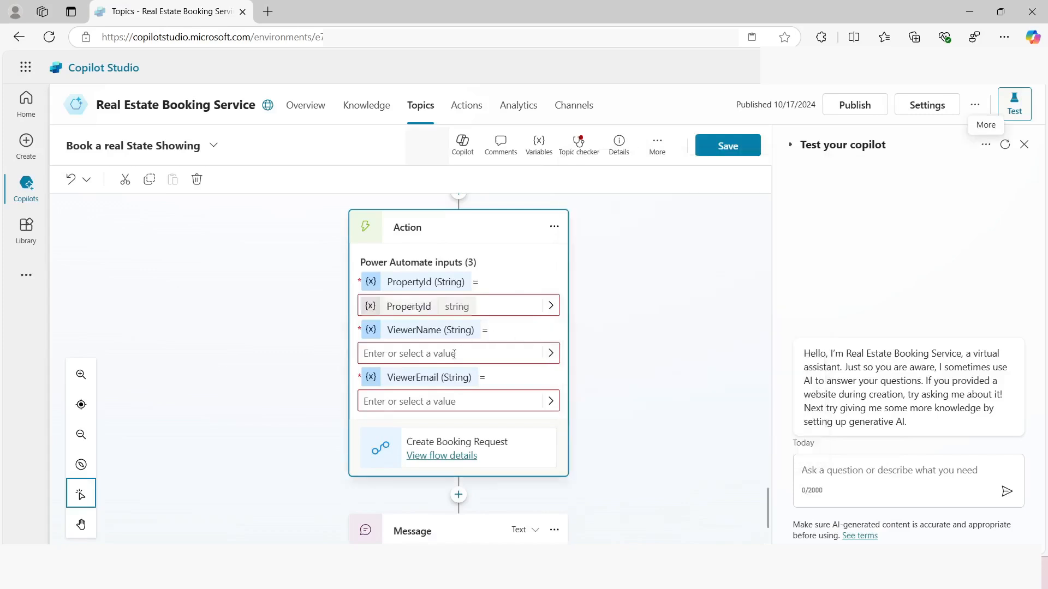
{"action": "left_click", "coordinate": [551, 353]}
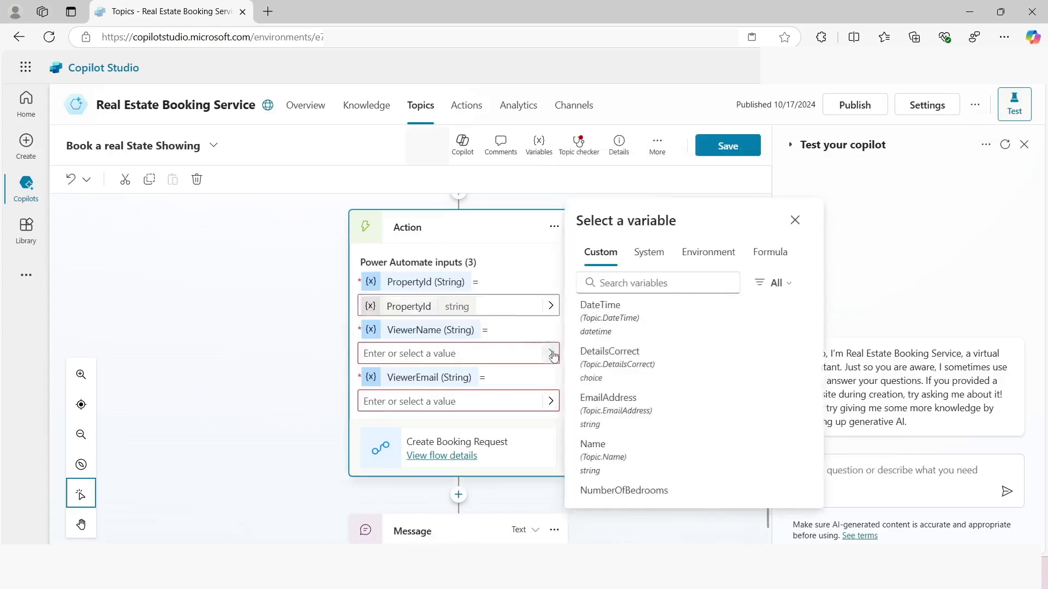
{"action": "left_click", "coordinate": [610, 457]}
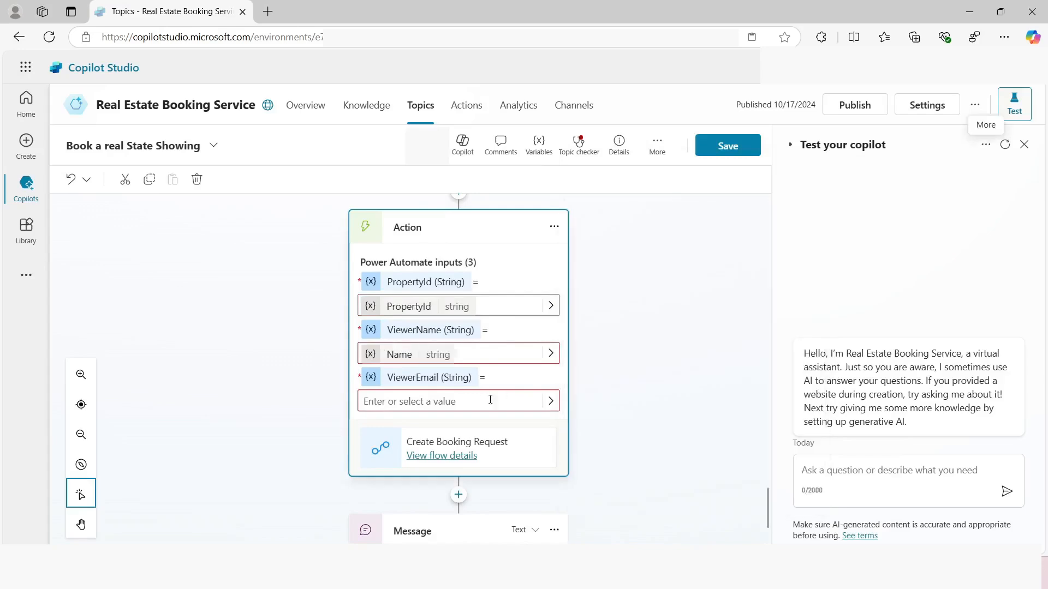
{"action": "left_click", "coordinate": [551, 401]}
{"action": "scroll", "coordinate": [653, 424], "scroll_direction": "down", "scroll_amount": 3}
{"action": "scroll", "coordinate": [653, 424], "scroll_direction": "up", "scroll_amount": 3}
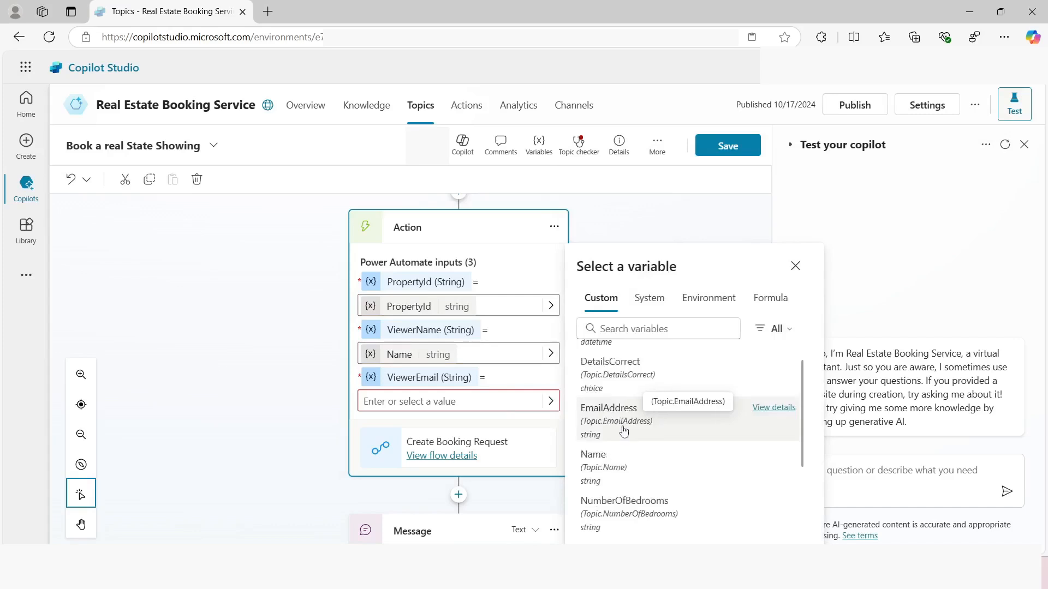
{"action": "left_click", "coordinate": [624, 431]}
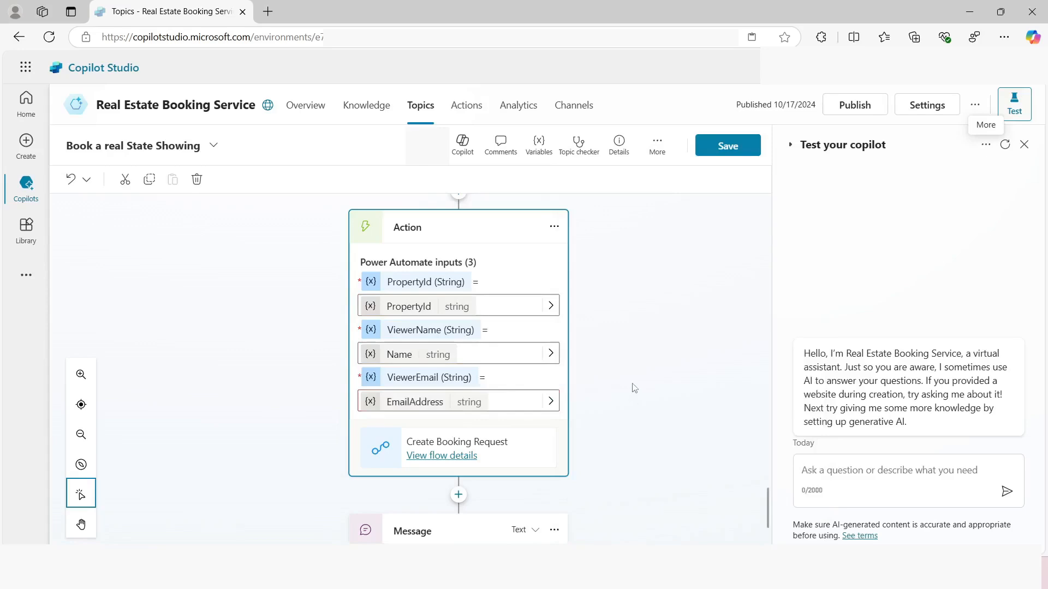
Insert an End conversation node between the Create Booking Request action and the property message, and save the topic
{"action": "scroll", "coordinate": [635, 388], "scroll_direction": "down", "scroll_amount": 1}
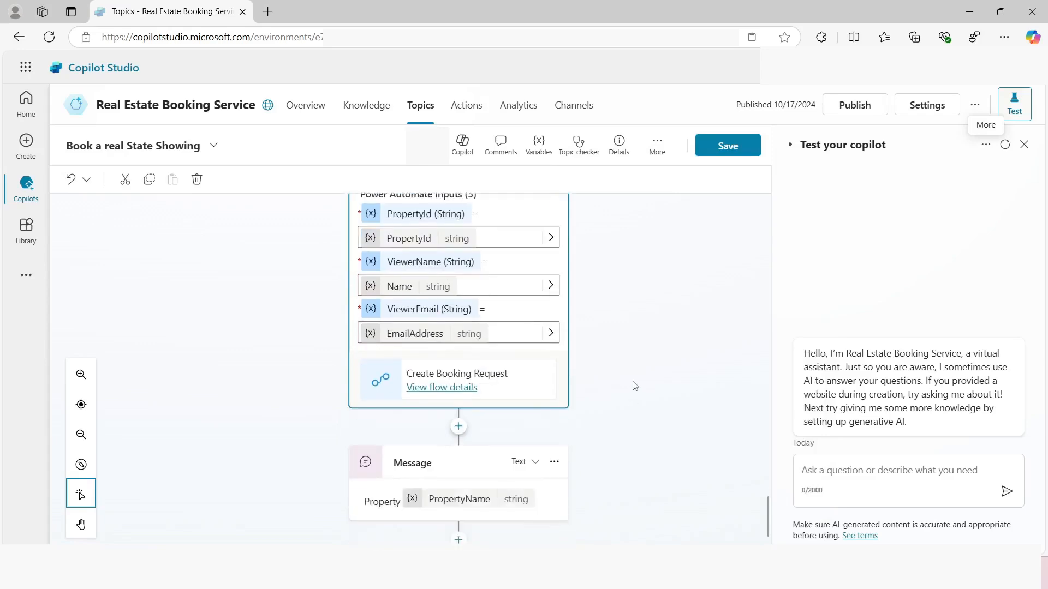
{"action": "left_click", "coordinate": [459, 427]}
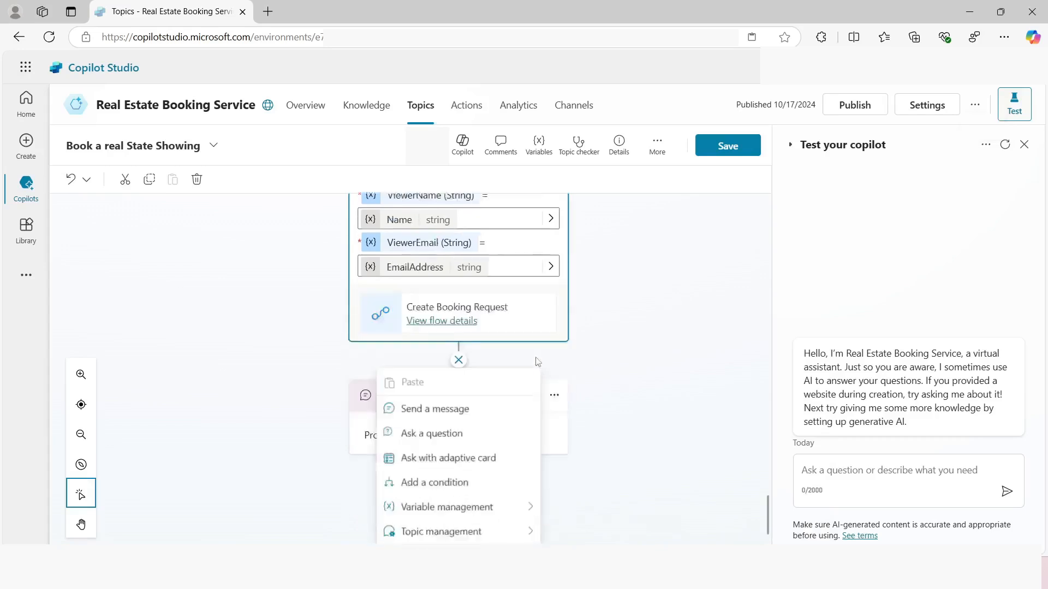
{"action": "mouse_move", "coordinate": [529, 485]}
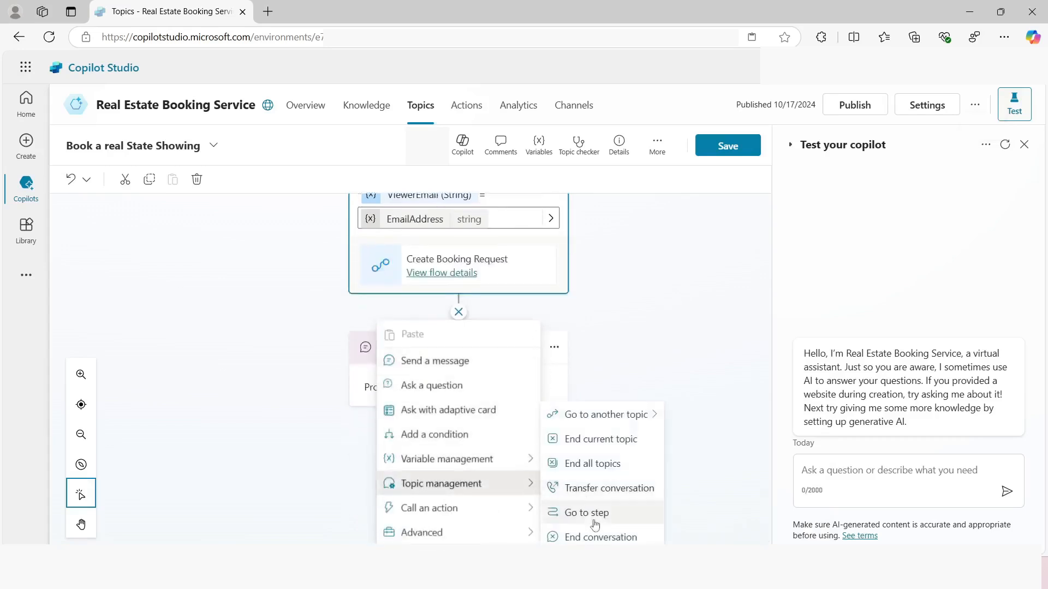
{"action": "left_click", "coordinate": [597, 538]}
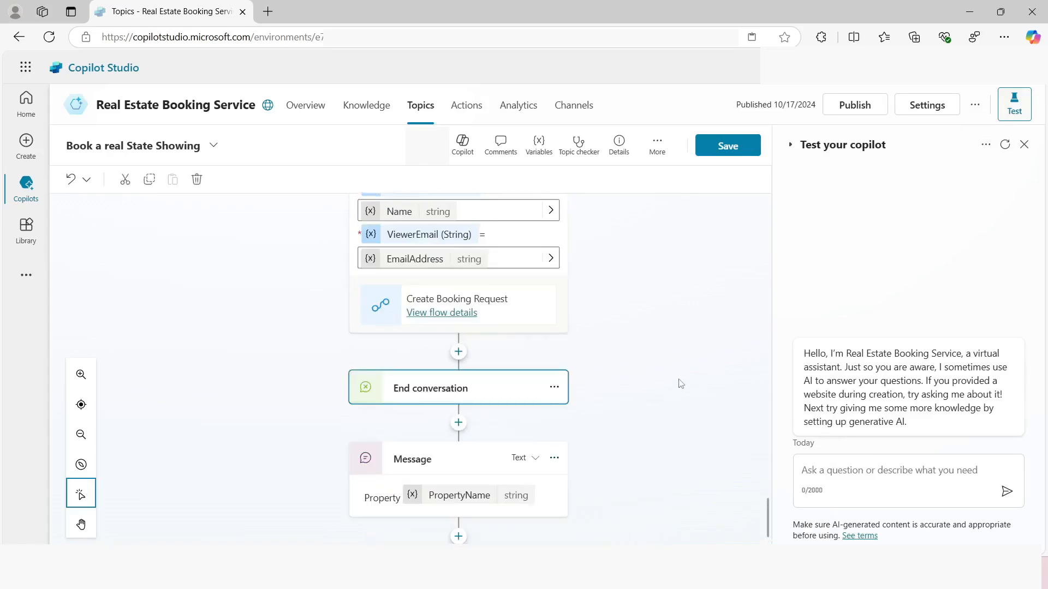
{"action": "scroll", "coordinate": [648, 327], "scroll_direction": "up", "scroll_amount": 1}
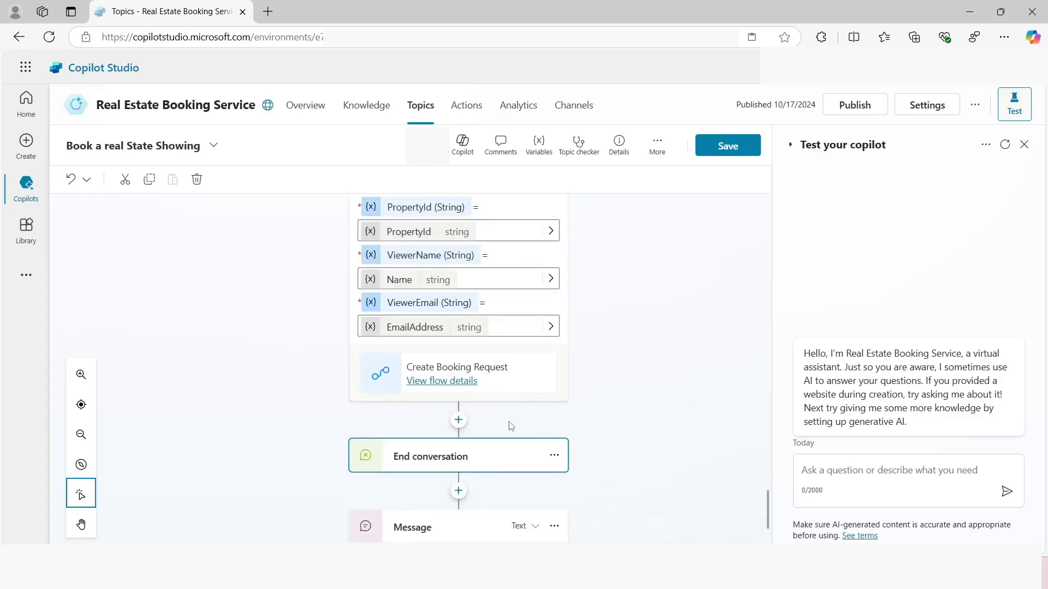
{"action": "left_click", "coordinate": [725, 147]}
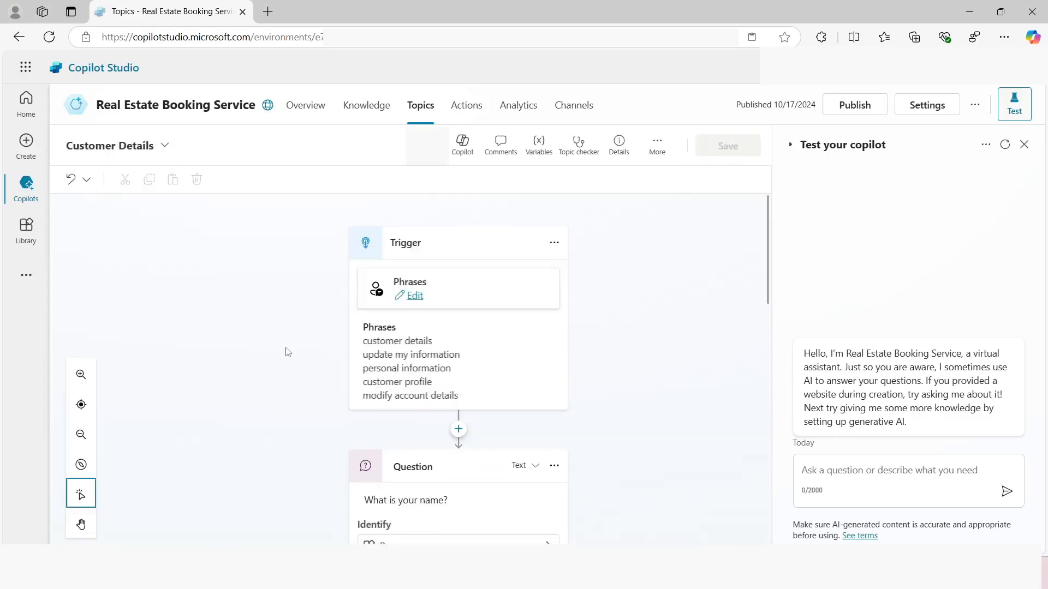
Examine the Customer Details topic's name and email questions and the variables used in its Summary message
{"action": "scroll", "coordinate": [287, 352], "scroll_direction": "down", "scroll_amount": 4}
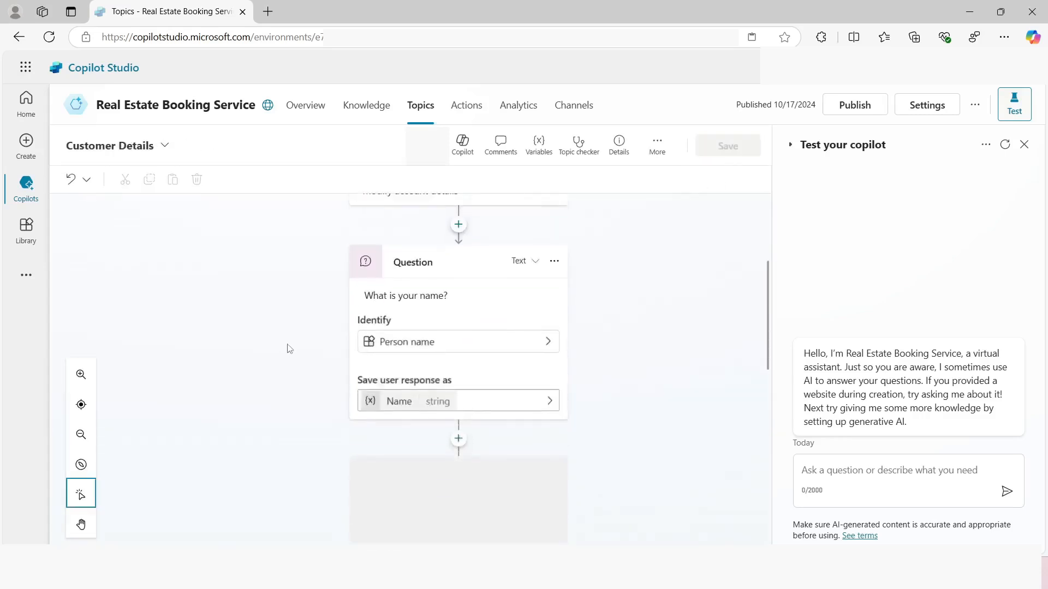
{"action": "scroll", "coordinate": [283, 333], "scroll_direction": "down", "scroll_amount": 6}
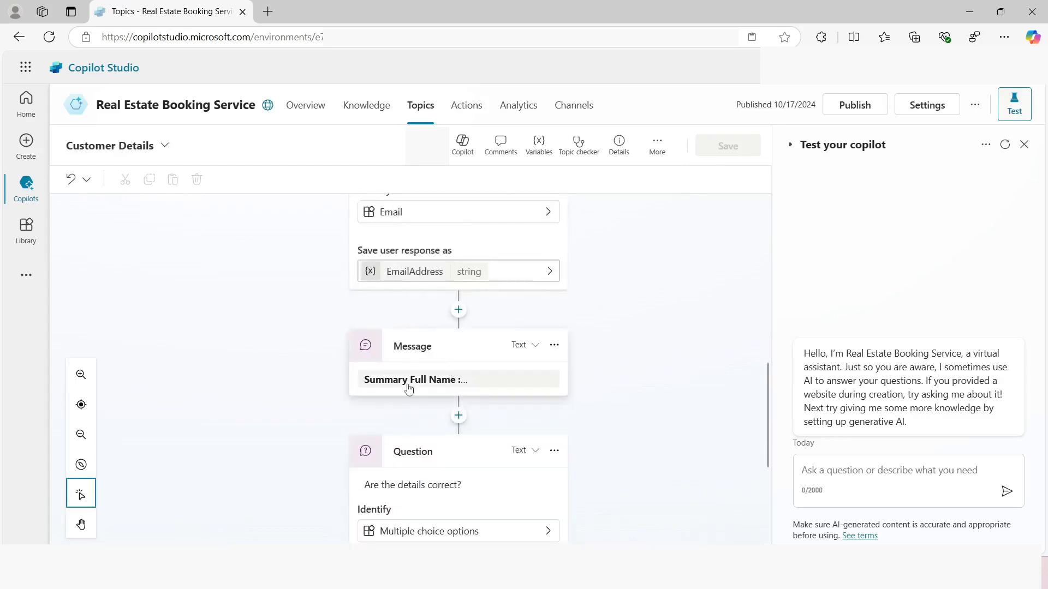
{"action": "left_click", "coordinate": [449, 392]}
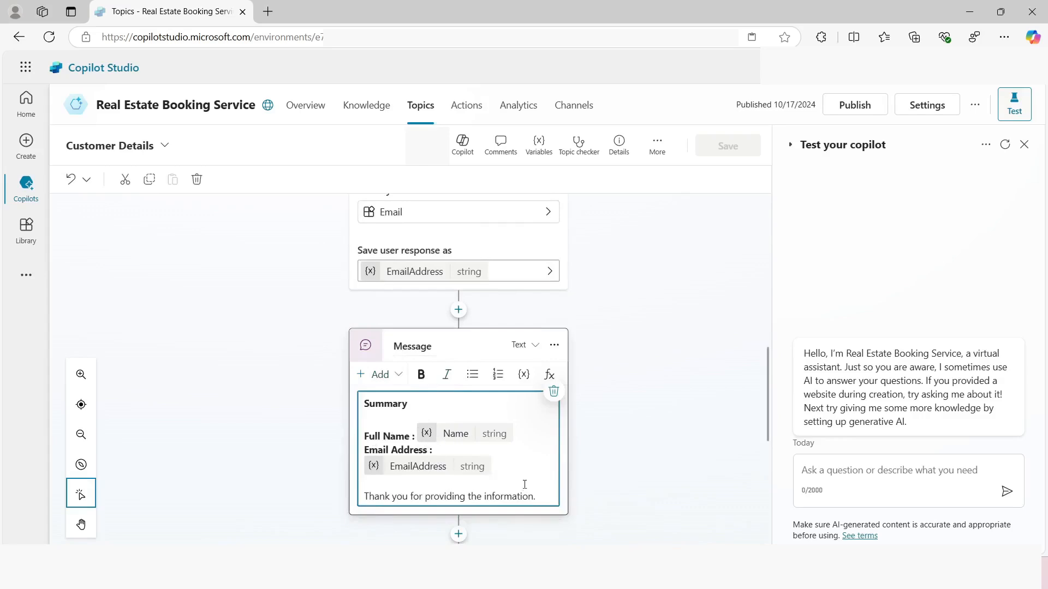
{"action": "left_click", "coordinate": [554, 344]}
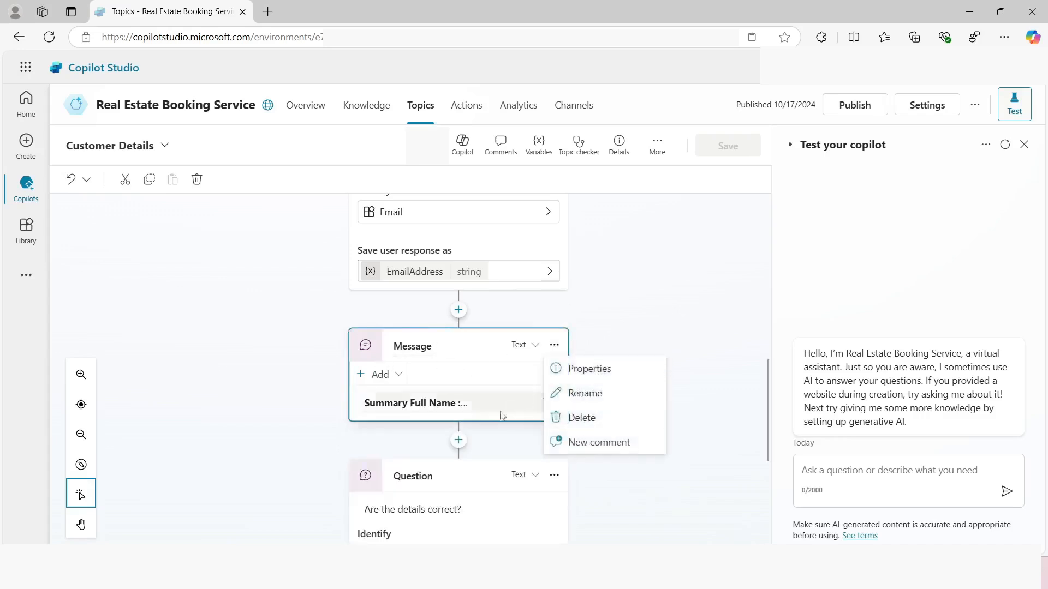
{"action": "left_click", "coordinate": [427, 401]}
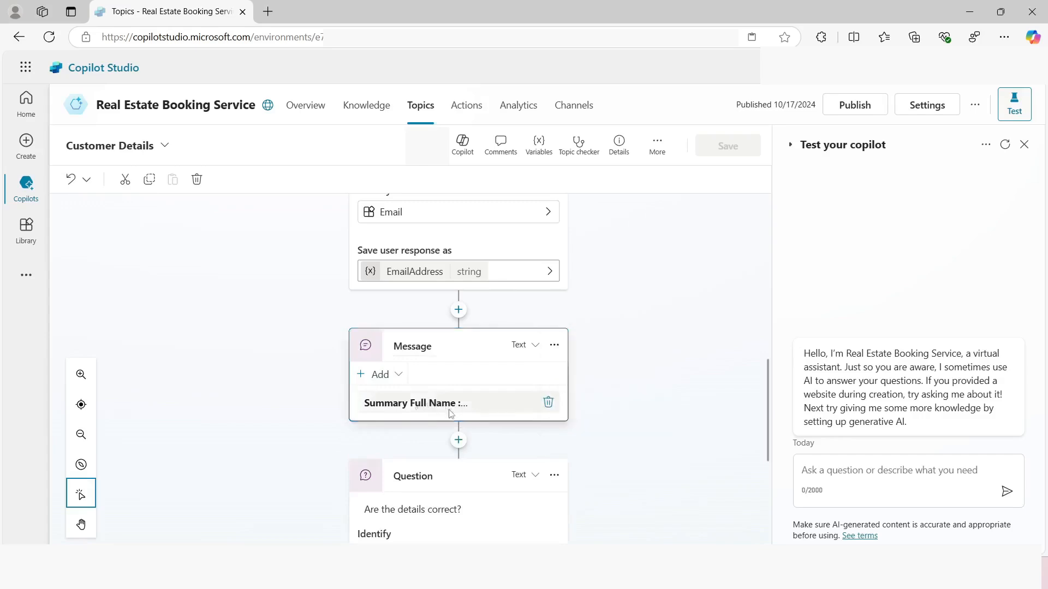
{"action": "left_click", "coordinate": [484, 407]}
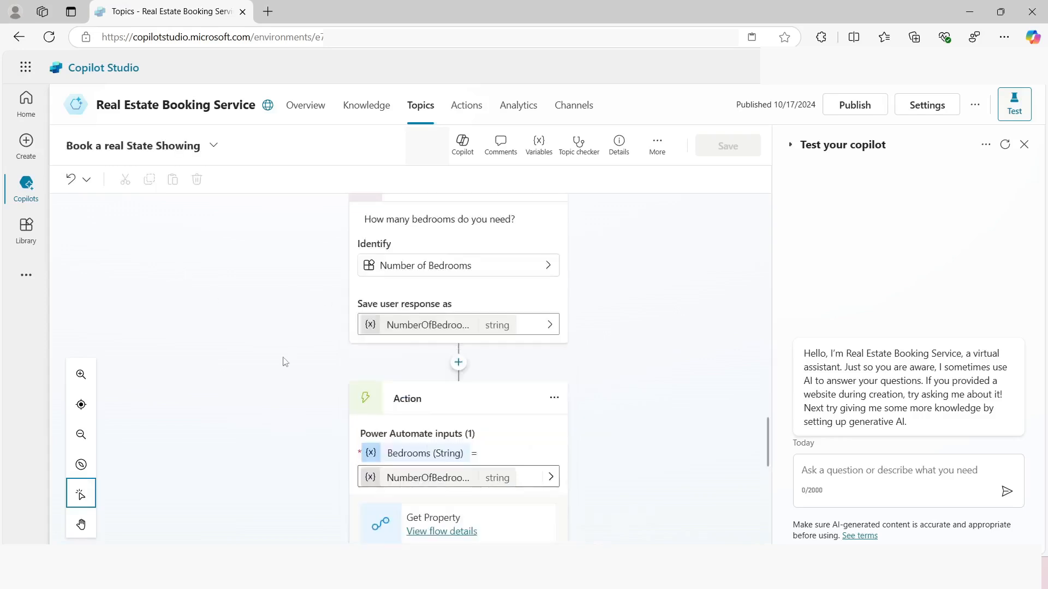
Recheck the Create Booking Request inputs in the Book a real State Showing topic and publish the copilot
{"action": "scroll", "coordinate": [284, 362], "scroll_direction": "down", "scroll_amount": 10}
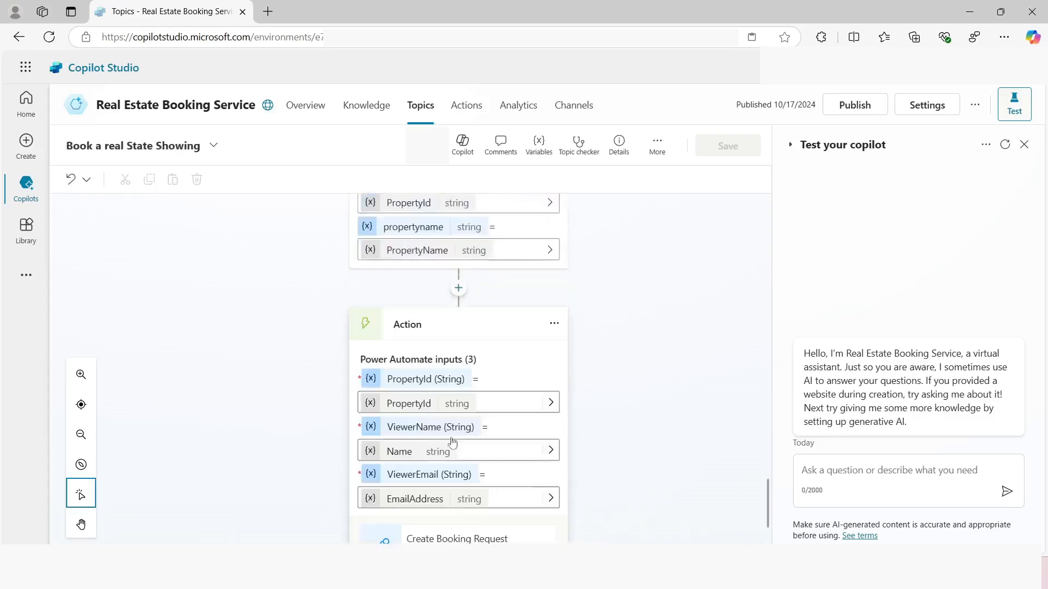
{"action": "scroll", "coordinate": [441, 473], "scroll_direction": "down", "scroll_amount": 1}
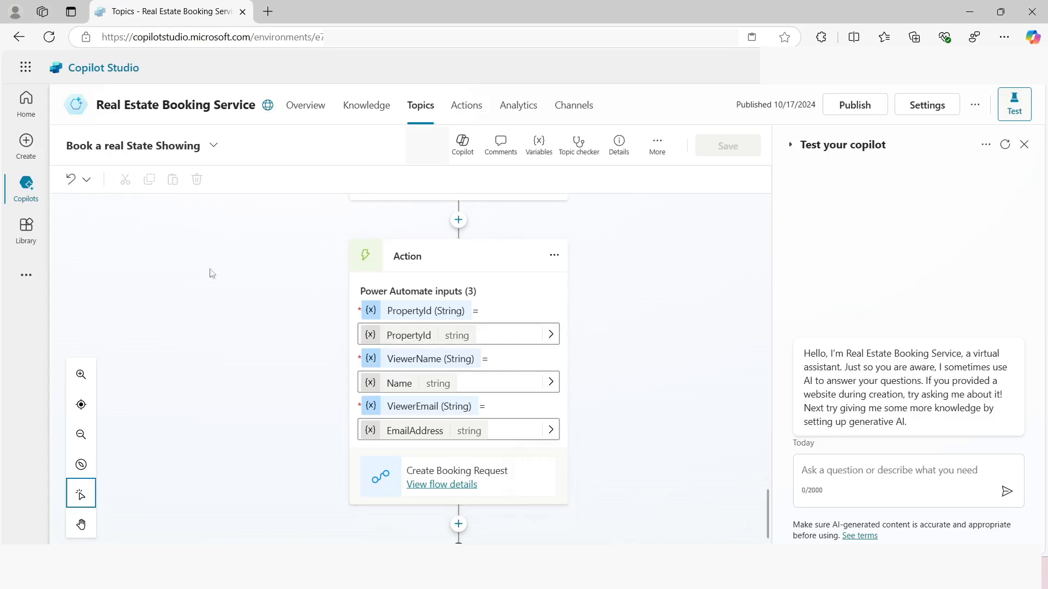
{"action": "left_click", "coordinate": [852, 109]}
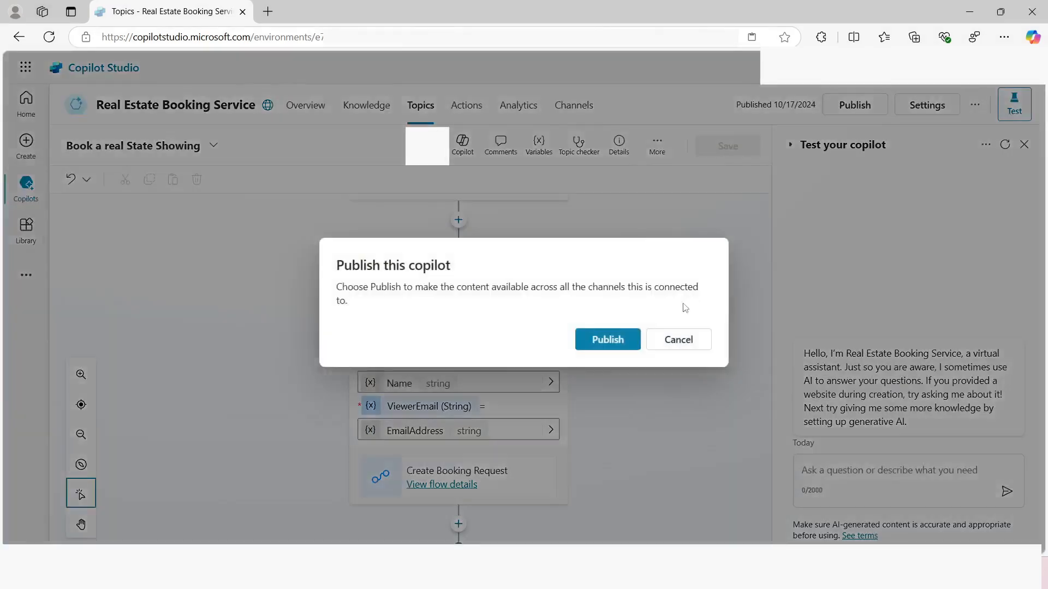
{"action": "left_click", "coordinate": [608, 341]}
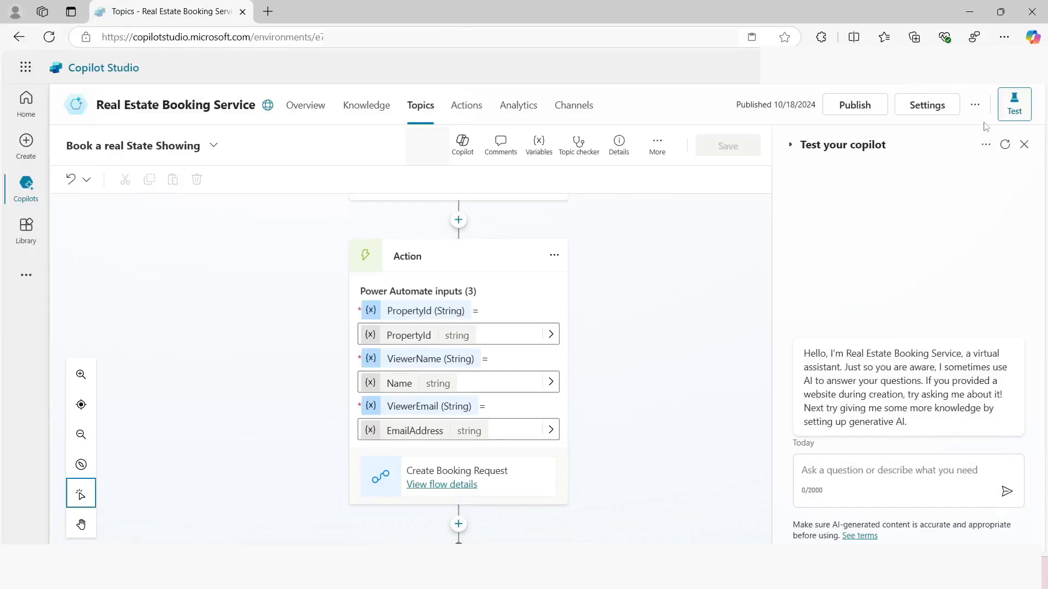
Check the test chat's Track between topics and Debug mode options, and start a new test conversation
{"action": "left_click", "coordinate": [984, 150]}
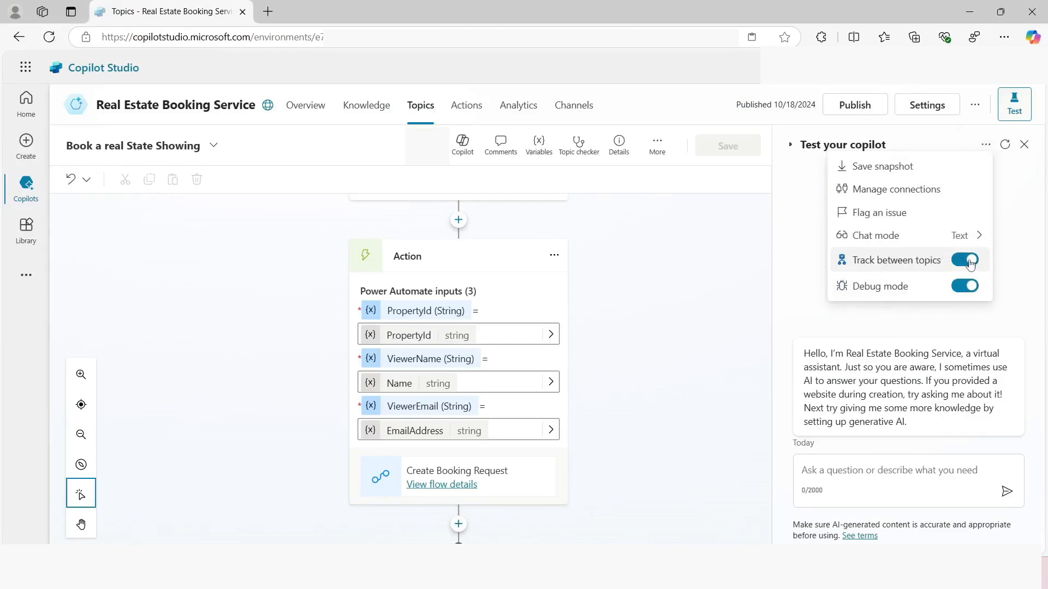
{"action": "left_click", "coordinate": [1004, 295]}
{"action": "left_click", "coordinate": [1004, 144]}
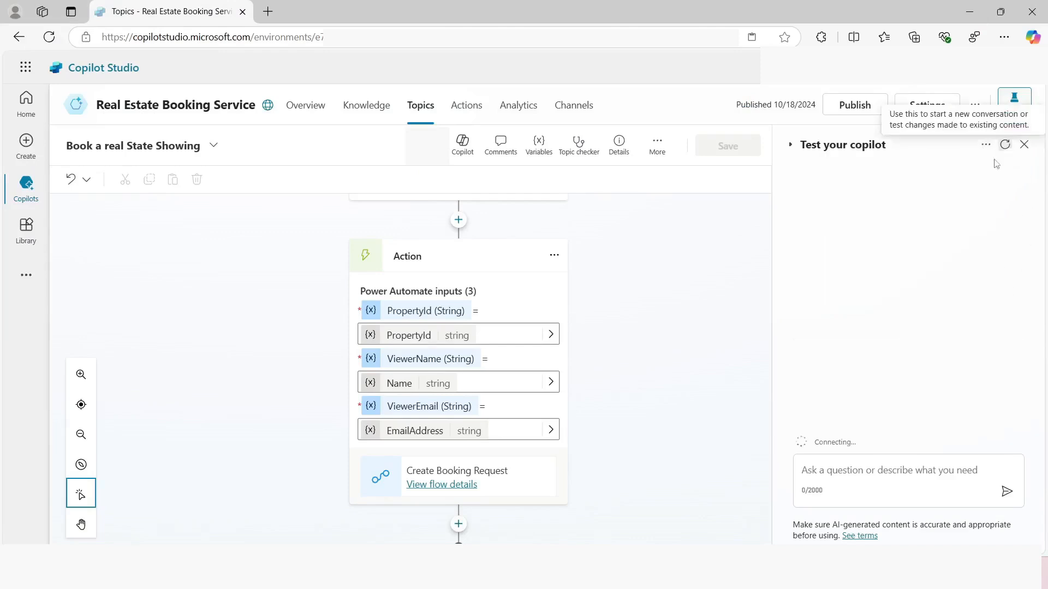
Send "I want to book a real estate showing" to the copilot in the test chat
{"action": "left_click", "coordinate": [813, 469]}
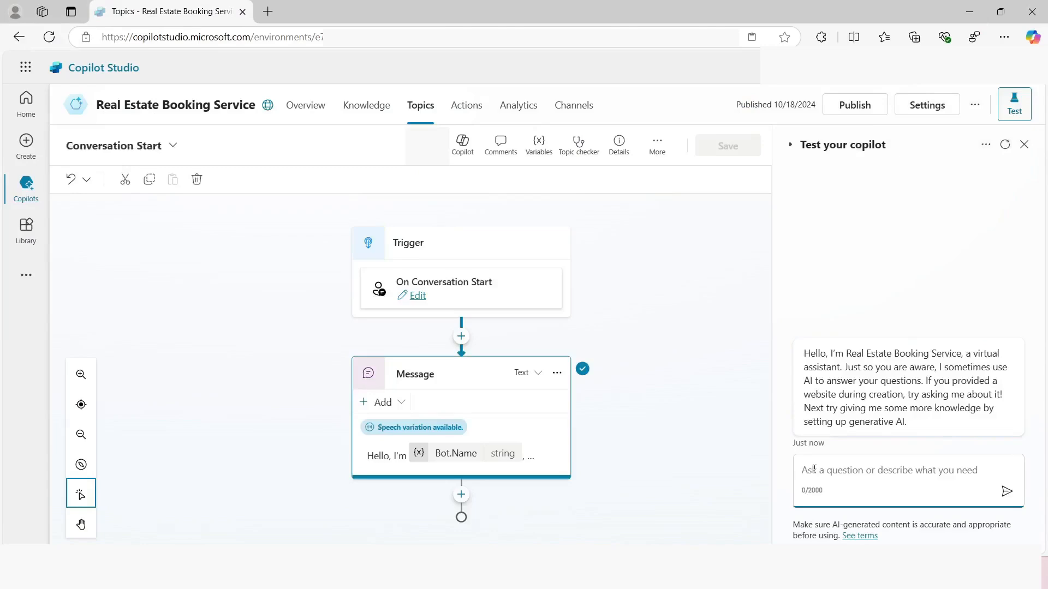
{"action": "type", "text": "I want to"}
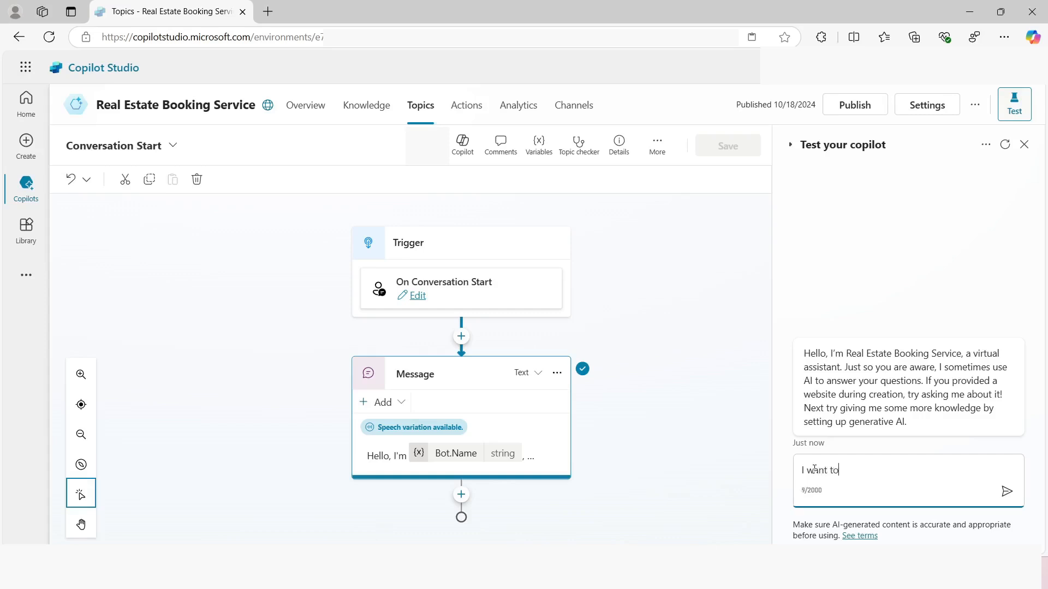
{"action": "type", "text": " book a real estate showing"}
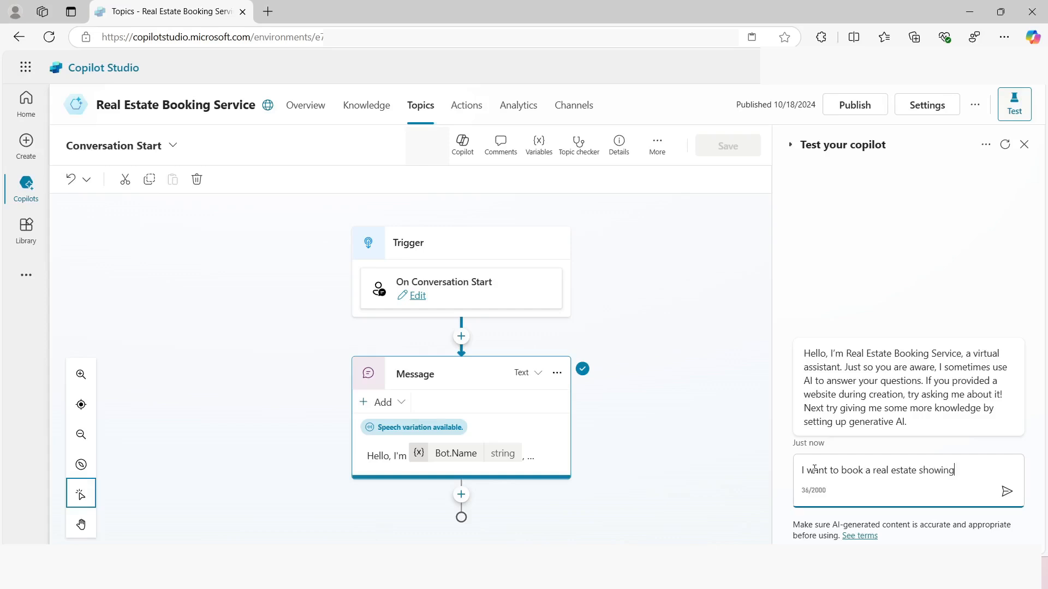
{"action": "key", "text": "Return"}
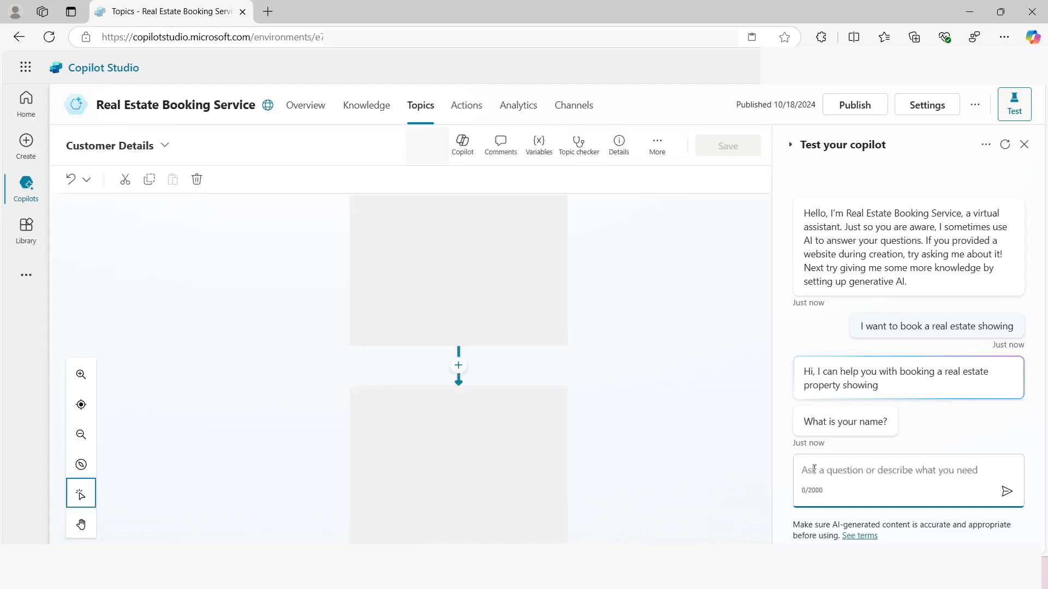
Answer the test chat's questions with the customer's name and email address, and confirm the details with Yes
{"action": "type", "text": "John"}
{"action": "key", "text": "Return"}
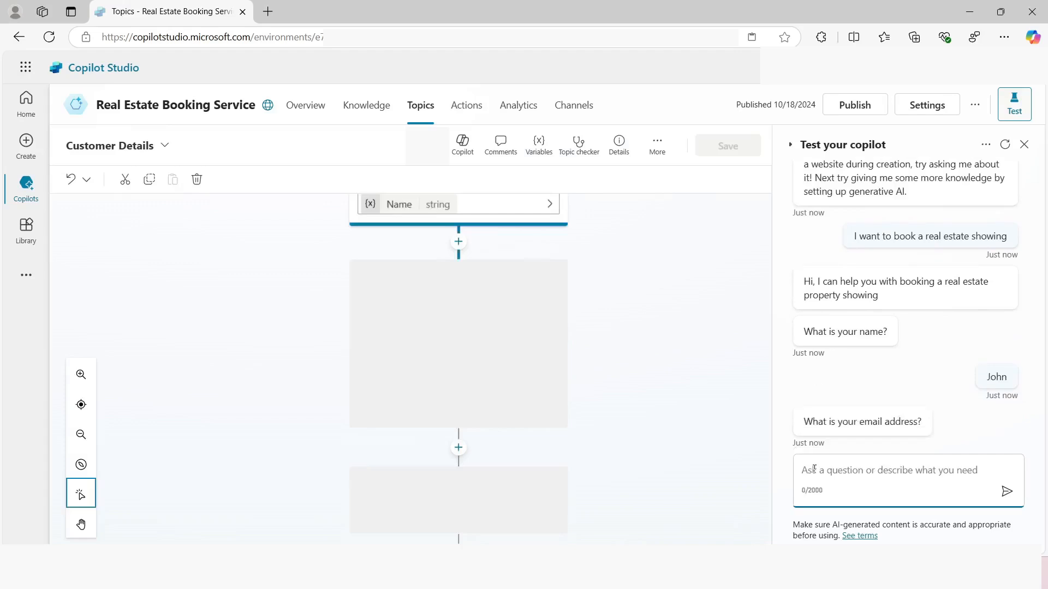
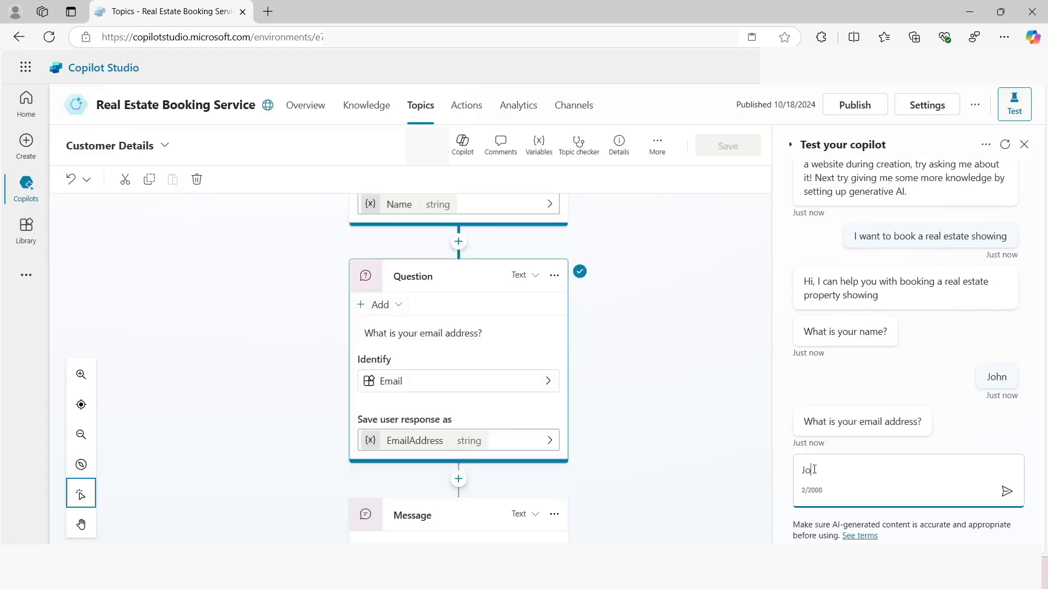
{"action": "key", "text": "Return"}
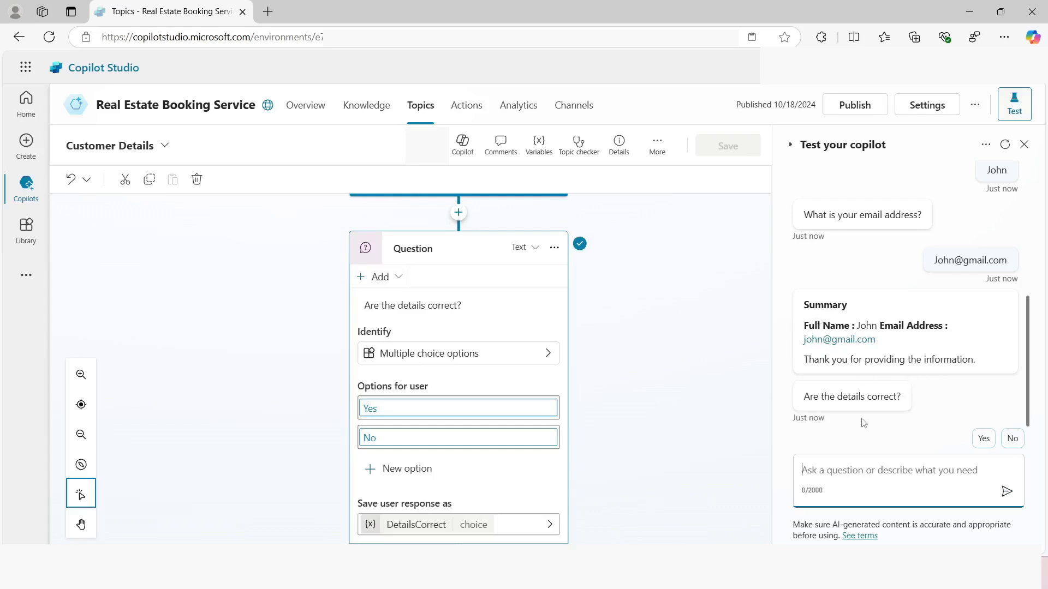
{"action": "left_click", "coordinate": [983, 438]}
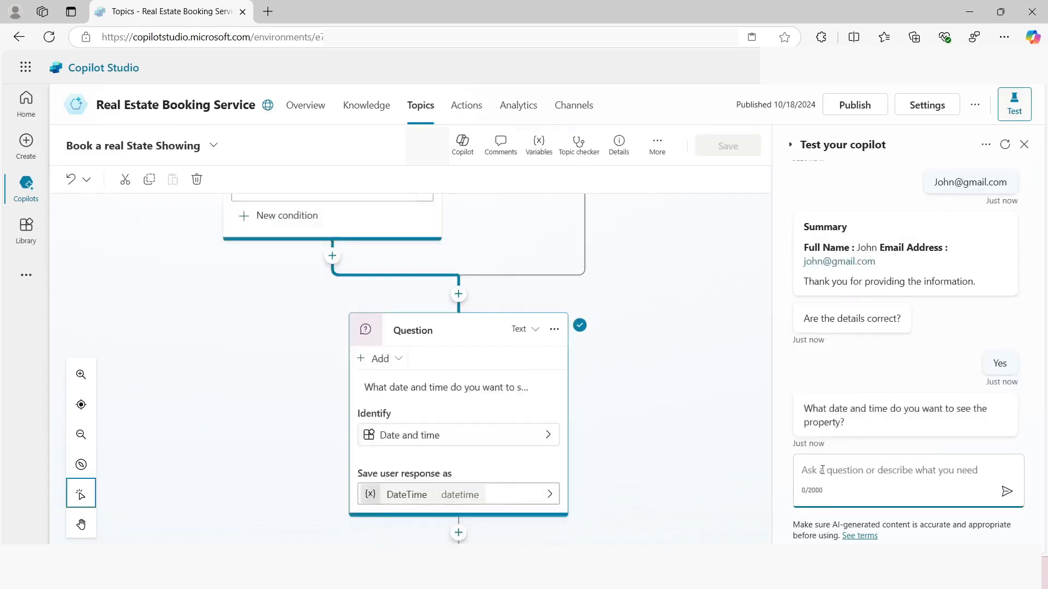
Request a showing for Tomorrow 10:00 AM, choose Apartment as the property type and enter 2 bedrooms in the test chat
{"action": "type", "text": "T"}
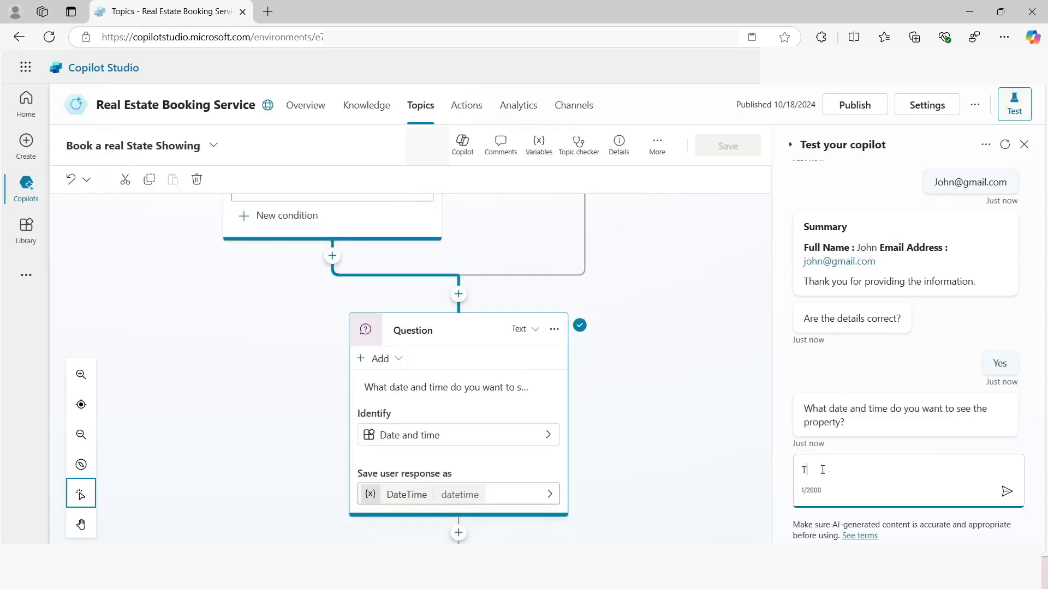
{"action": "type", "text": "omorrow 10:00 AM"}
{"action": "key", "text": "Return"}
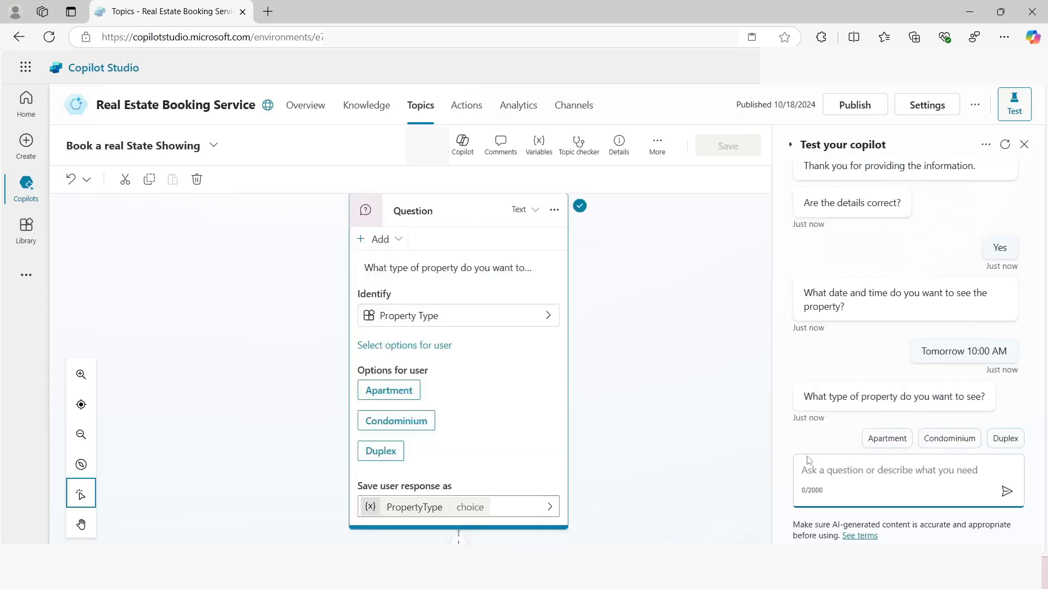
{"action": "left_click", "coordinate": [887, 438]}
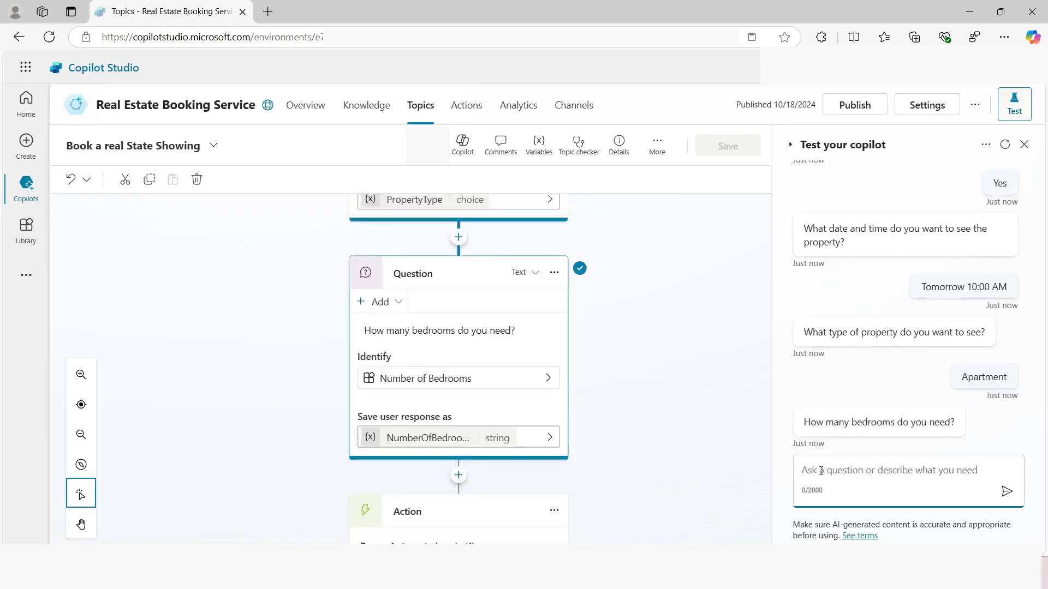
{"action": "type", "text": "2"}
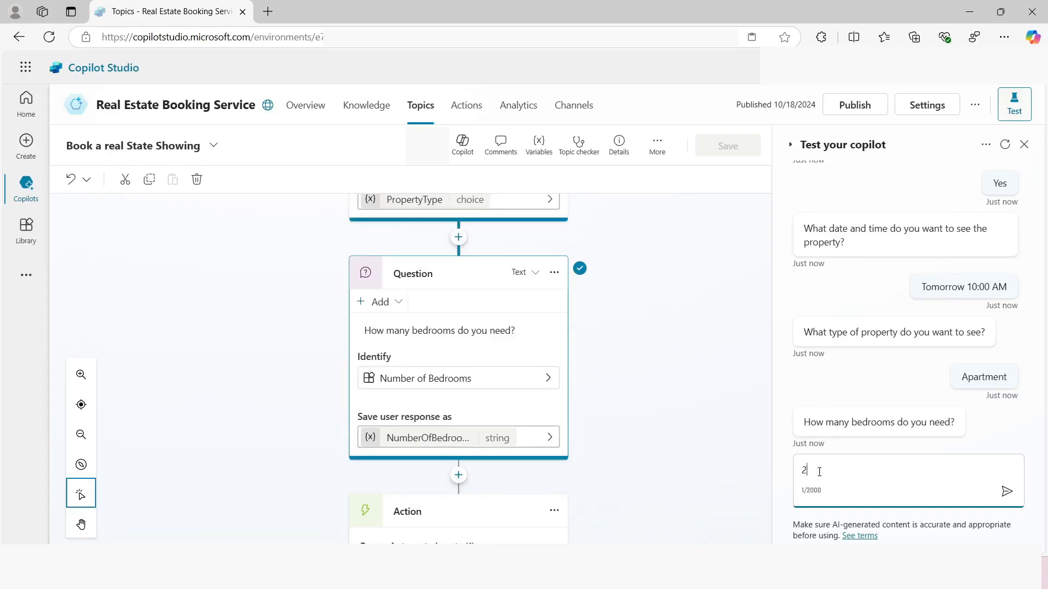
{"action": "key", "text": "Return"}
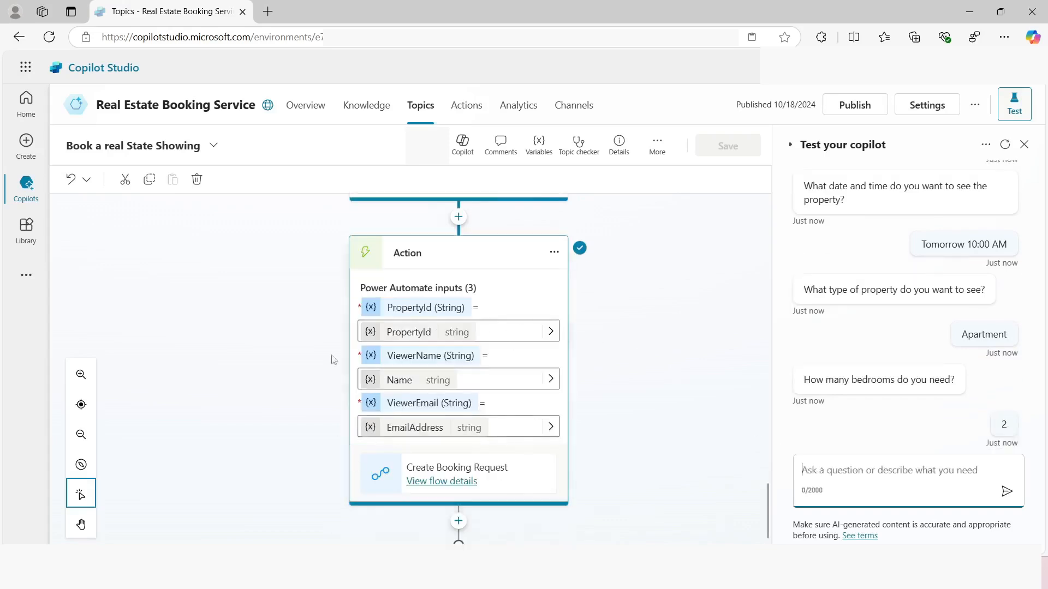
{"action": "scroll", "coordinate": [580, 464], "scroll_direction": "down", "scroll_amount": 1}
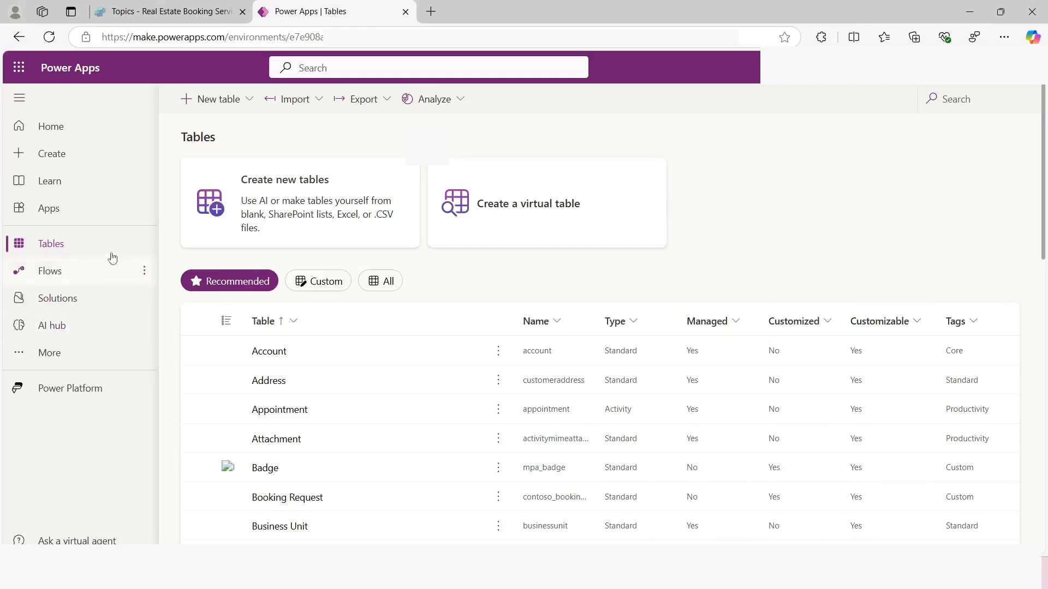
In Power Apps, search all tables for "contoso" and open the Booking Request table
{"action": "left_click", "coordinate": [388, 280]}
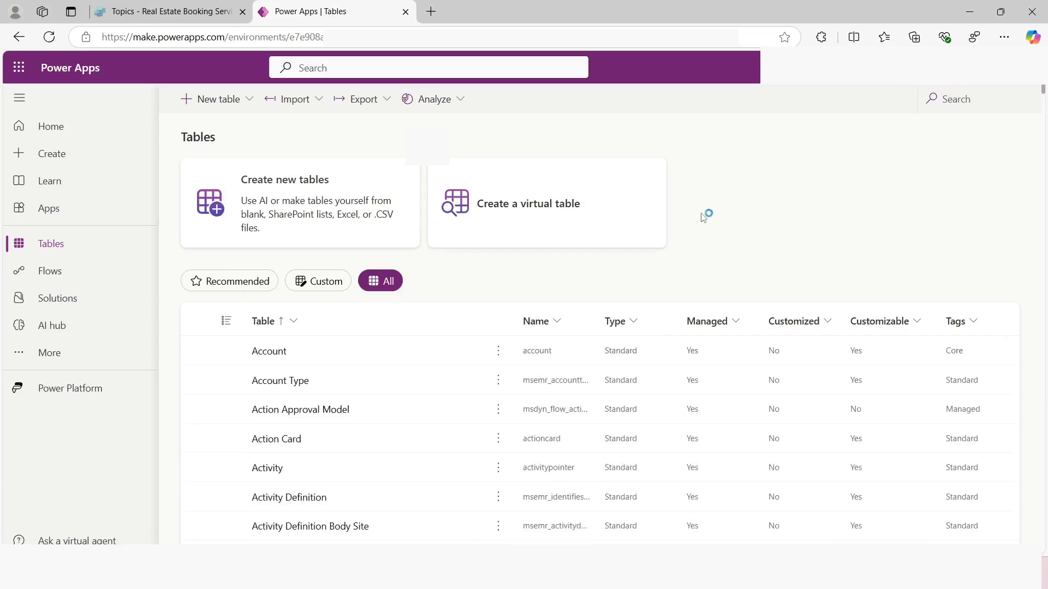
{"action": "left_click", "coordinate": [965, 99]}
{"action": "type", "text": "contoso"}
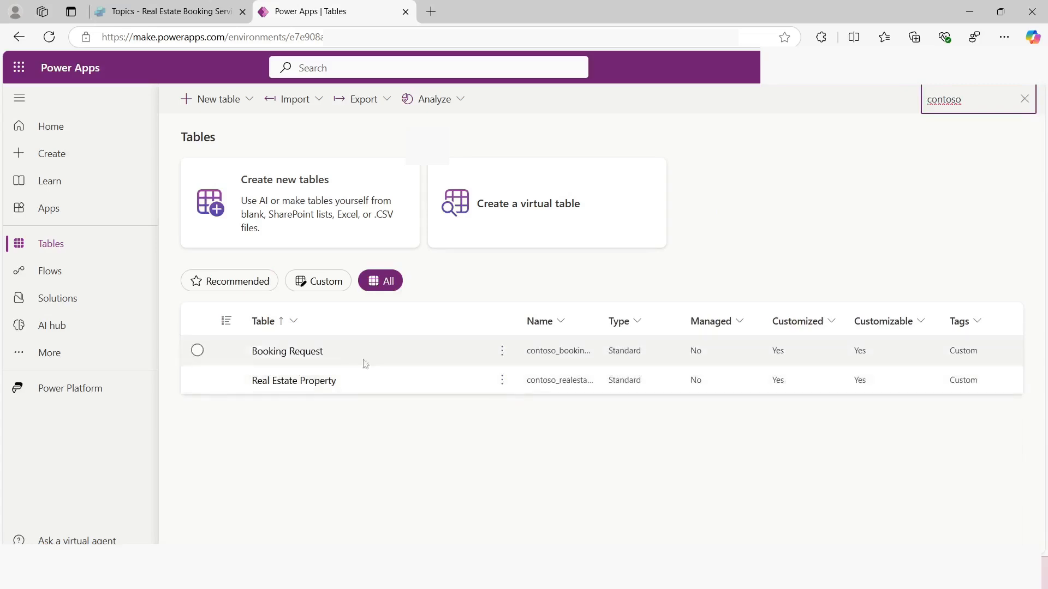
{"action": "left_click", "coordinate": [279, 354]}
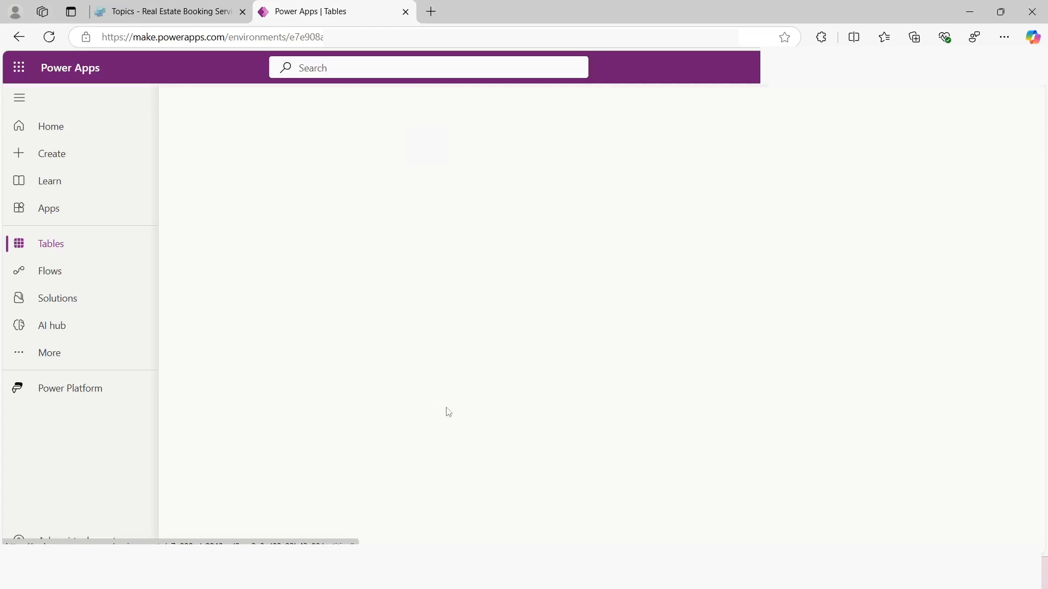
Open the Booking Request data in the full table editor and examine the Copilot booking row across its columns
{"action": "scroll", "coordinate": [442, 413], "scroll_direction": "down", "scroll_amount": 2}
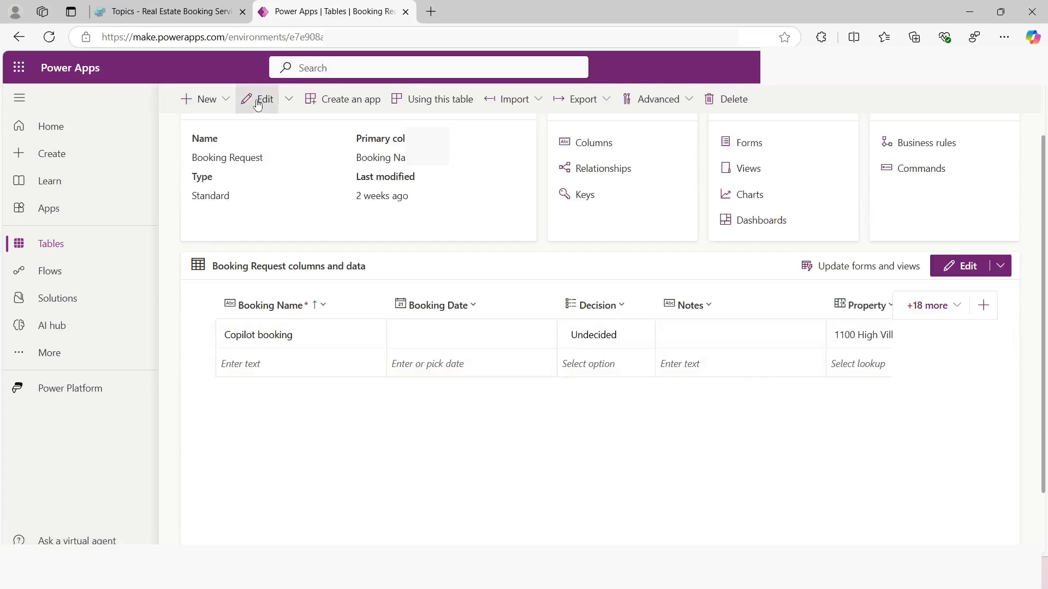
{"action": "left_click", "coordinate": [257, 102]}
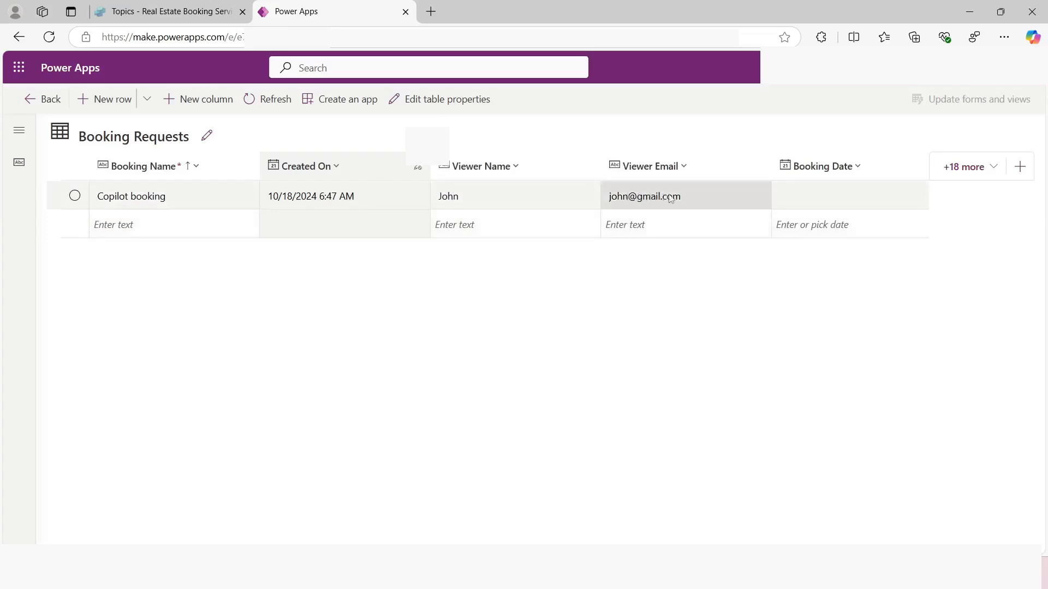
{"action": "scroll", "coordinate": [861, 271], "scroll_direction": "right", "scroll_amount": 5}
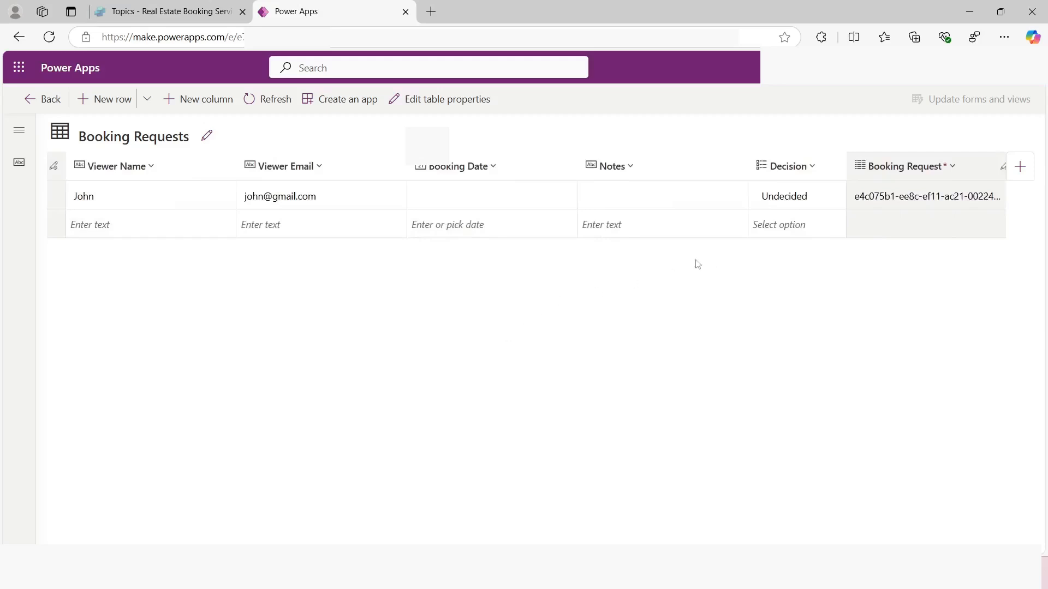